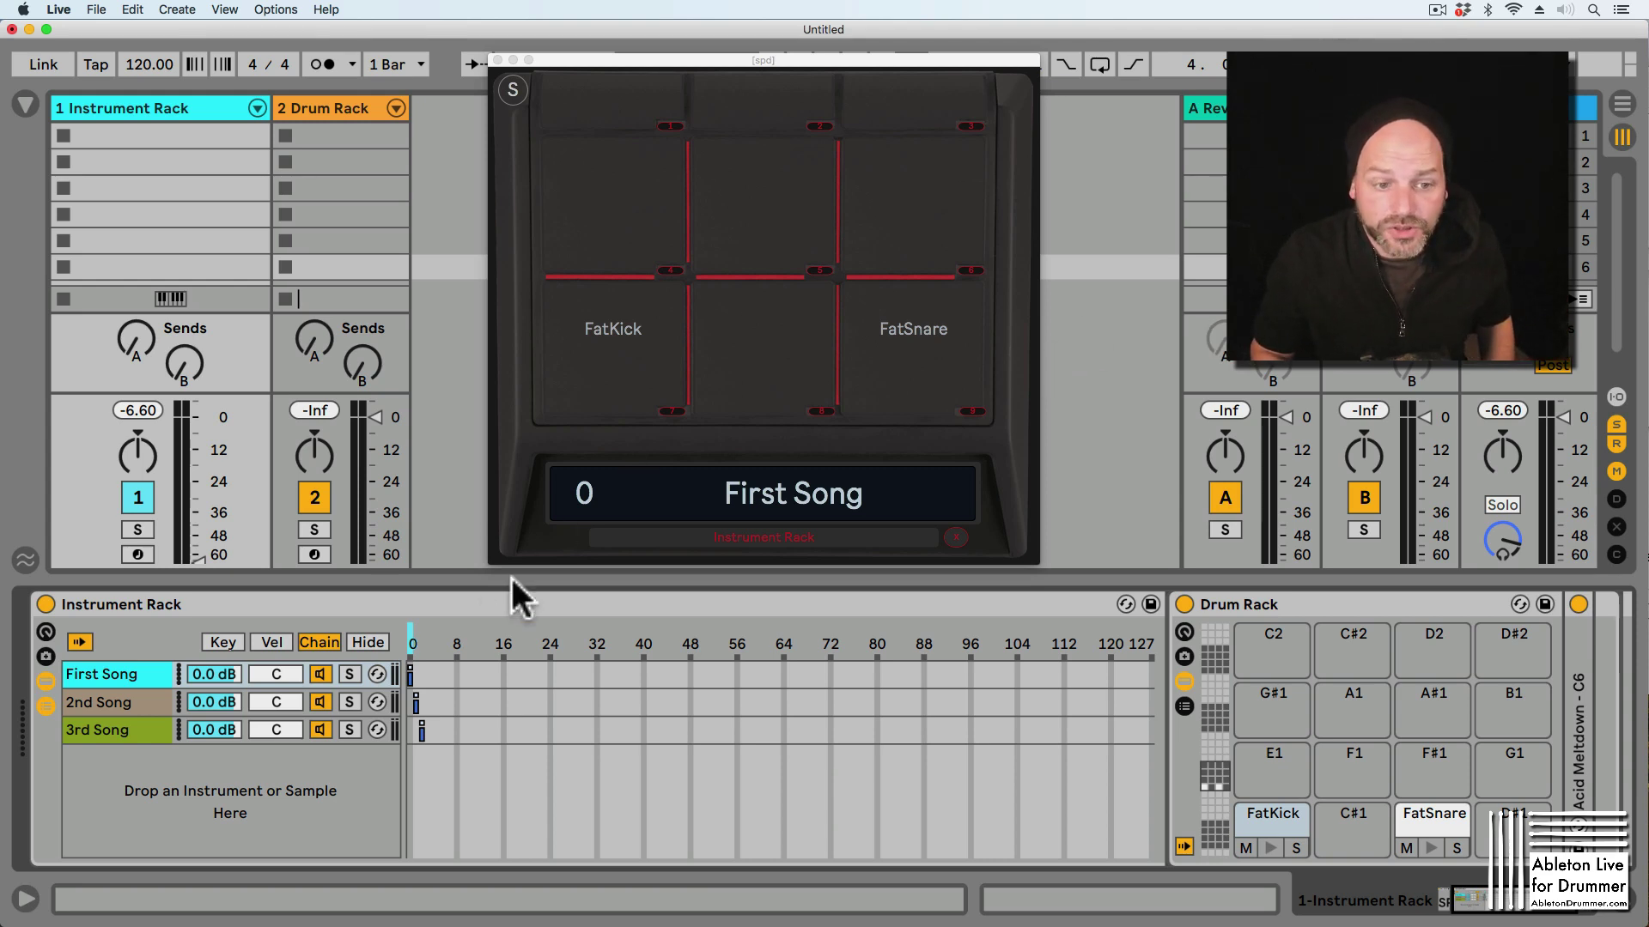
pyautogui.click(414, 645)
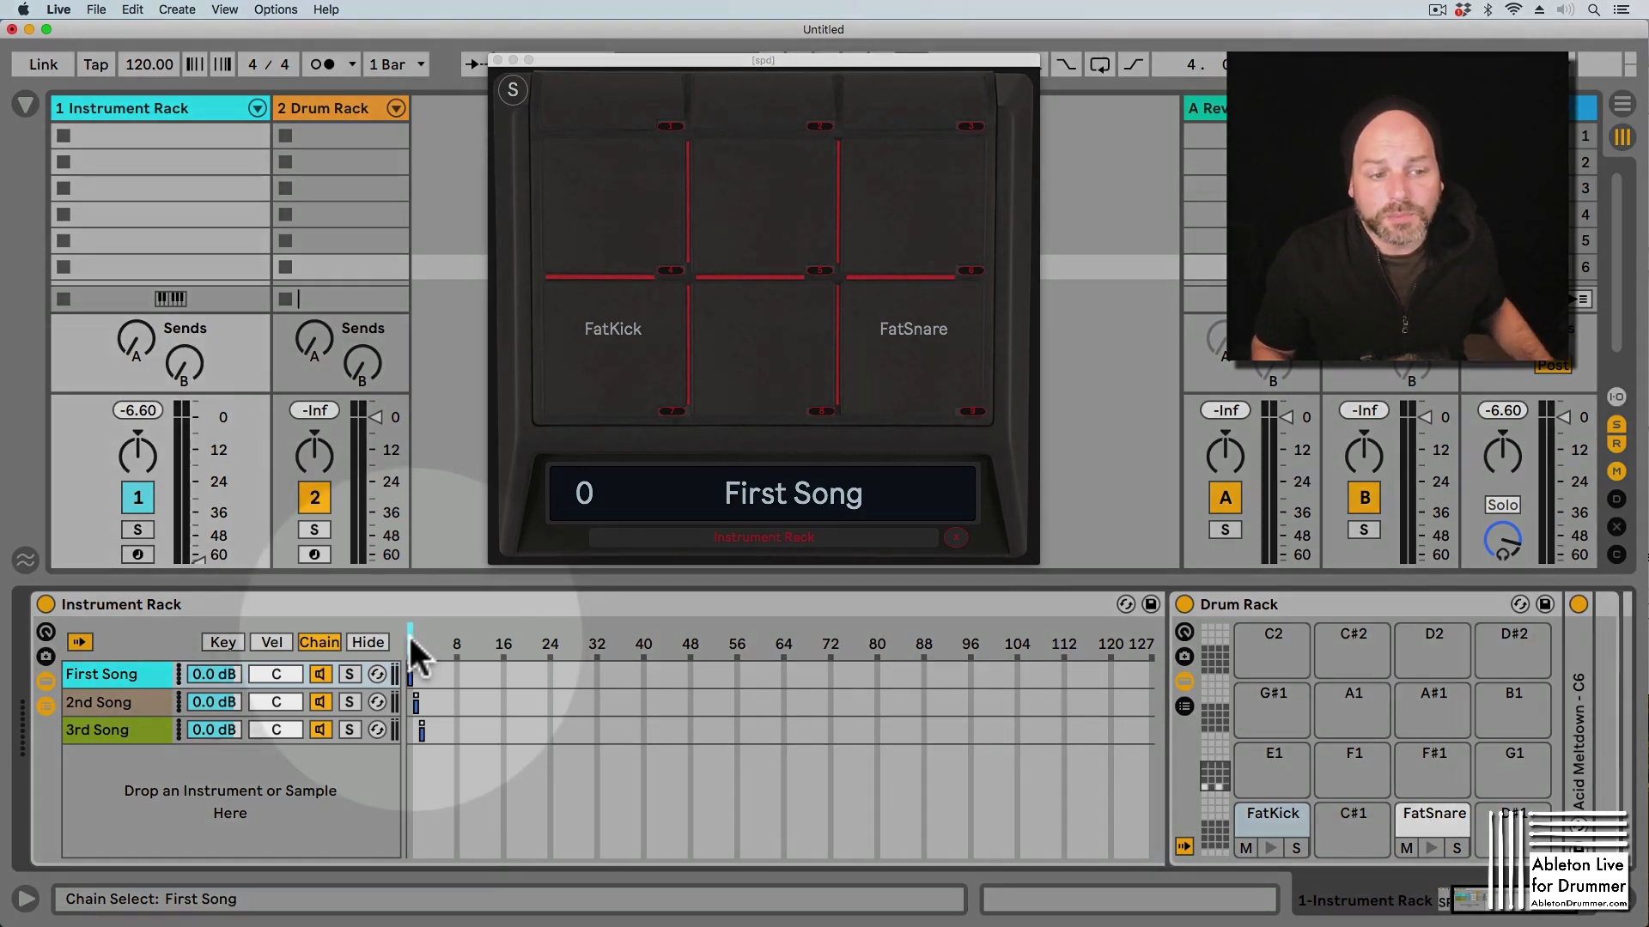
pyautogui.click(1266, 538)
pyautogui.click(1314, 603)
pyautogui.click(950, 680)
pyautogui.click(421, 685)
pyautogui.moveTo(410, 646); pyautogui.dragTo(410, 645)
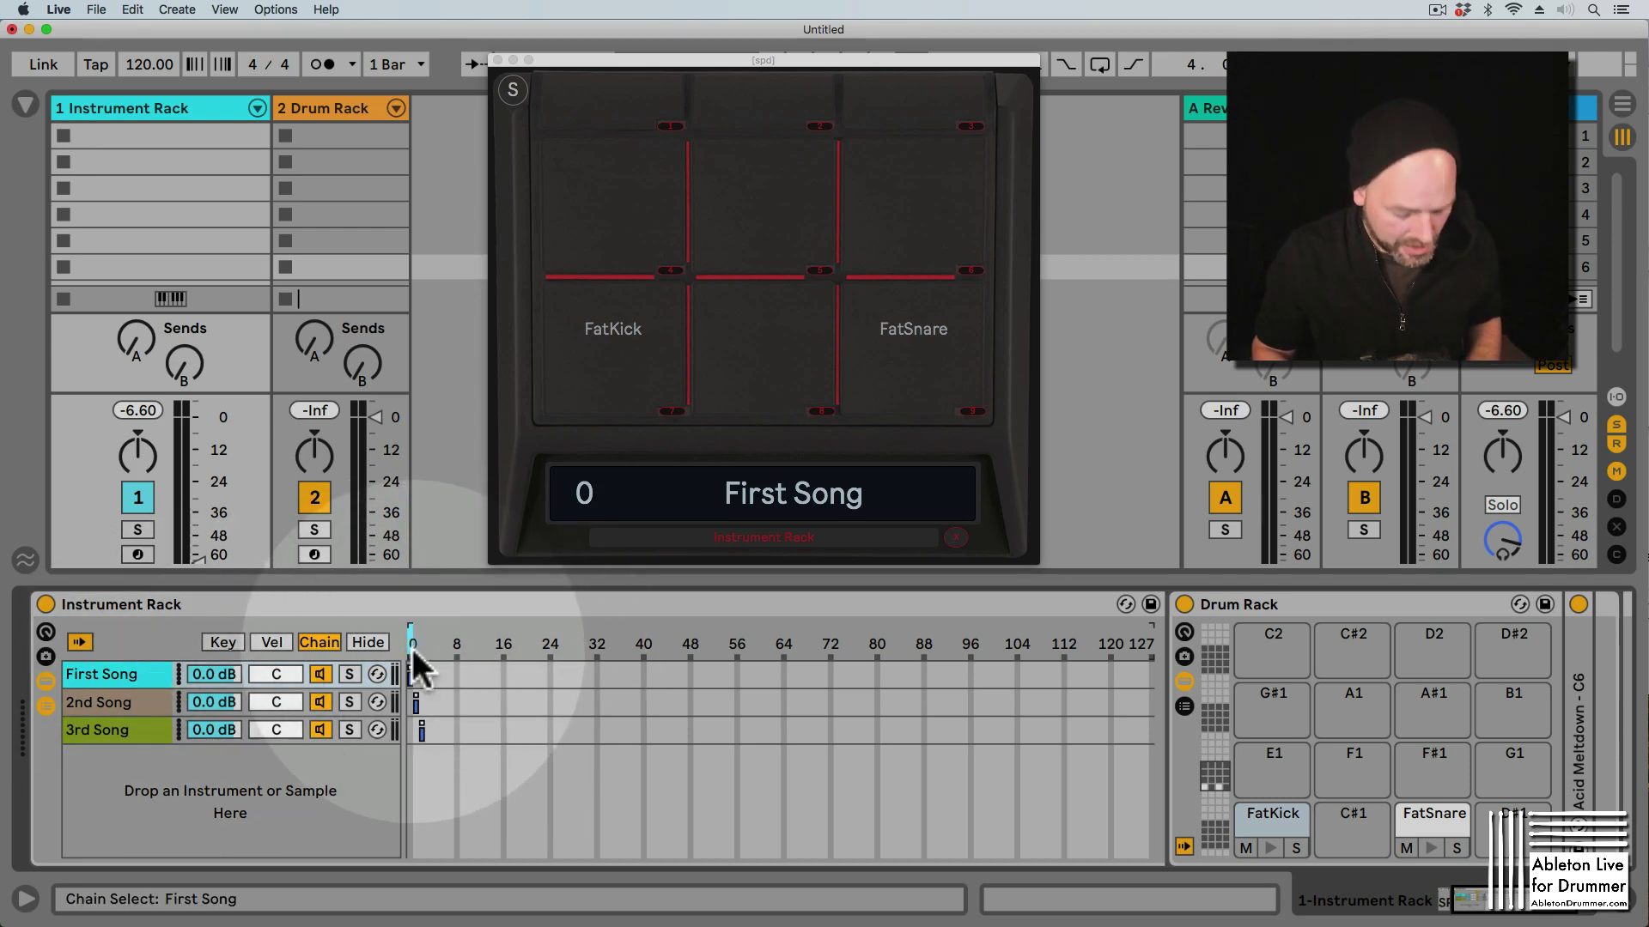
pyautogui.click(414, 646)
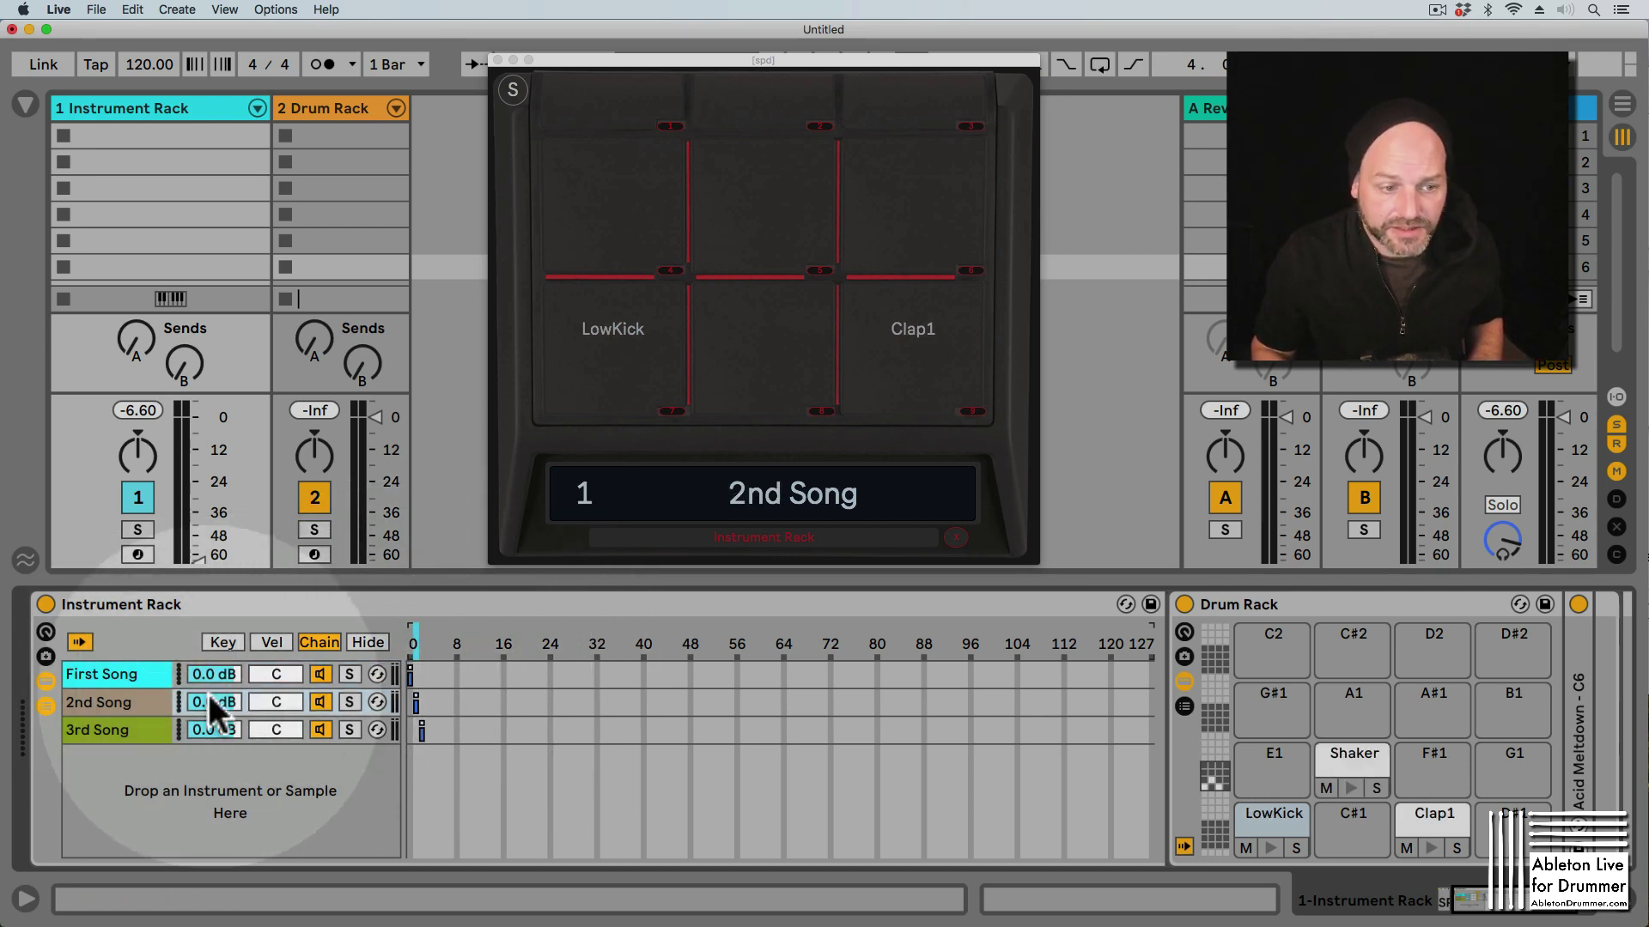
pyautogui.click(112, 700)
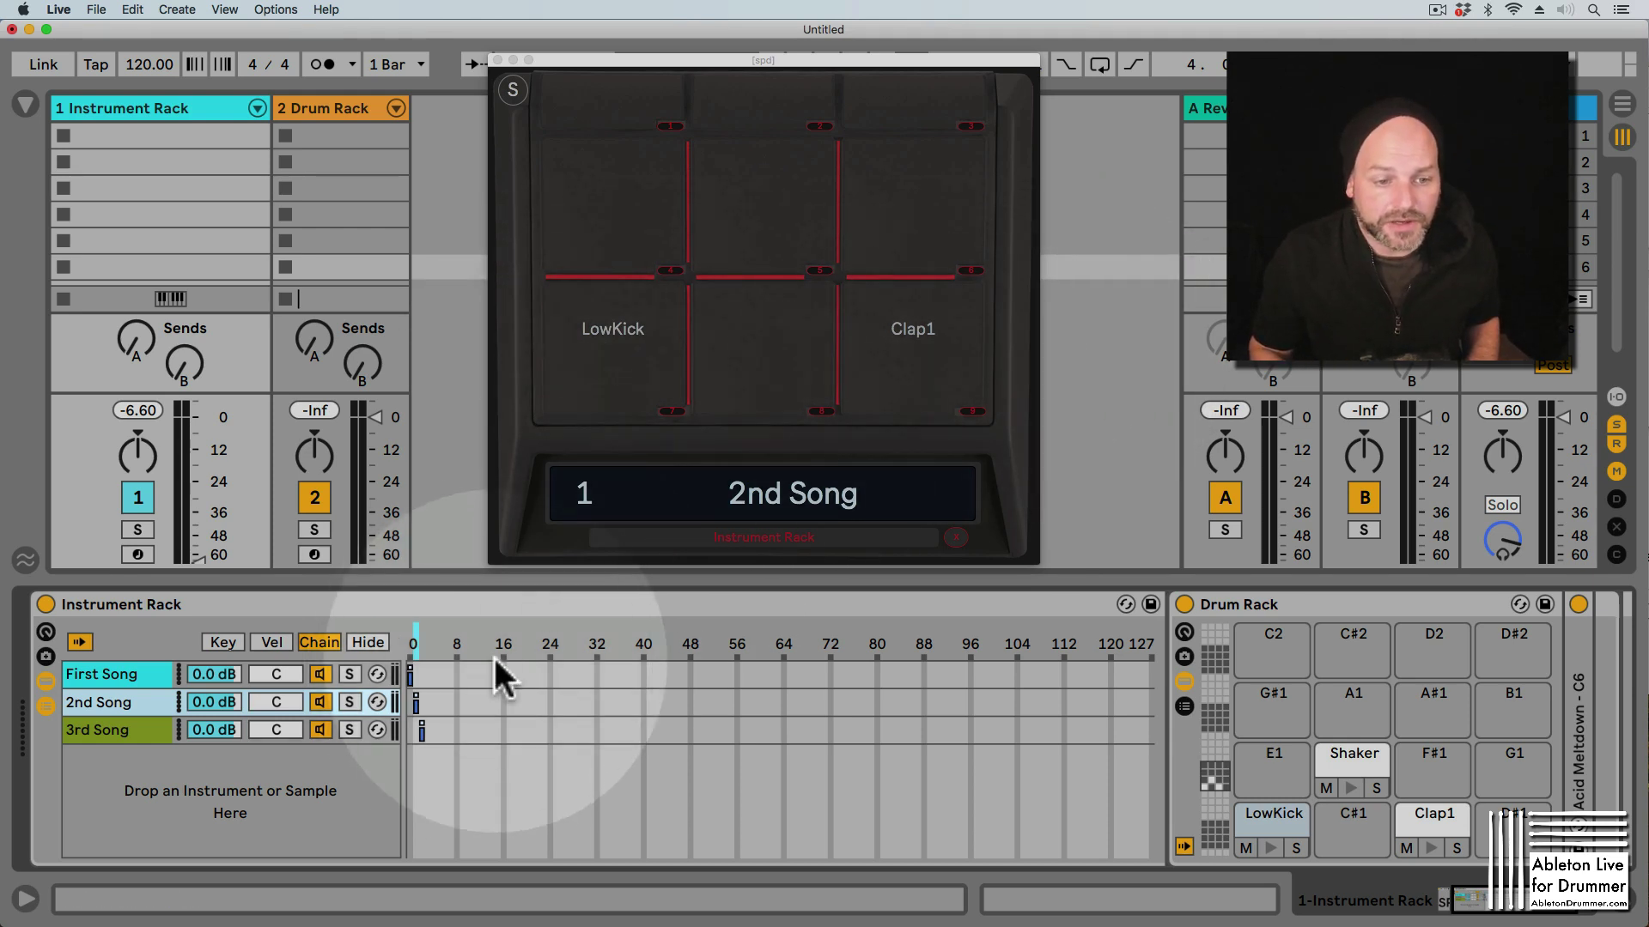
pyautogui.click(413, 641)
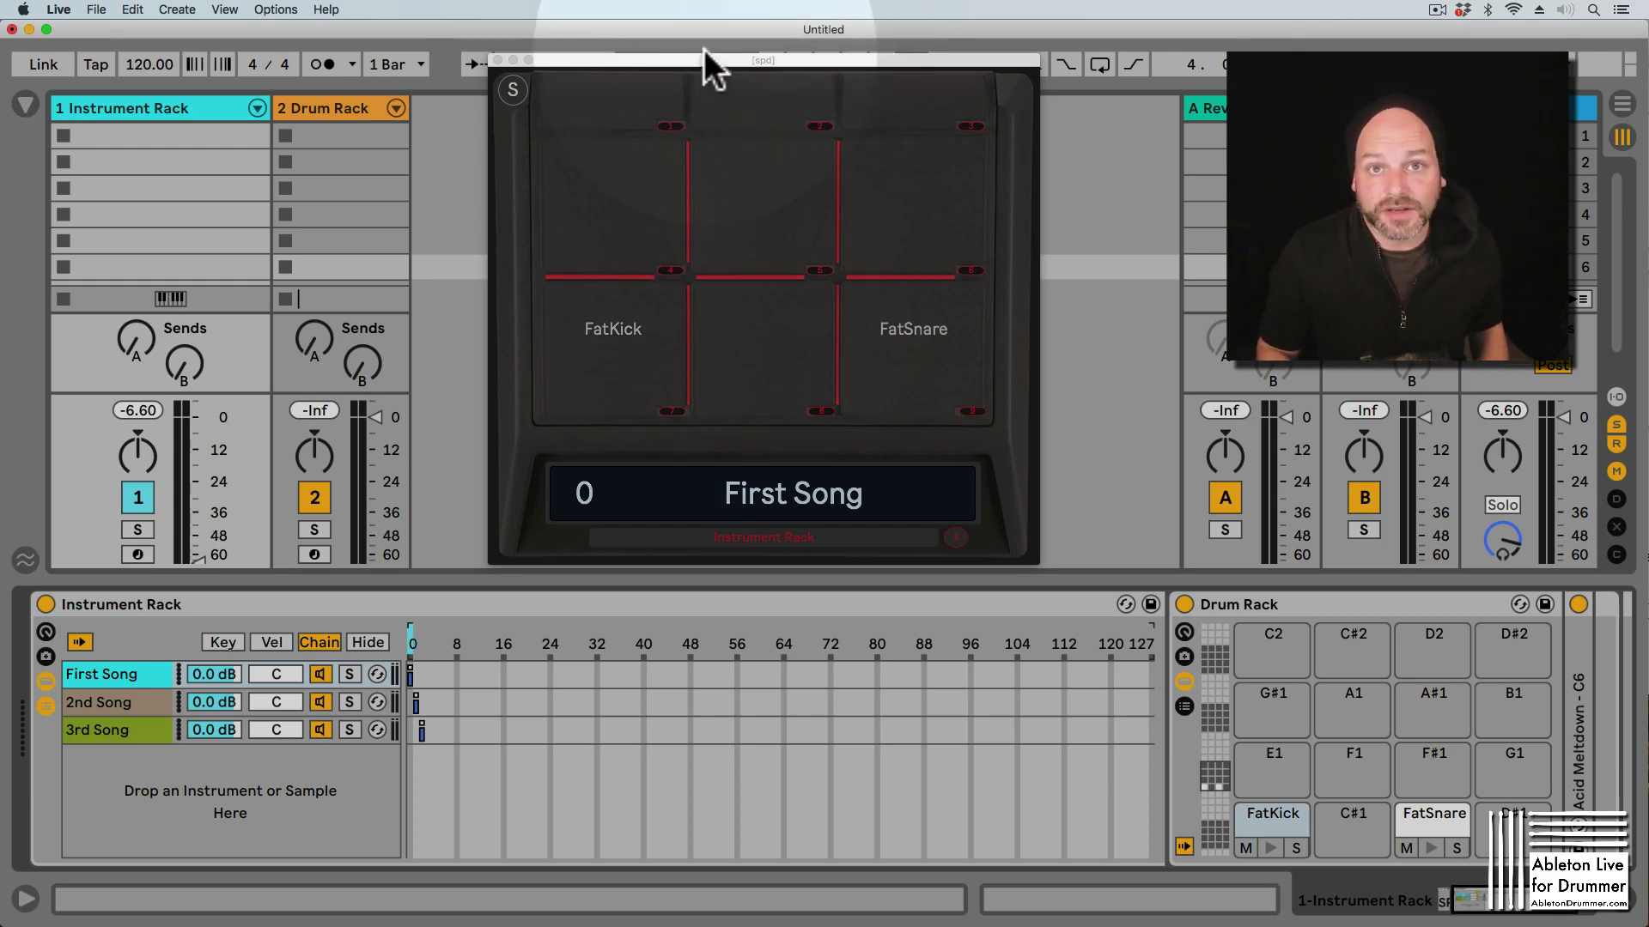
# - Move the spd popup down-right, then upper-left, and finally back to the top centre
pyautogui.moveTo(694, 58); pyautogui.dragTo(718, 88)
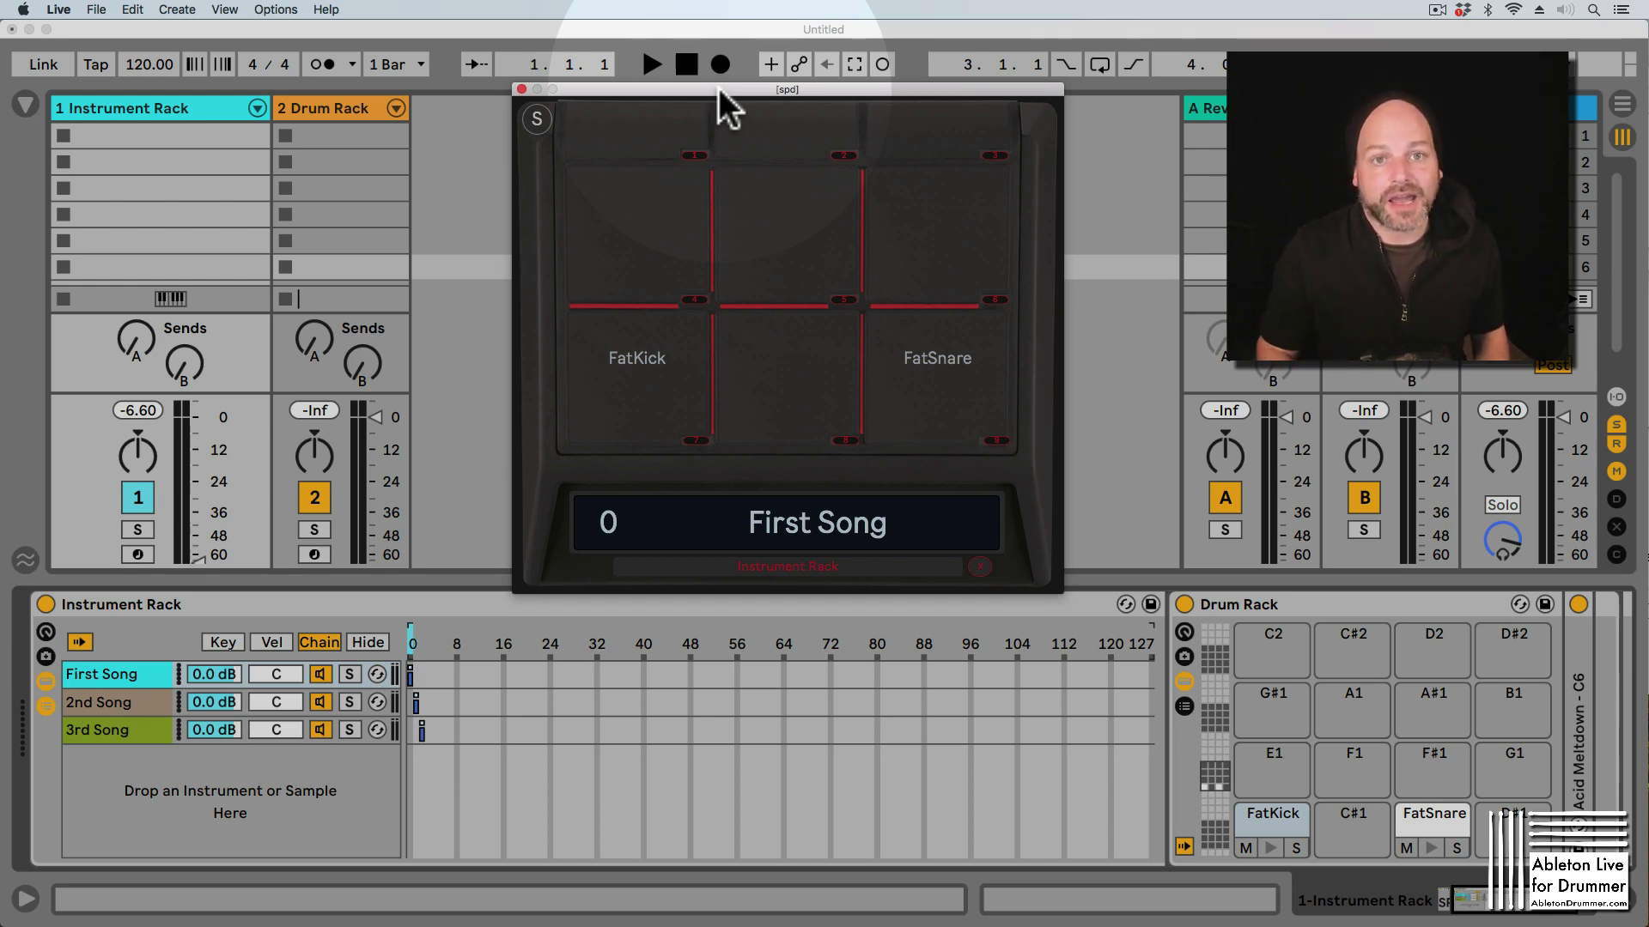
pyautogui.moveTo(719, 87); pyautogui.dragTo(233, 85)
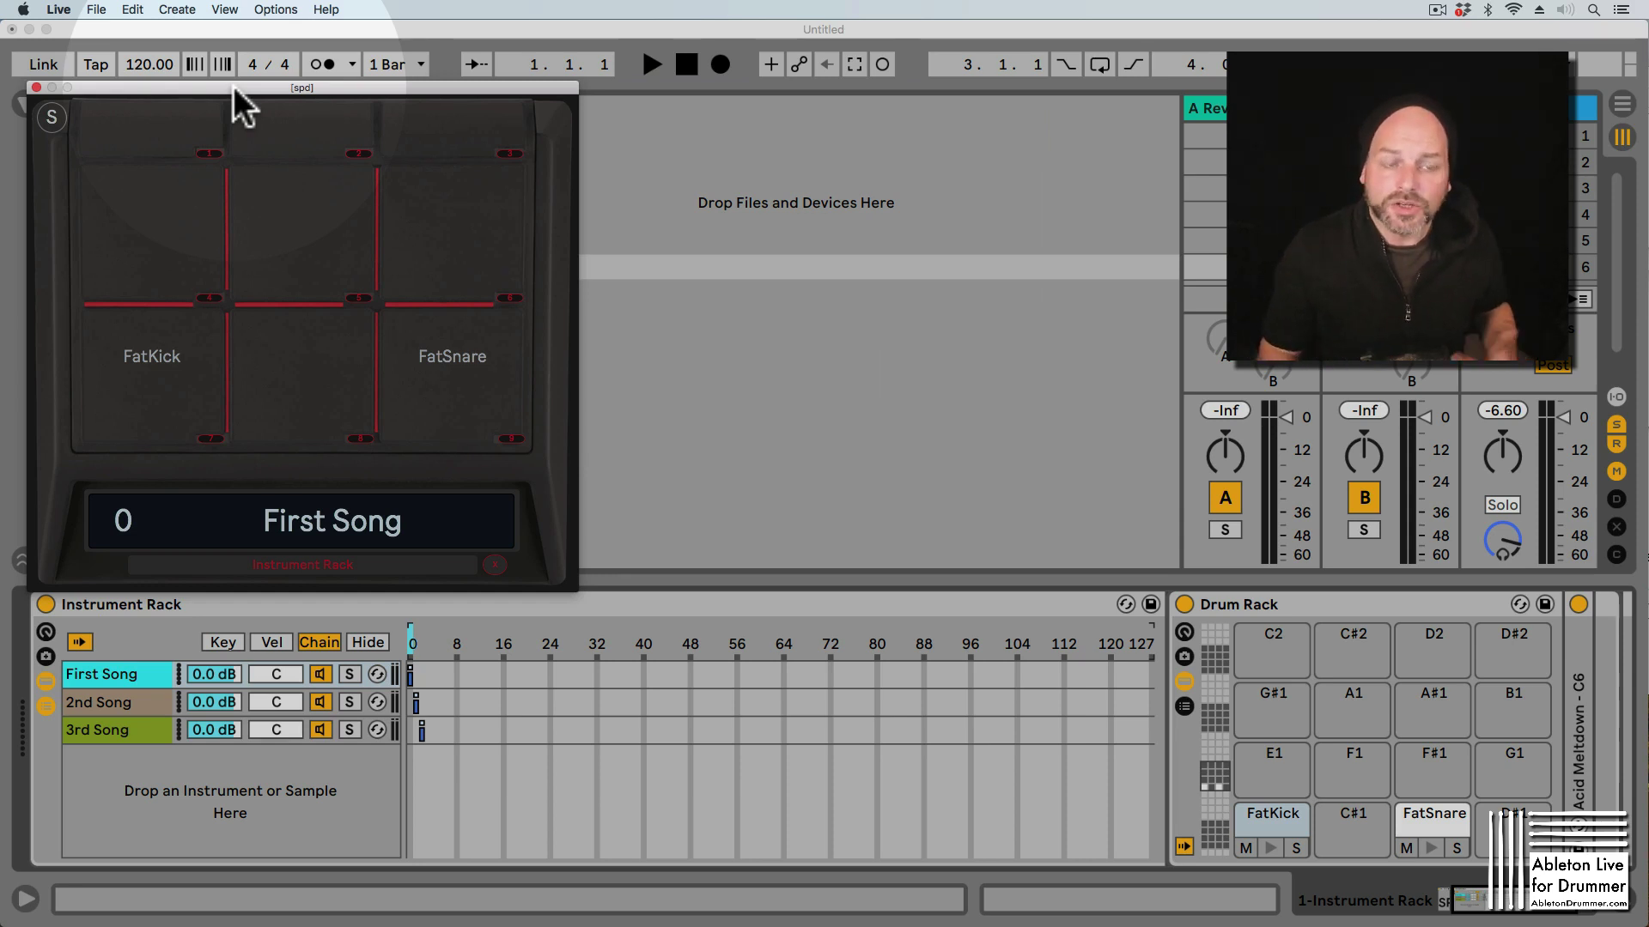
pyautogui.moveTo(234, 86); pyautogui.dragTo(694, 40)
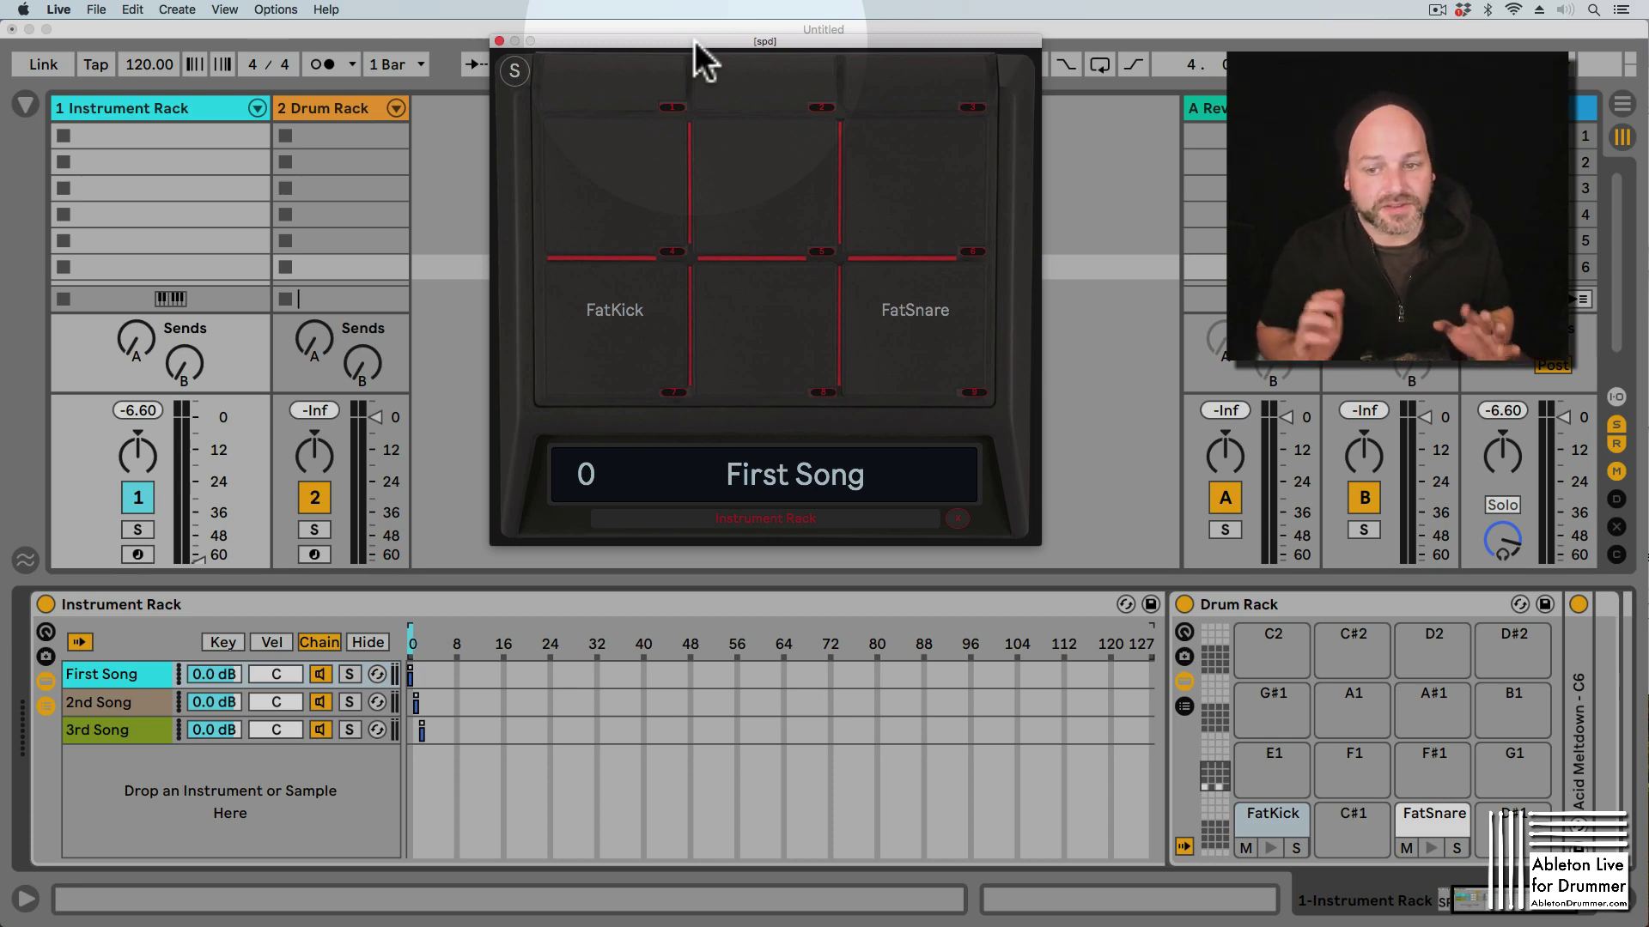
# - Select the 2 Drum Rack track and focus its Drum Rack device
pyautogui.click(328, 107)
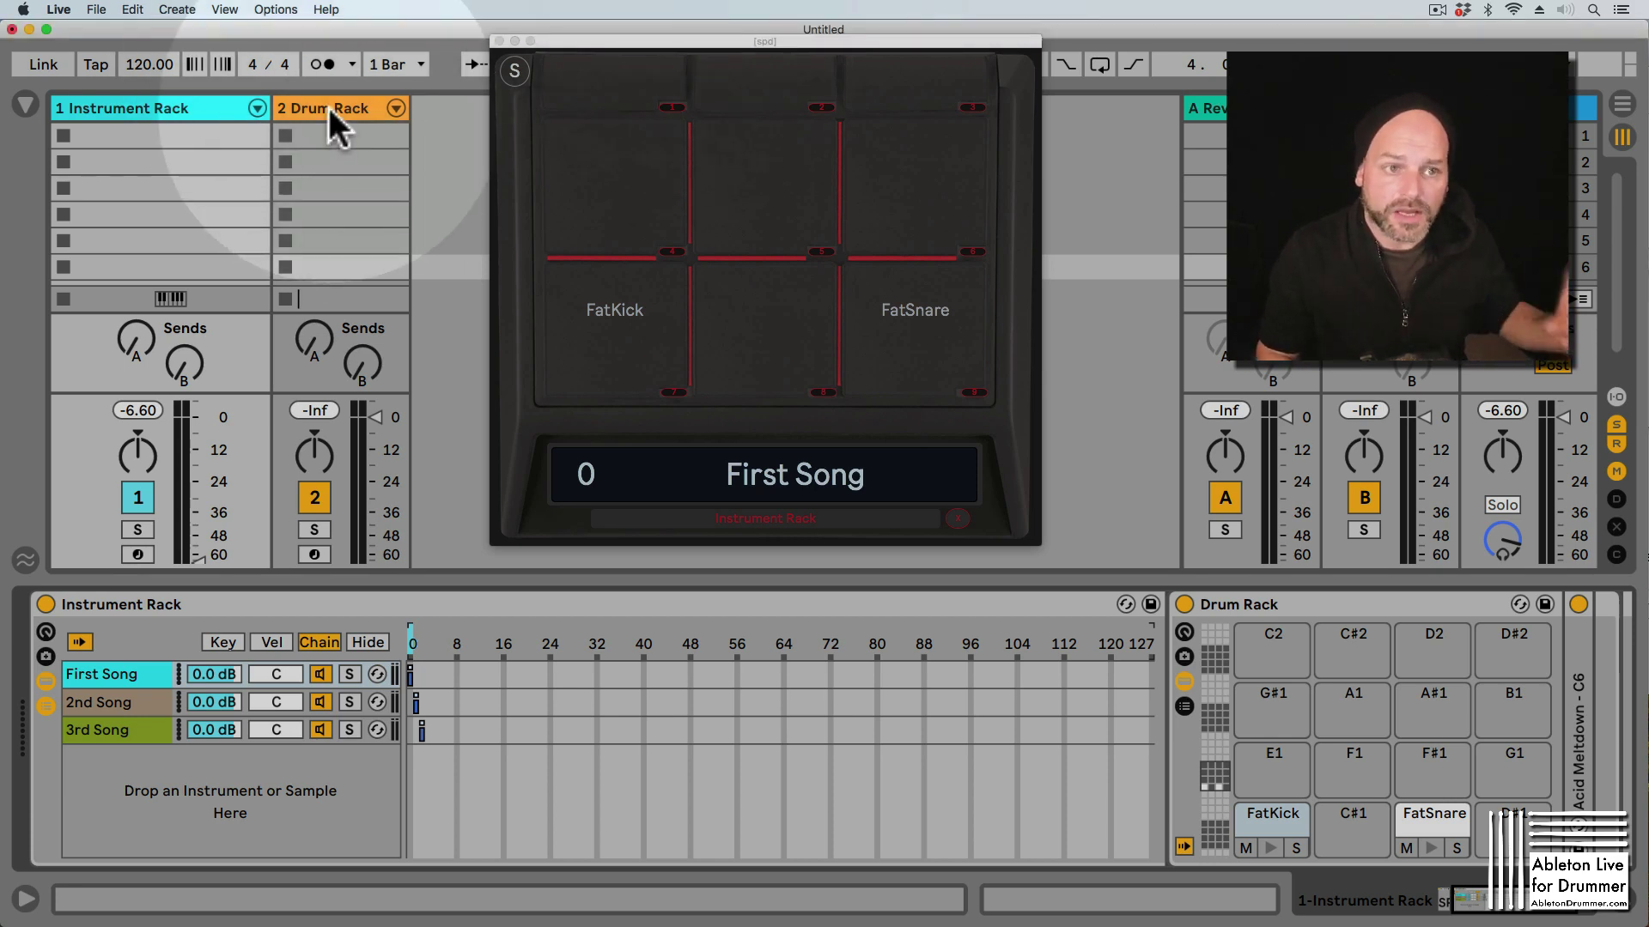
pyautogui.click(328, 109)
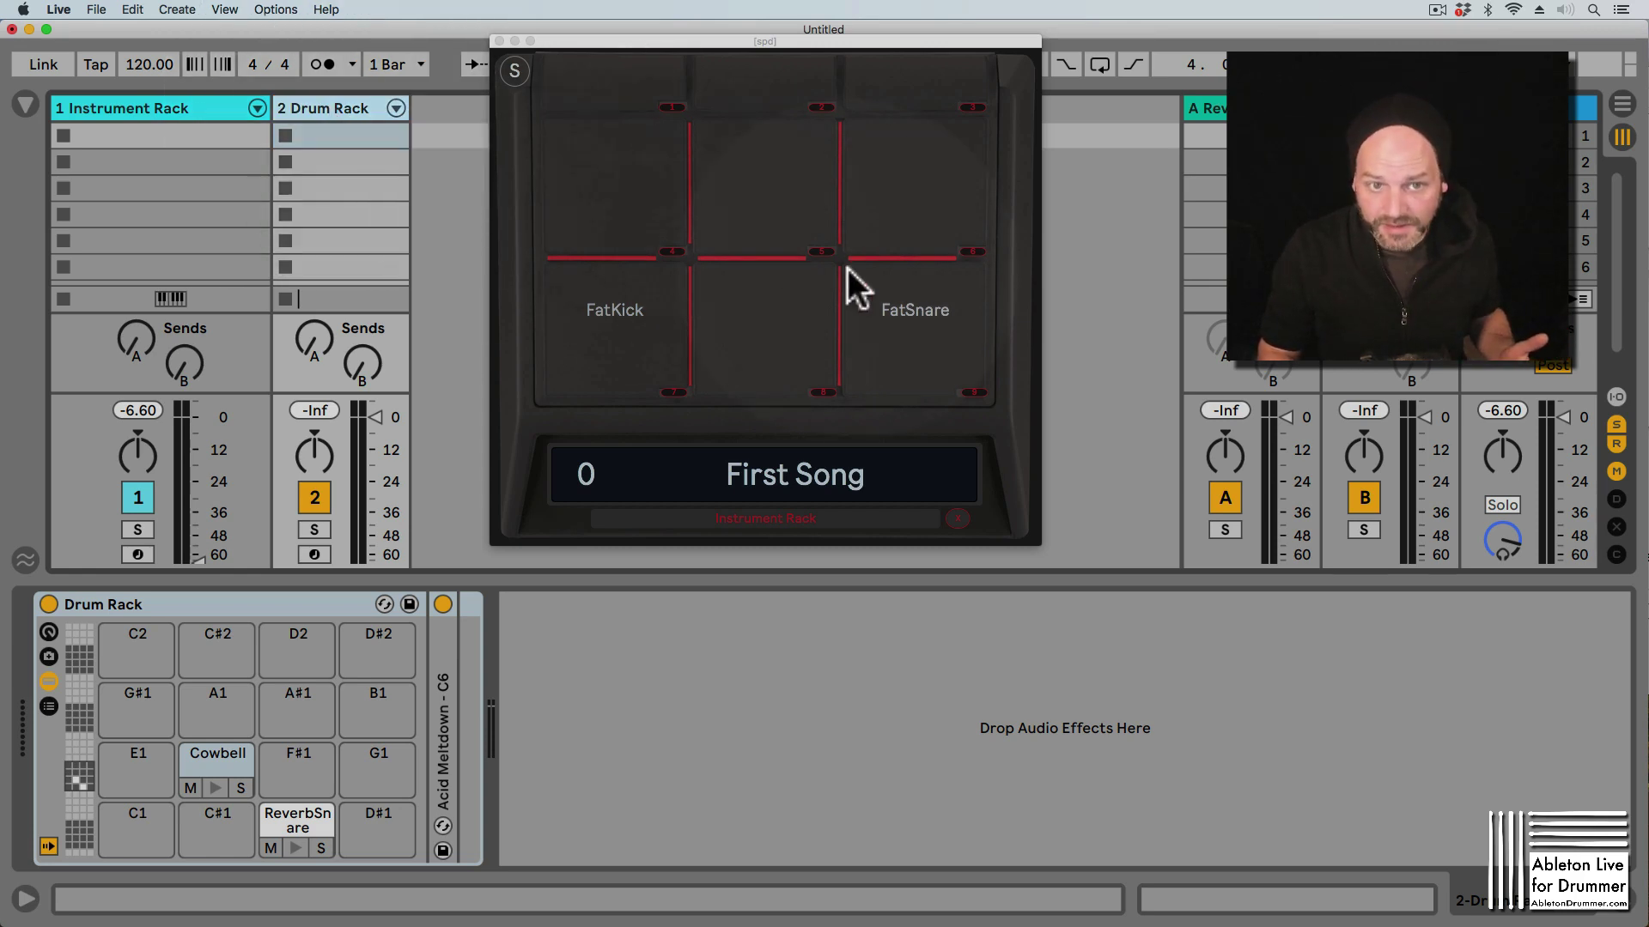
pyautogui.click(373, 421)
pyautogui.click(343, 91)
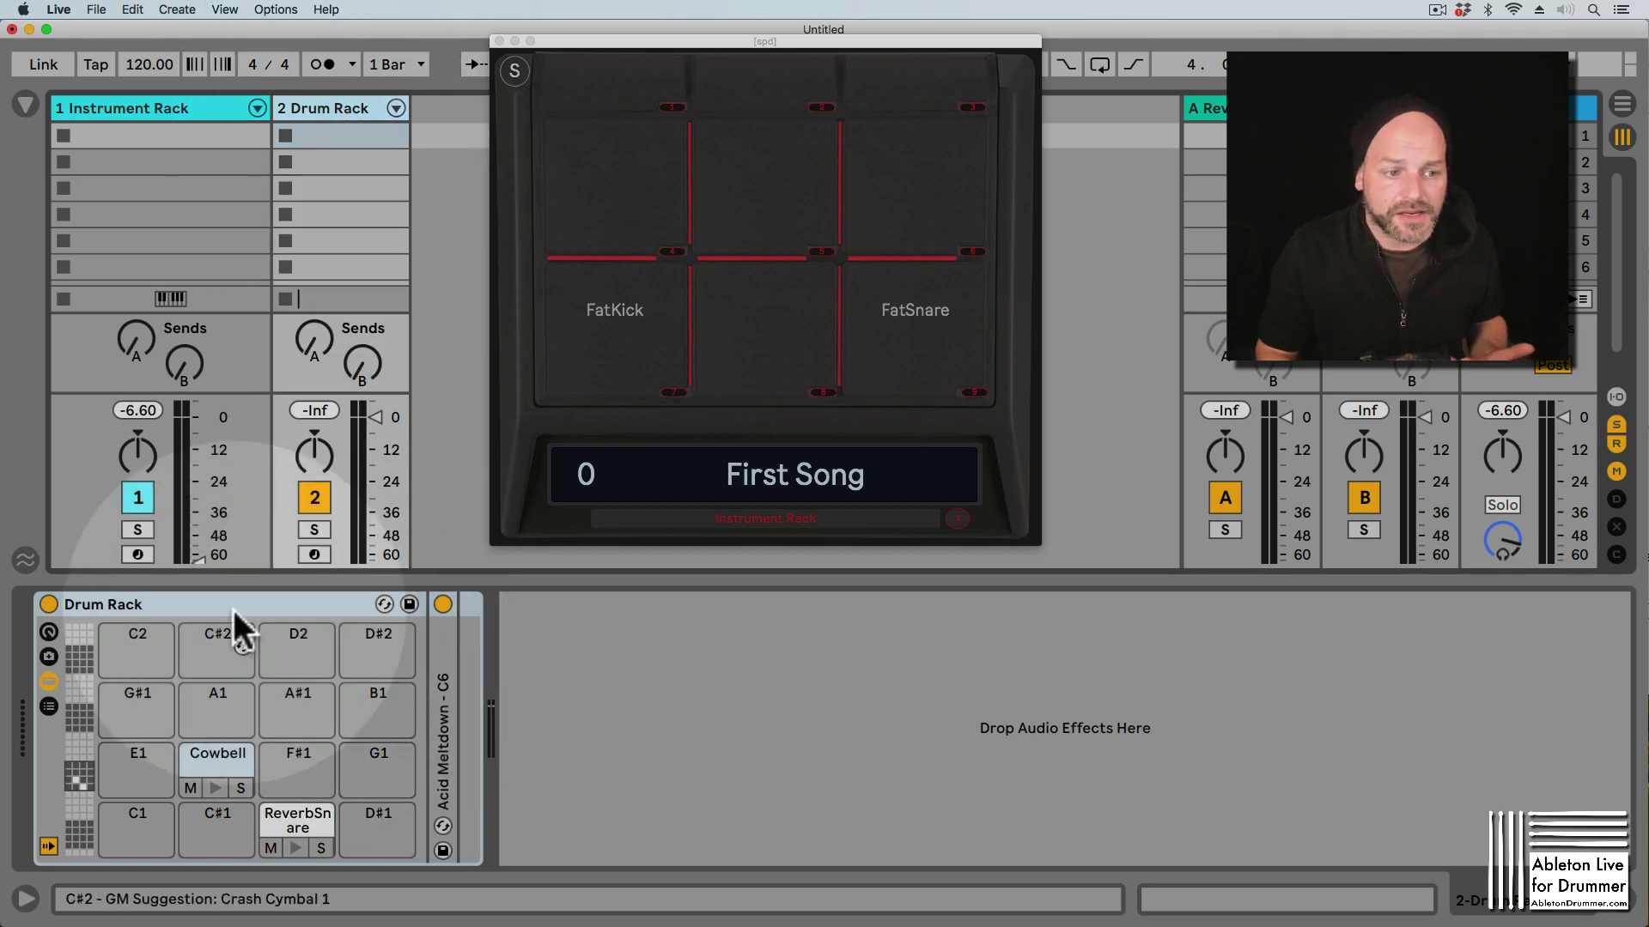
pyautogui.click(228, 606)
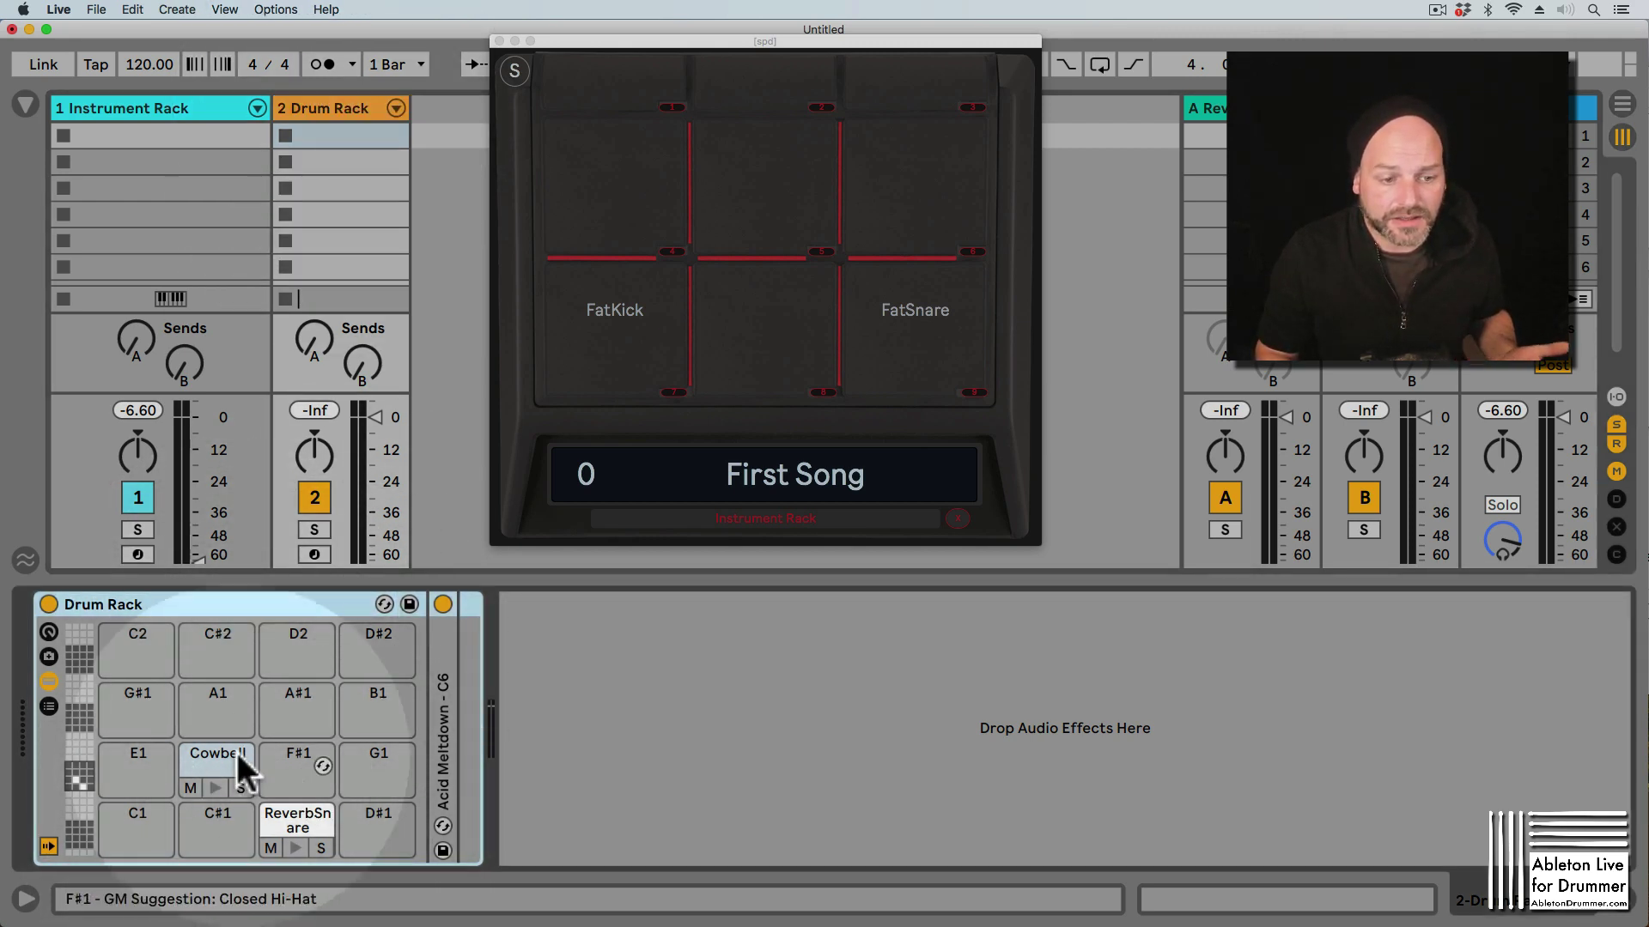
# - Check the ReverbSnare and Cowbell pads, then select the whole Drum Rack device
pyautogui.click(297, 833)
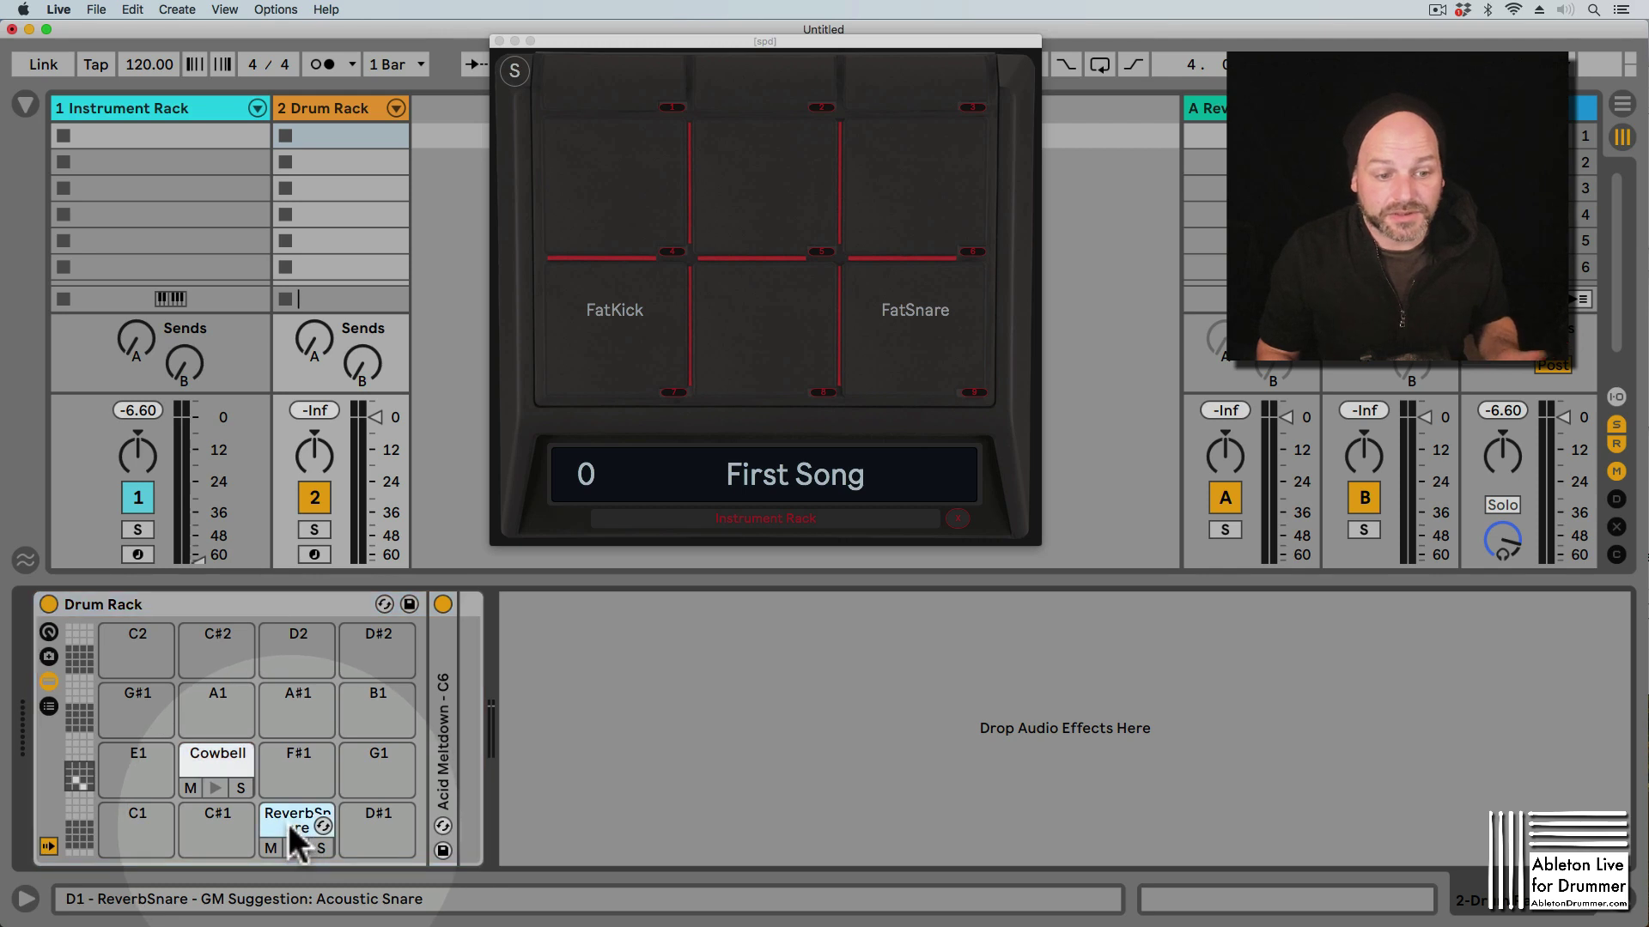
pyautogui.click(209, 773)
pyautogui.click(294, 818)
pyautogui.click(211, 768)
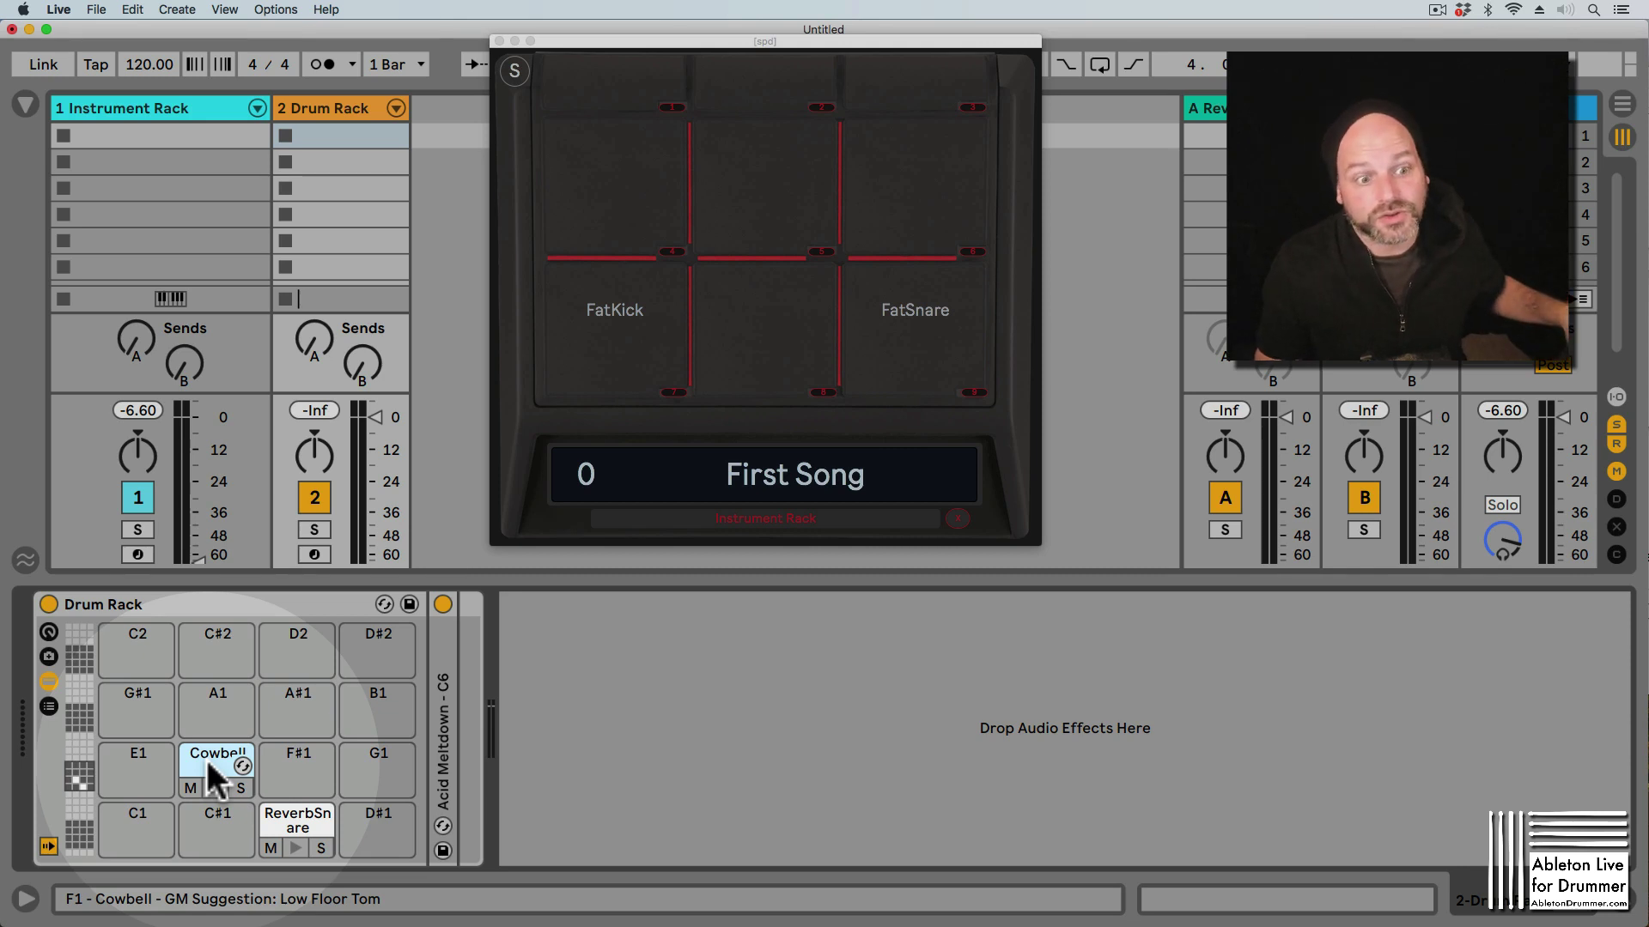
pyautogui.click(183, 608)
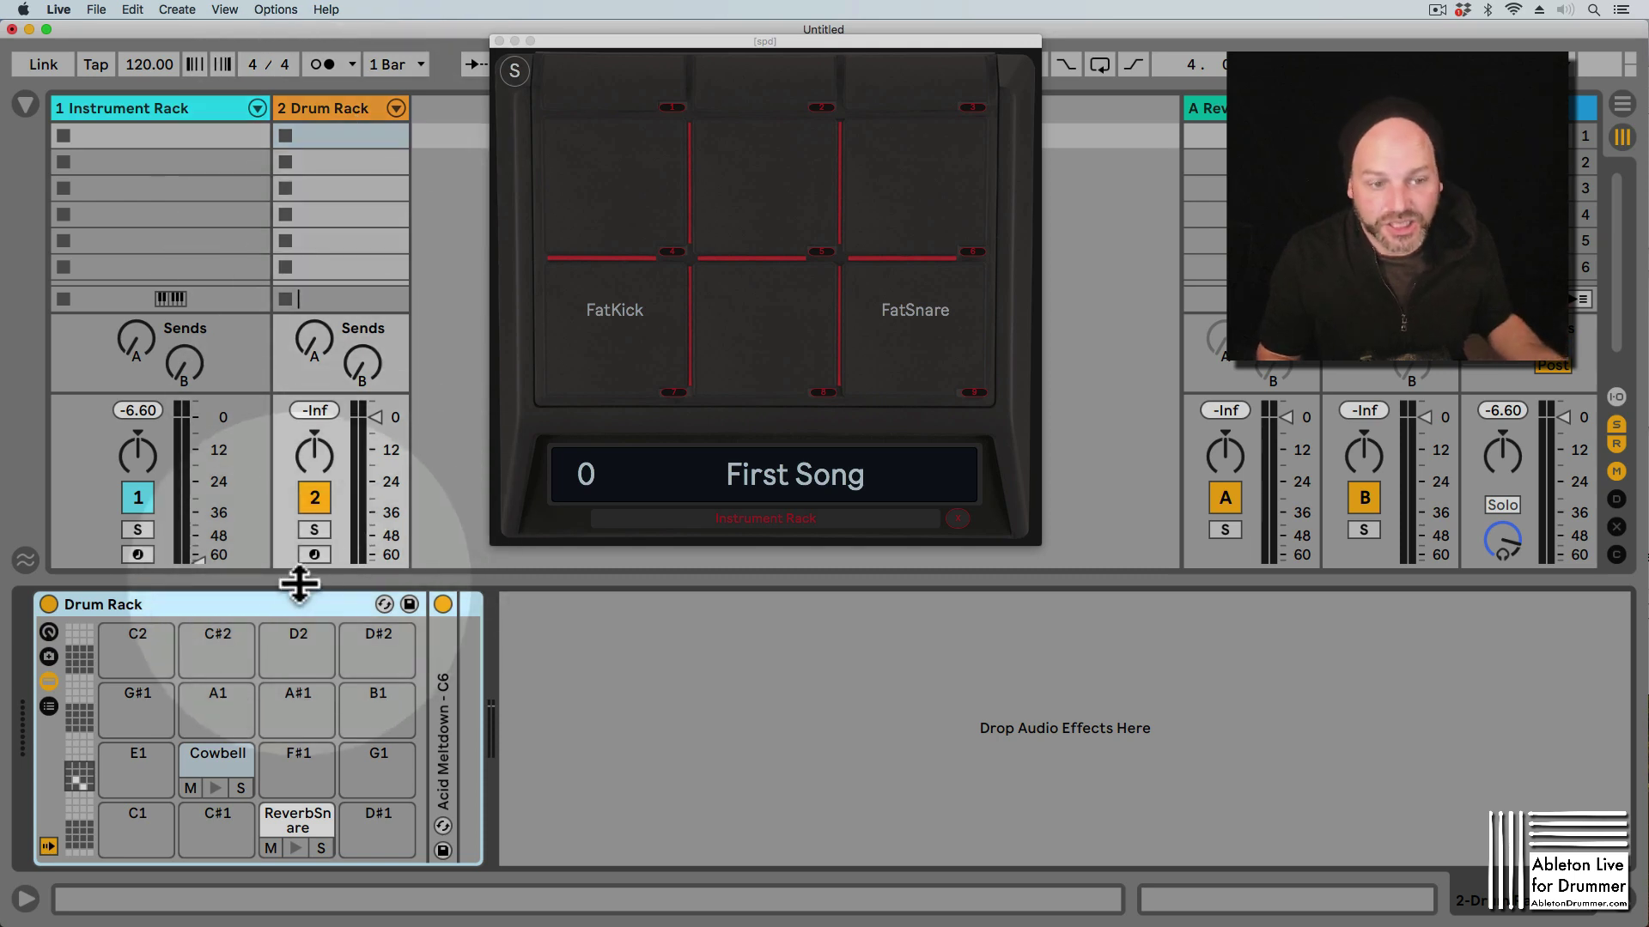
# - Group the Drum Rack into a new Instrument Rack and expand its chain list
pyautogui.rightClick(251, 601)
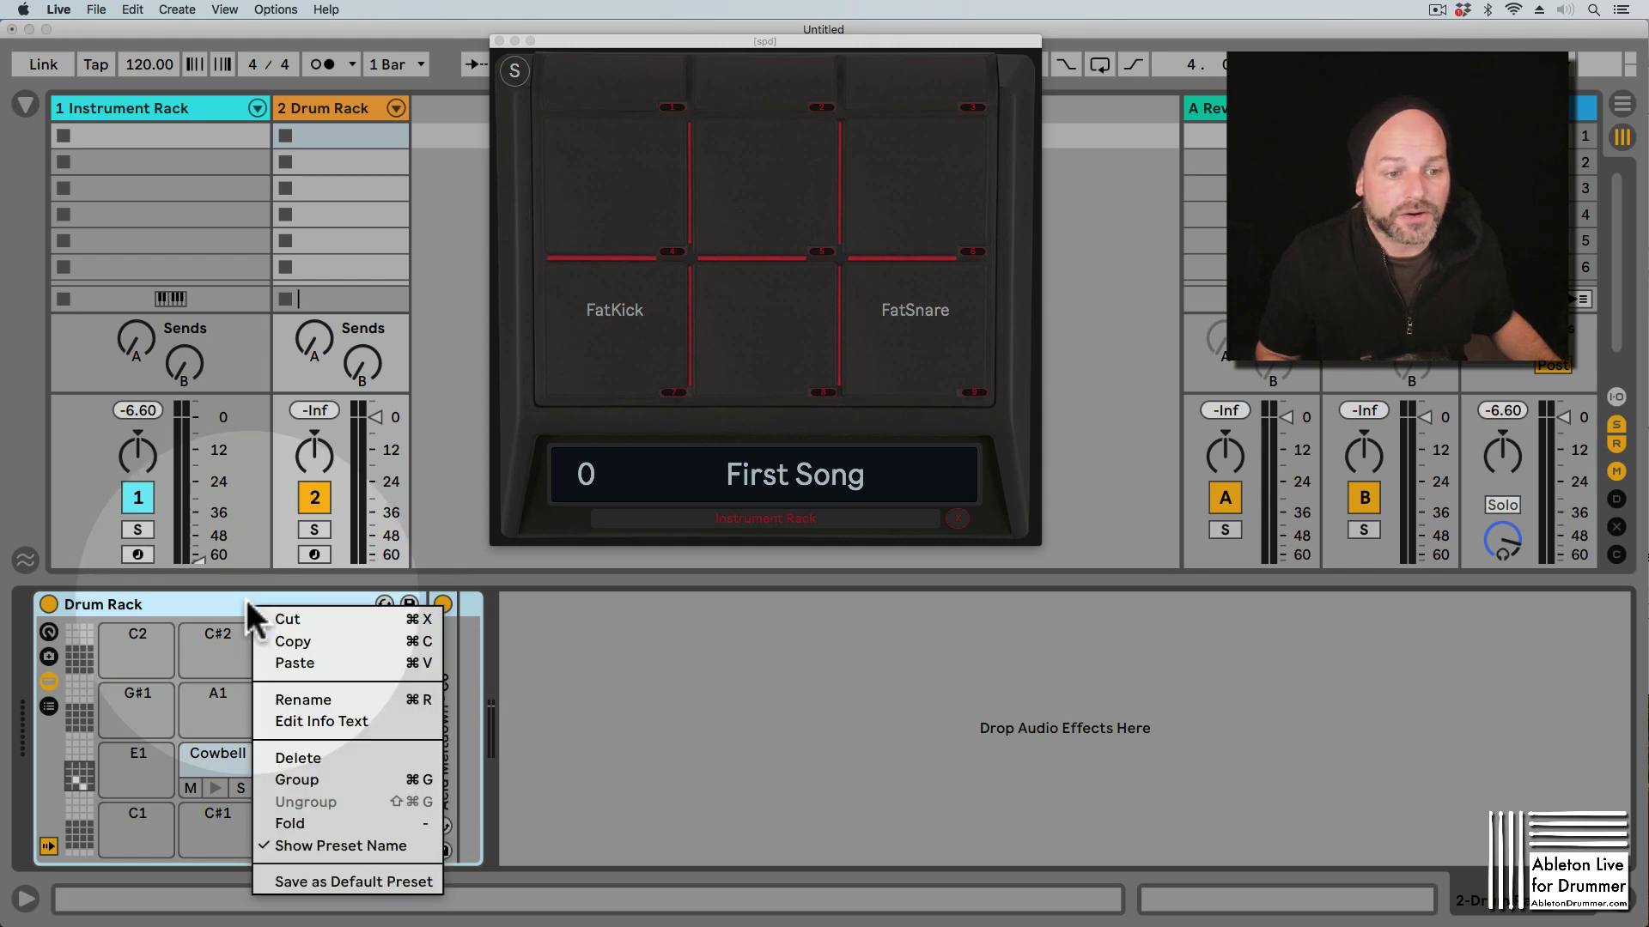
pyautogui.click(363, 779)
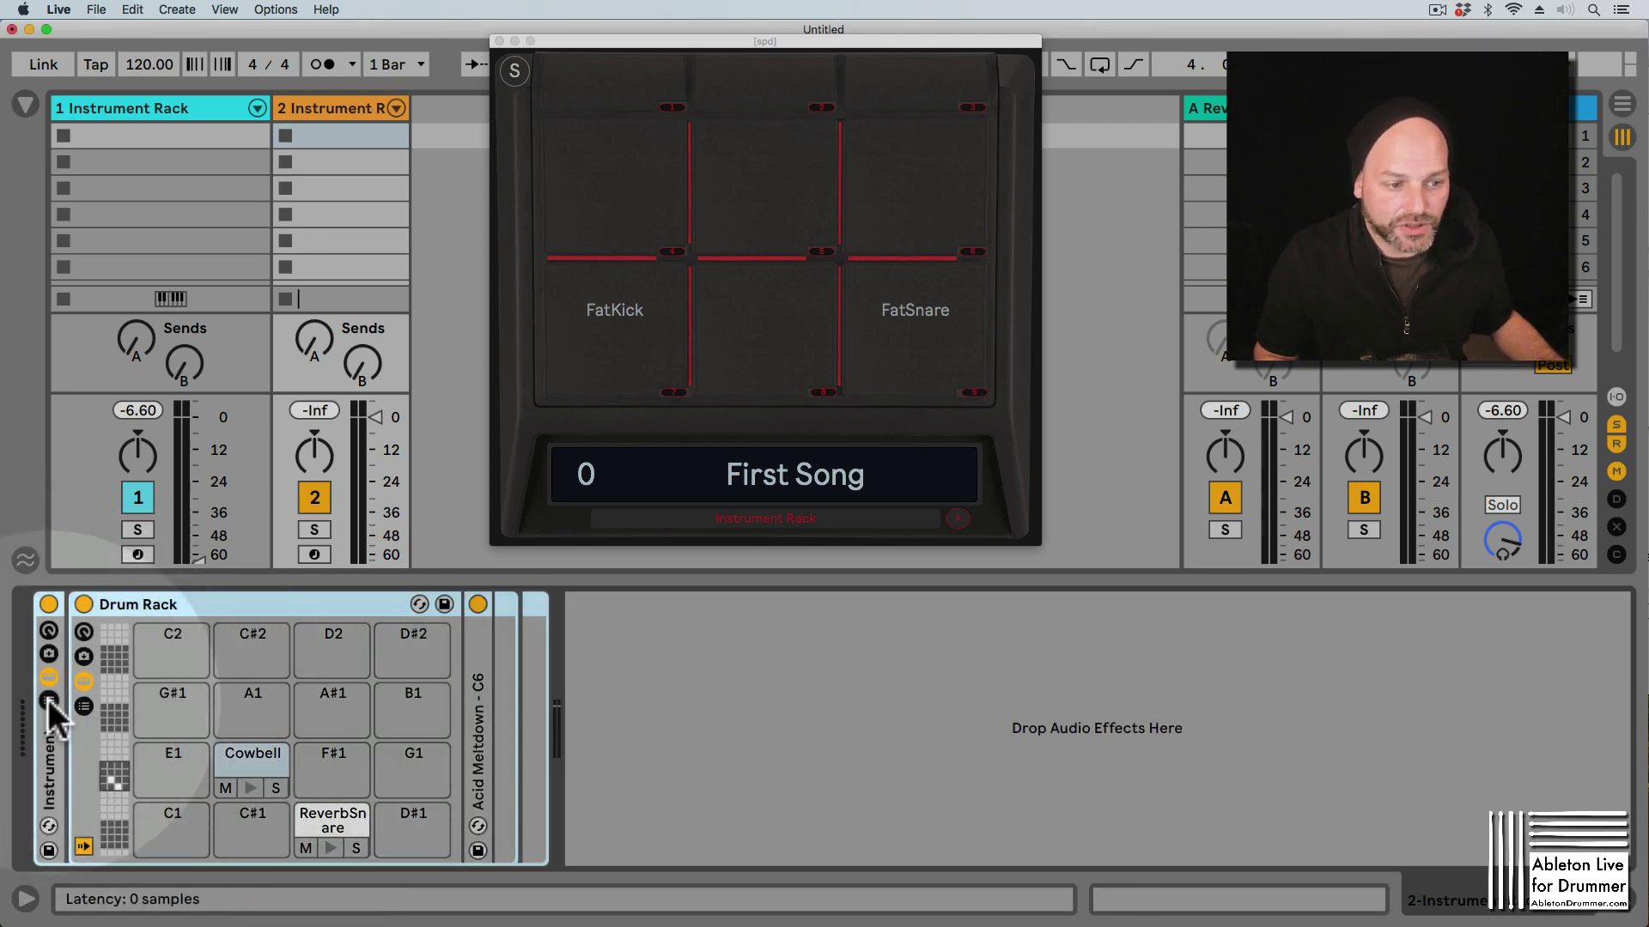
pyautogui.click(48, 699)
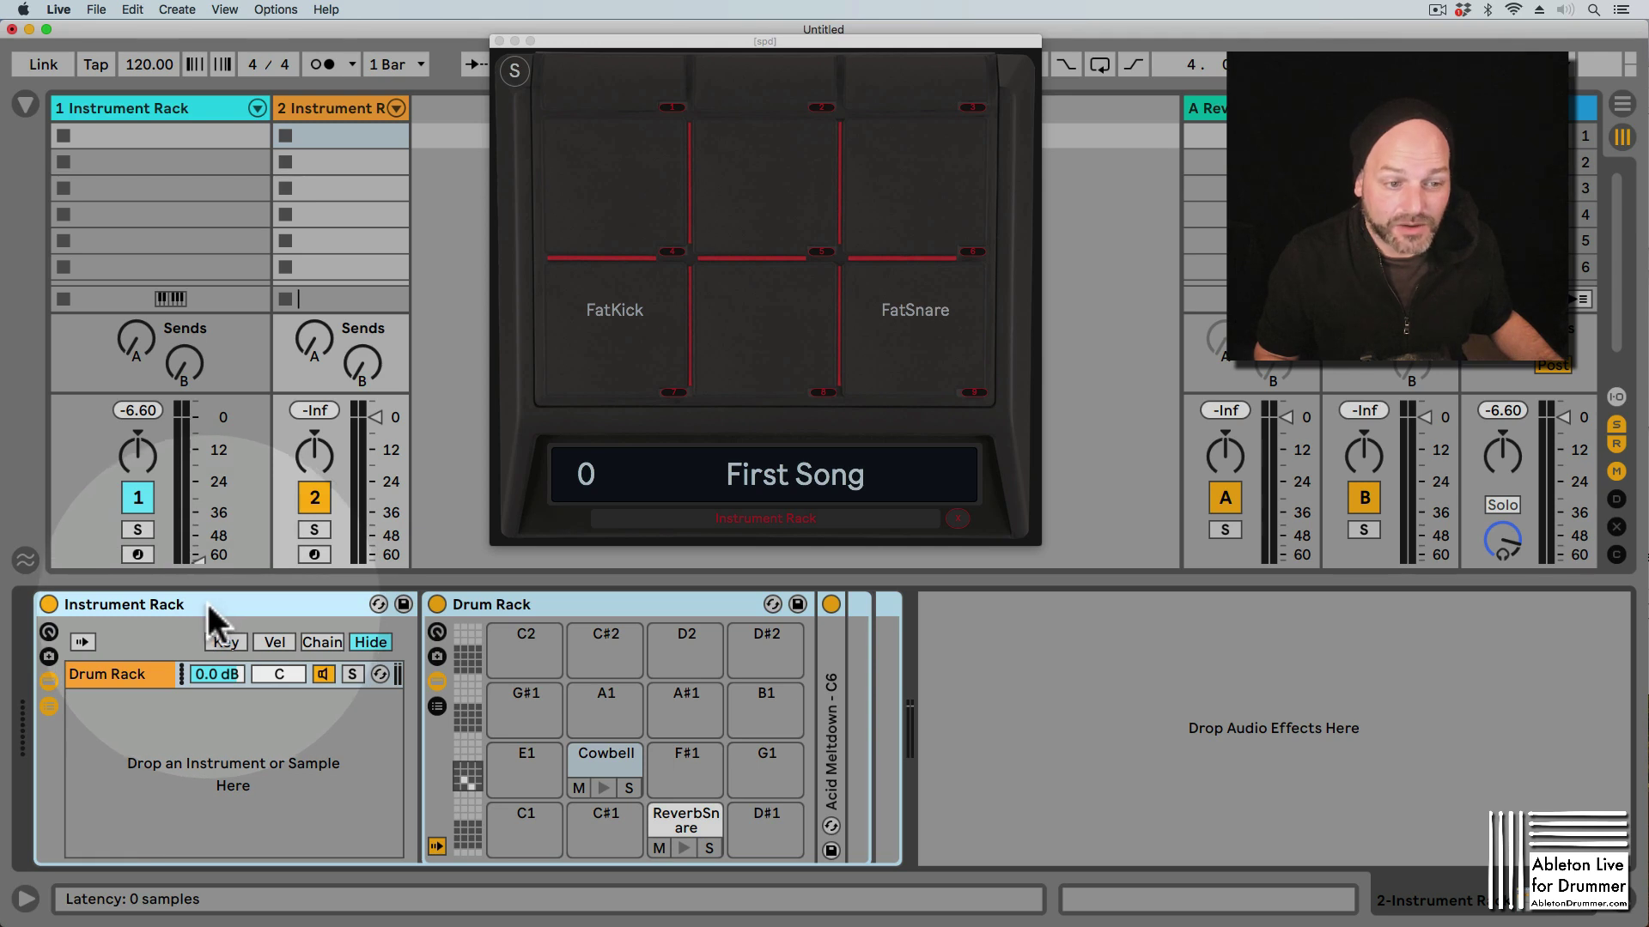
# - Inspect the inner Drum Rack, outer Instrument Rack and Drum Rack chain
pyautogui.click(599, 606)
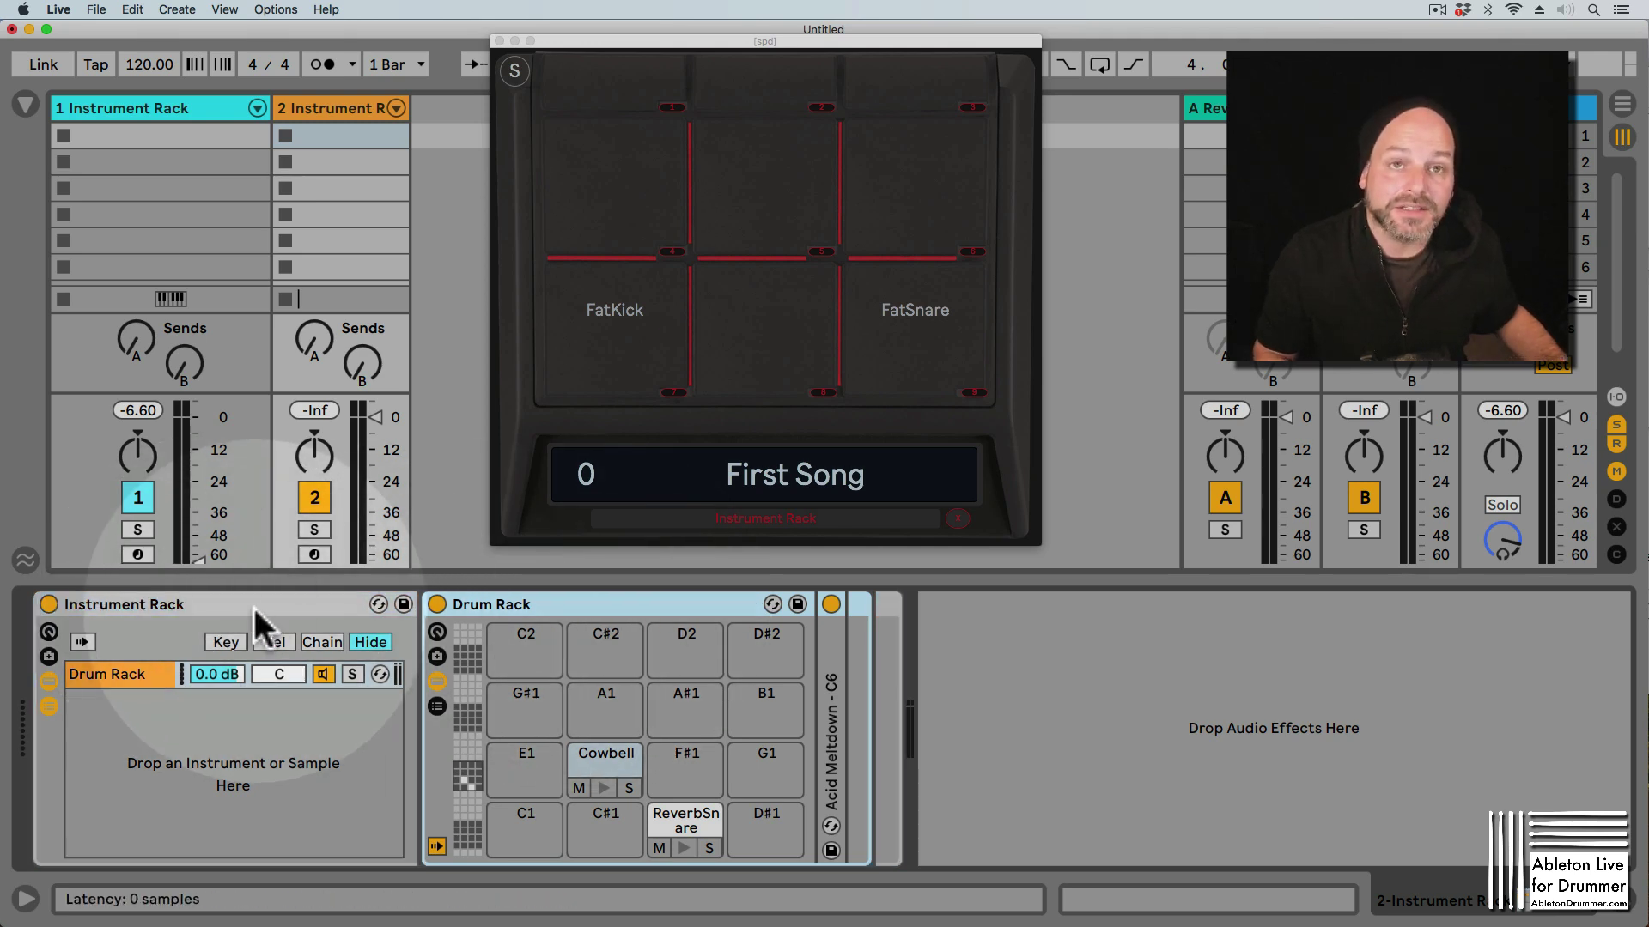
pyautogui.click(256, 611)
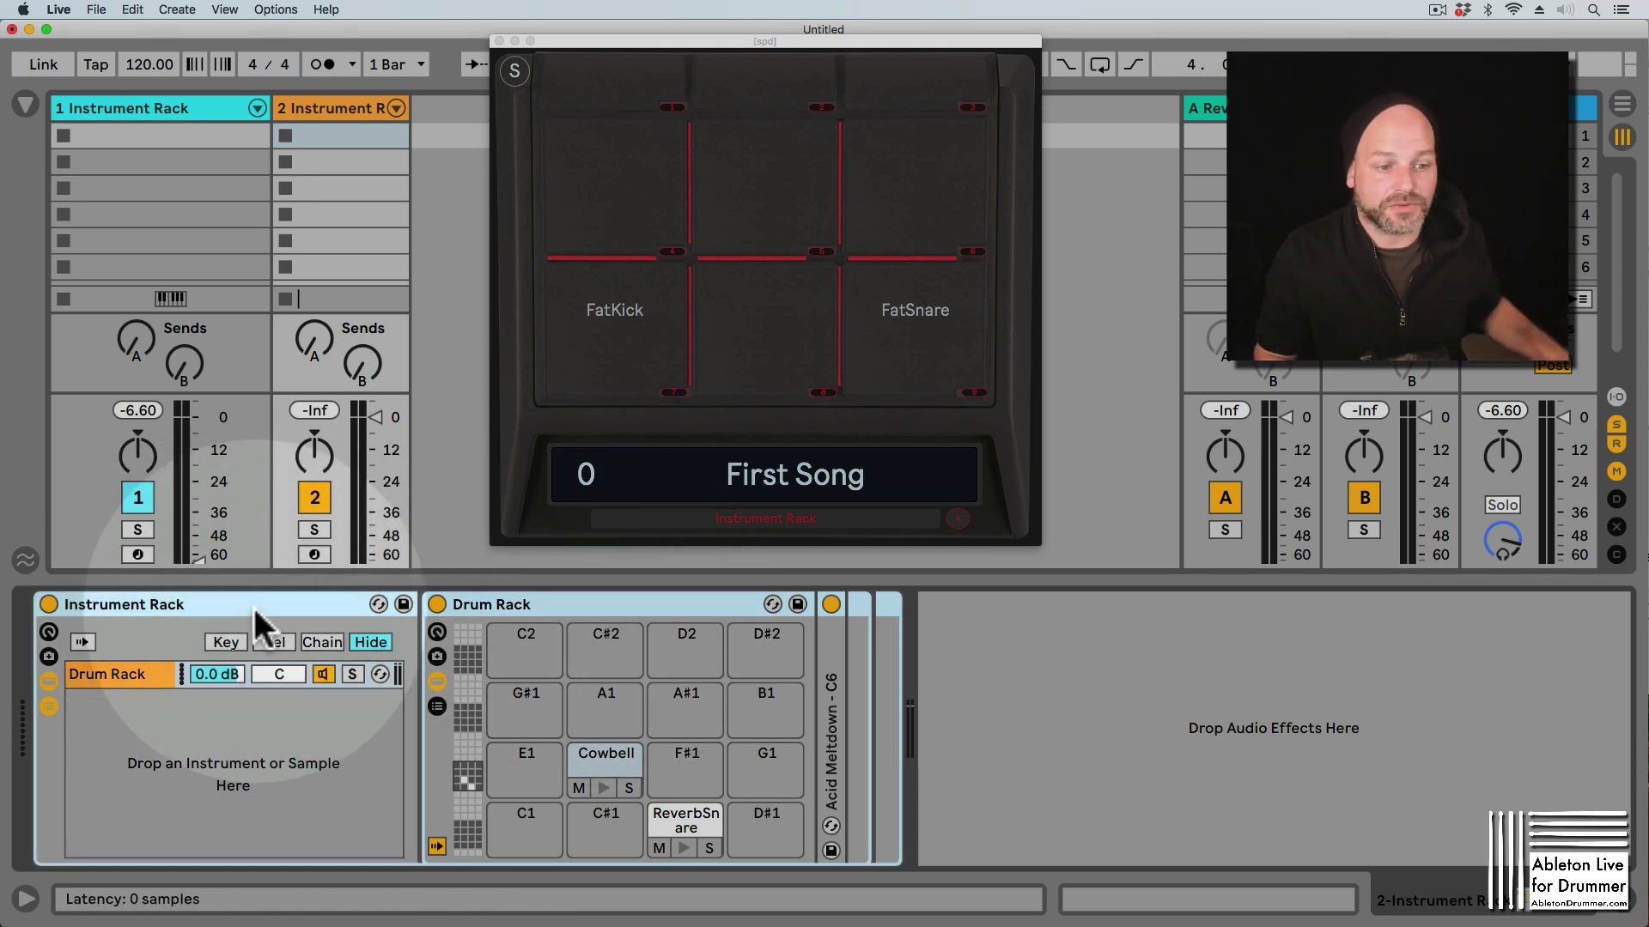
pyautogui.click(113, 677)
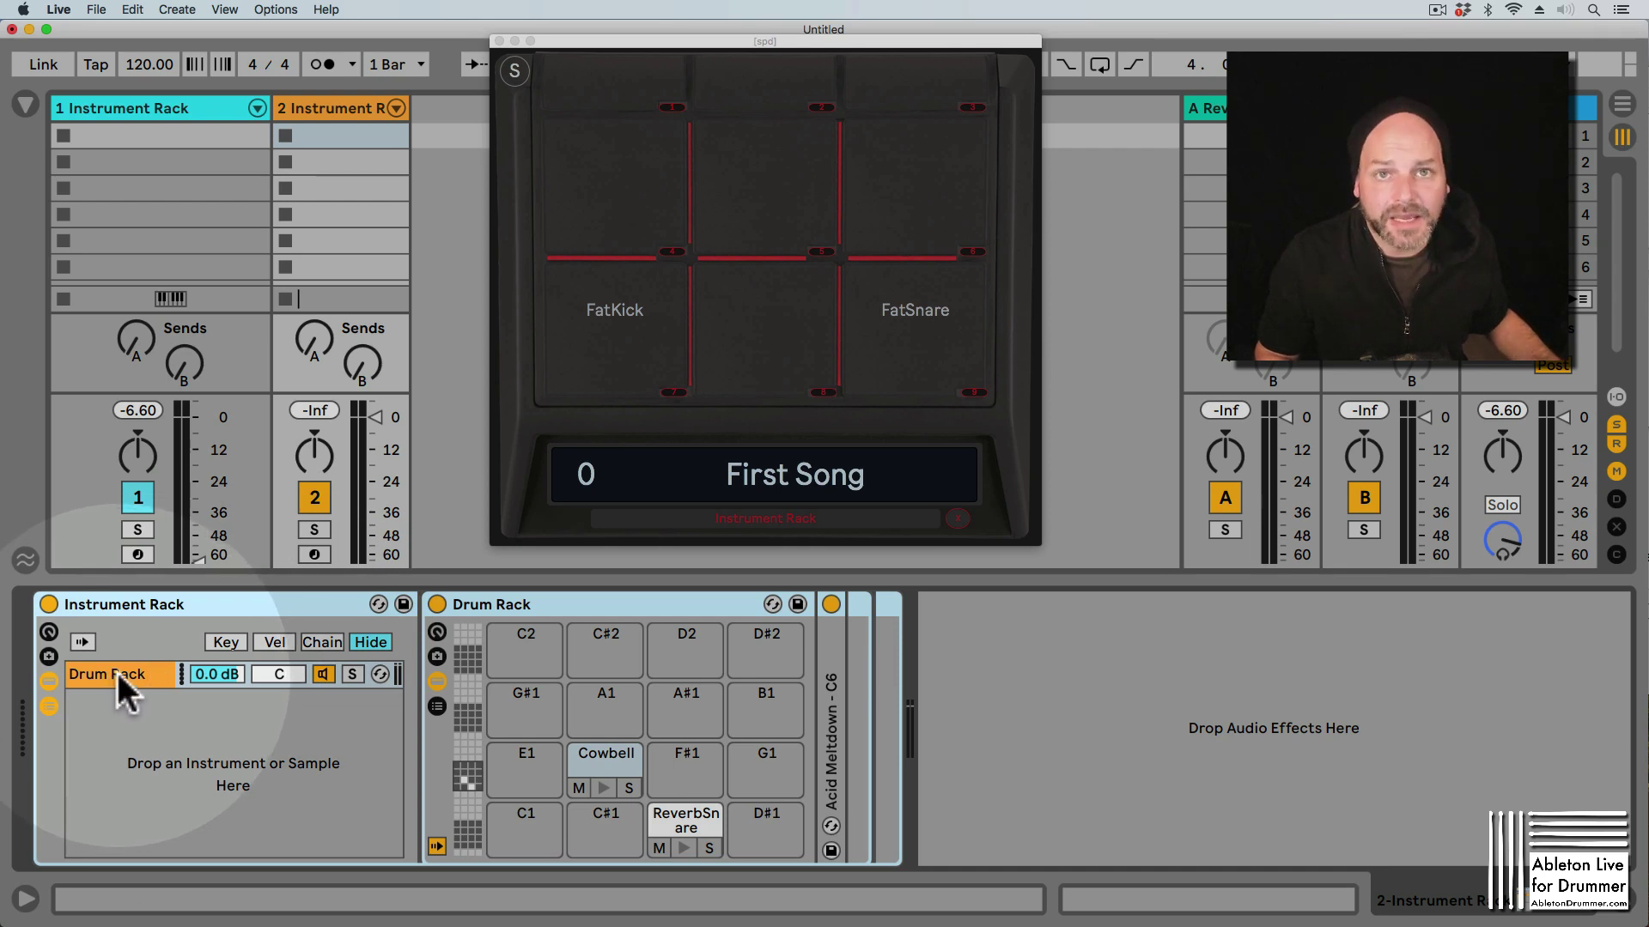
pyautogui.click(547, 599)
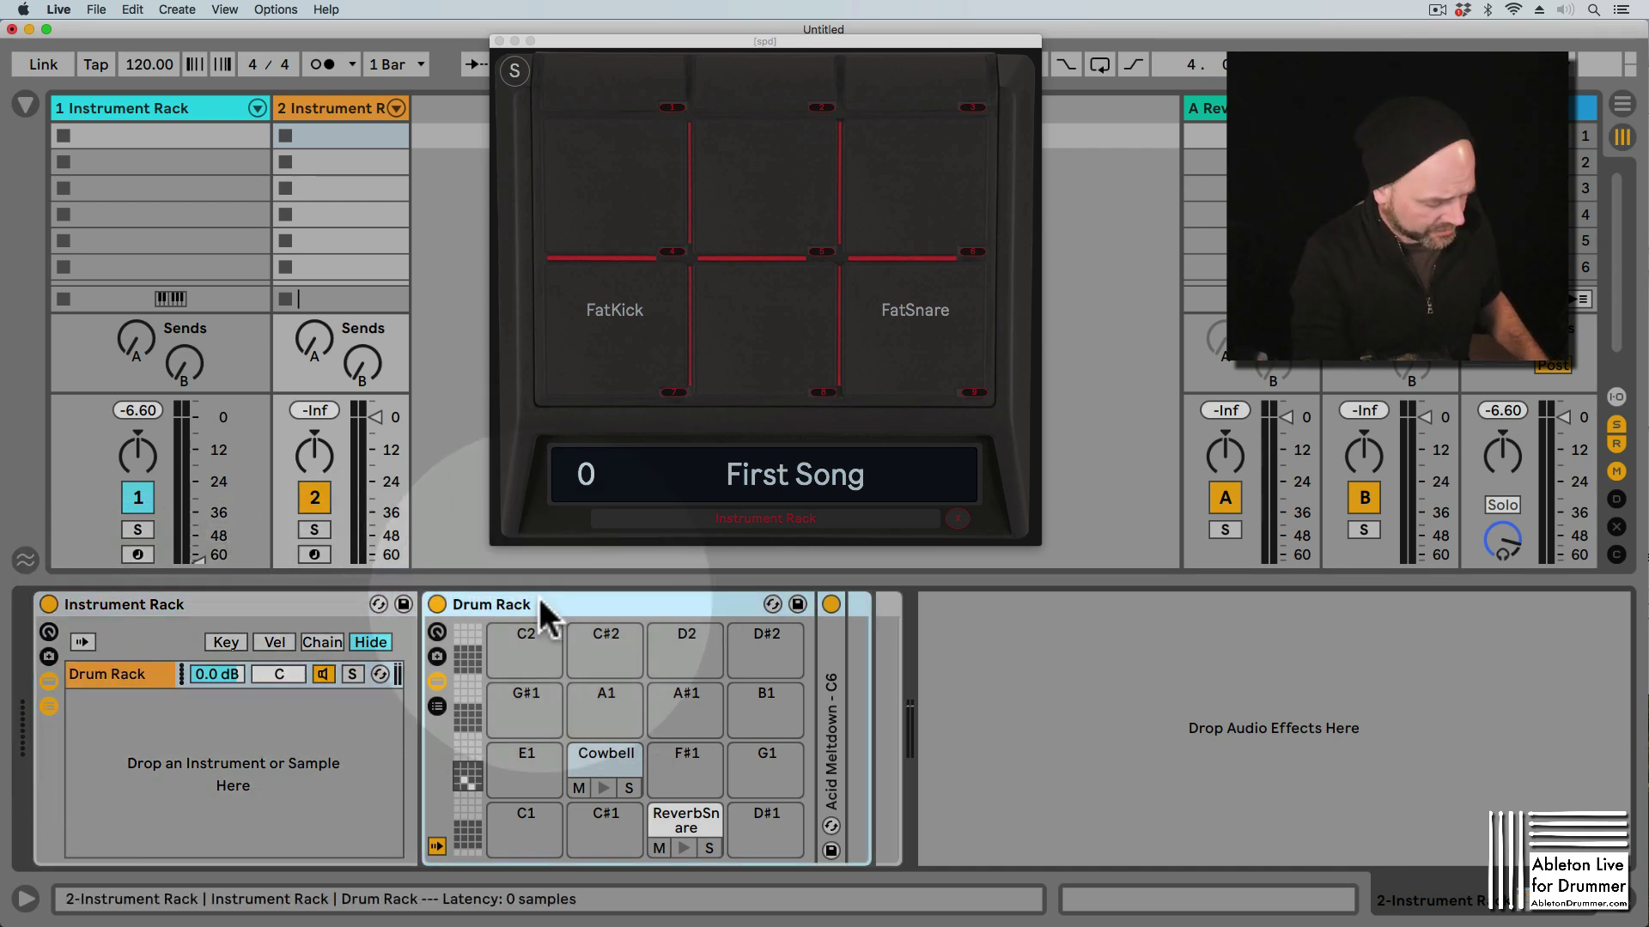
# - Rename the grouped Drum Rack to 'First Song' and select the First Song chain
pyautogui.press('super+r')
pyautogui.write('Fir')
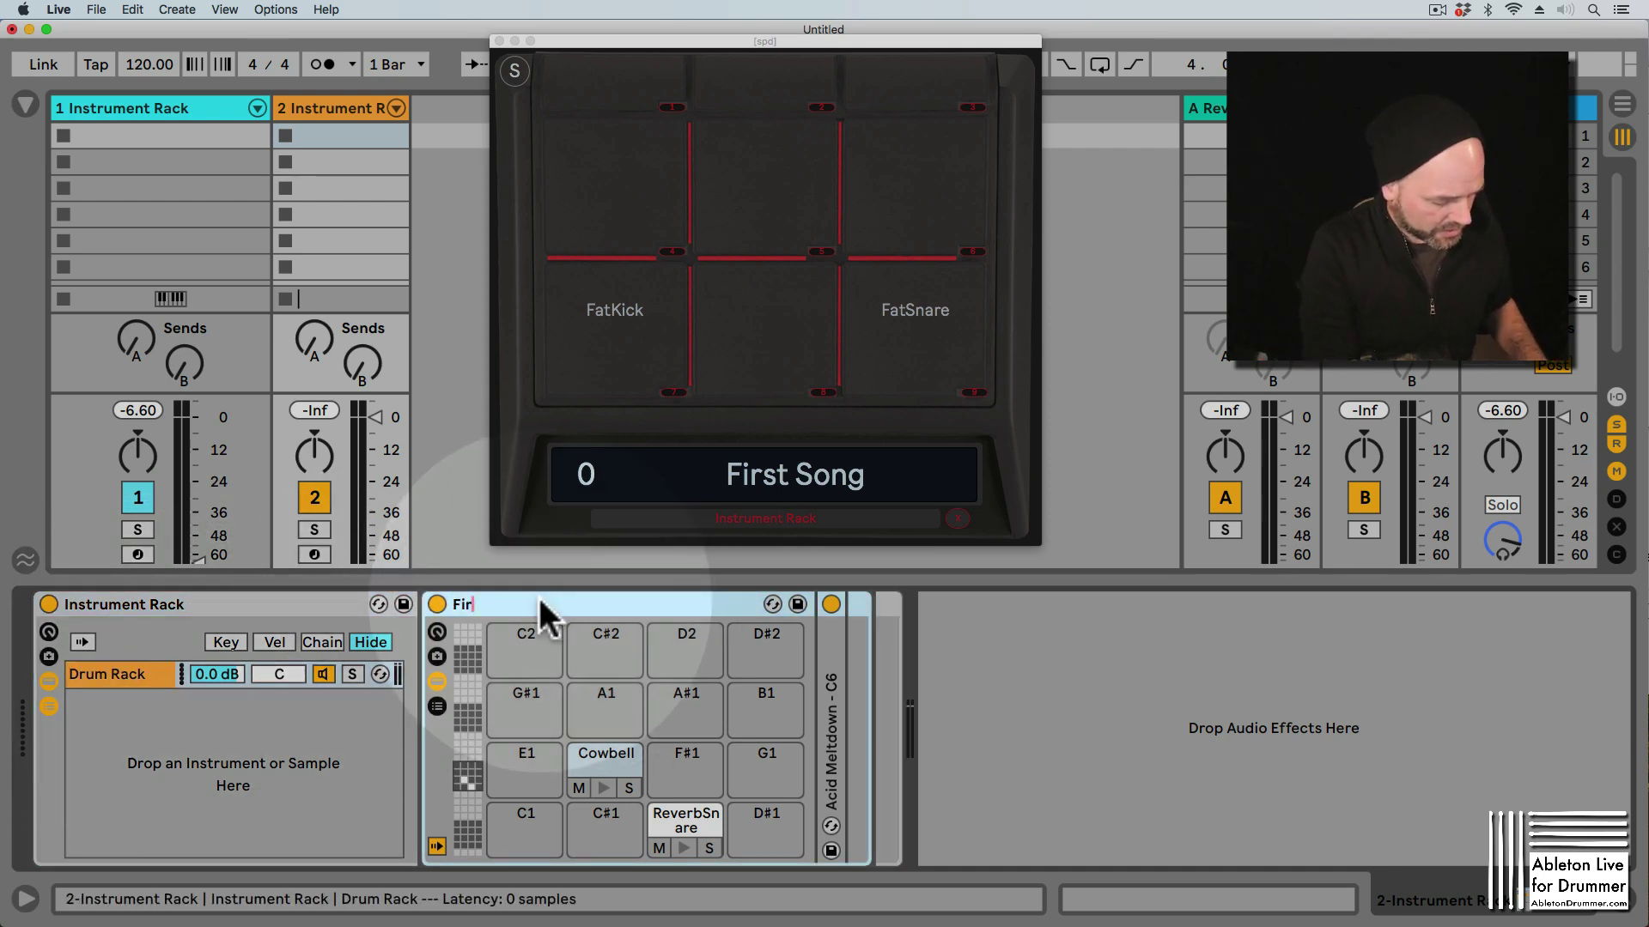
pyautogui.write('st Song')
pyautogui.press('Return')
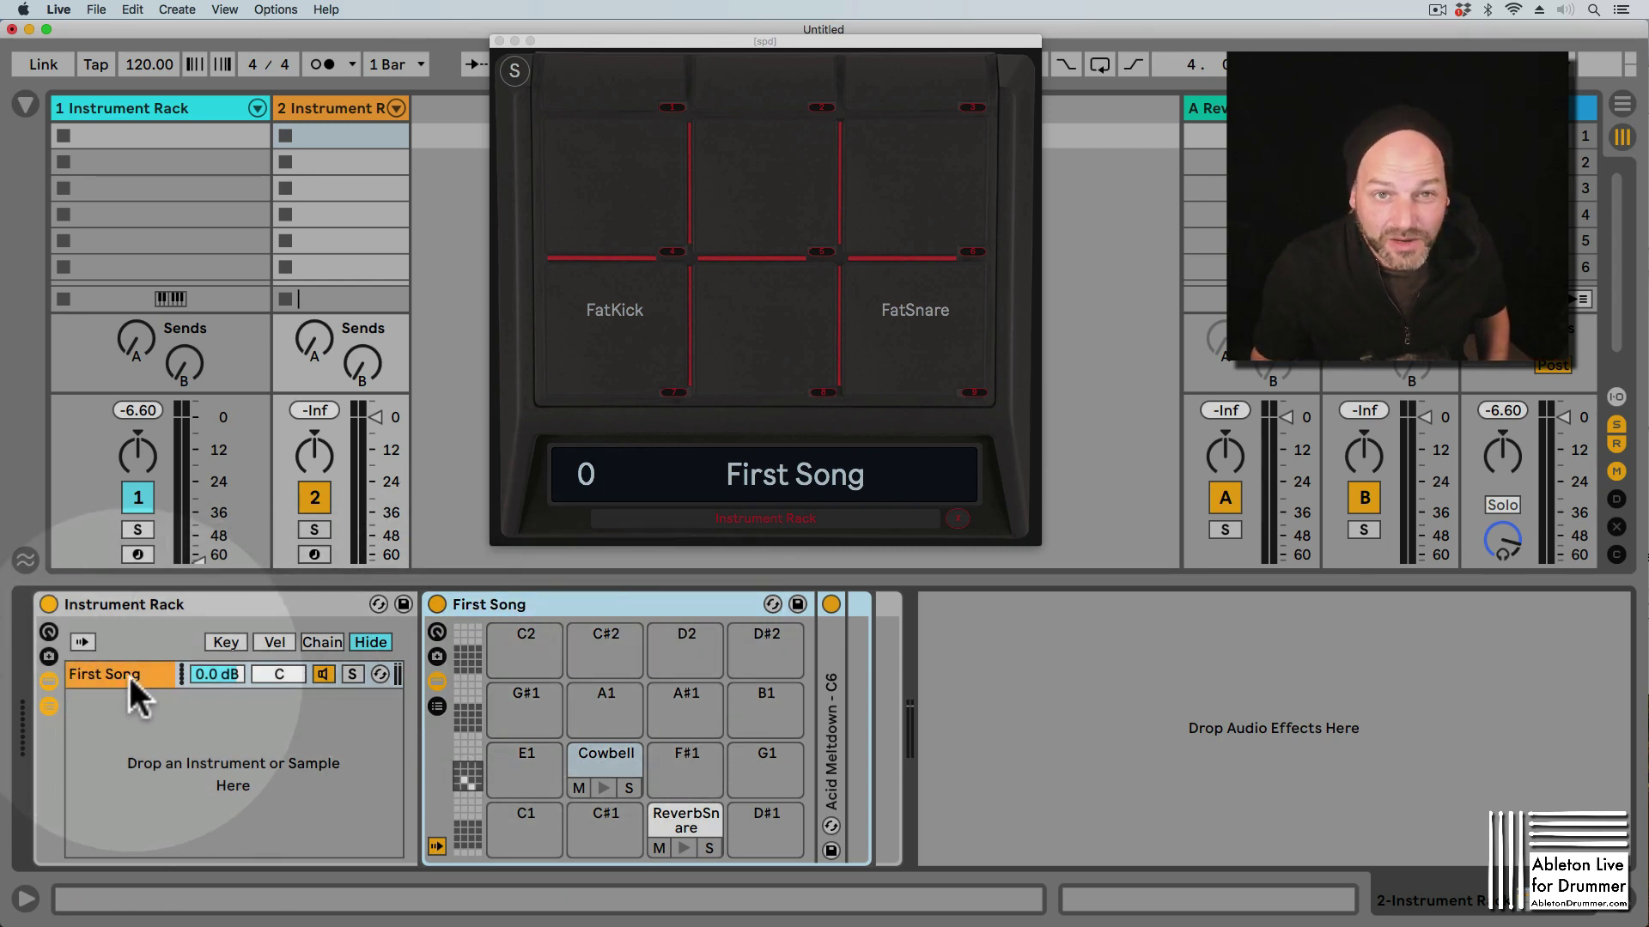
pyautogui.click(130, 677)
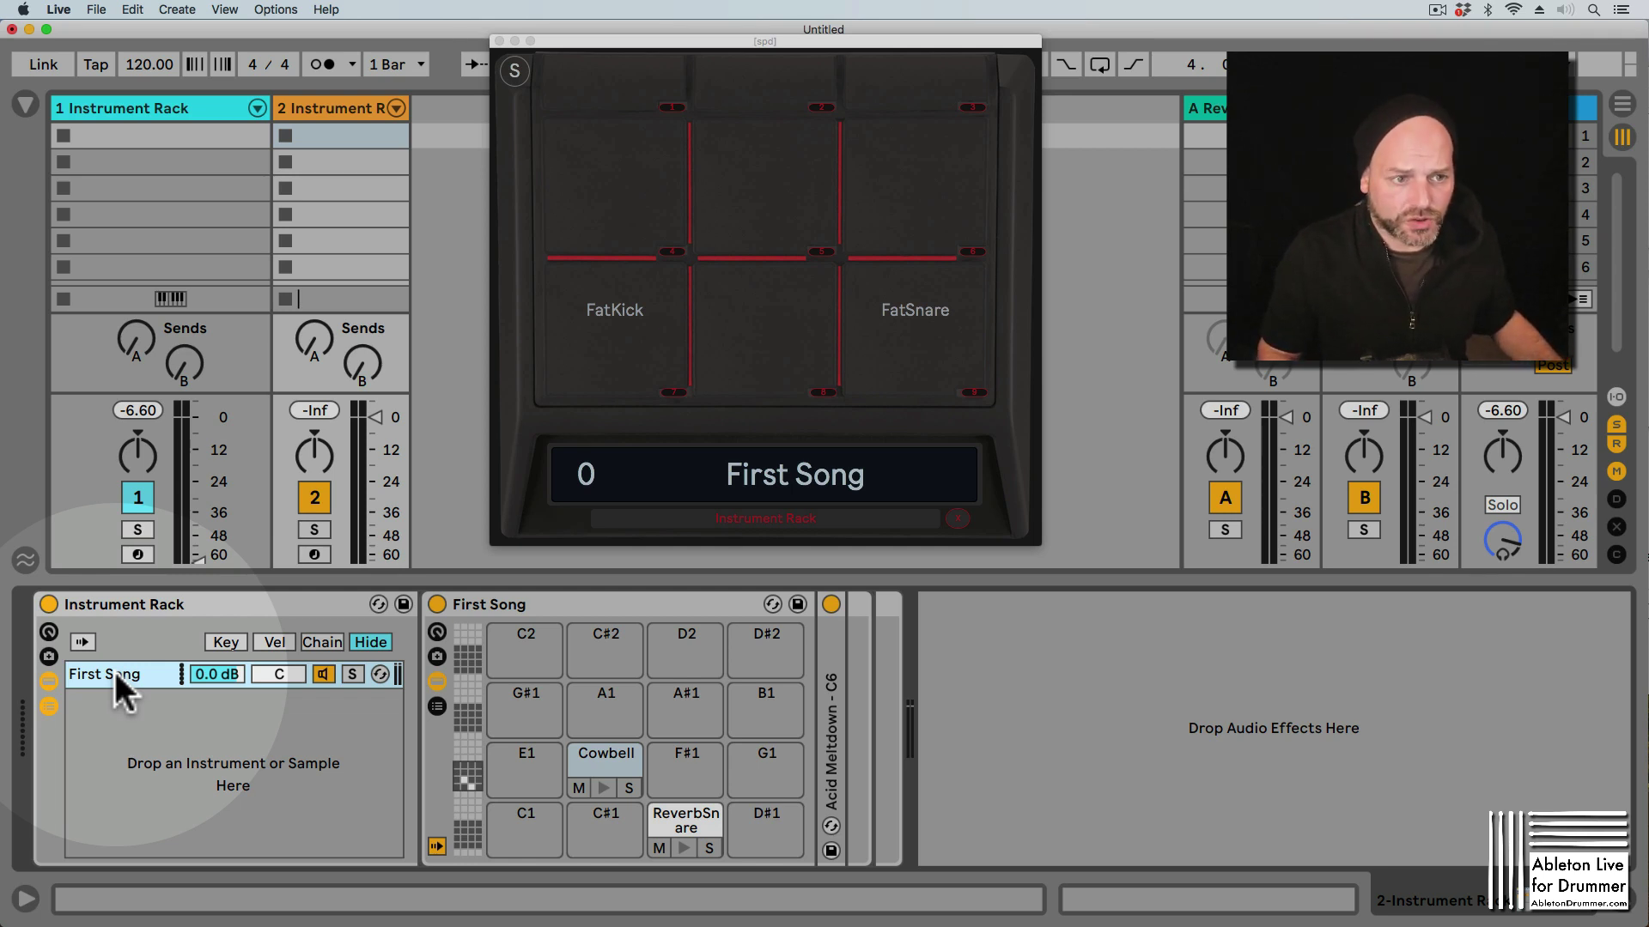
# - Add an empty Drum Rack from the browser's Drums into the Instrument Rack chain list
pyautogui.click(25, 104)
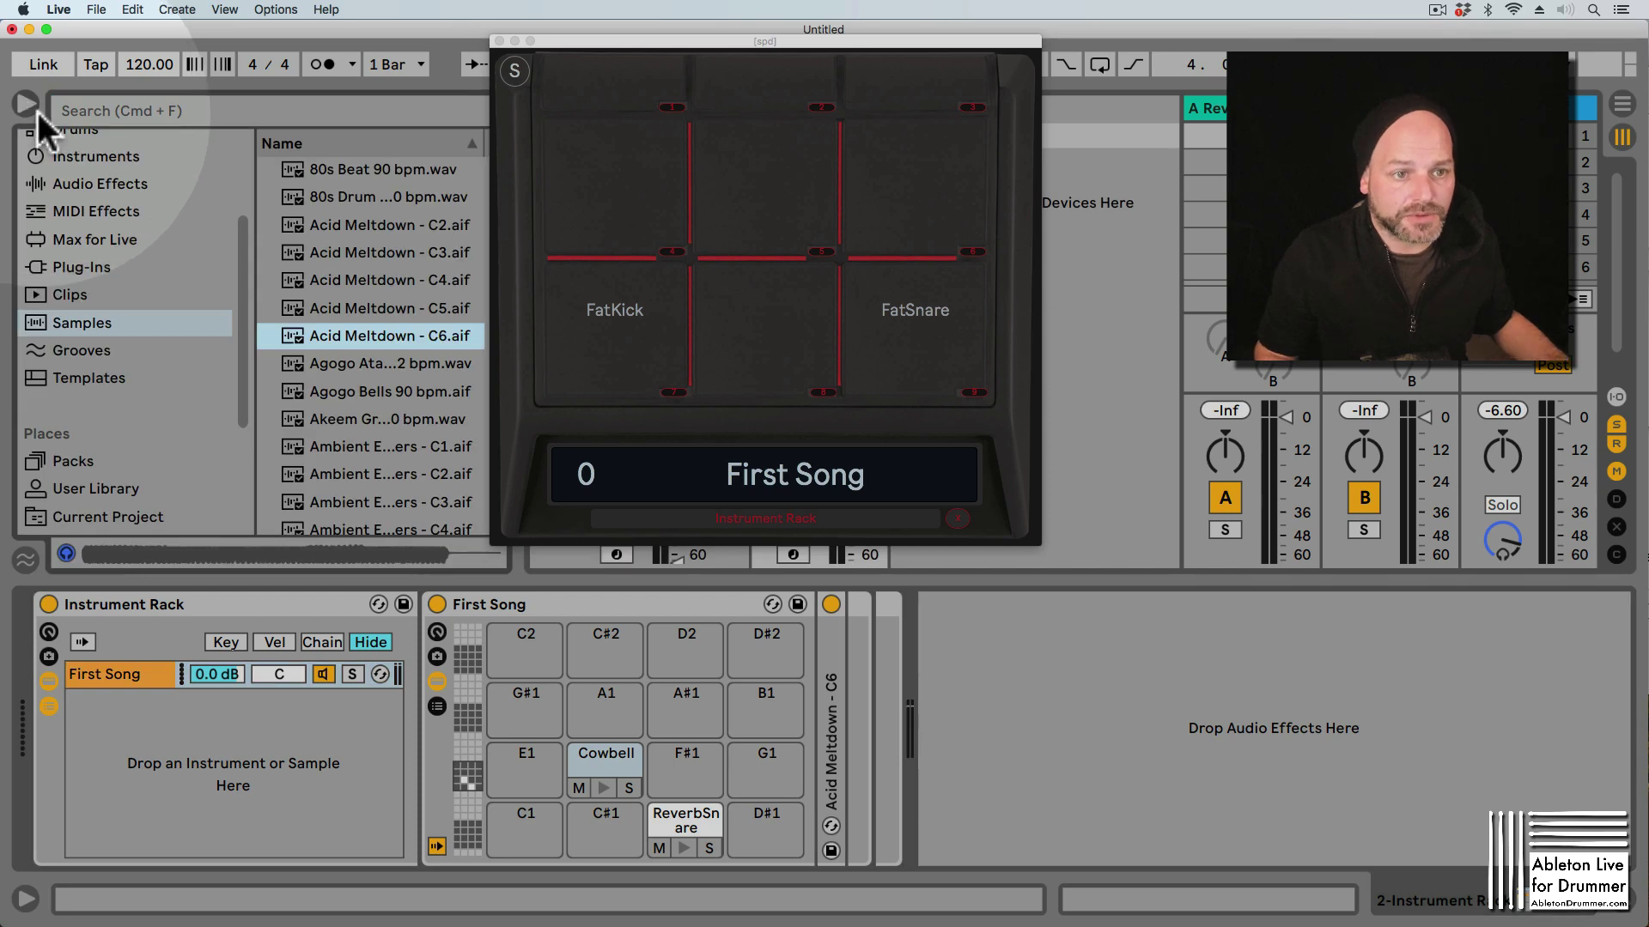
pyautogui.moveTo(245, 314); pyautogui.dragTo(241, 292)
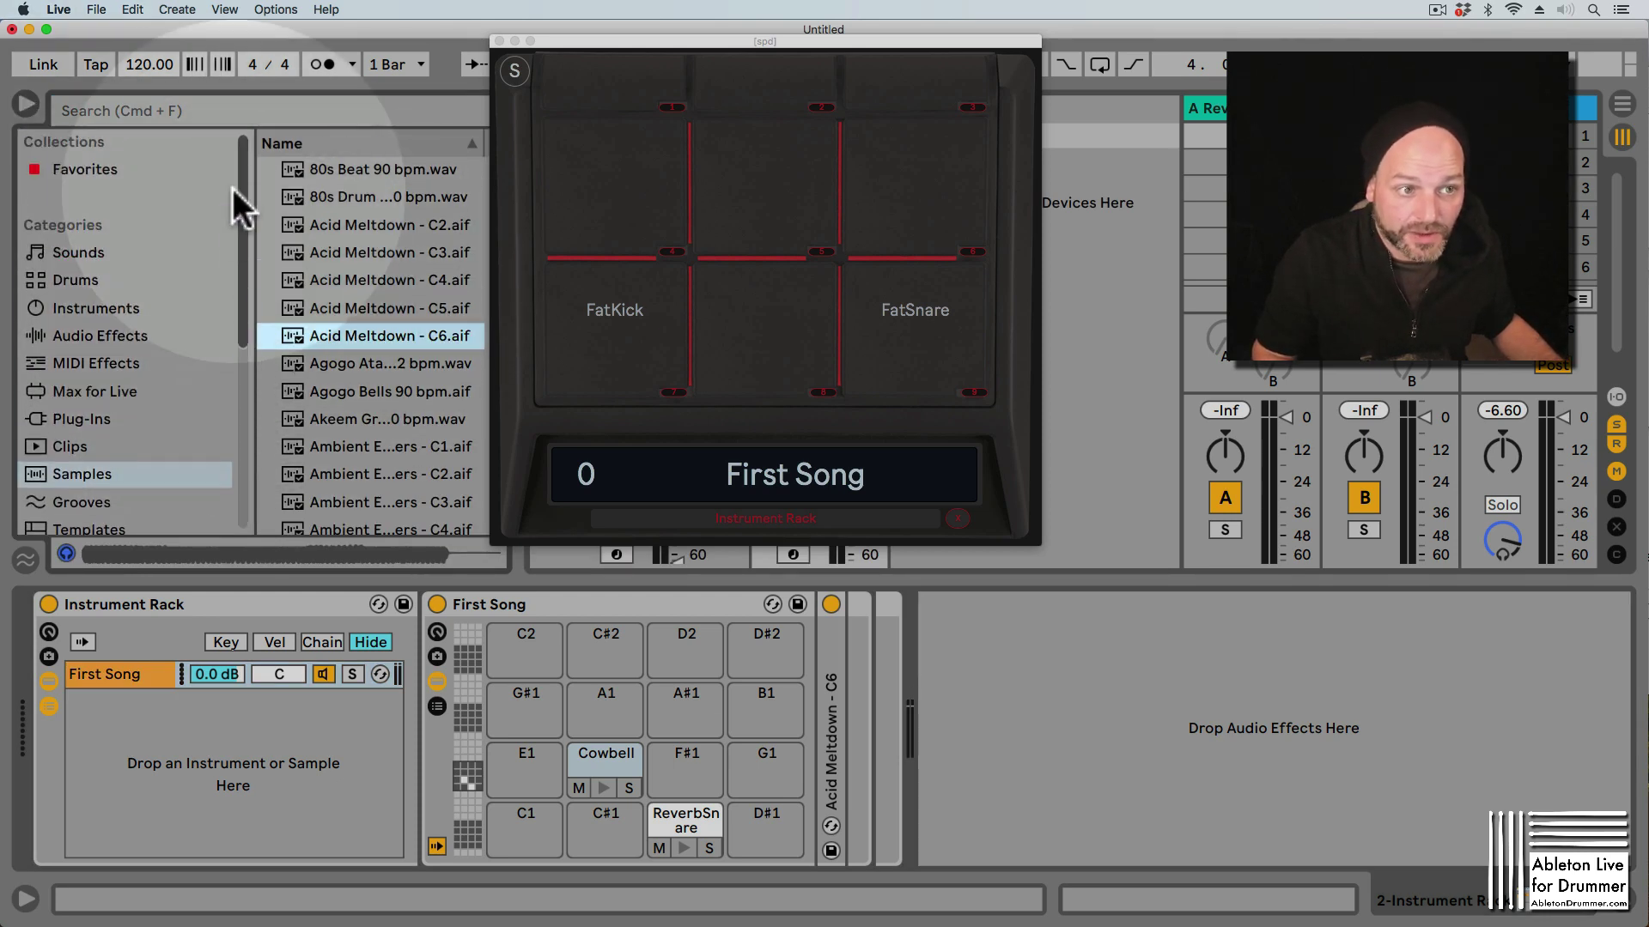
pyautogui.click(72, 280)
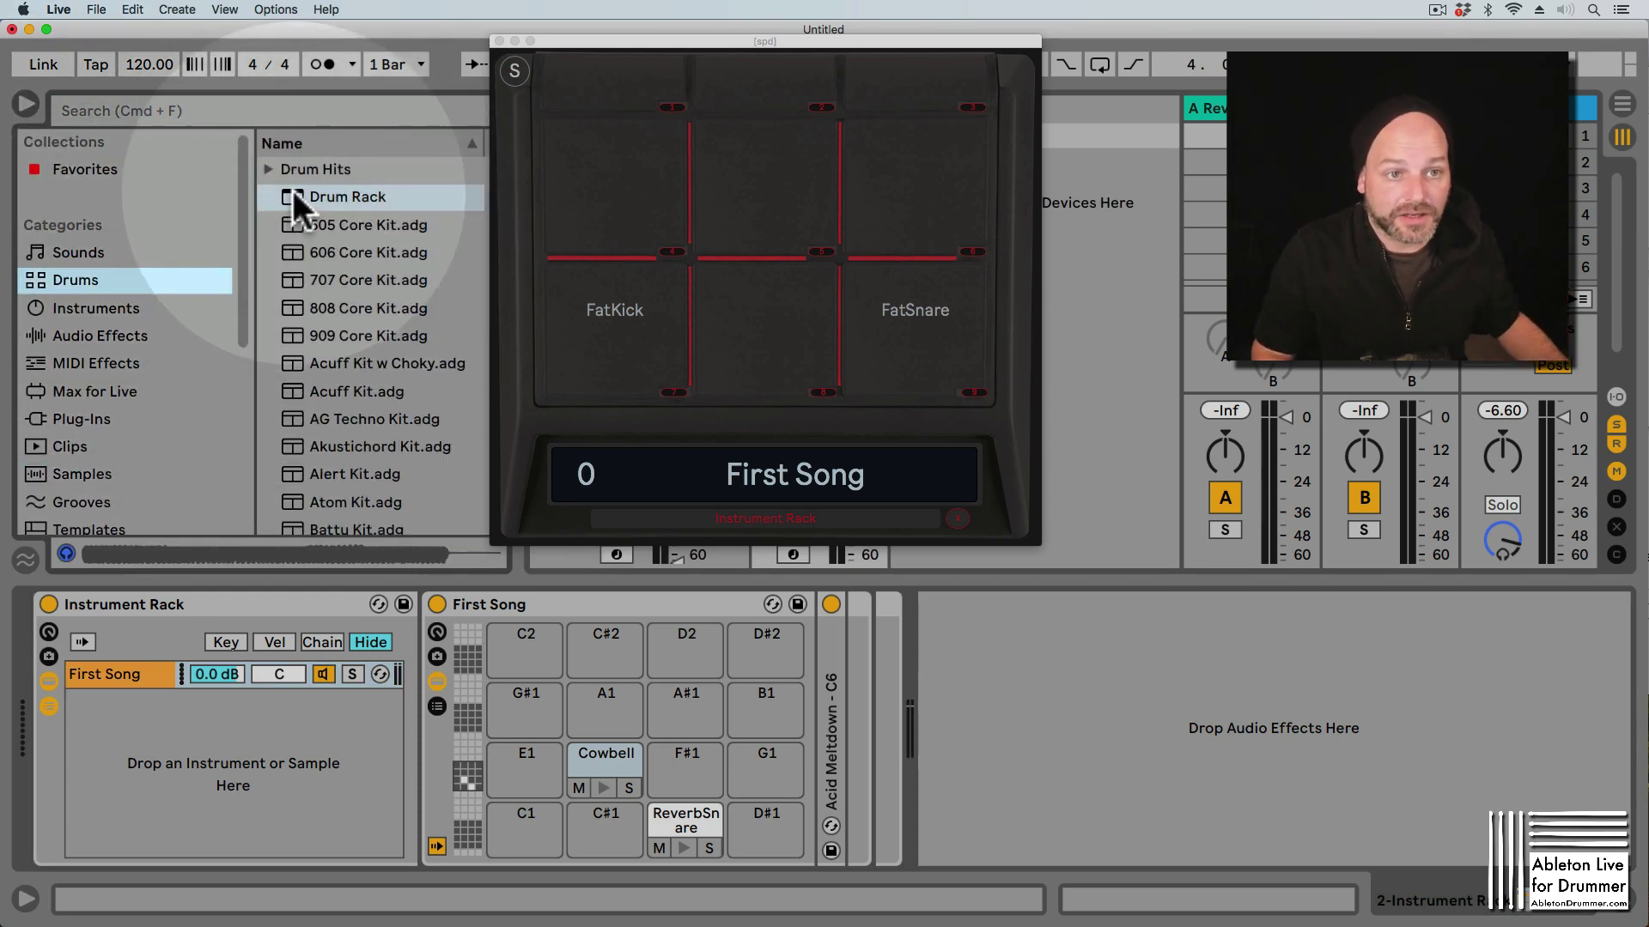
pyautogui.moveTo(295, 204); pyautogui.dragTo(261, 755)
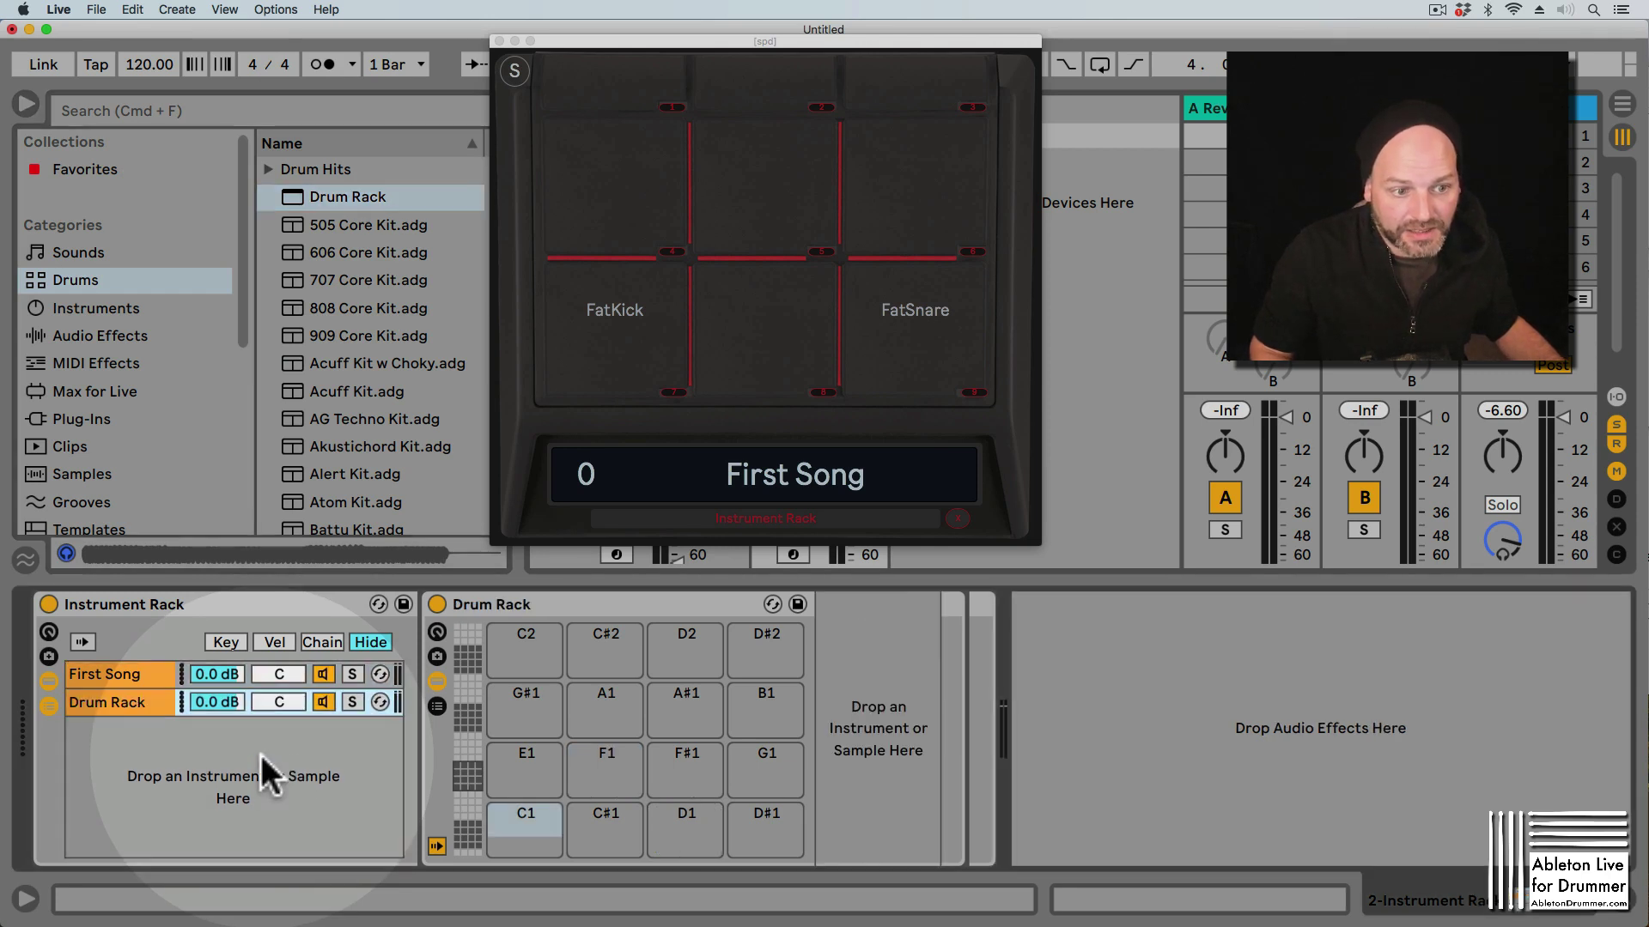
# - Compare the First Song and Drum Rack chains, leaving Drum Rack selected
pyautogui.click(134, 700)
pyautogui.click(132, 681)
pyautogui.click(133, 695)
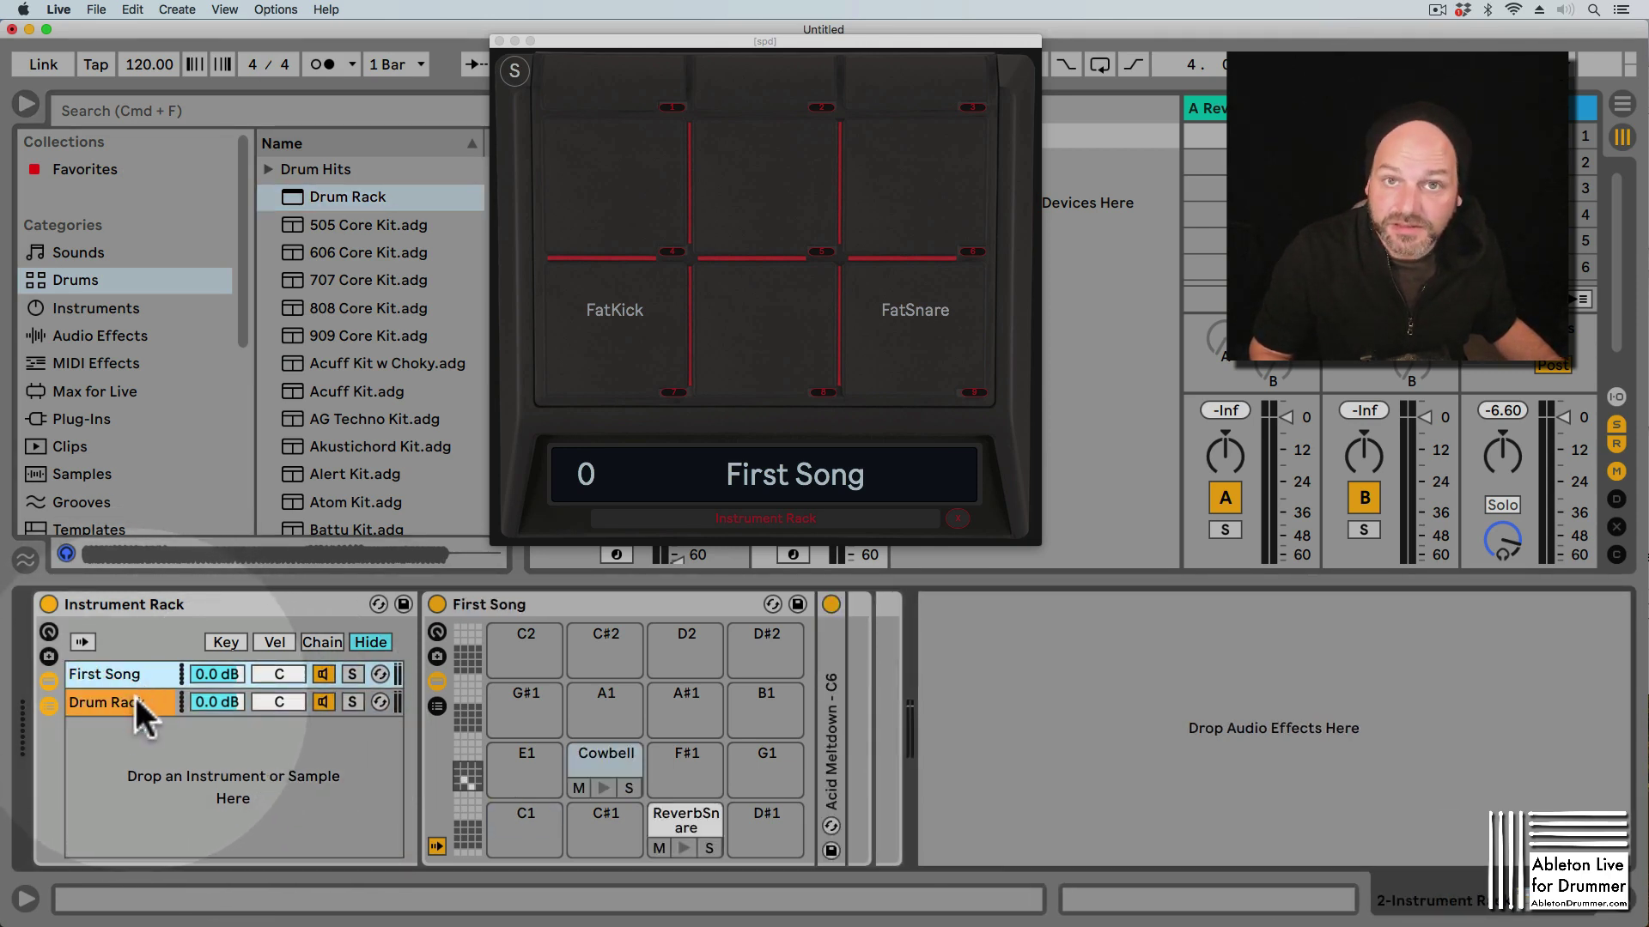
pyautogui.click(134, 673)
pyautogui.click(137, 696)
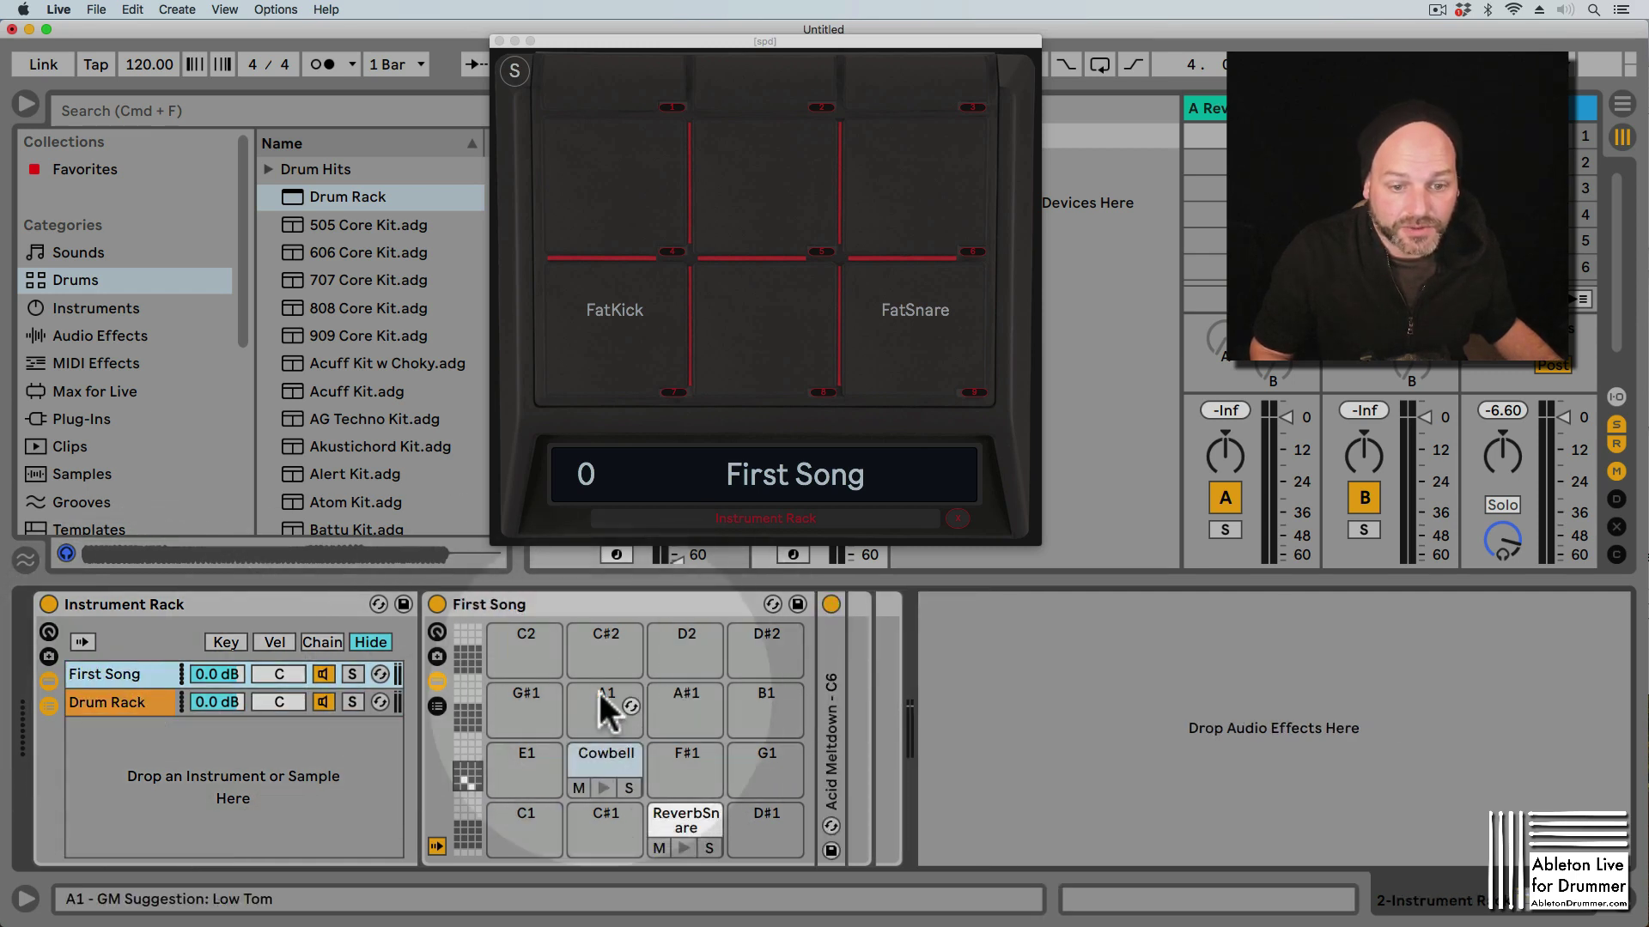
pyautogui.click(137, 700)
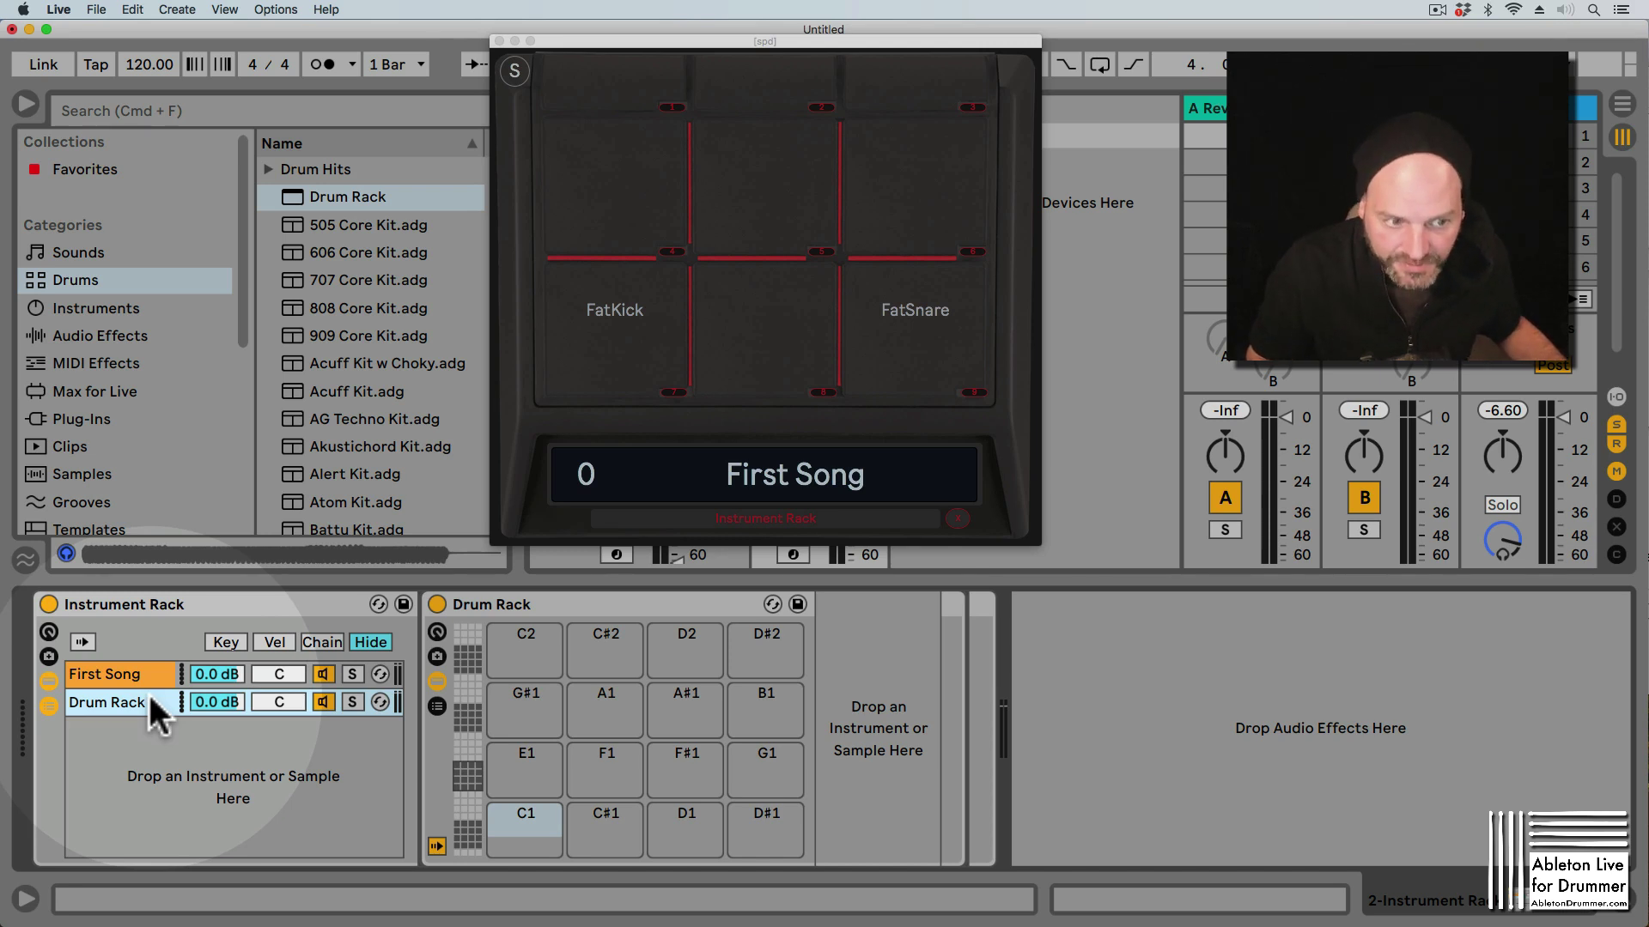
pyautogui.scroll(-3, 171, 416)
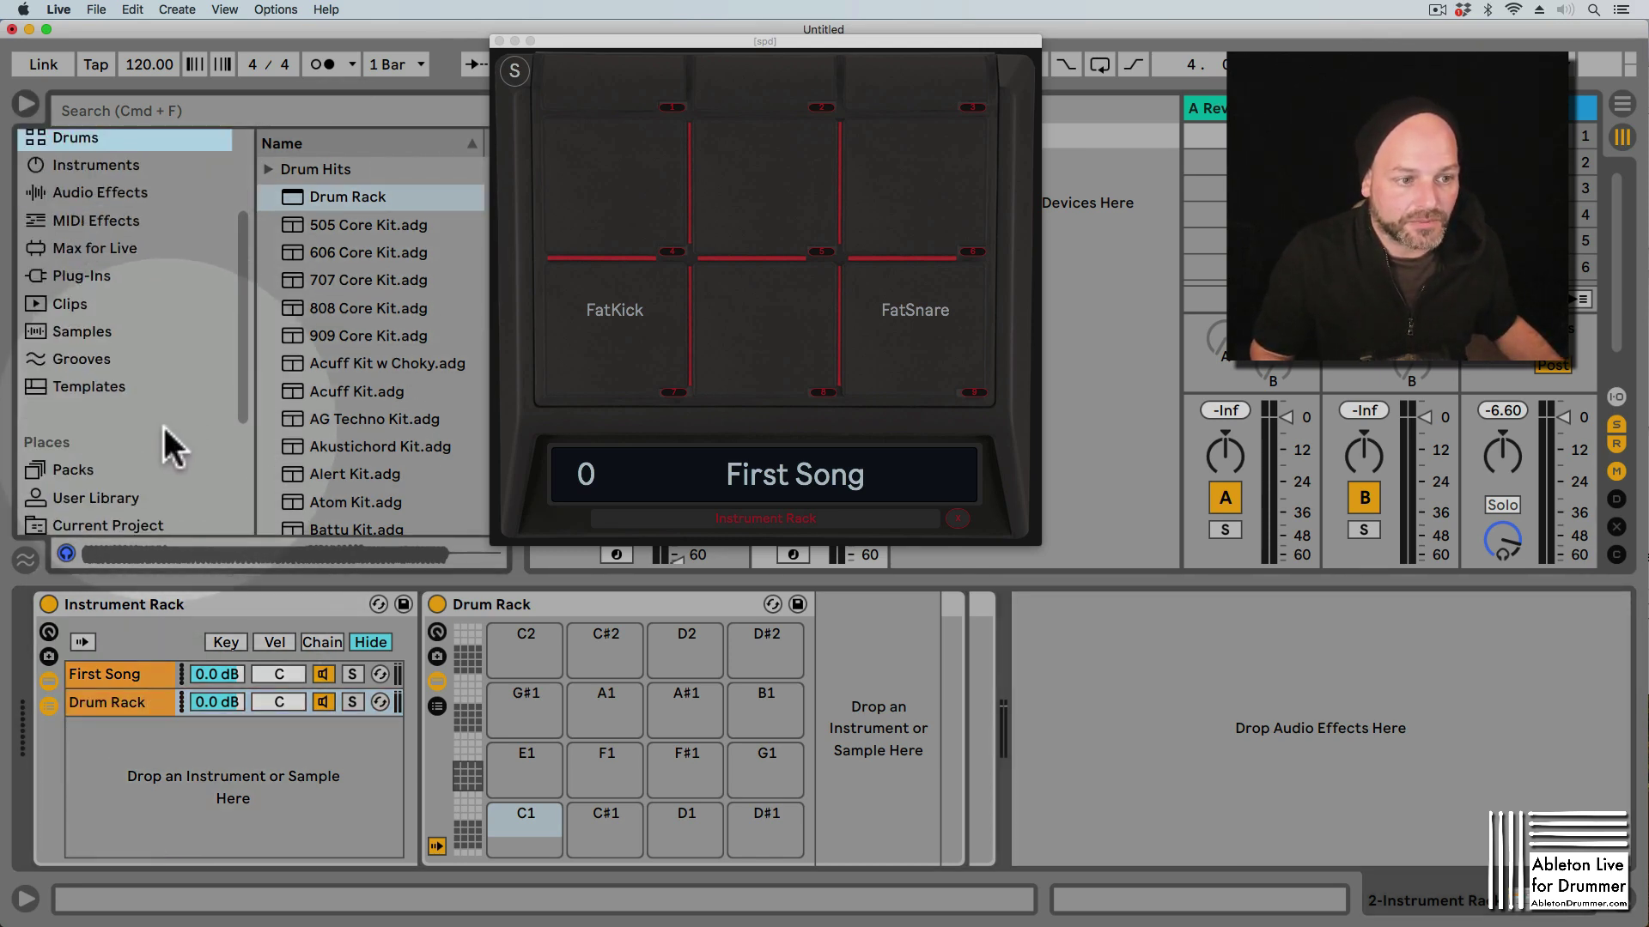
# - Load 'Acid Meltdown - C6.aif' onto pad C1 and name it Another Kick
pyautogui.click(86, 332)
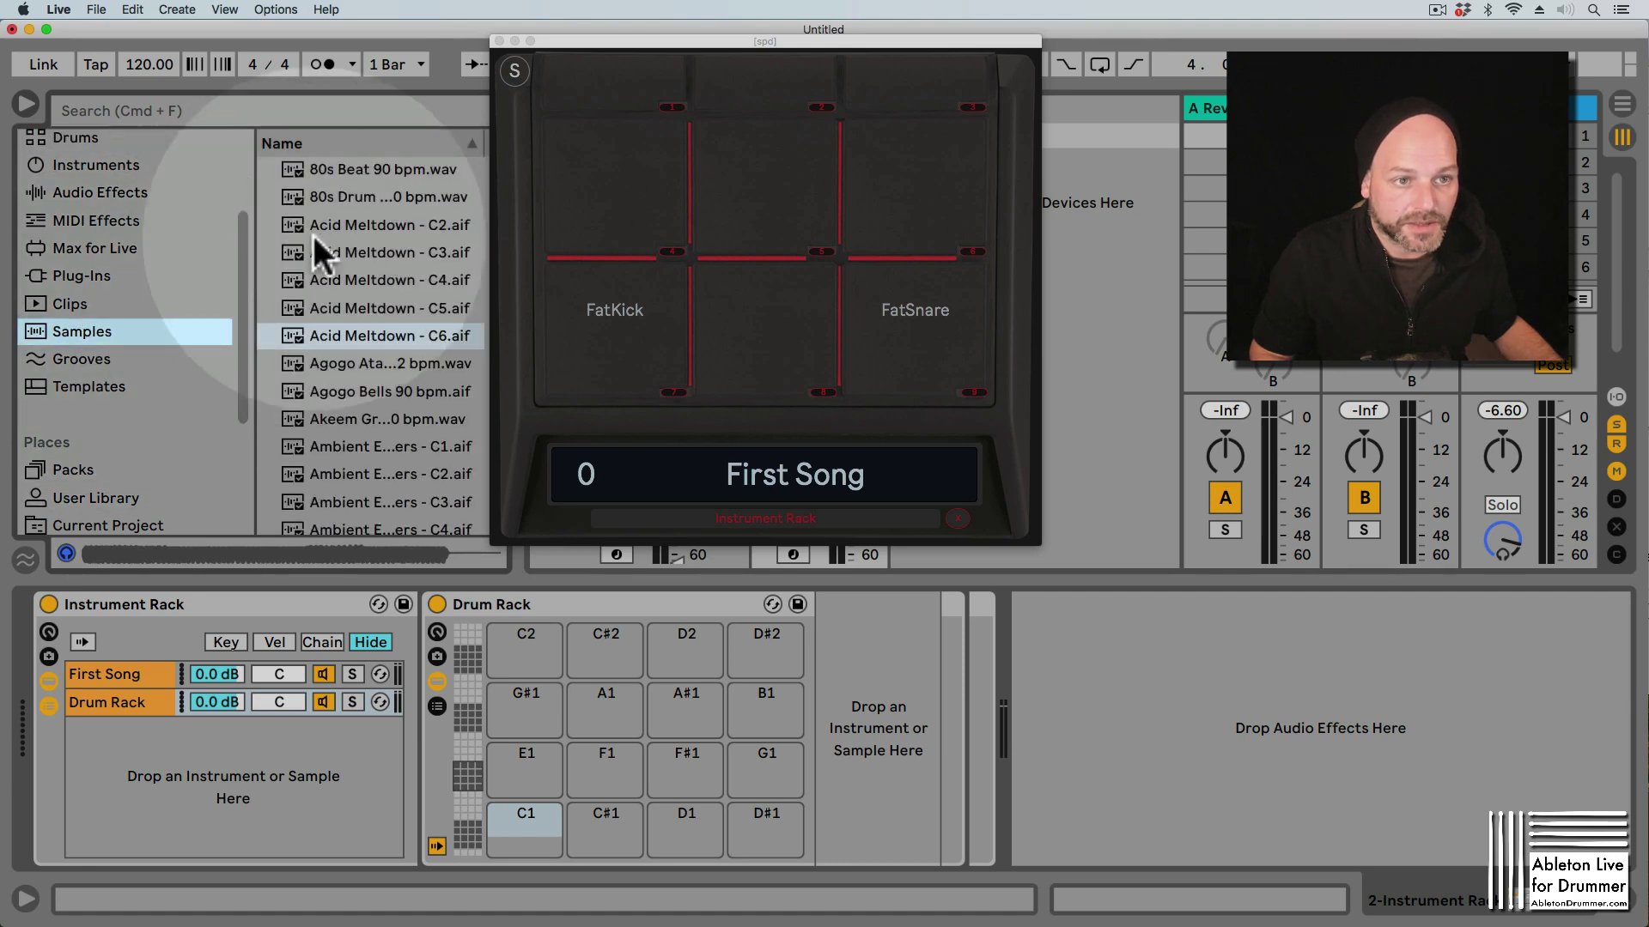
pyautogui.moveTo(305, 339); pyautogui.dragTo(519, 828)
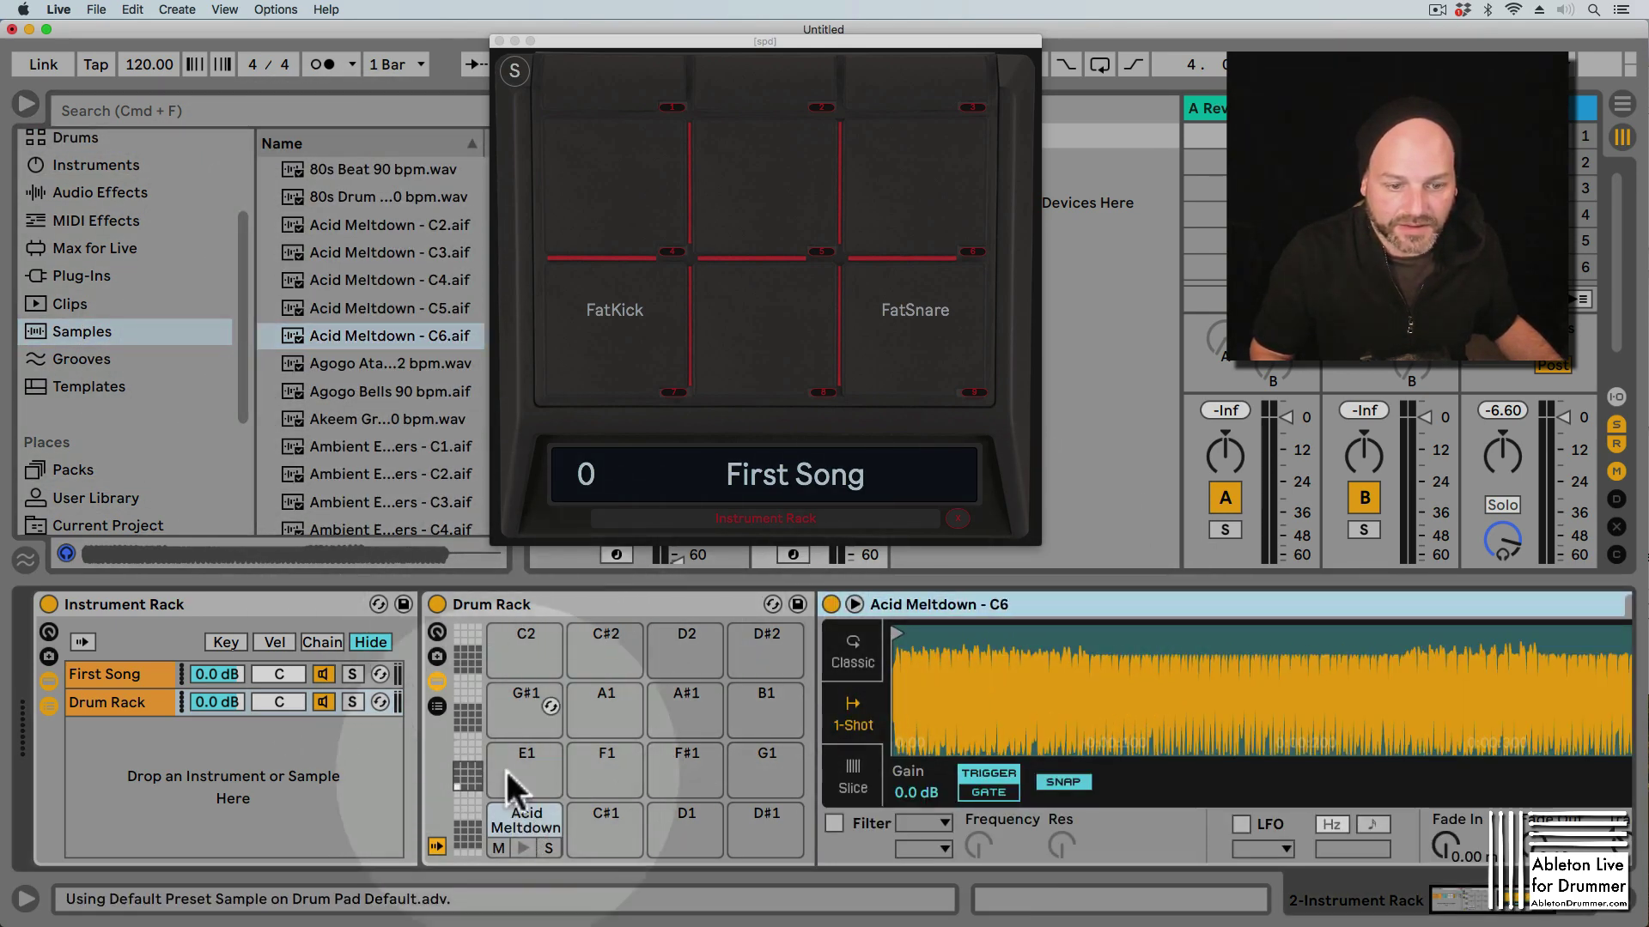
pyautogui.click(510, 804)
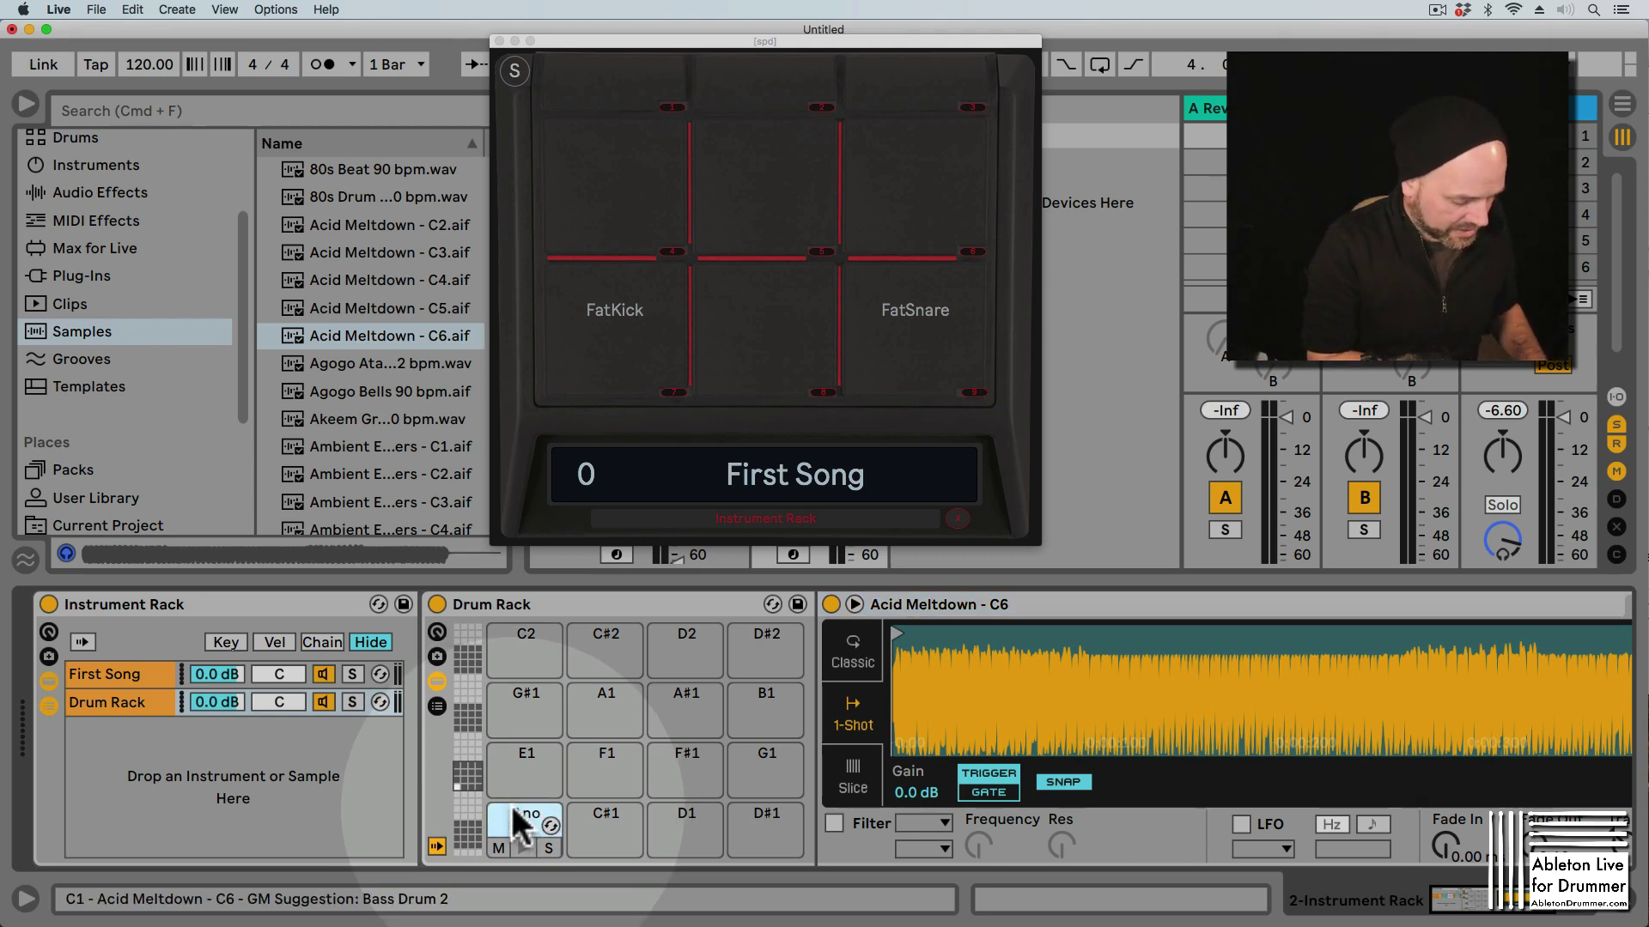
pyautogui.write('Another')
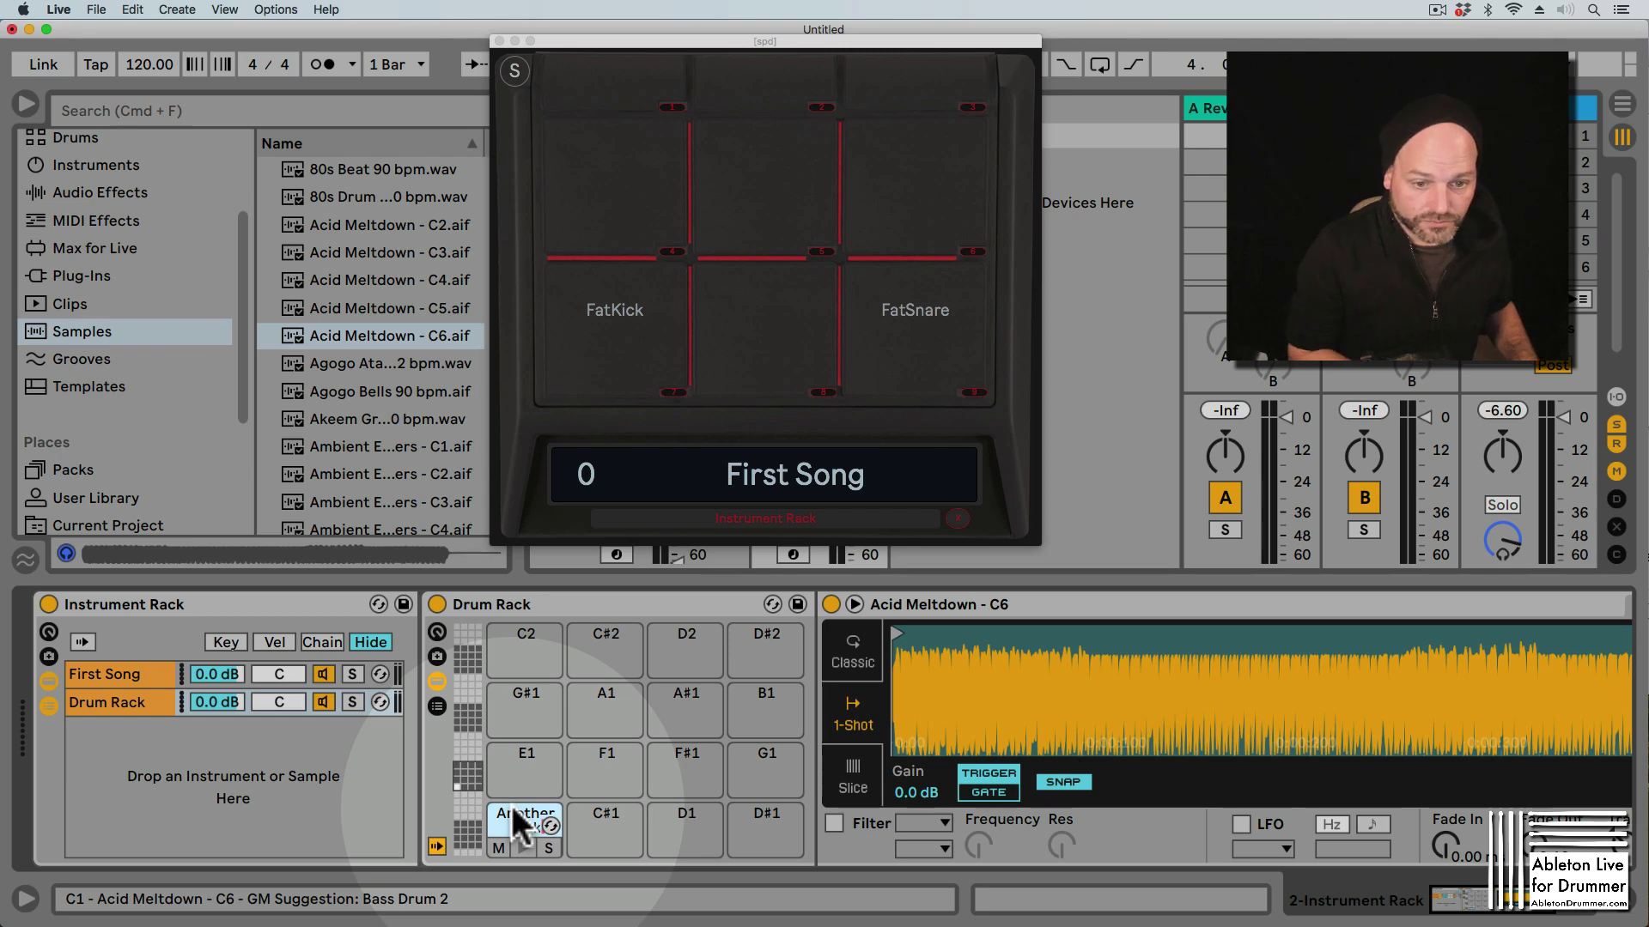
# - Copy the pad to D1, rename it Another Snare, and fold the Simpler device
pyautogui.moveTo(518, 812); pyautogui.dragTo(710, 839)
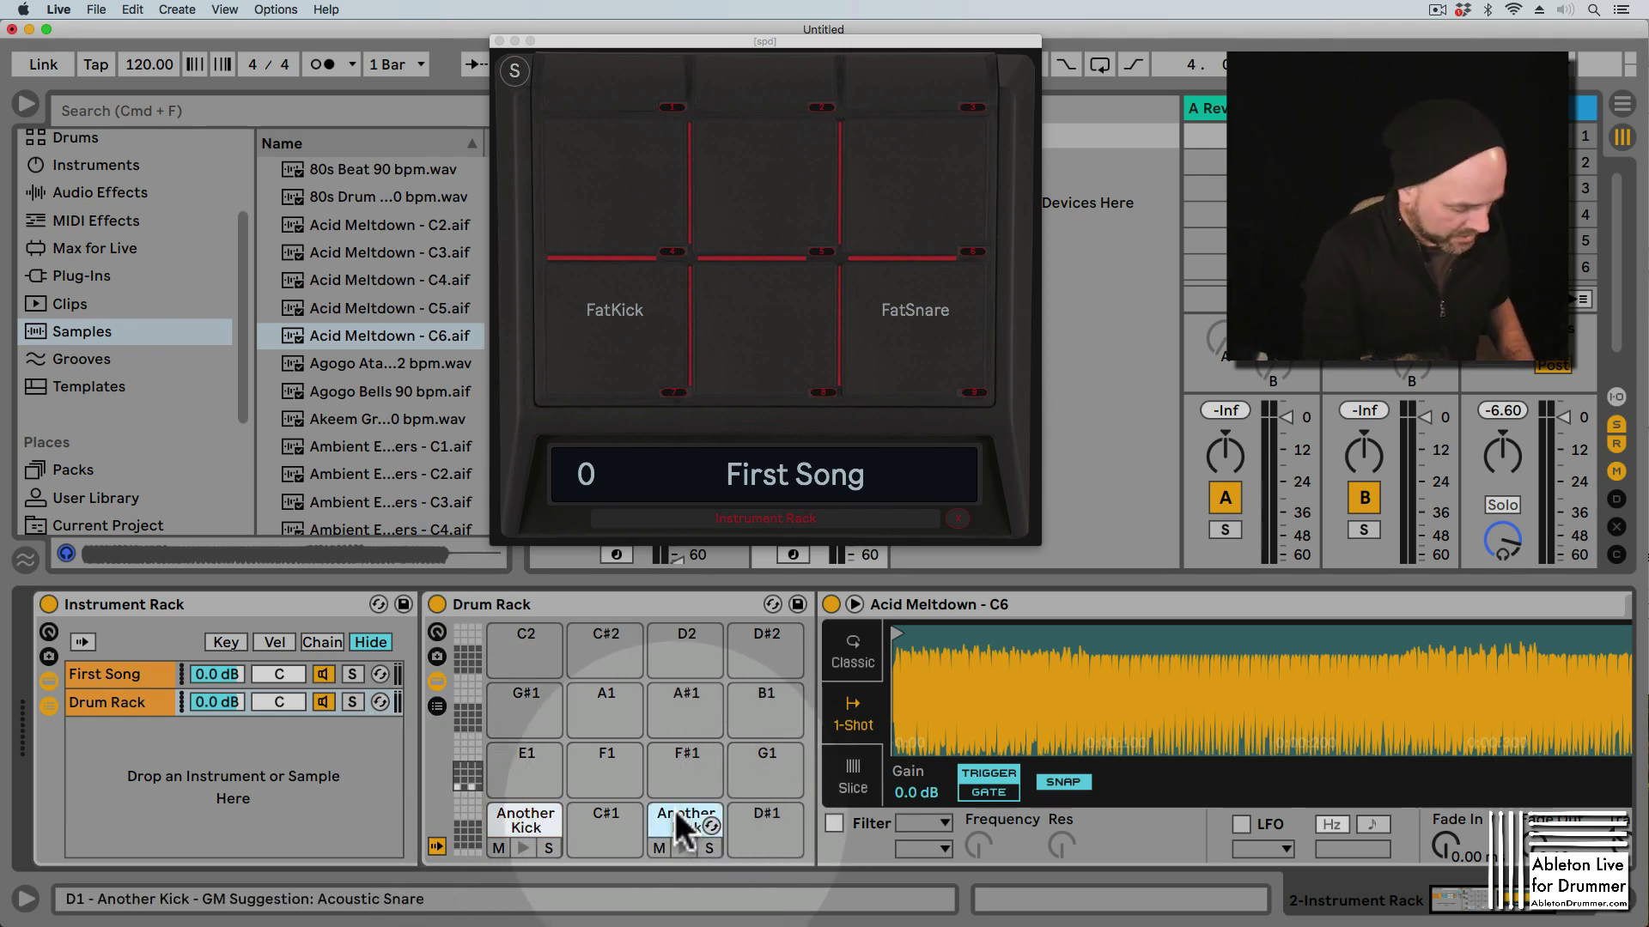
pyautogui.press('super+r')
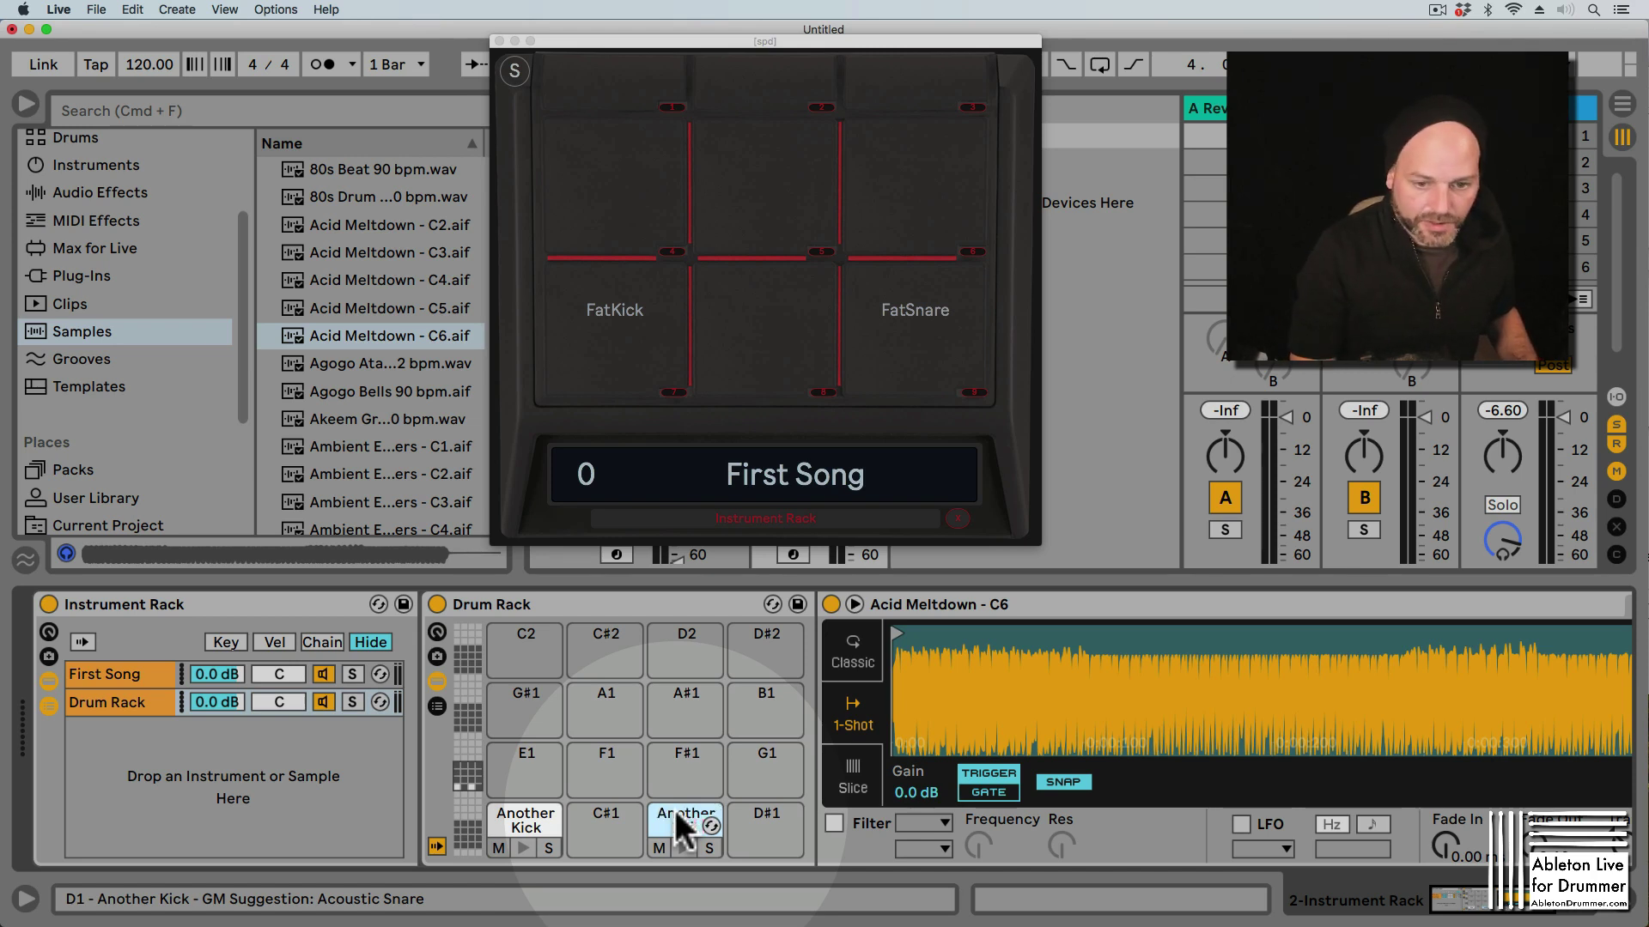
pyautogui.write('Another Snare')
pyautogui.click(1058, 611)
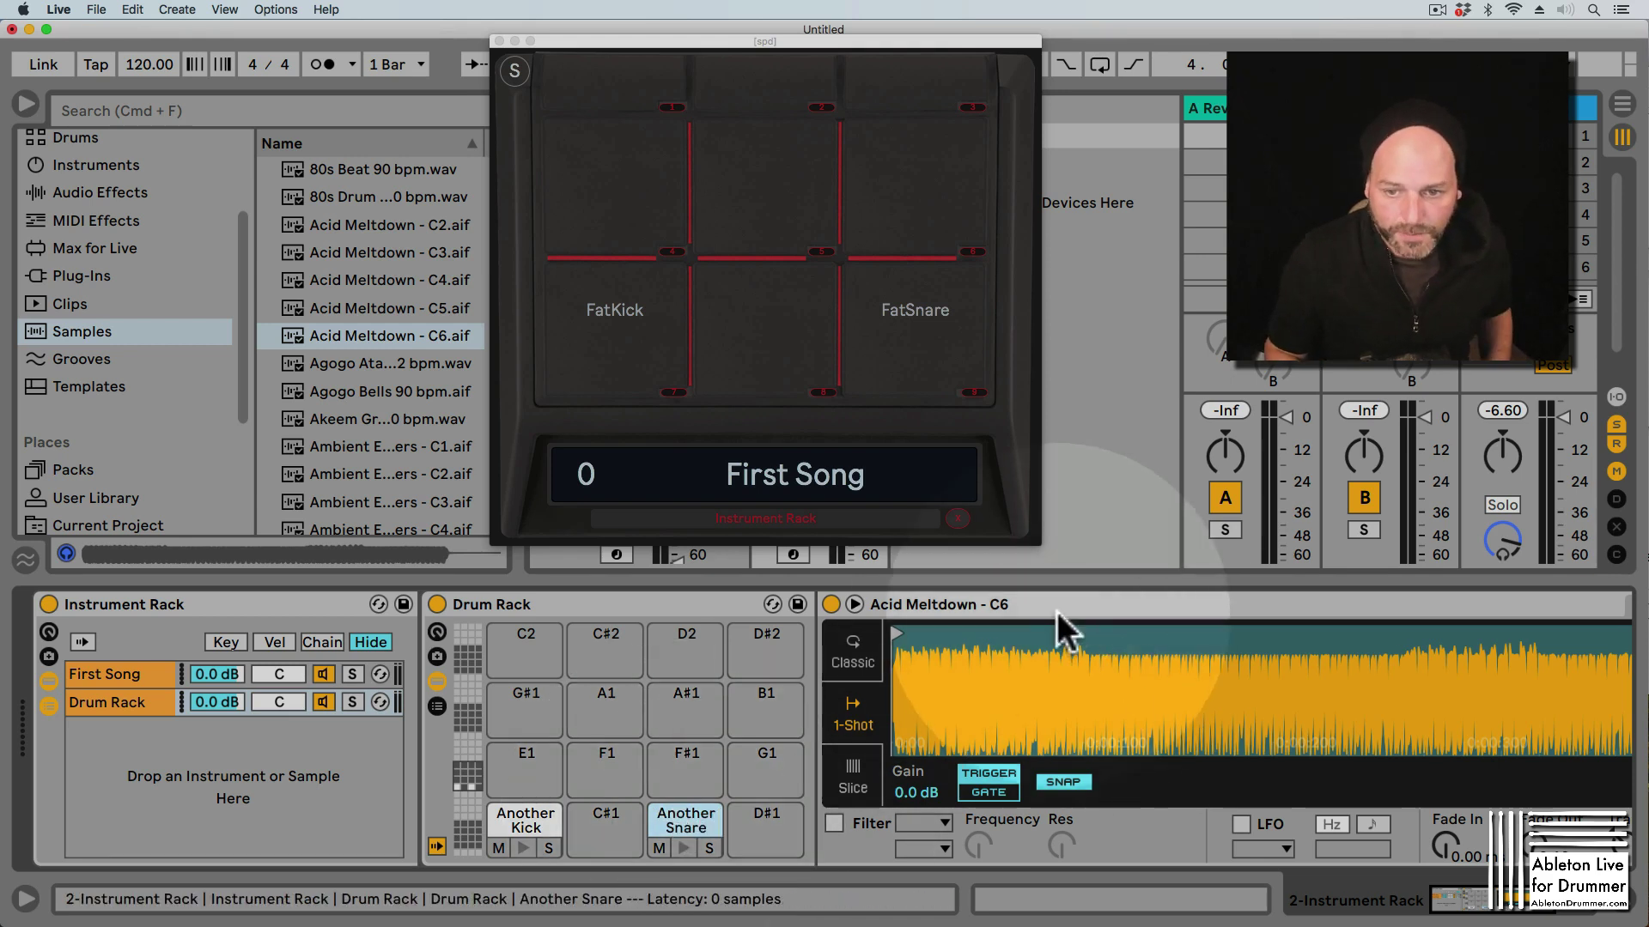
pyautogui.doubleClick(1044, 604)
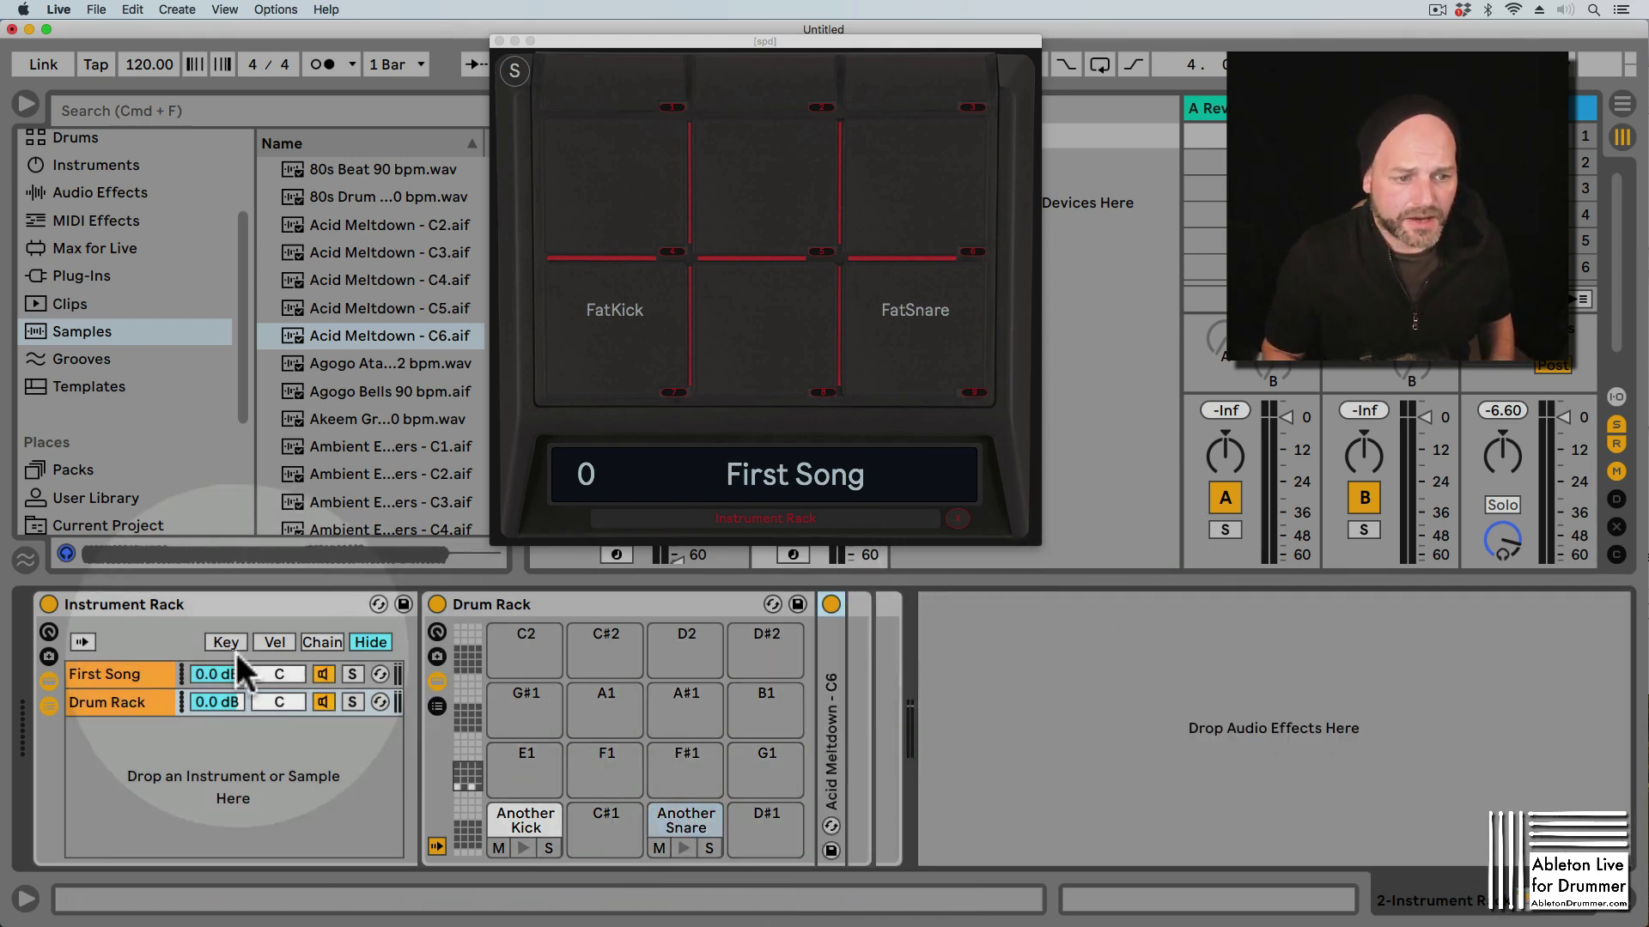
# - Rename the new drum rack to 'Another Drumrack'
pyautogui.click(493, 606)
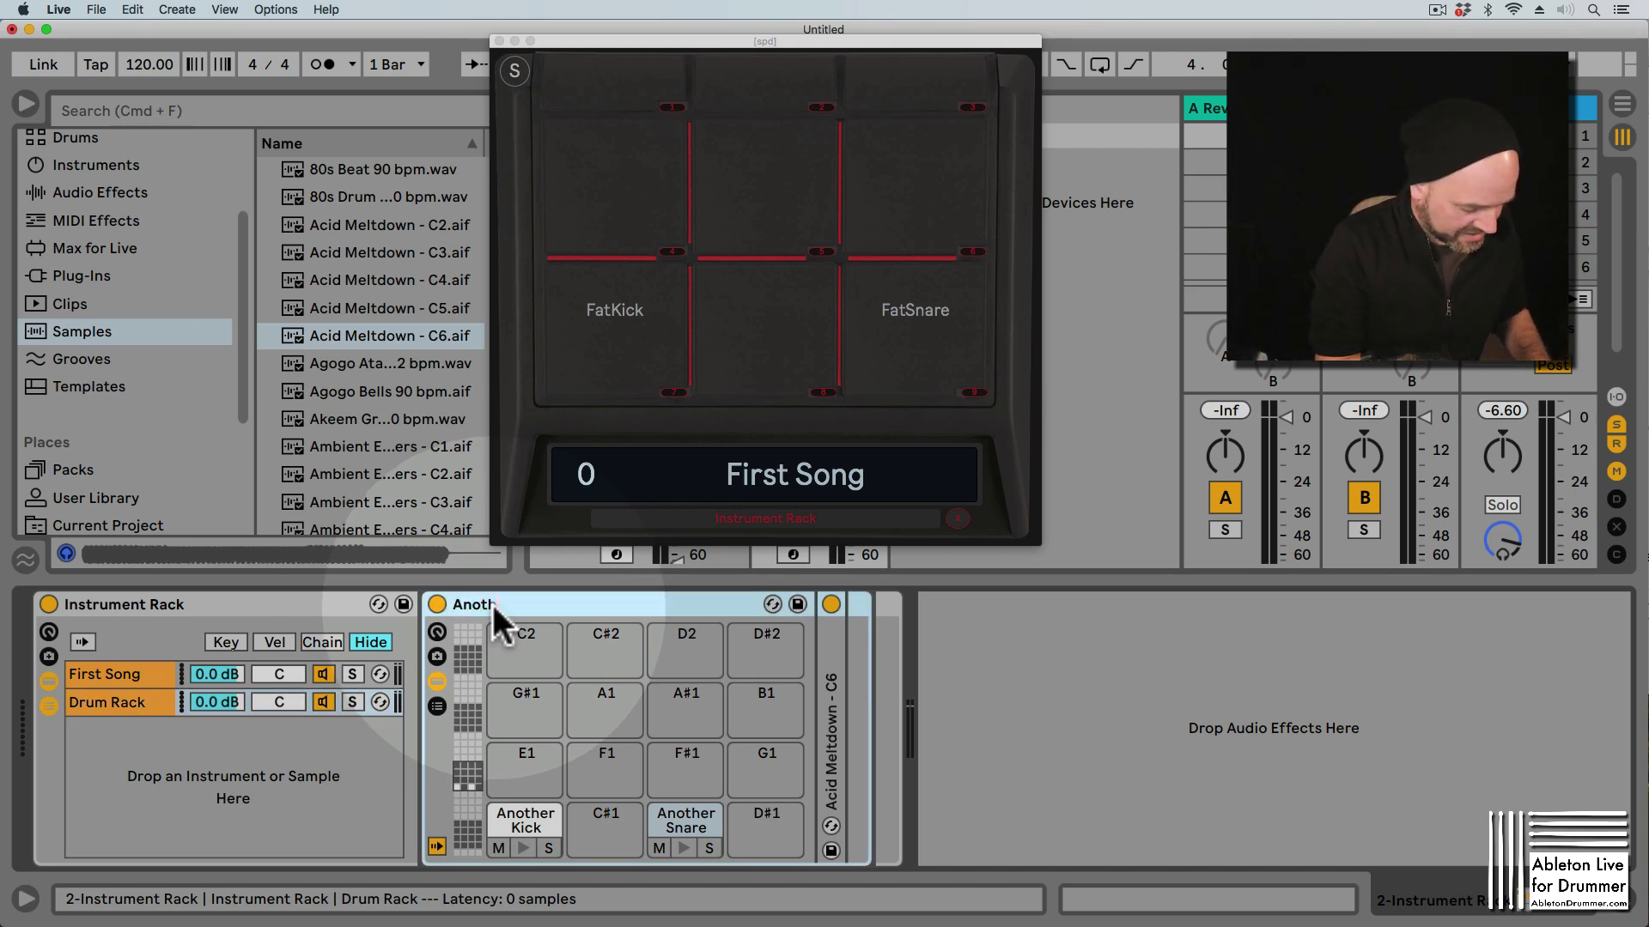
pyautogui.write('Another Drumrack')
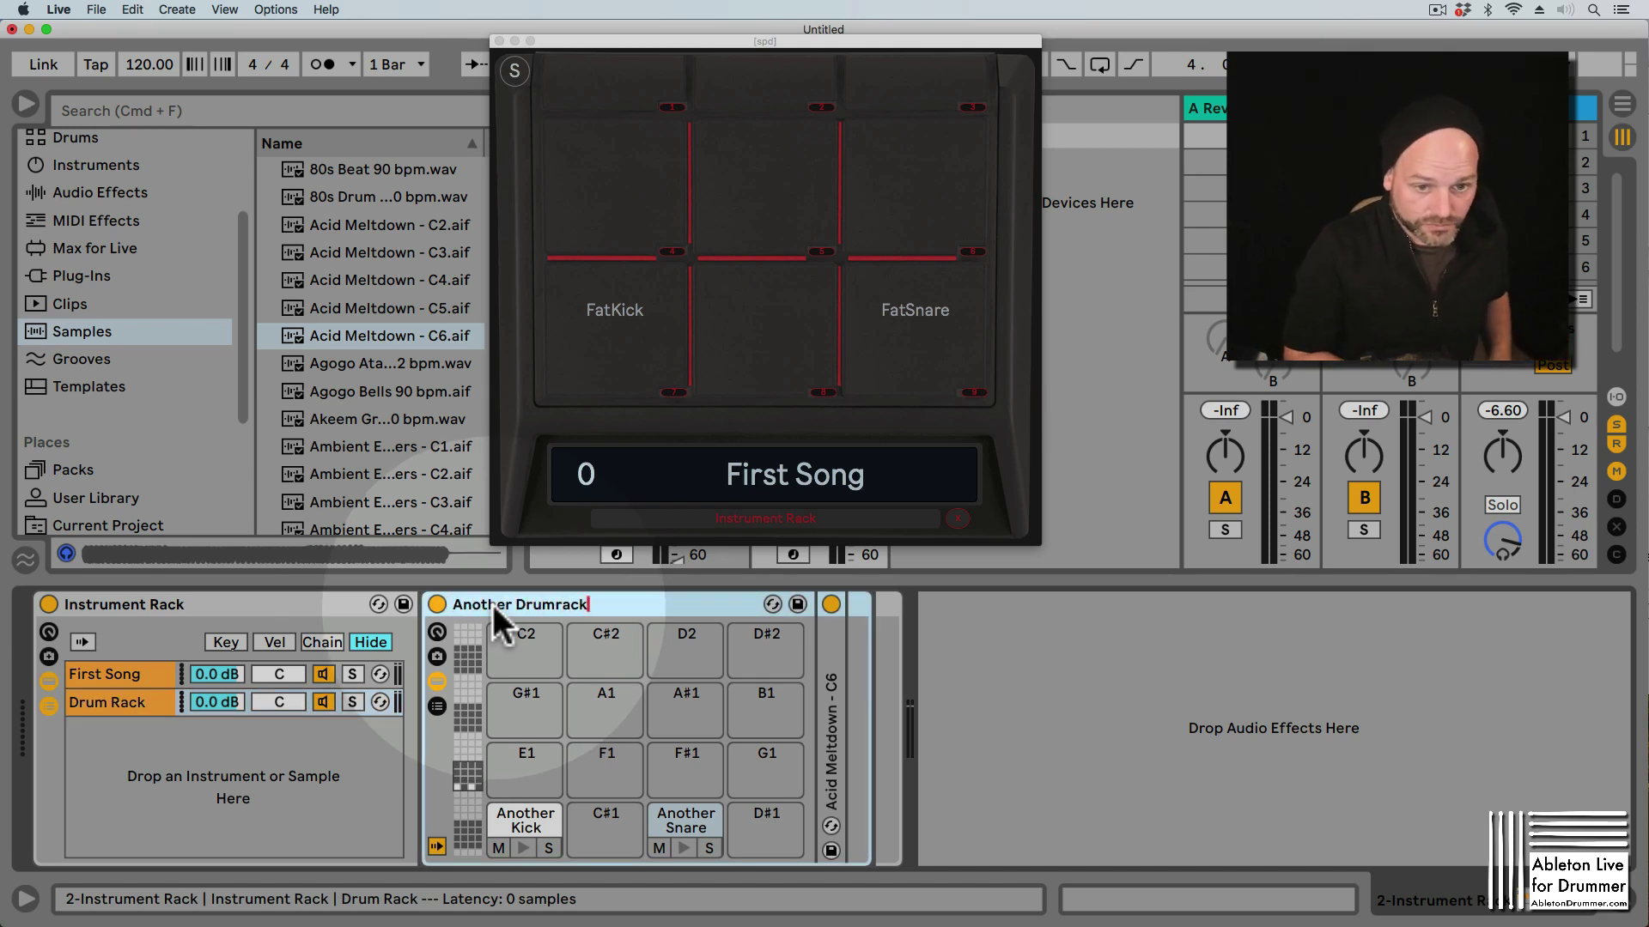
pyautogui.press('Return')
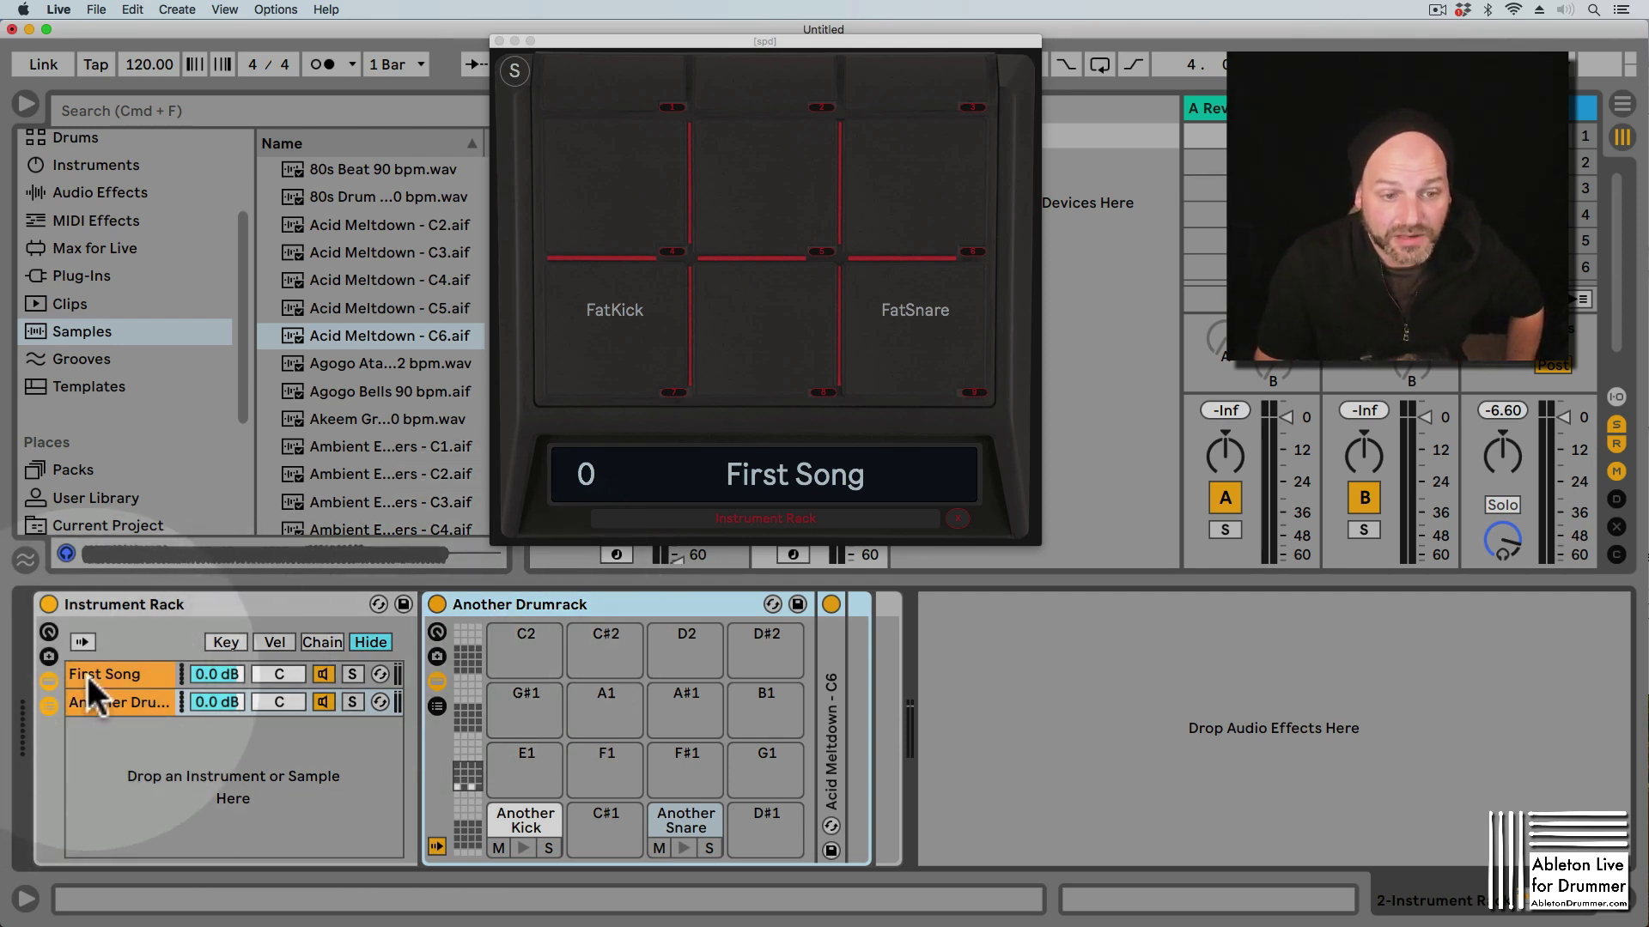
# - Compare the First Song and Another Drumrack chains, then hide the browser
pyautogui.click(89, 675)
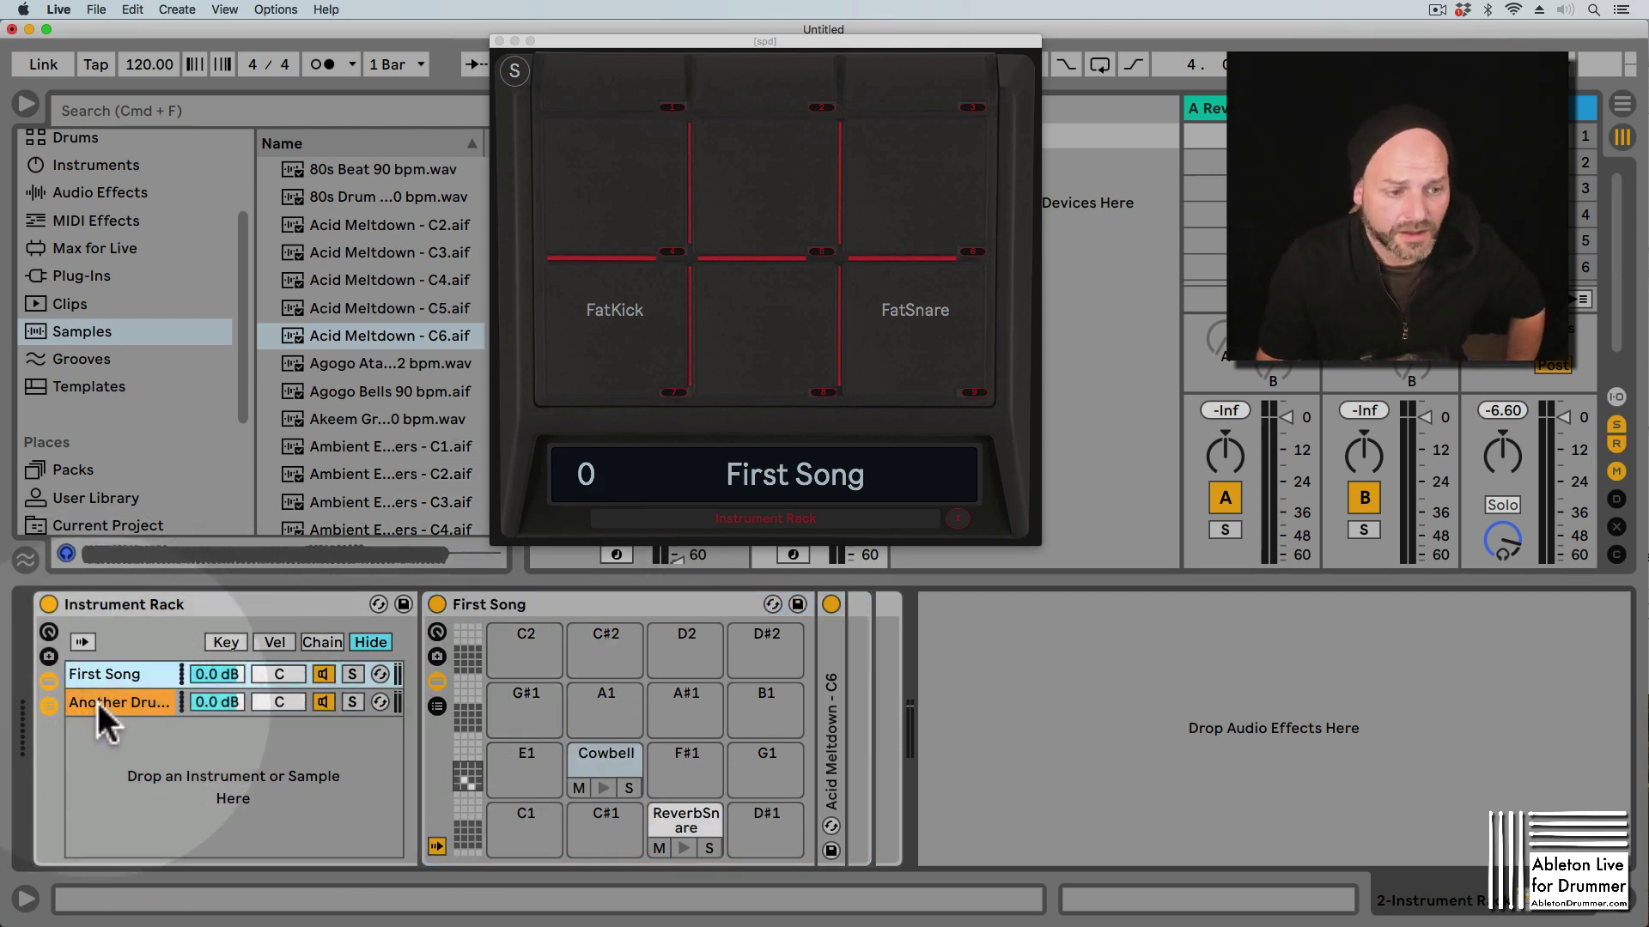
pyautogui.click(106, 699)
pyautogui.click(115, 675)
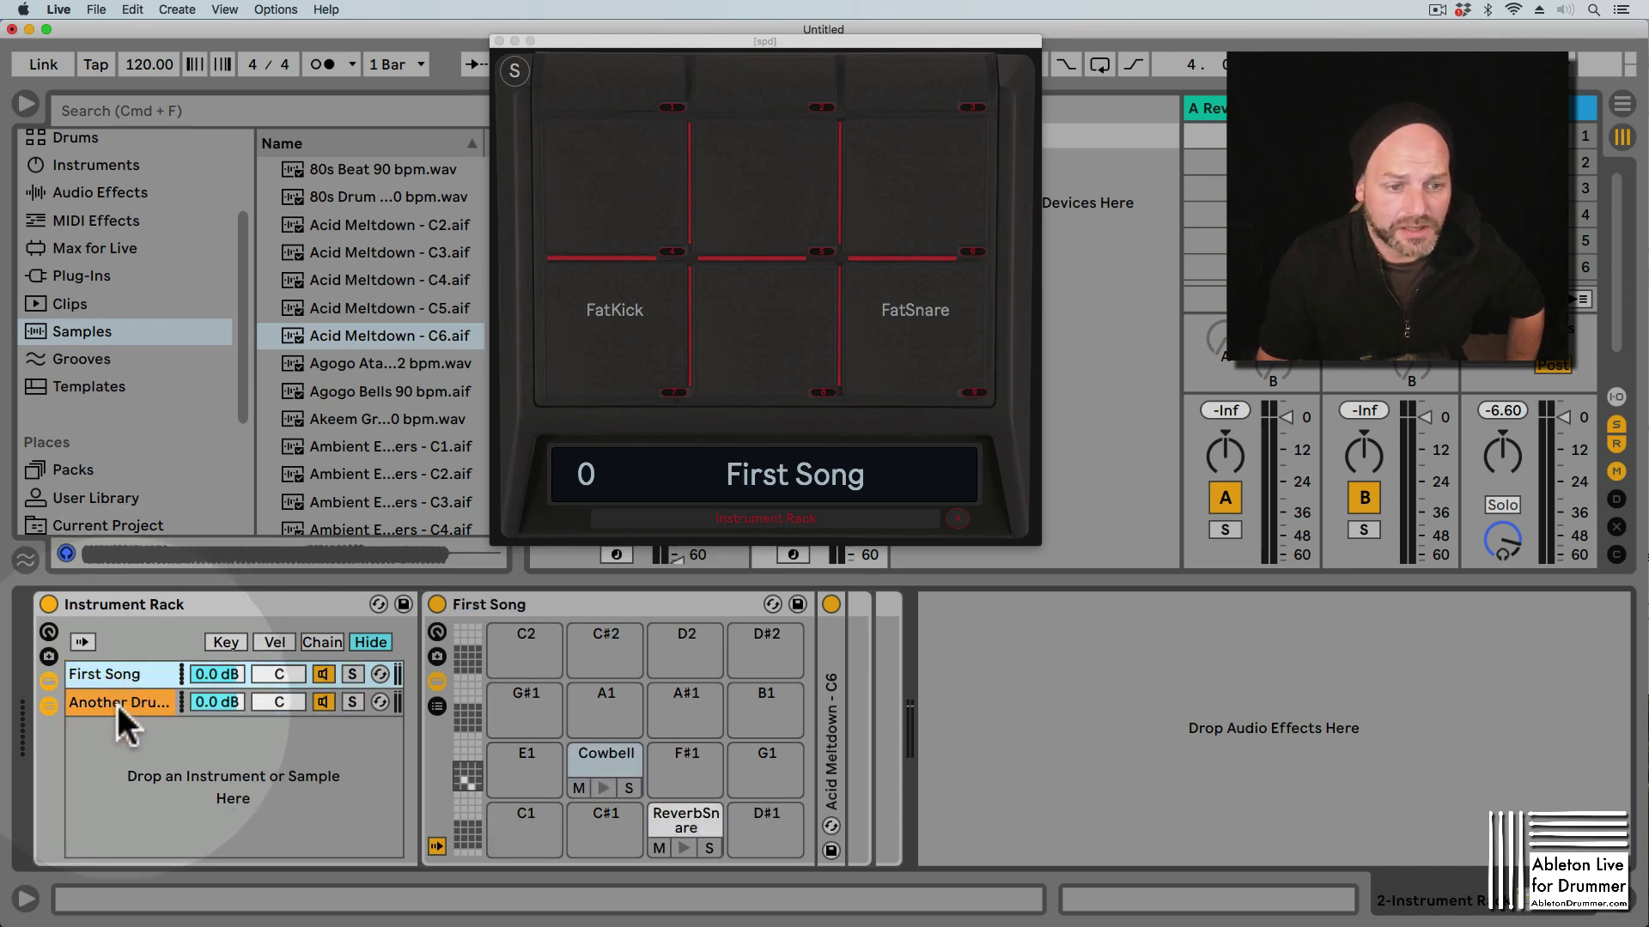
pyautogui.click(117, 704)
pyautogui.click(122, 672)
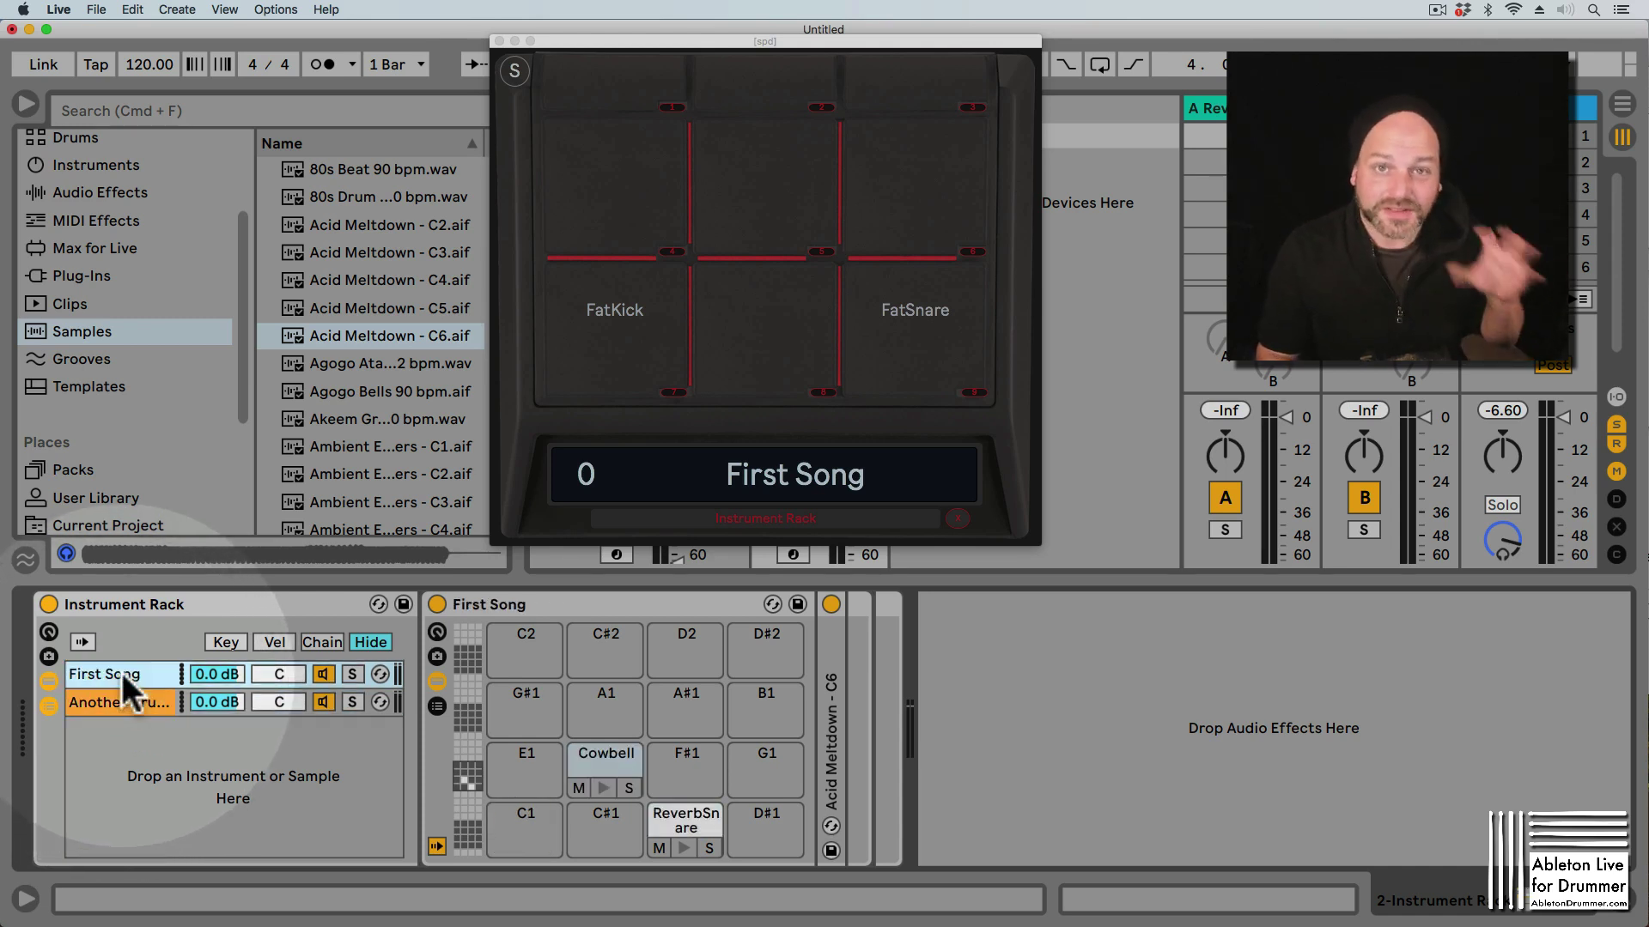
pyautogui.click(137, 702)
pyautogui.click(138, 671)
pyautogui.click(132, 704)
pyautogui.click(132, 677)
pyautogui.click(132, 702)
pyautogui.click(132, 672)
pyautogui.click(25, 96)
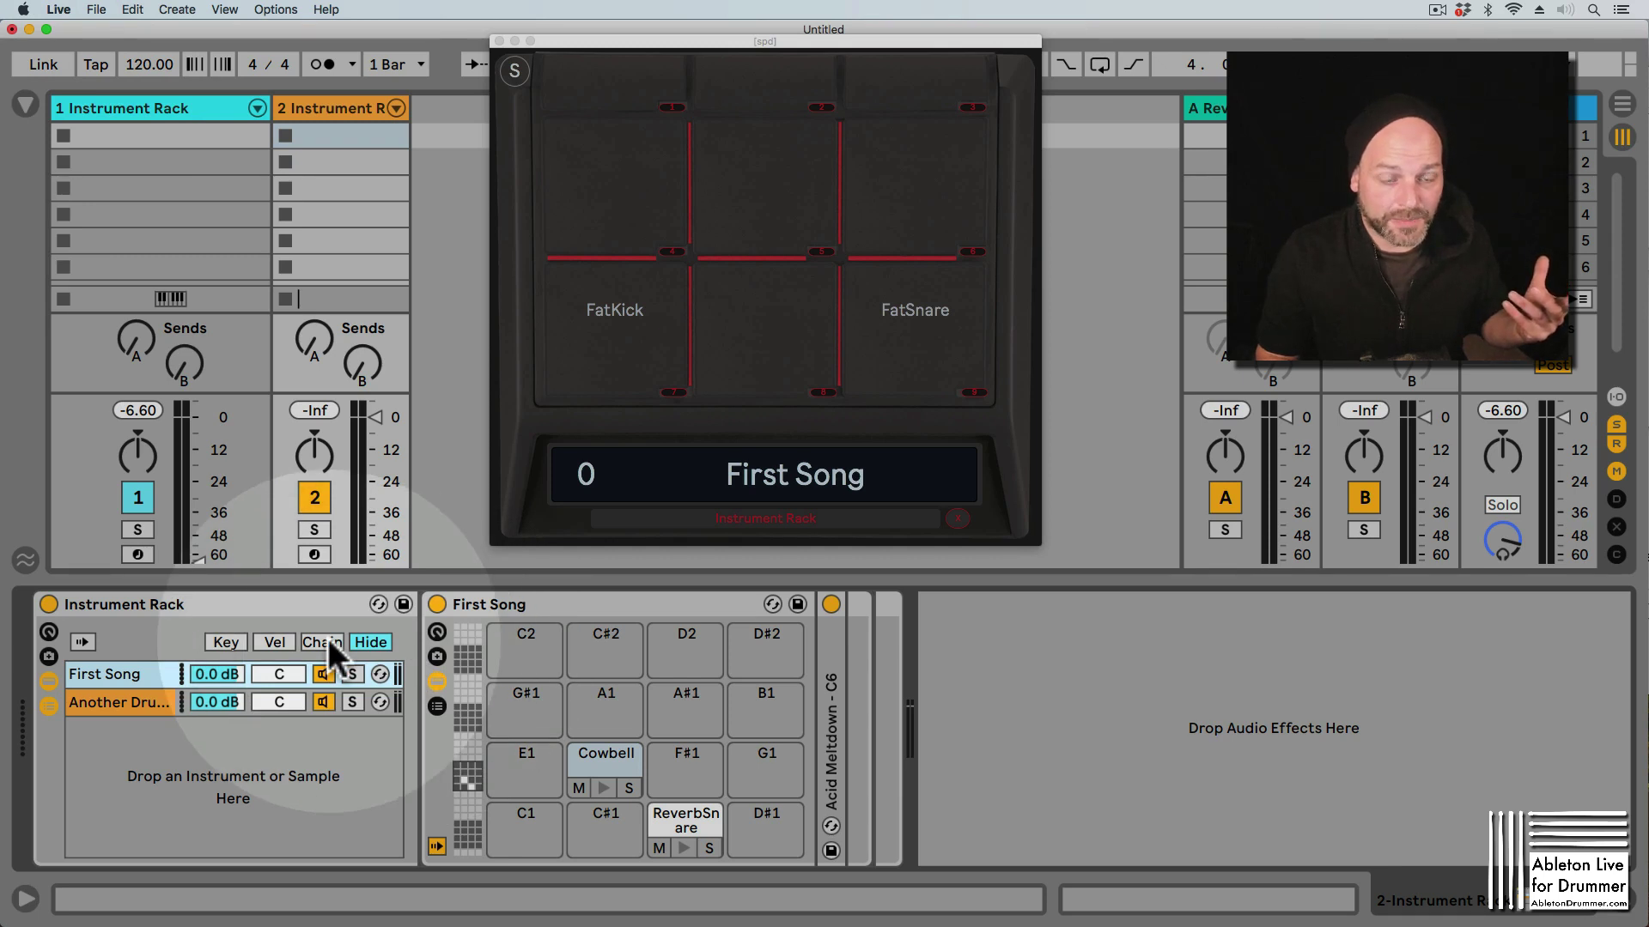
# - Show the chain-select zones and set the Another Drumrack zone to value 1
pyautogui.click(328, 640)
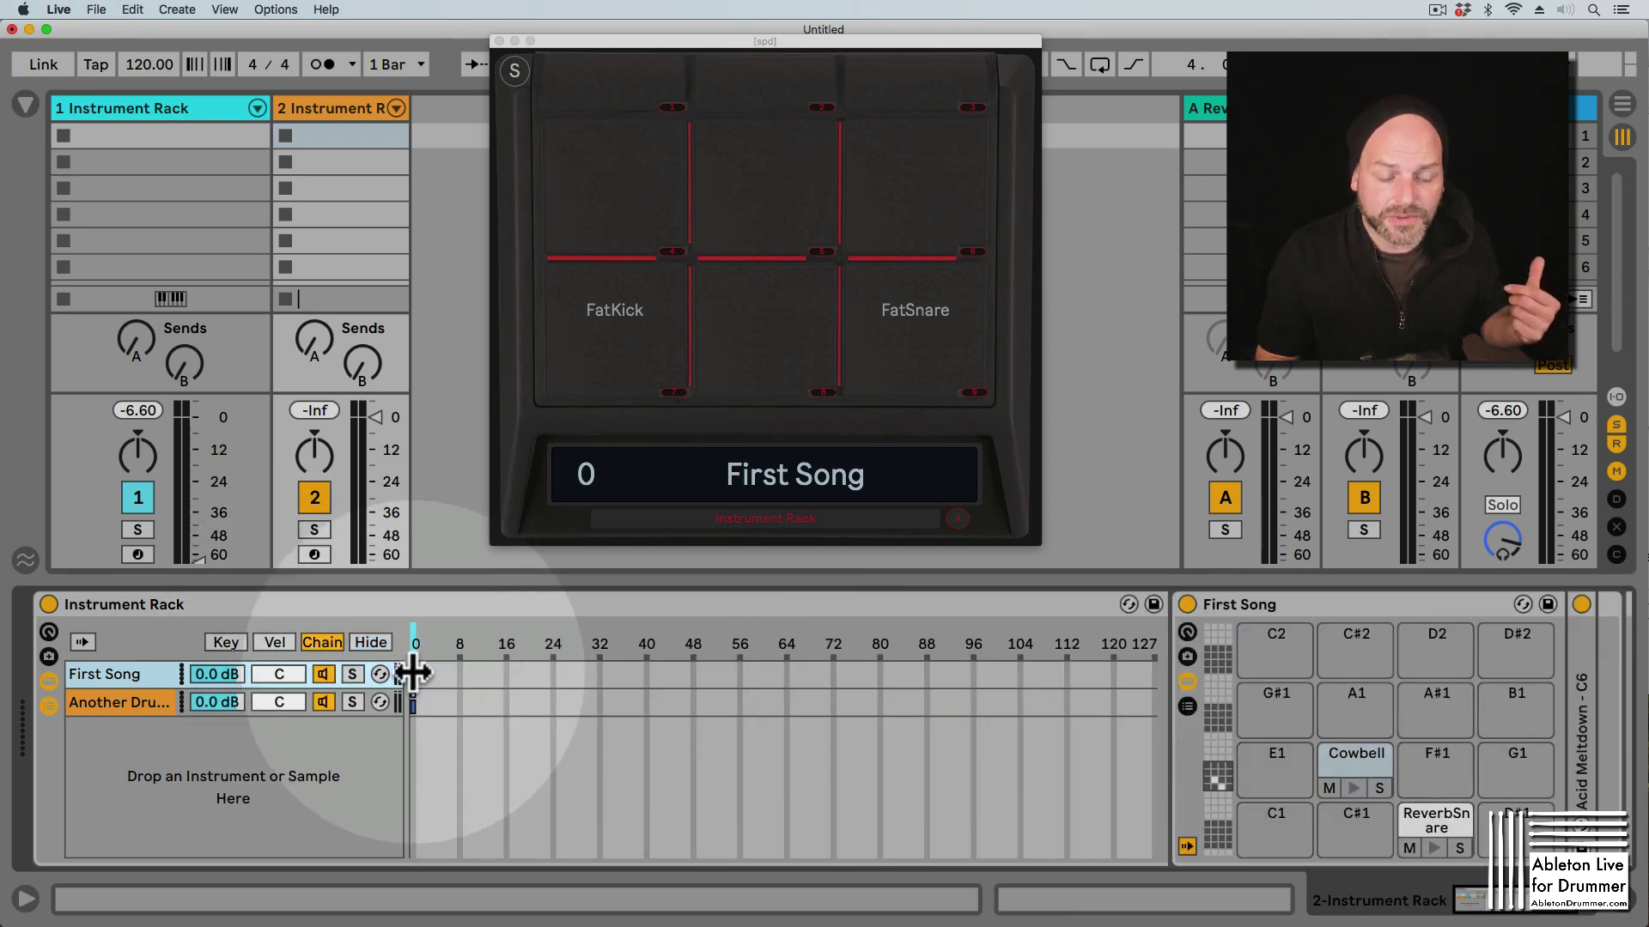
pyautogui.moveTo(413, 646); pyautogui.dragTo(669, 646)
pyautogui.moveTo(436, 646)
pyautogui.mouseDown()
pyautogui.moveTo(415, 646)
pyautogui.moveTo(418, 671)
pyautogui.mouseUp()
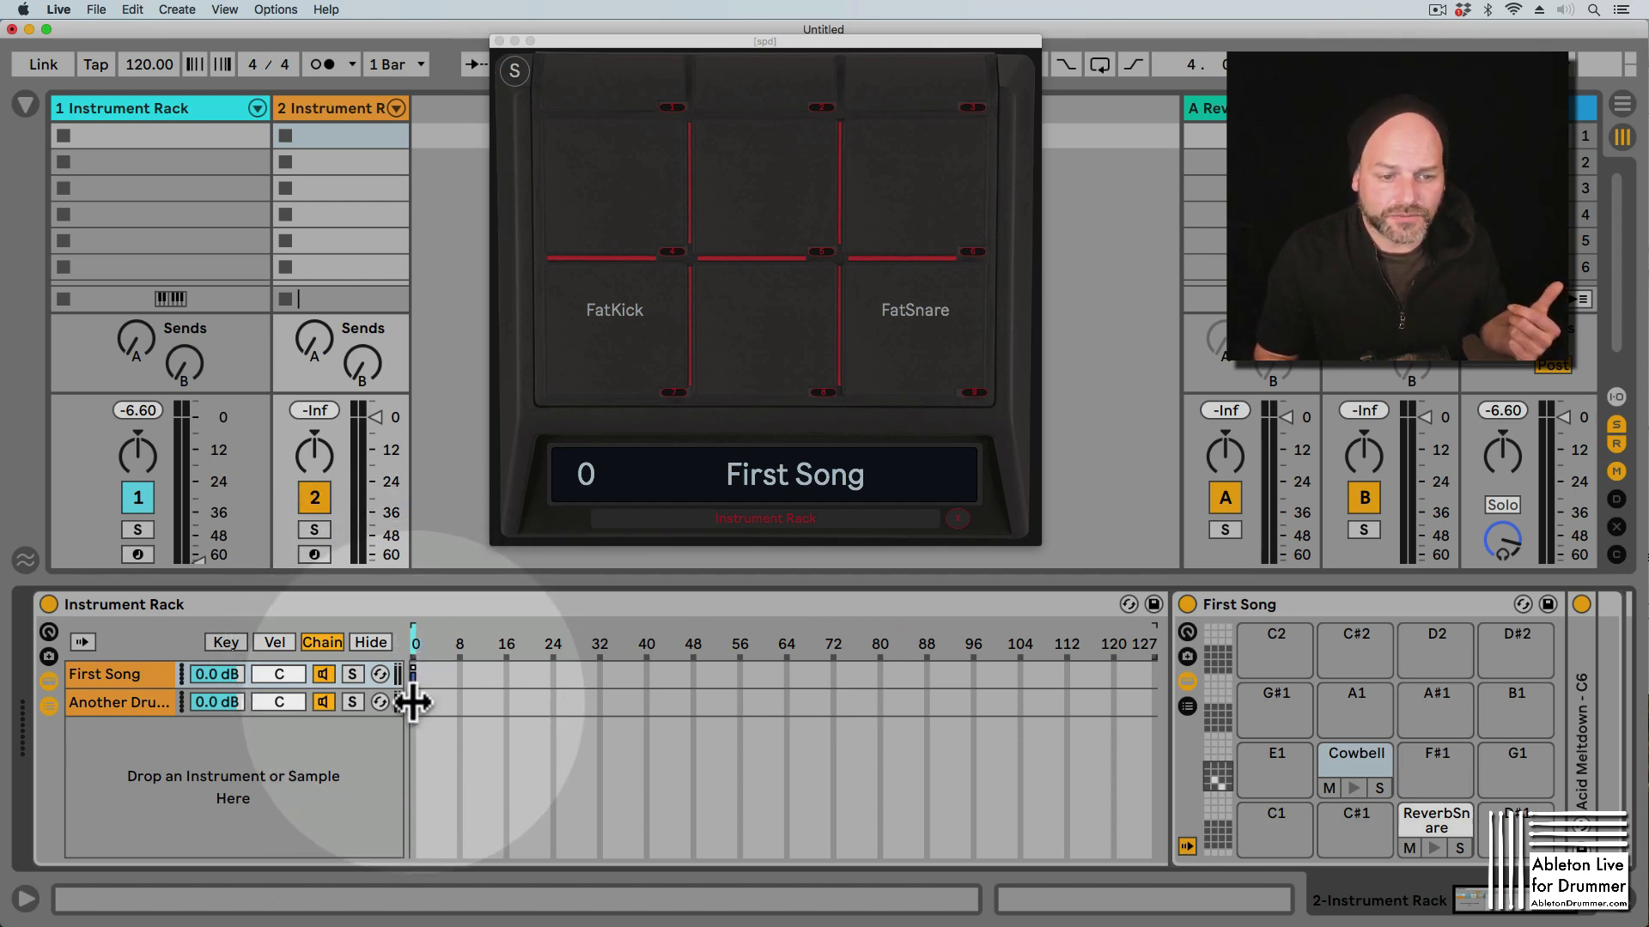
pyautogui.click(416, 703)
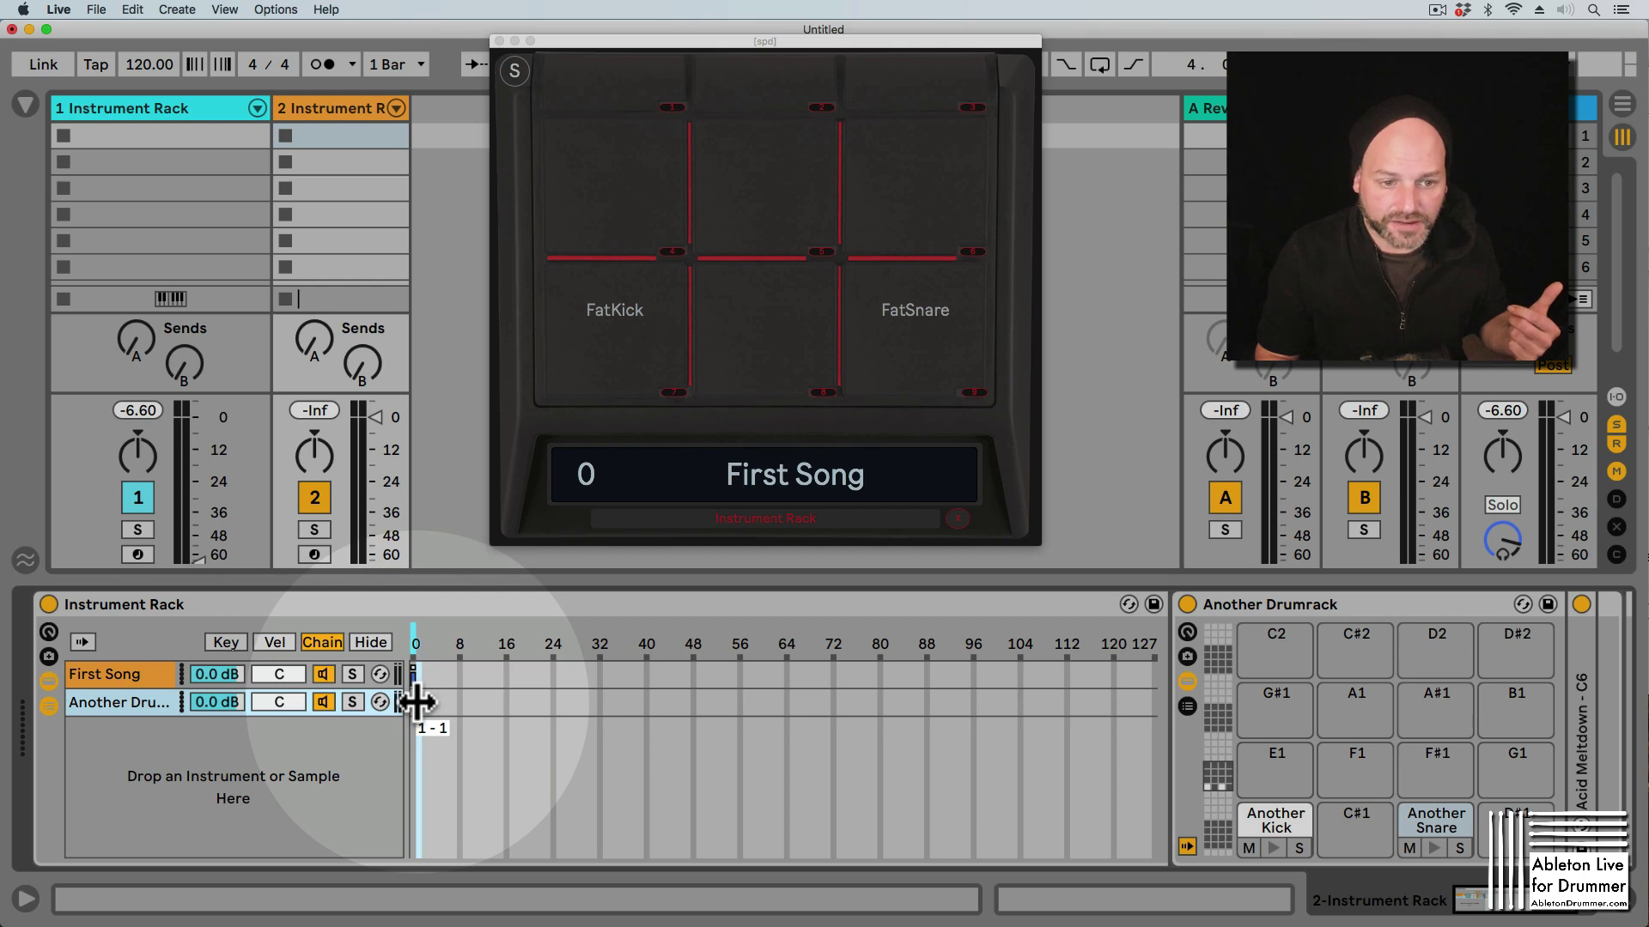
pyautogui.moveTo(416, 703)
pyautogui.mouseDown()
pyautogui.moveTo(396, 674)
pyautogui.moveTo(412, 673)
pyautogui.mouseUp()
# - Set chain select to the First Song zone and view each chain's device
pyautogui.click(420, 673)
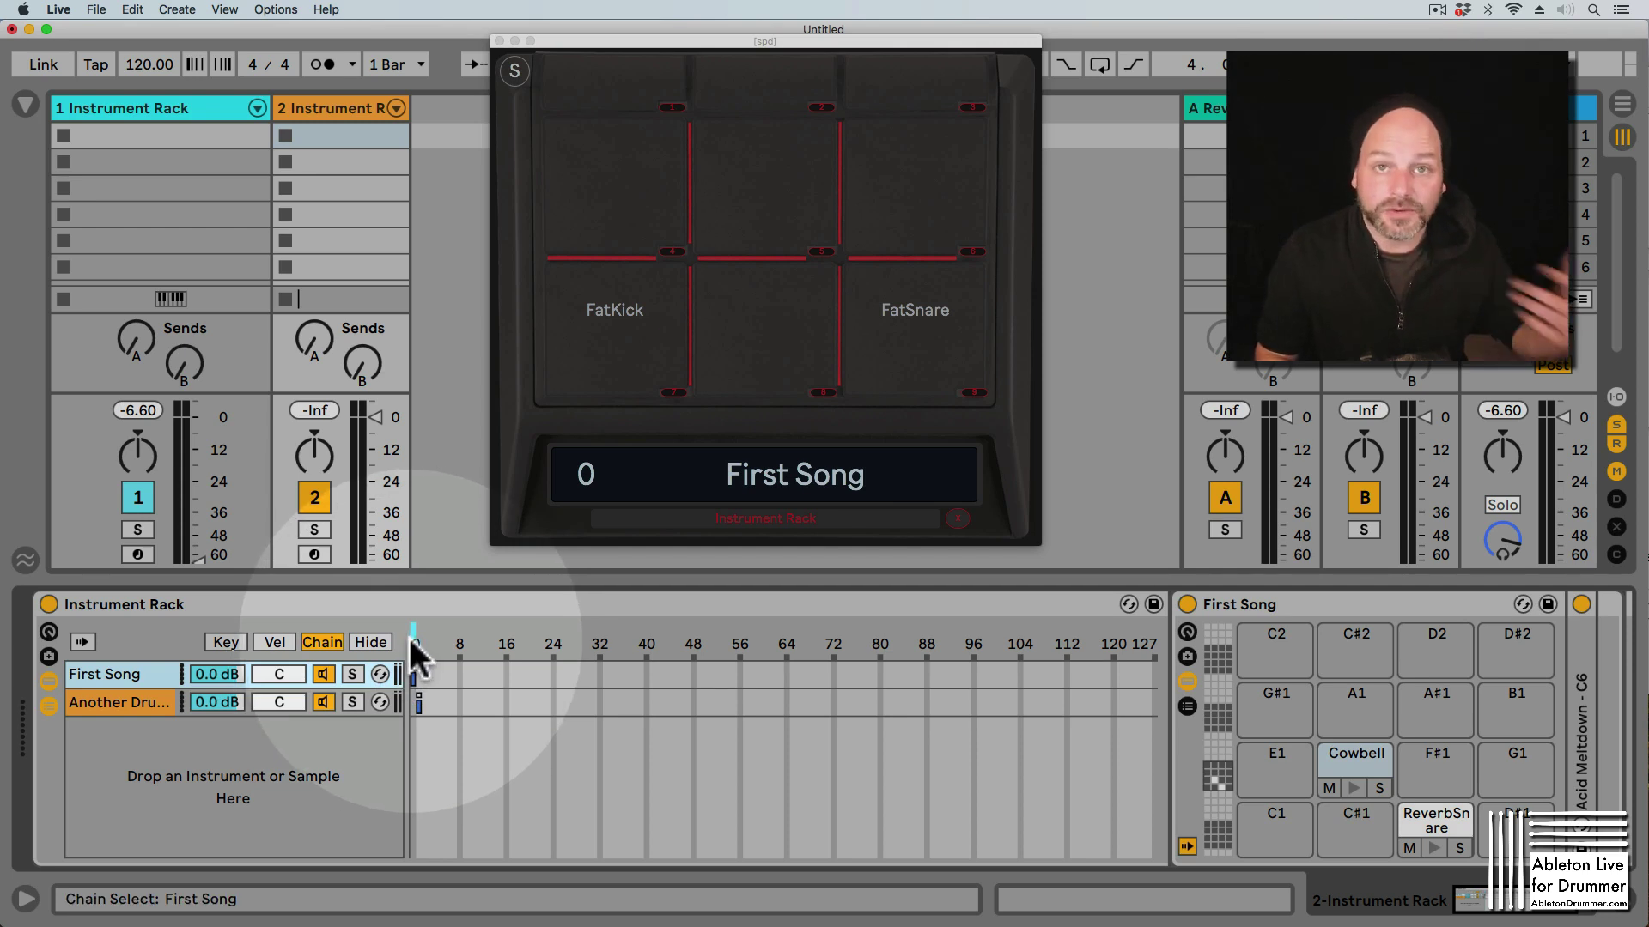
pyautogui.click(411, 637)
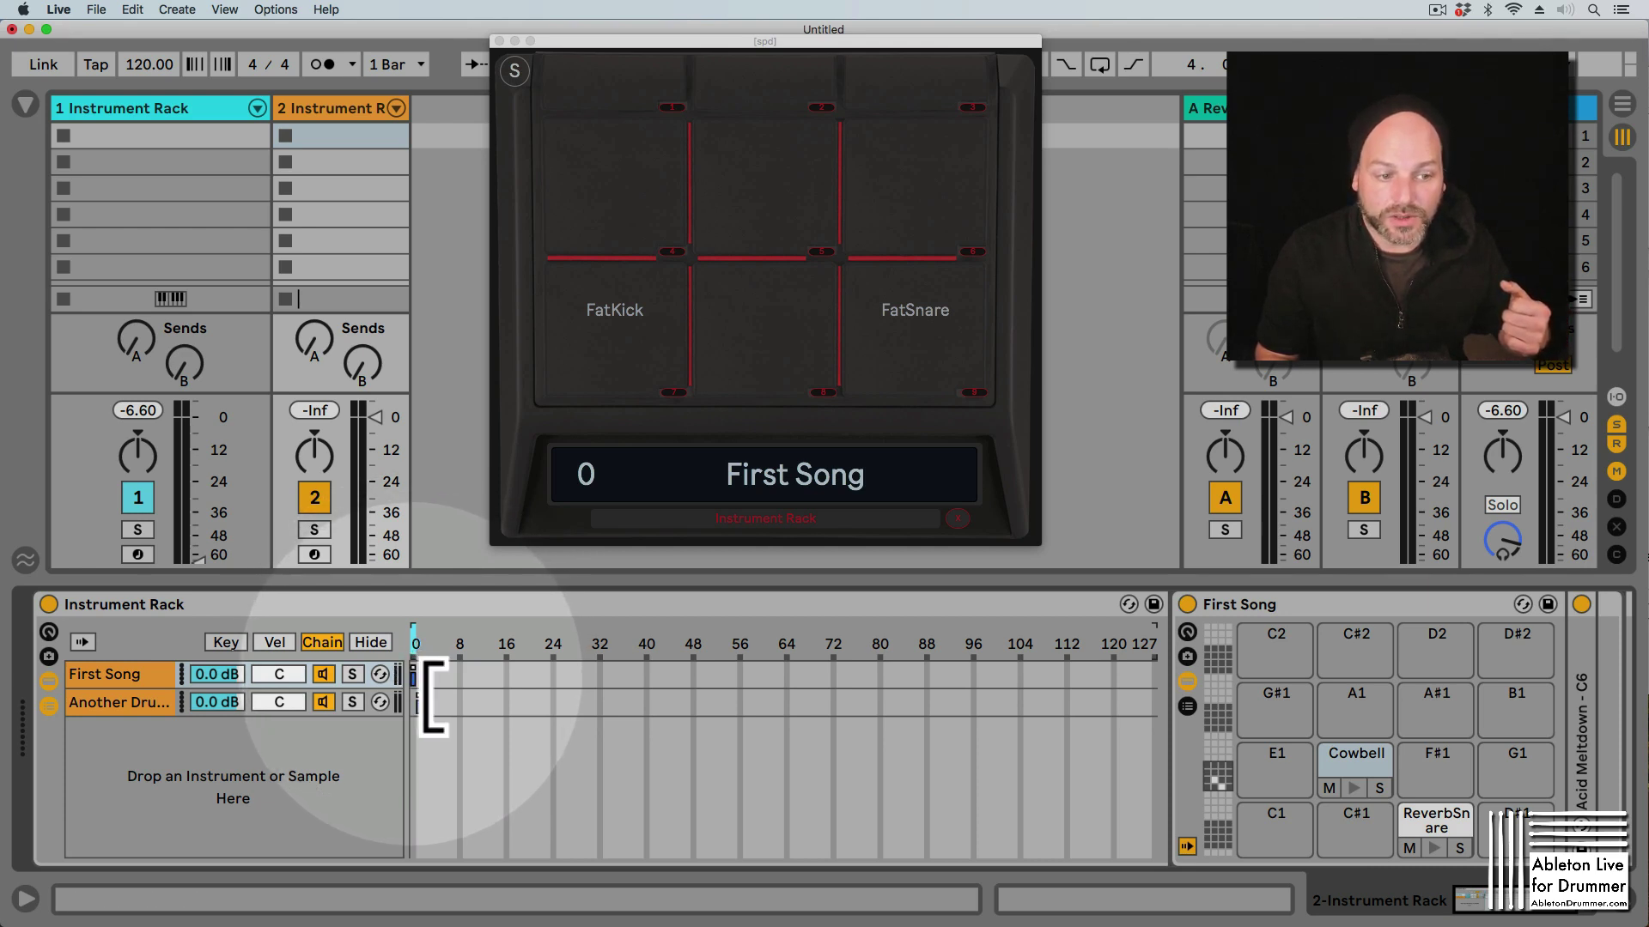
pyautogui.click(172, 676)
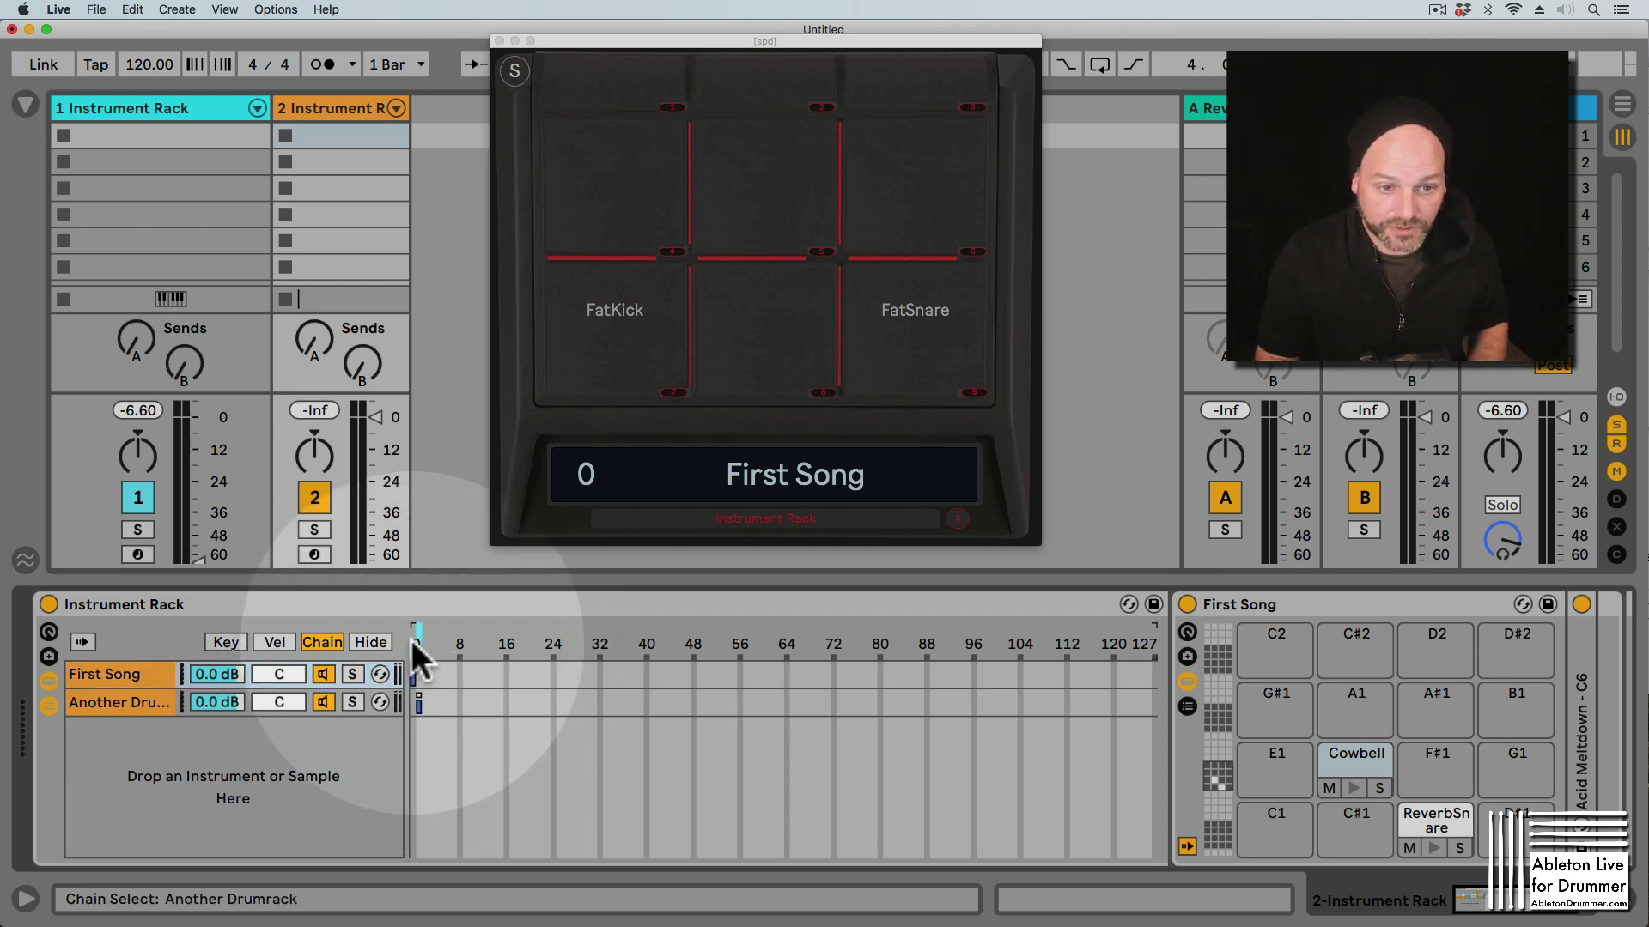
pyautogui.click(126, 701)
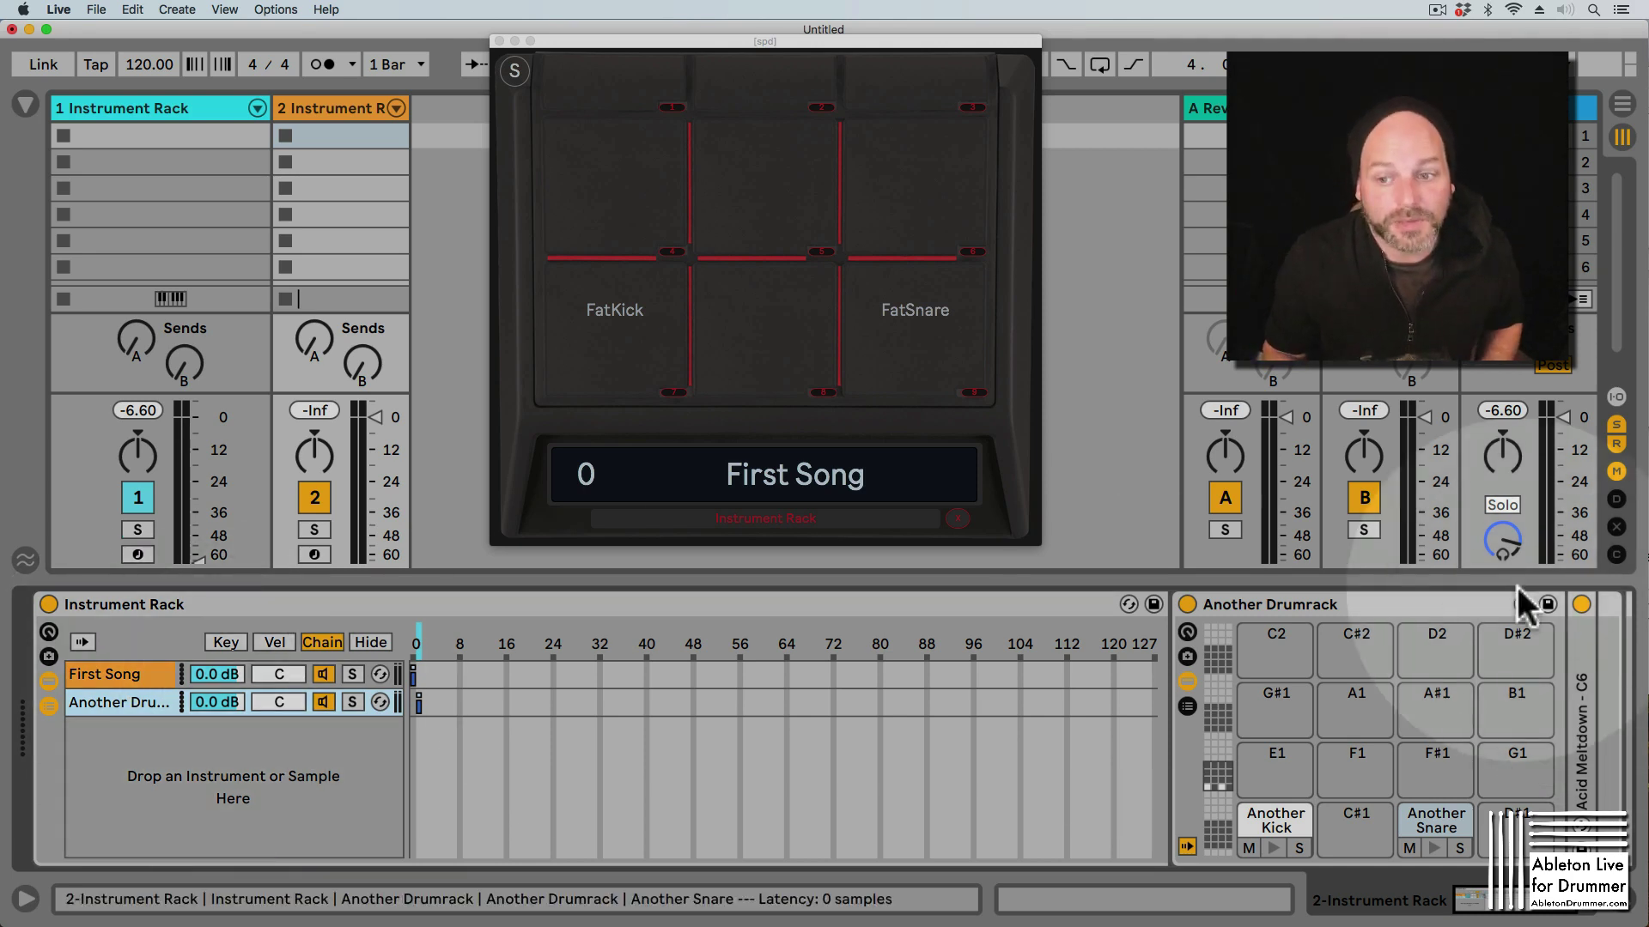
pyautogui.click(1331, 612)
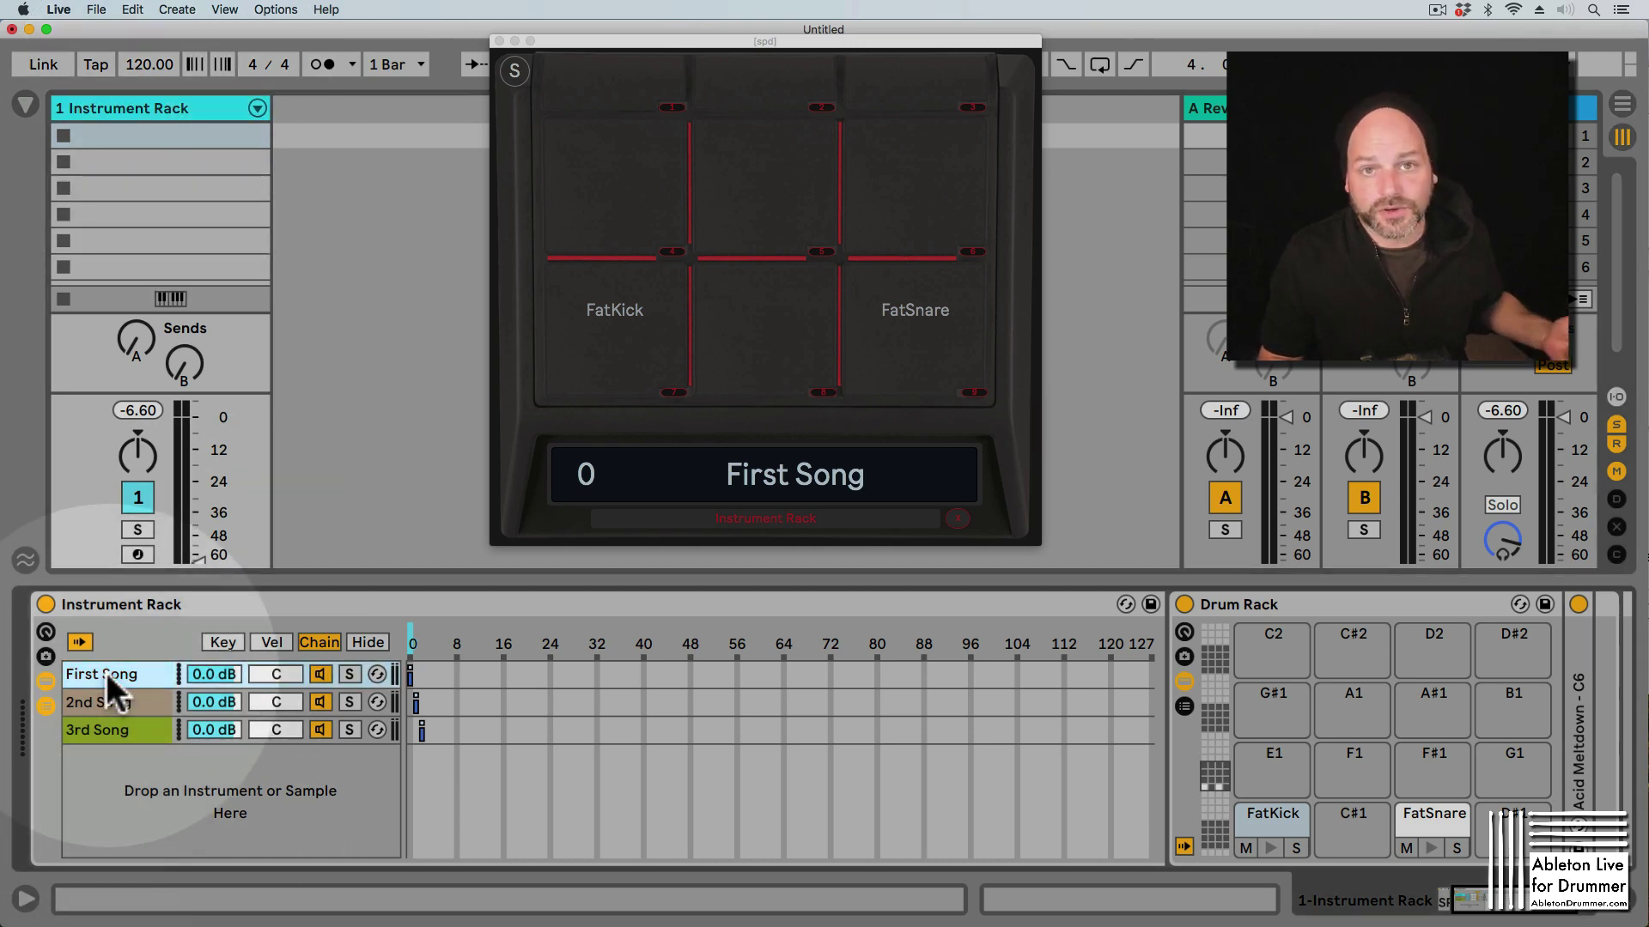
# - View the 2nd Song and 3rd Song chains' pads, then switch chain select to First Song
pyautogui.click(113, 700)
pyautogui.click(121, 727)
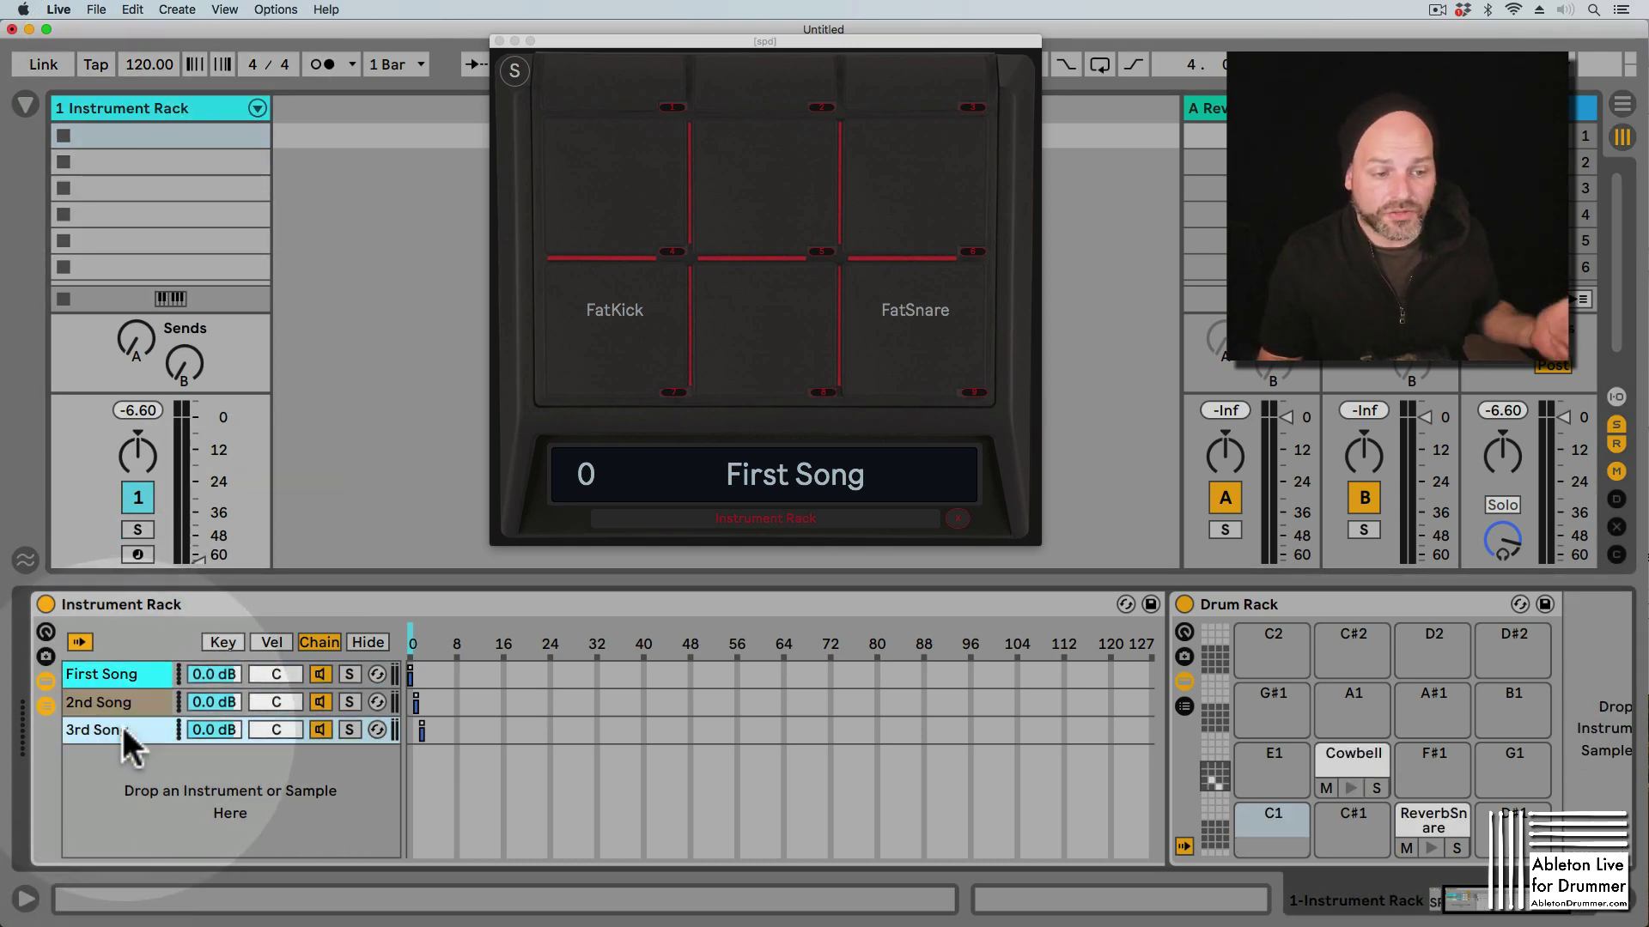
pyautogui.click(410, 634)
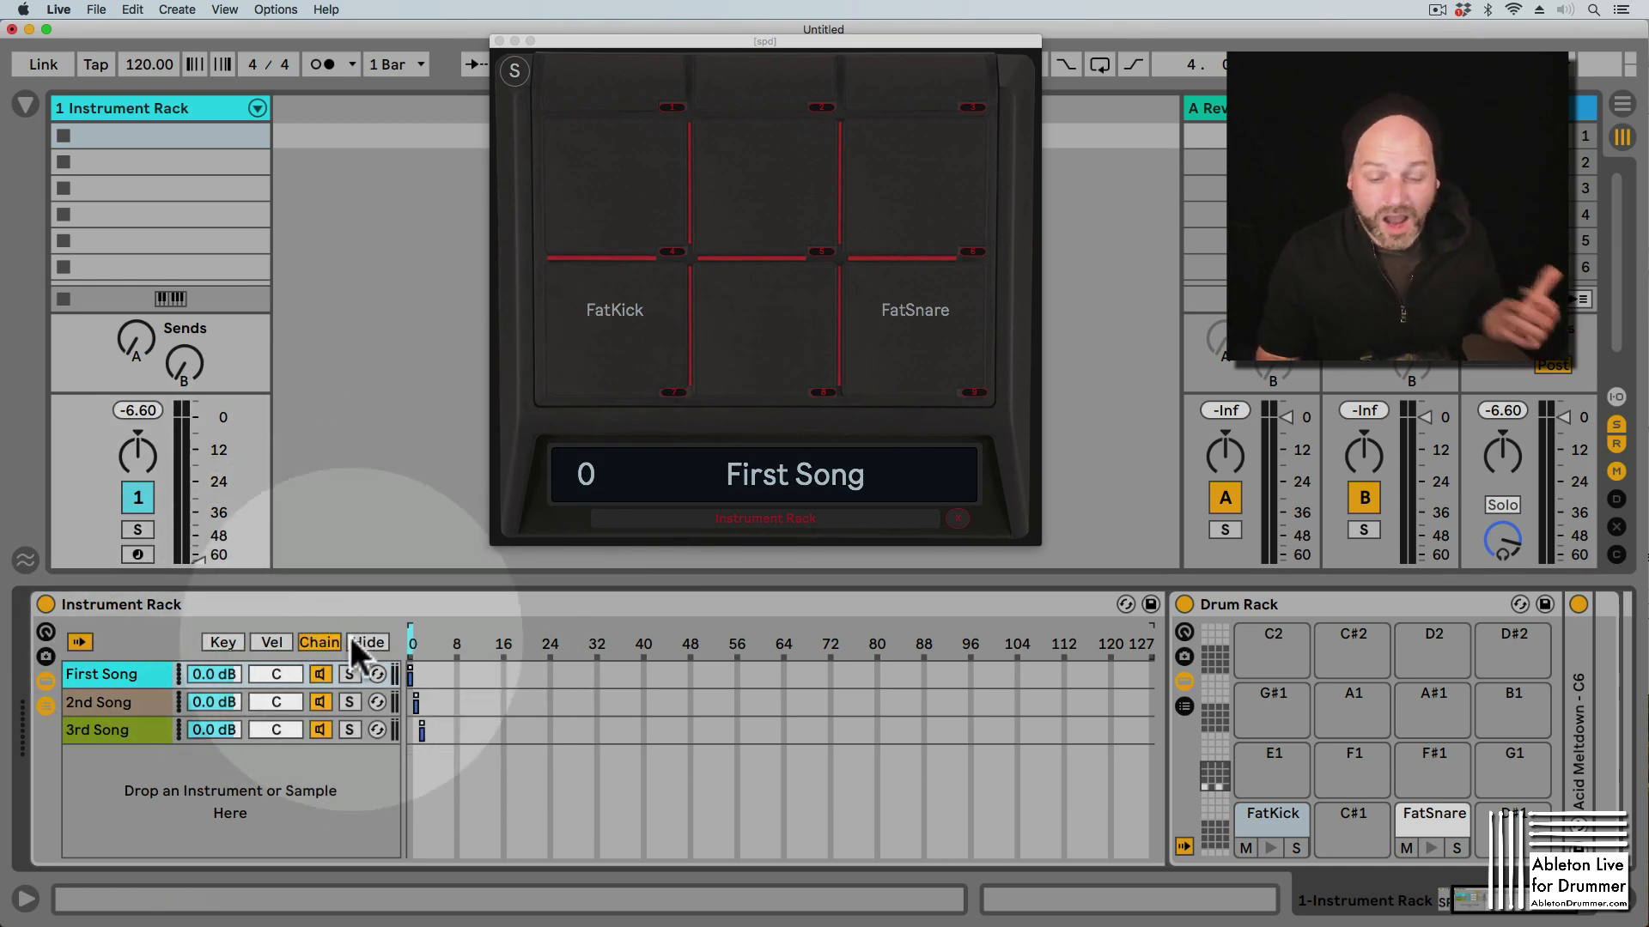
# - Select the SPD-SX device and close, then reopen its pad popup
pyautogui.hscroll(-5, 825, 730)
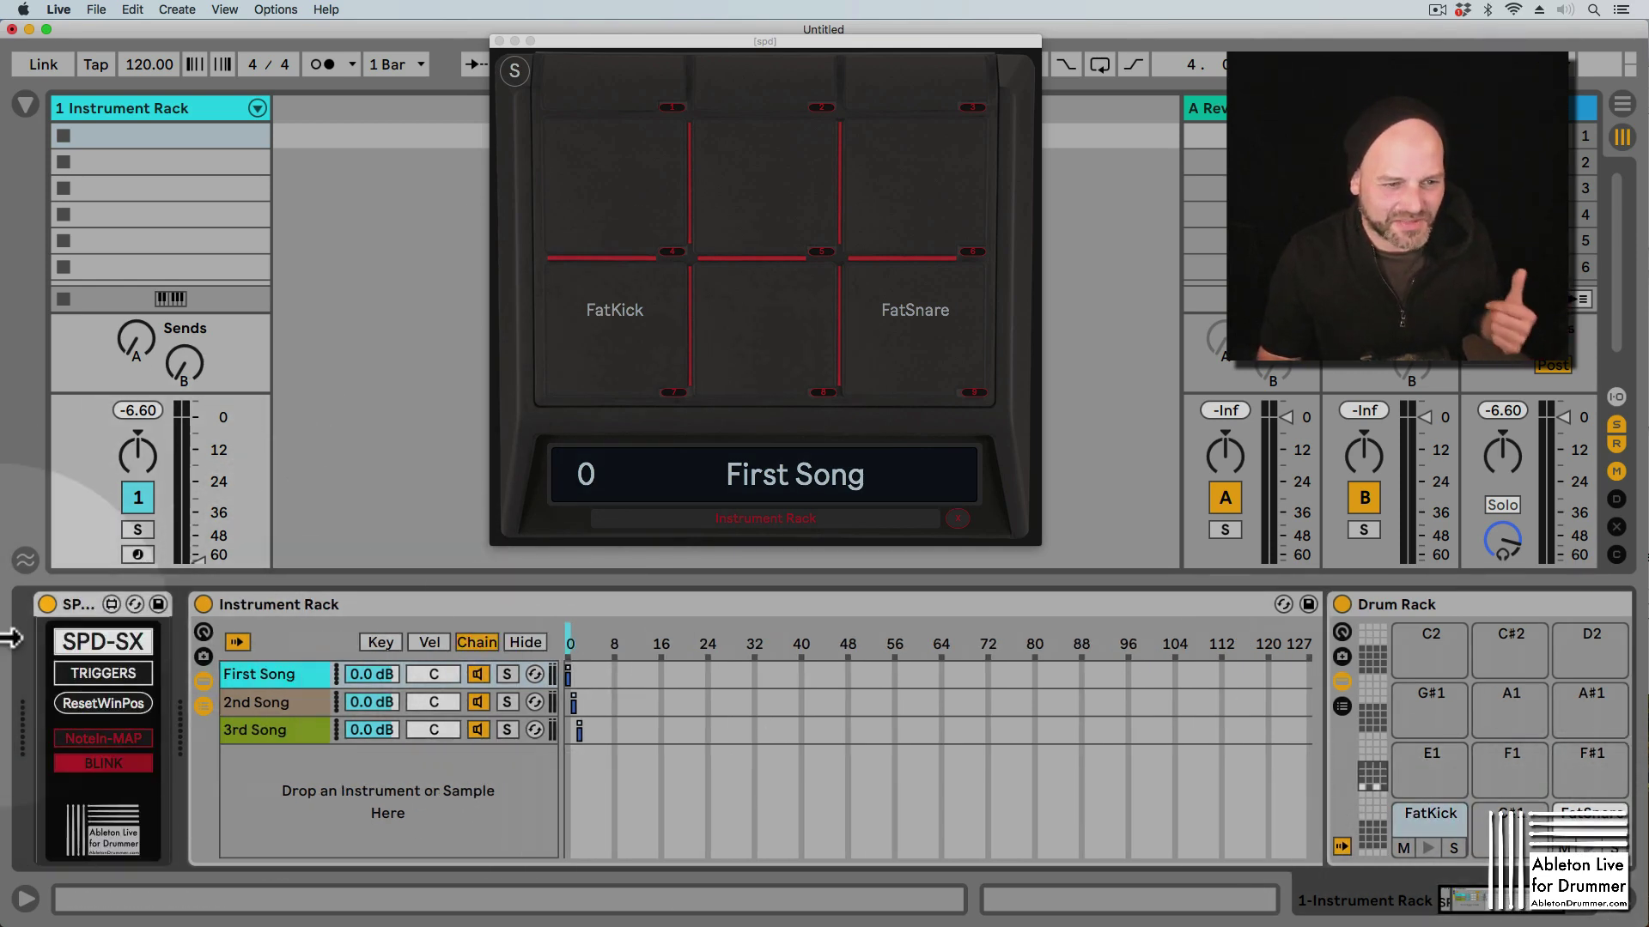
pyautogui.click(82, 605)
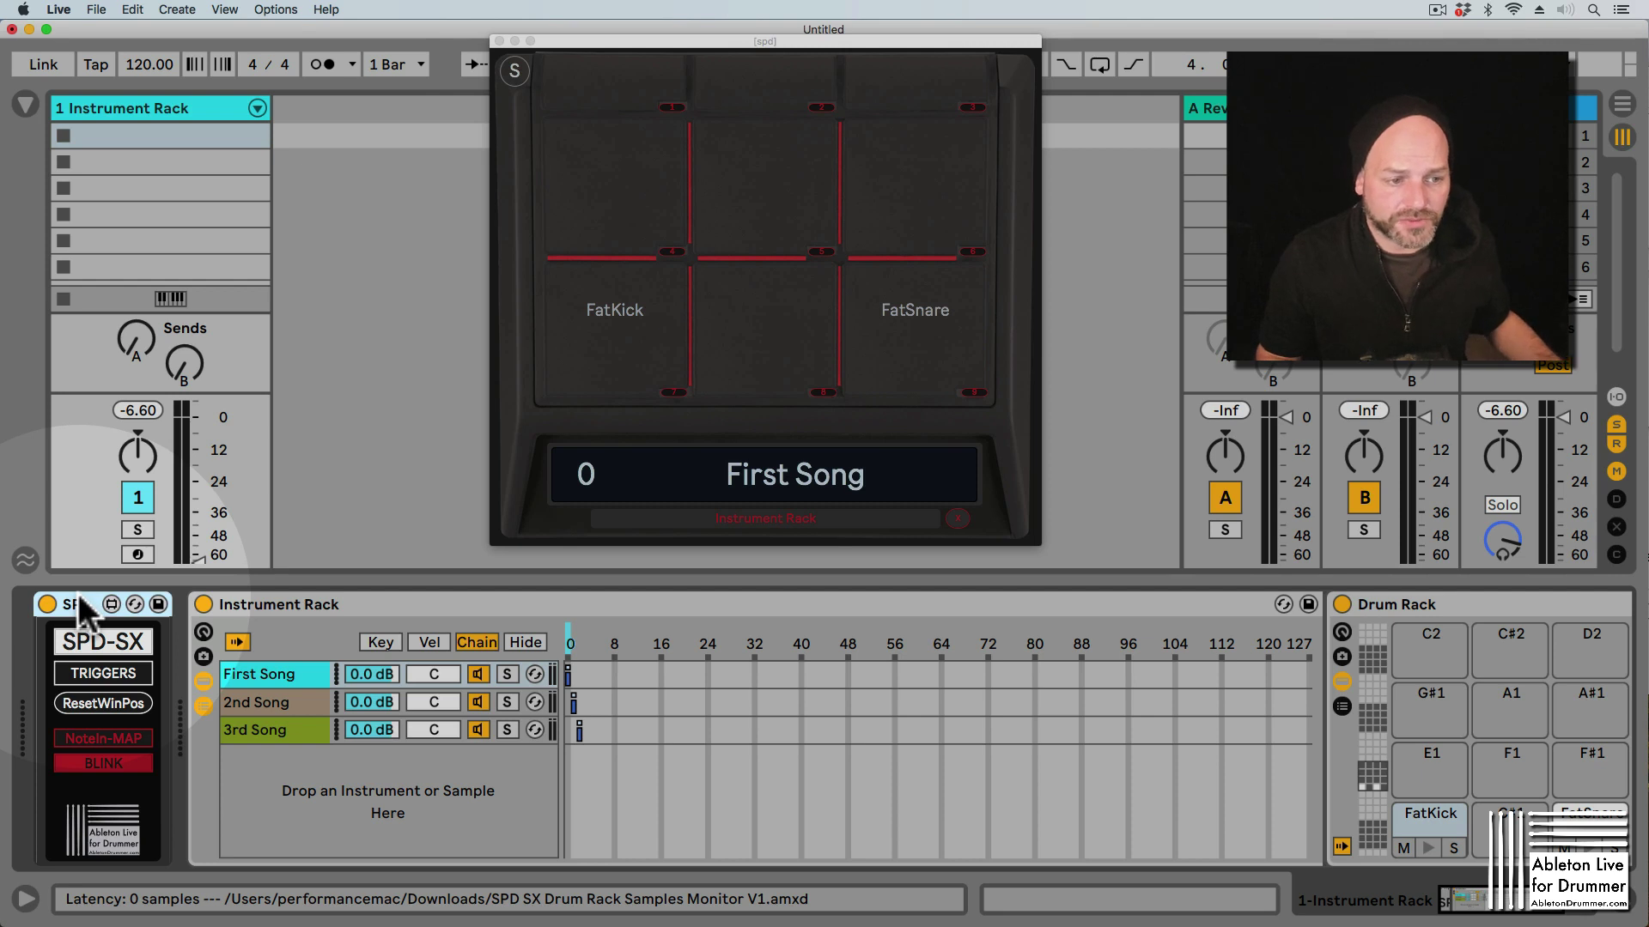
pyautogui.click(75, 611)
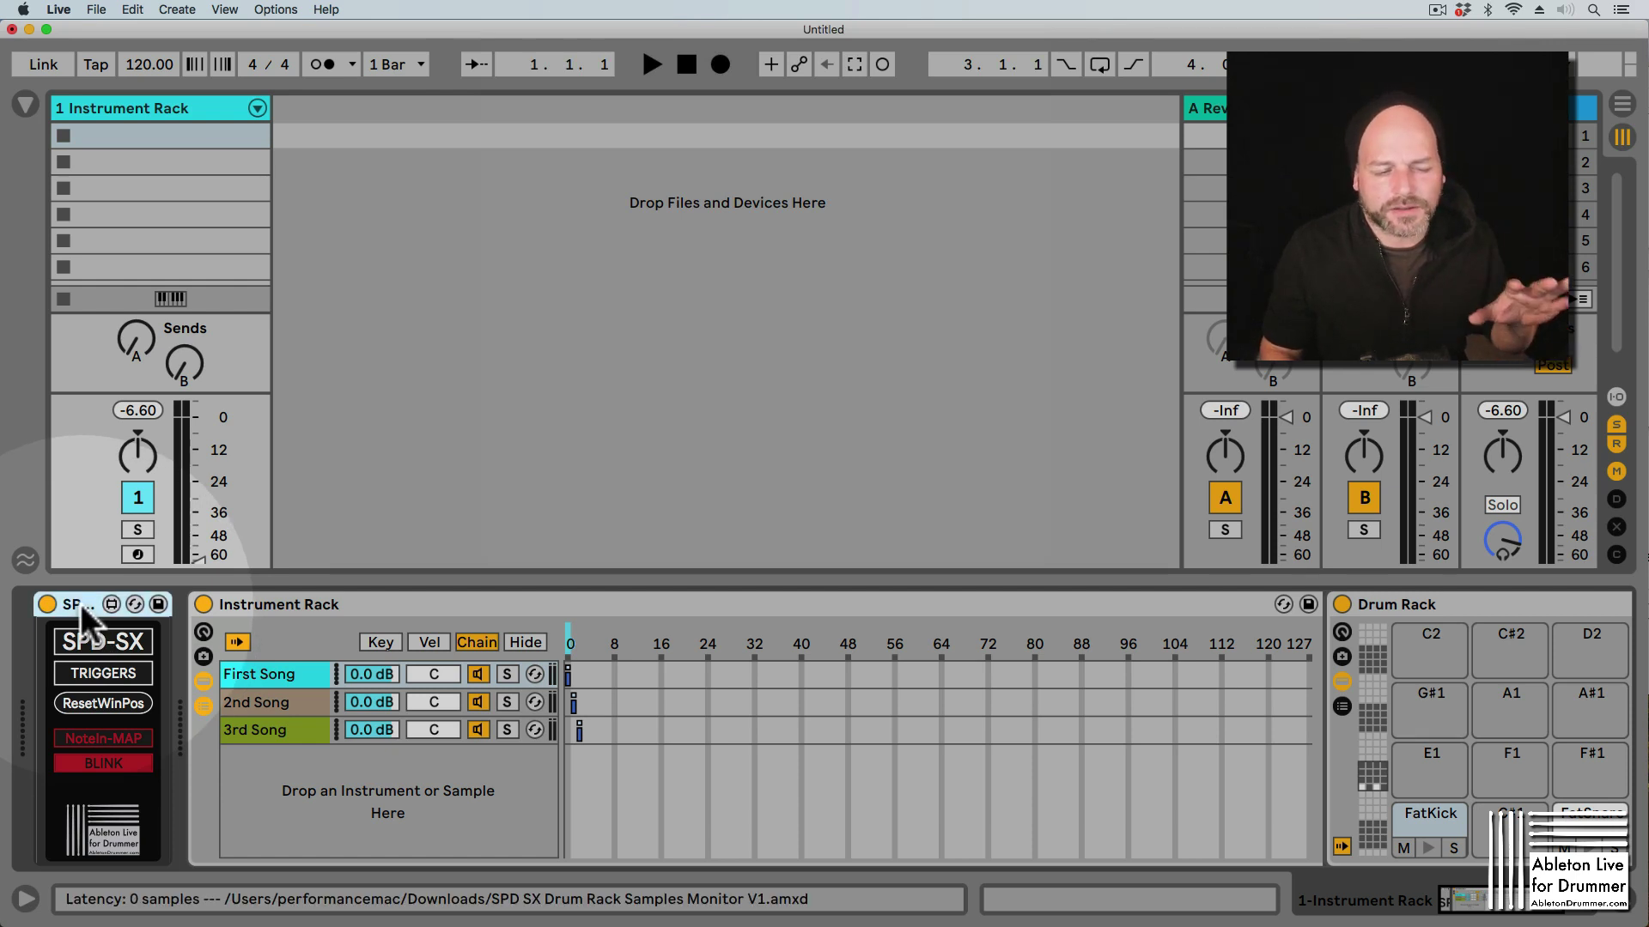
pyautogui.click(101, 644)
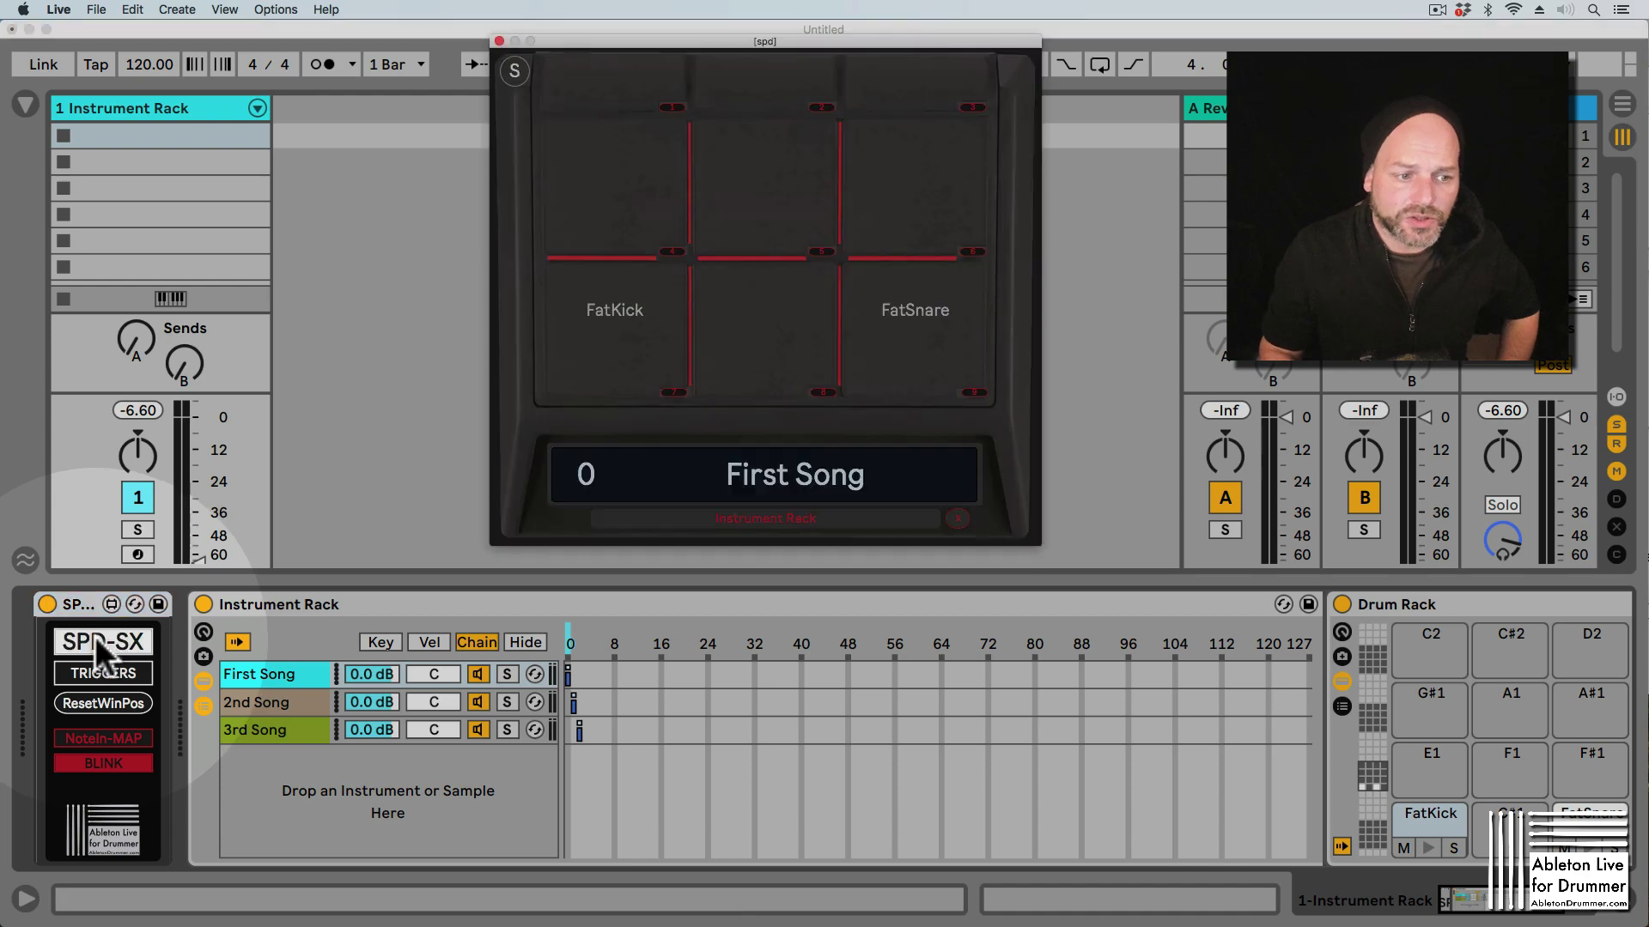
pyautogui.click(97, 644)
pyautogui.click(97, 644)
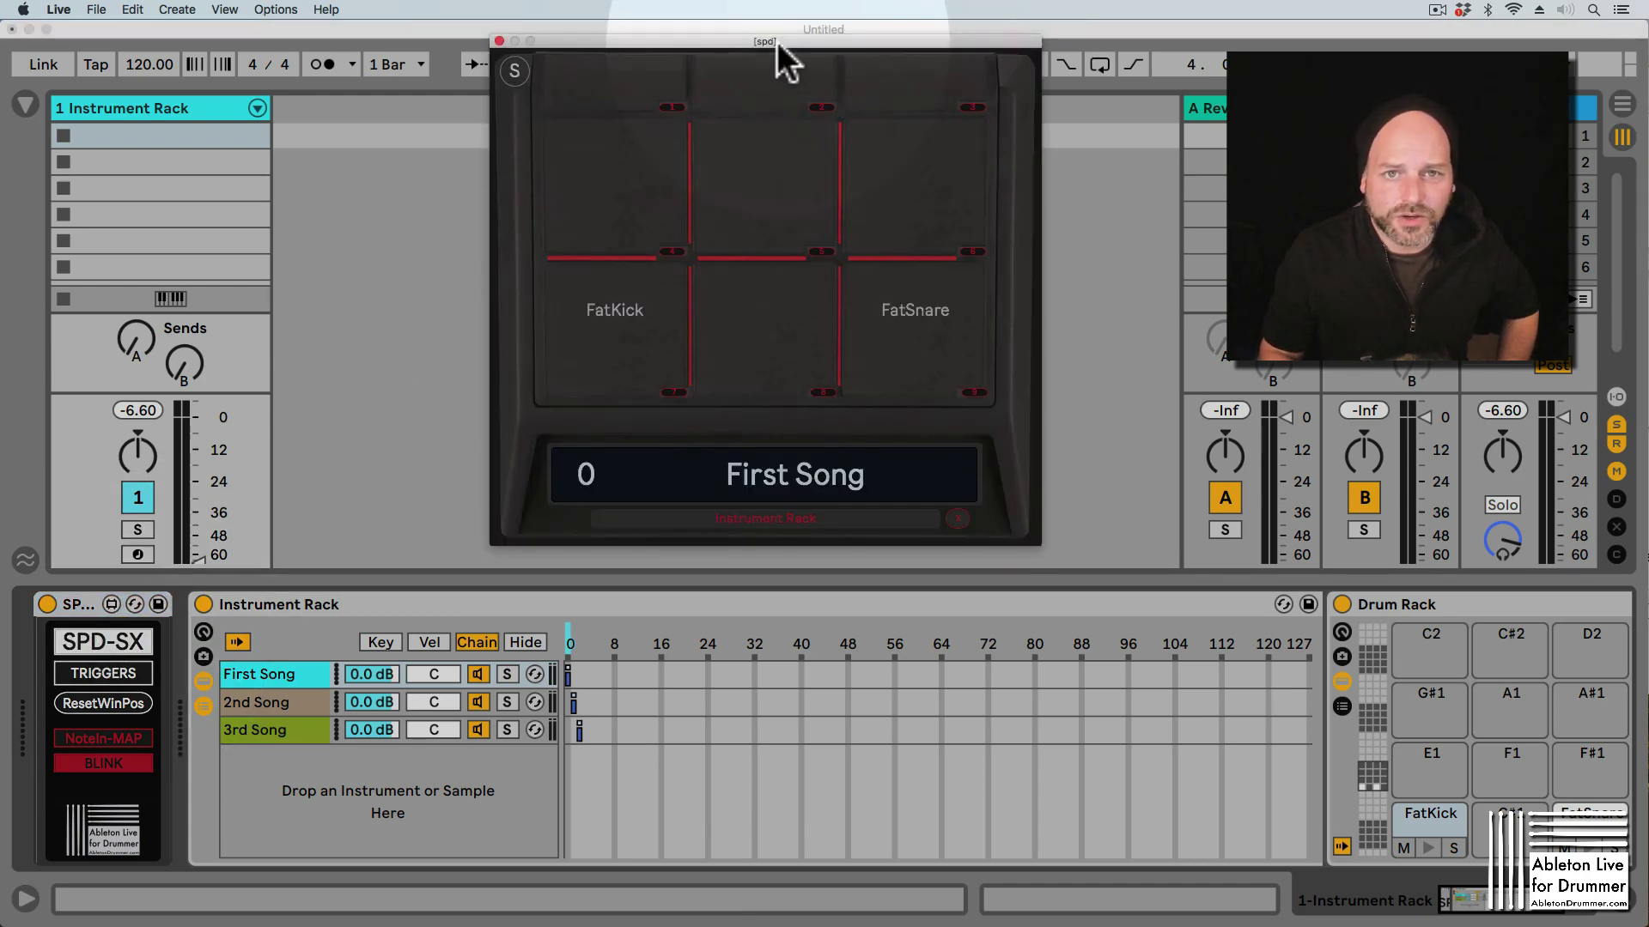
# - Reposition the spd pad popup, finally parking it at the screen's top-left
pyautogui.moveTo(776, 41); pyautogui.dragTo(297, 70)
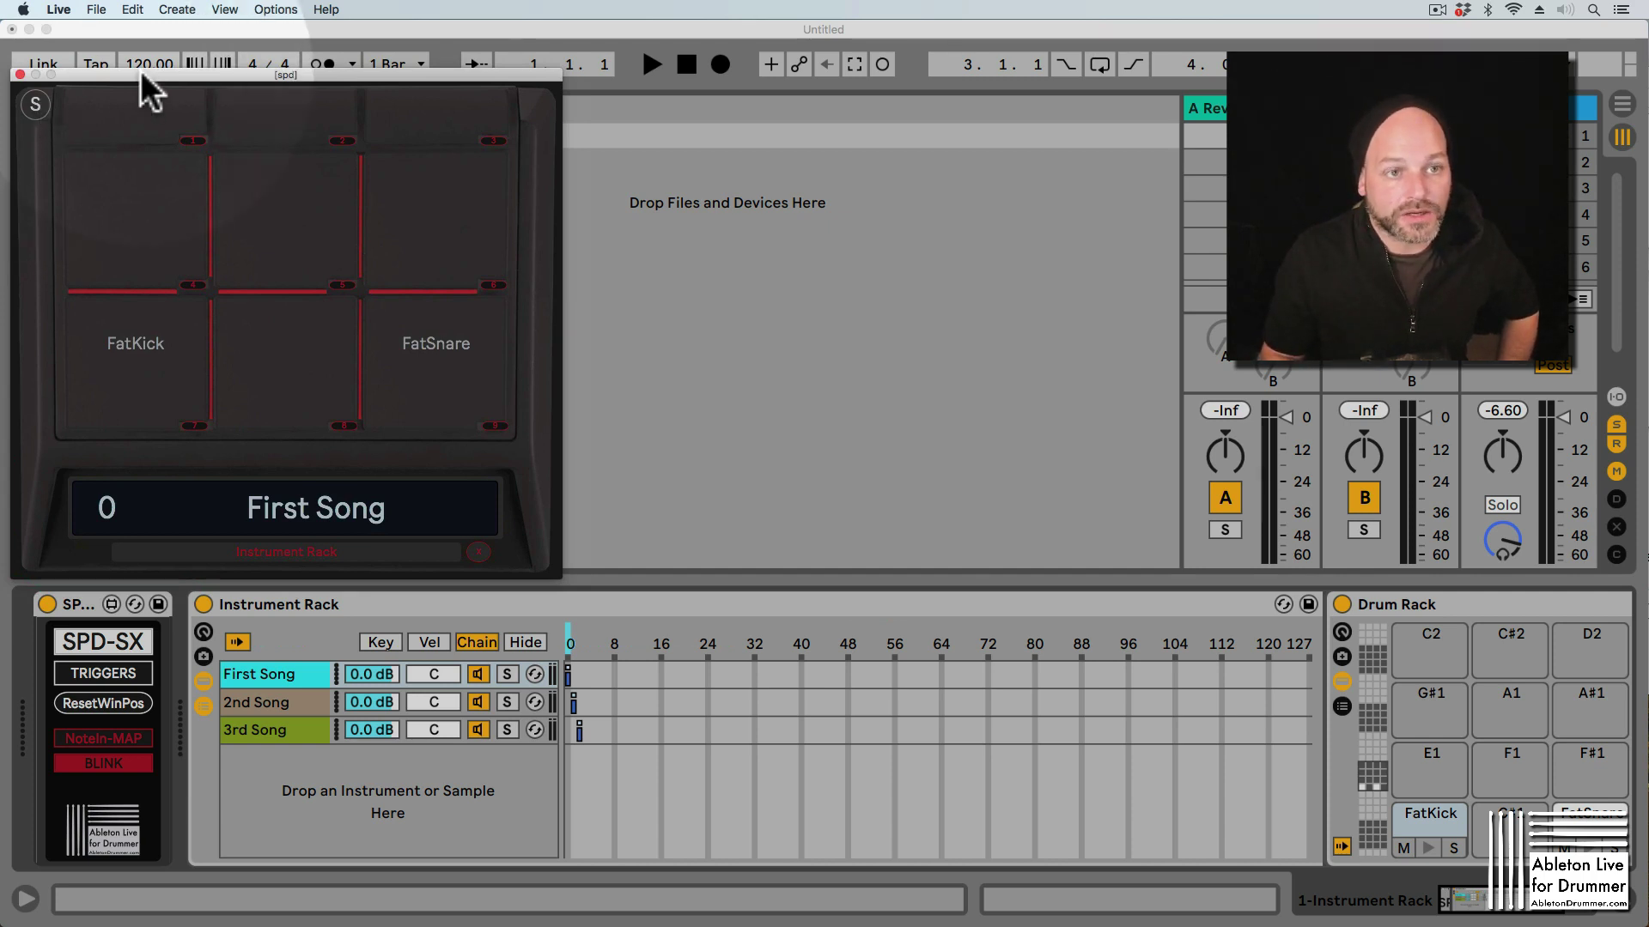
pyautogui.moveTo(140, 70); pyautogui.dragTo(1190, 64)
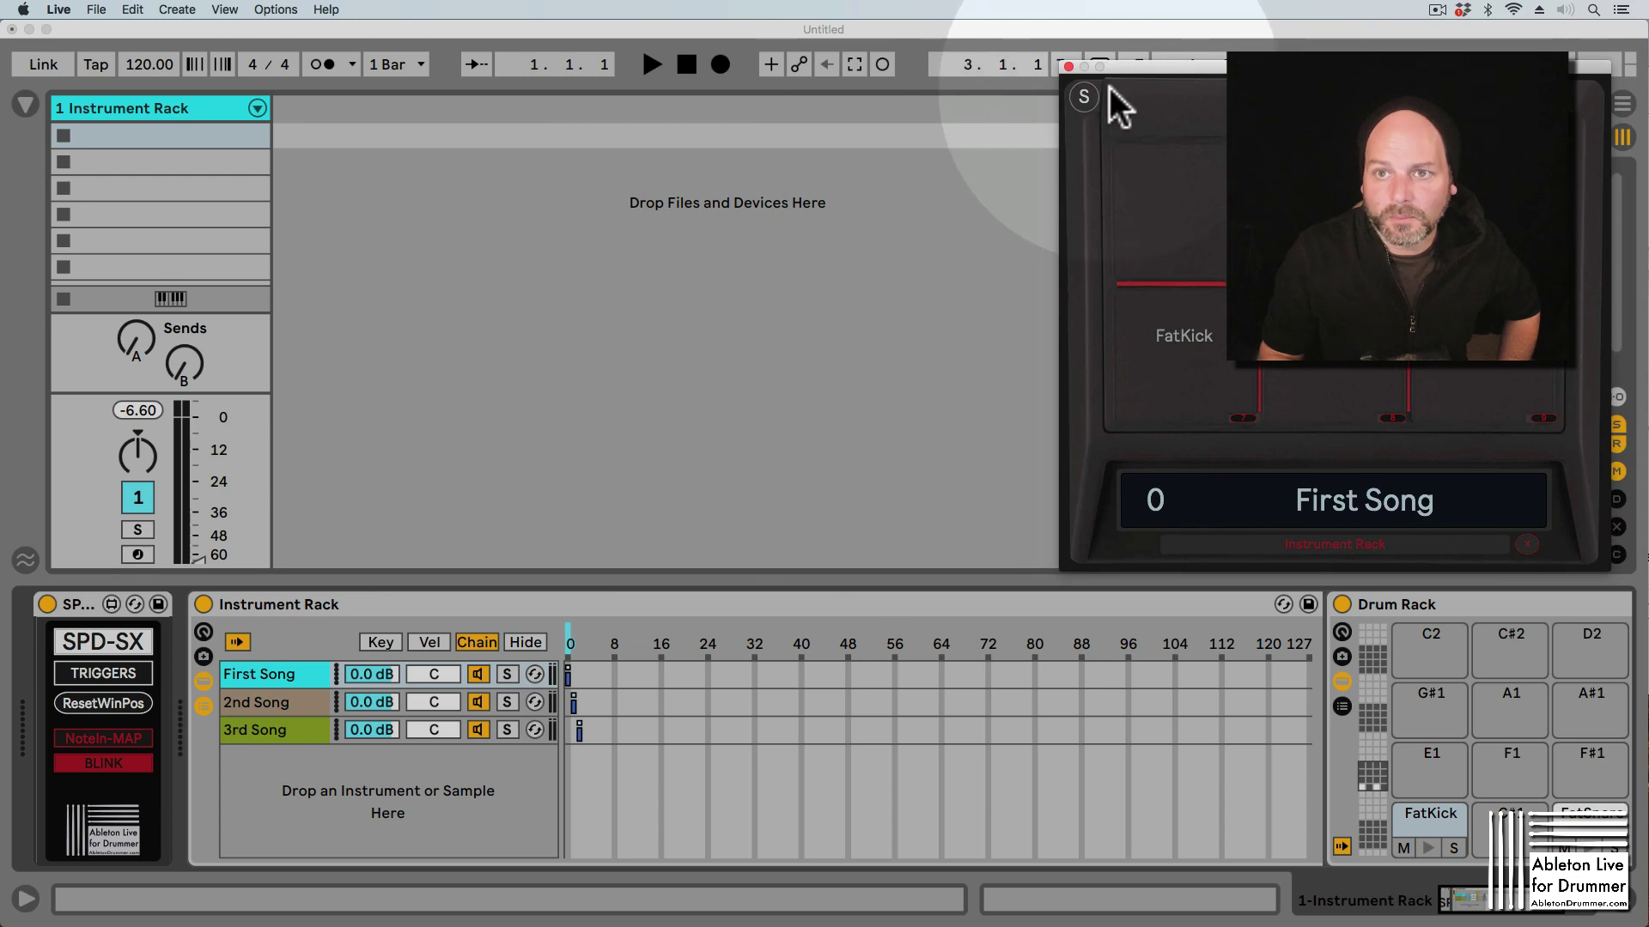
pyautogui.moveTo(1089, 91); pyautogui.dragTo(1148, 84)
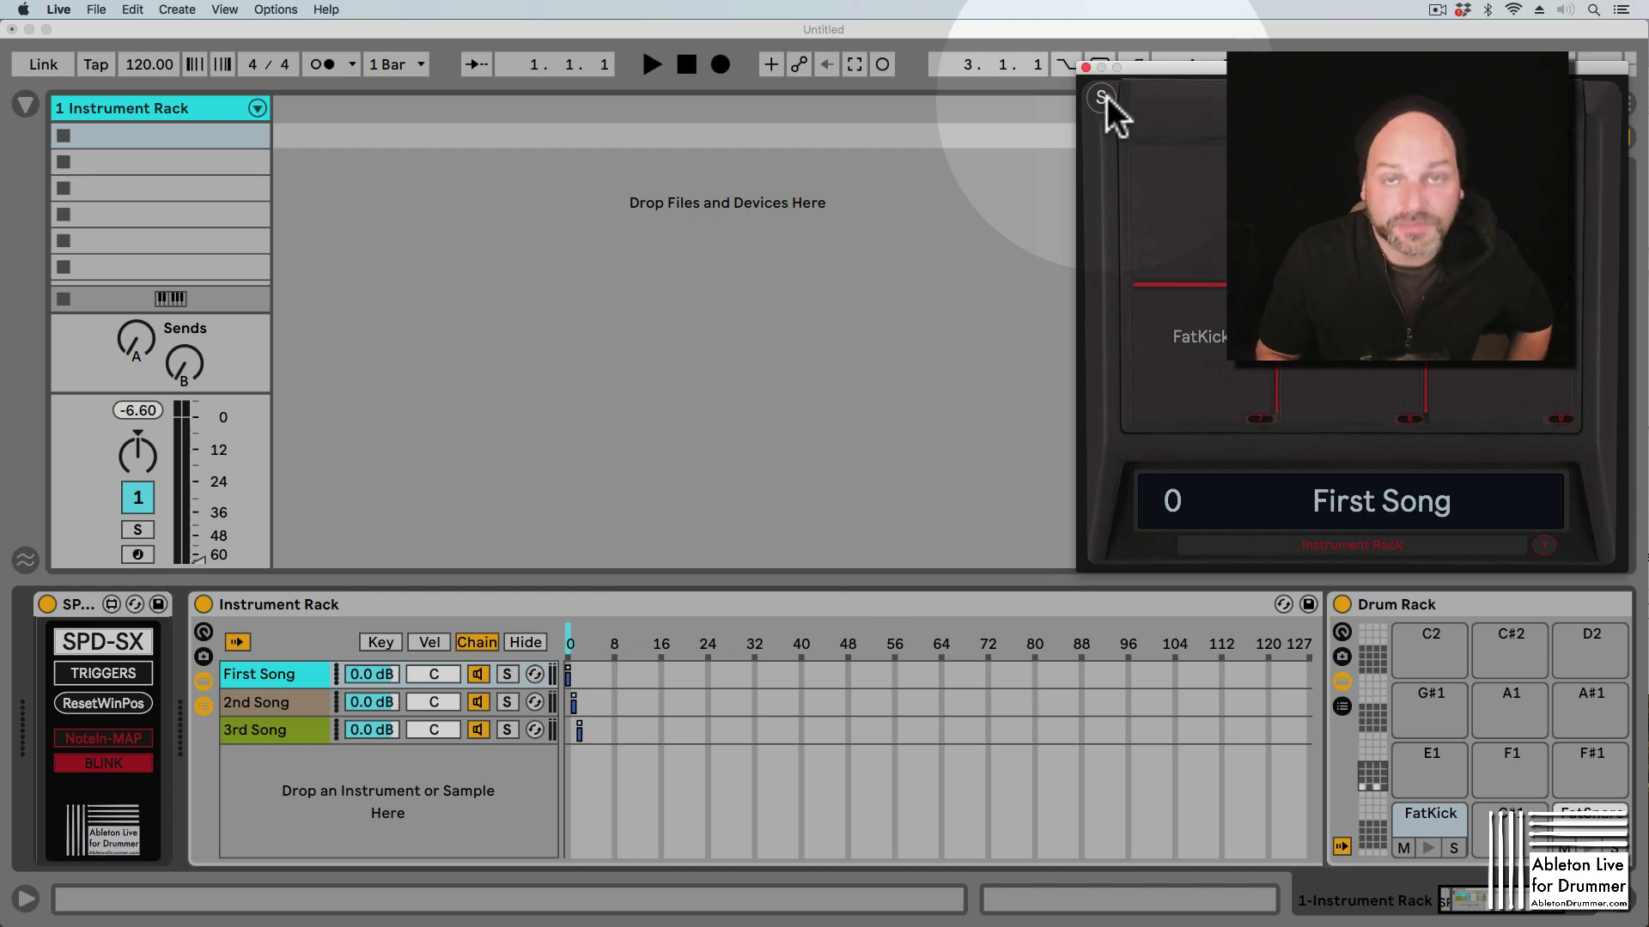
pyautogui.moveTo(1214, 69); pyautogui.dragTo(1089, 72)
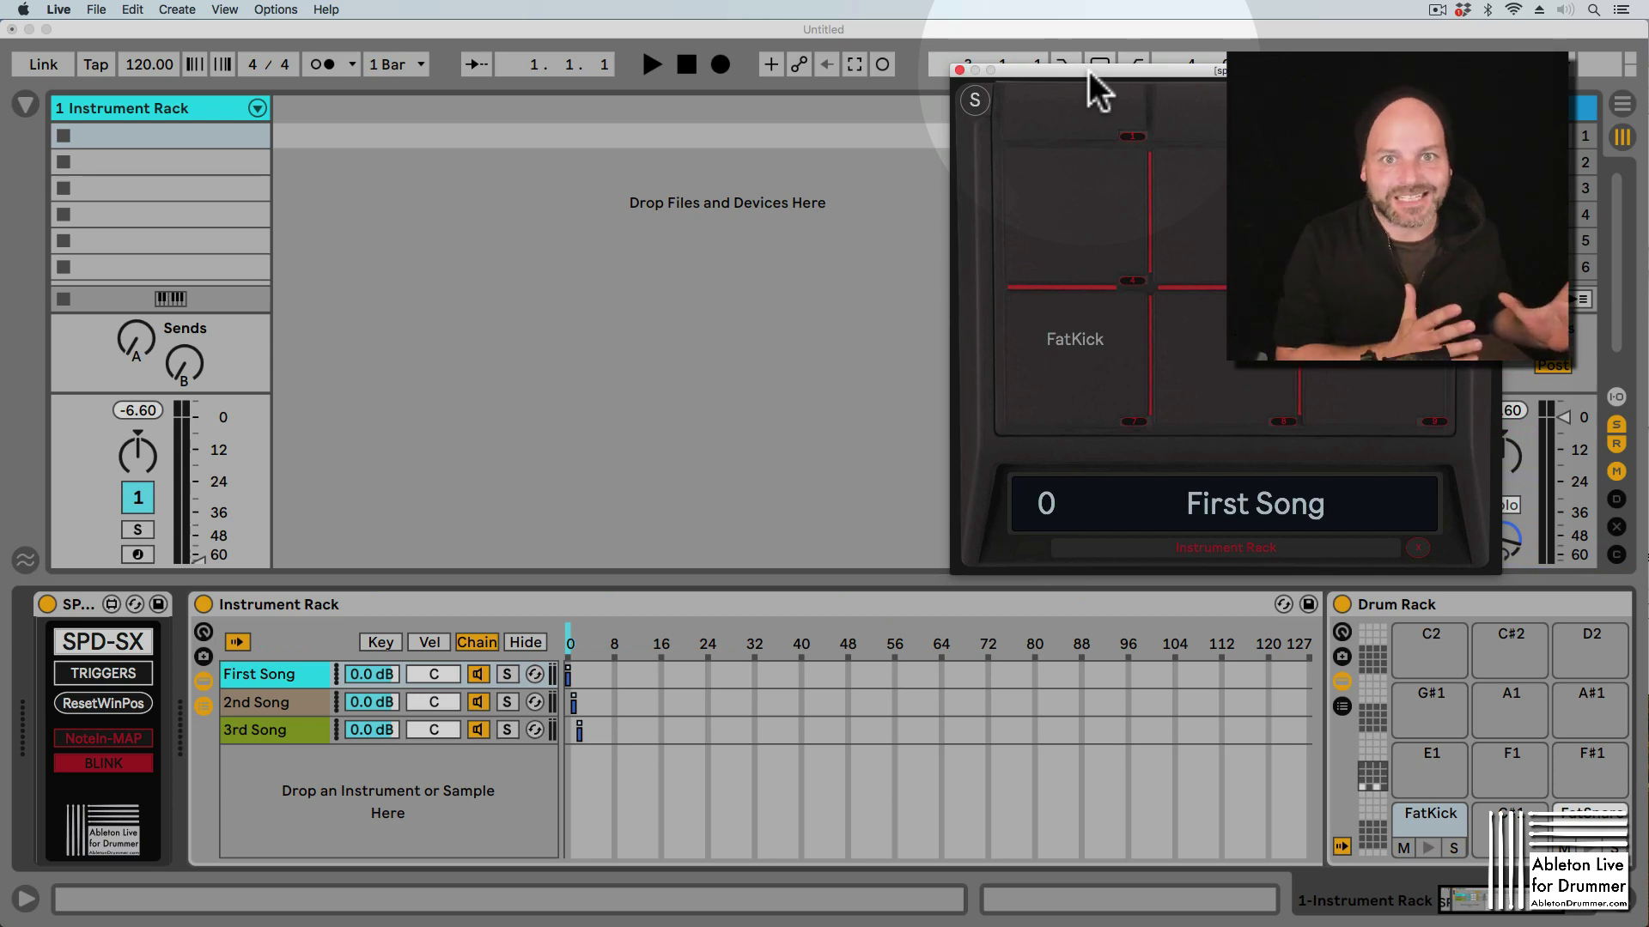
pyautogui.moveTo(1089, 70); pyautogui.dragTo(165, 67)
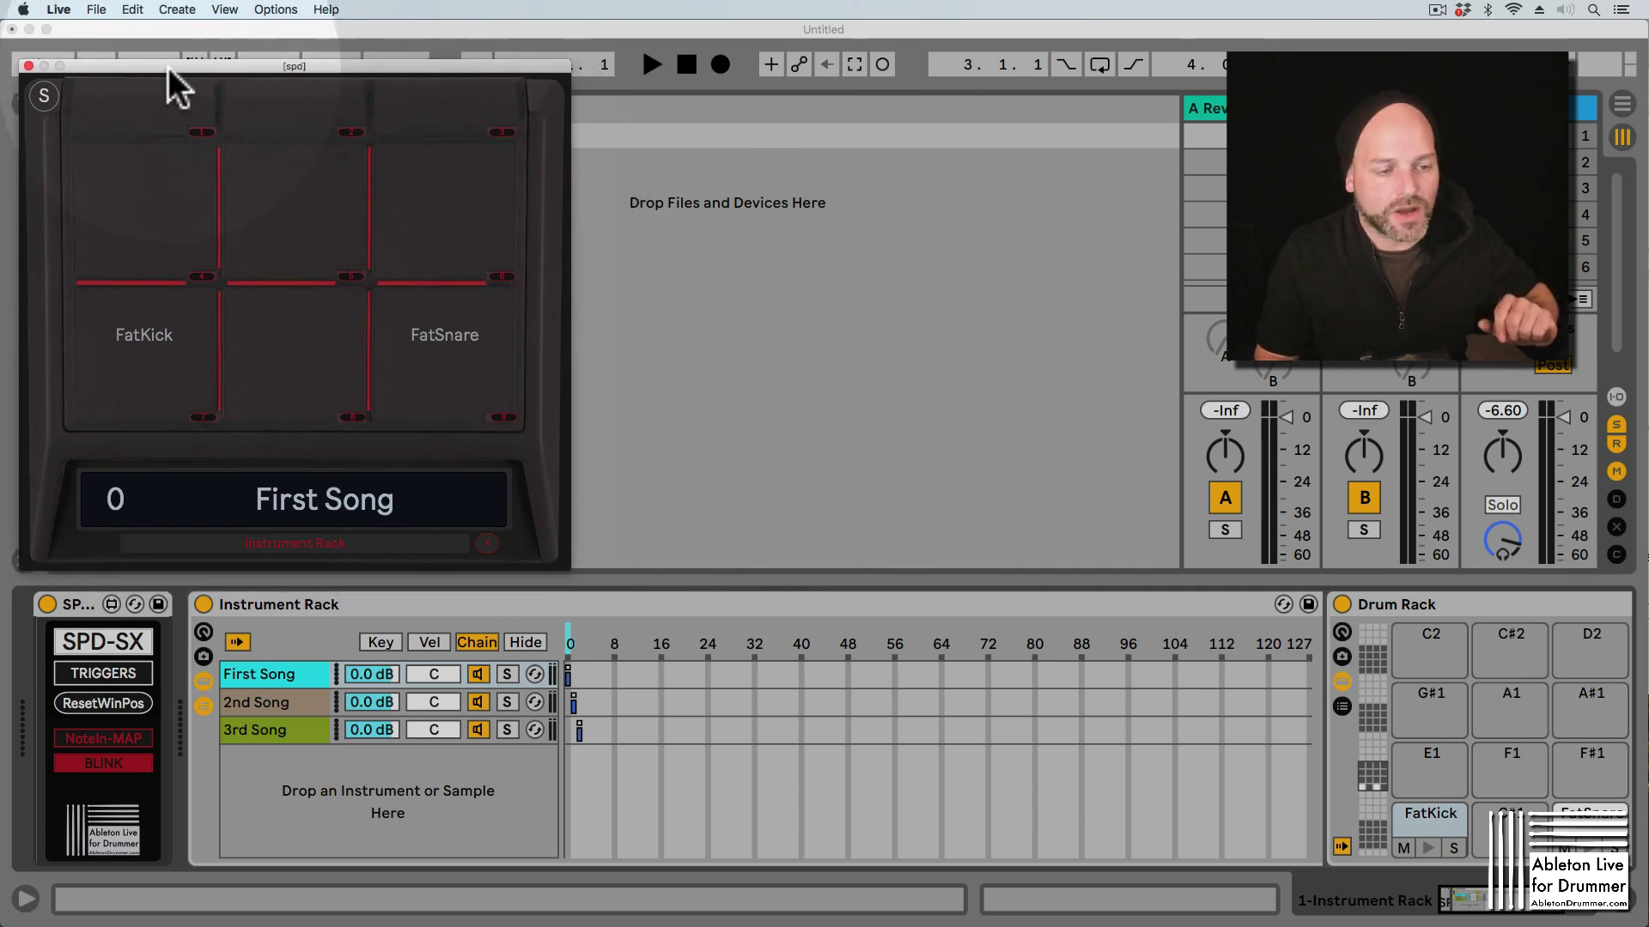
# - Reset the pad popup's position twice, toggle the TRIGGERS panel on and off, and move the popup left-centre
pyautogui.click(110, 703)
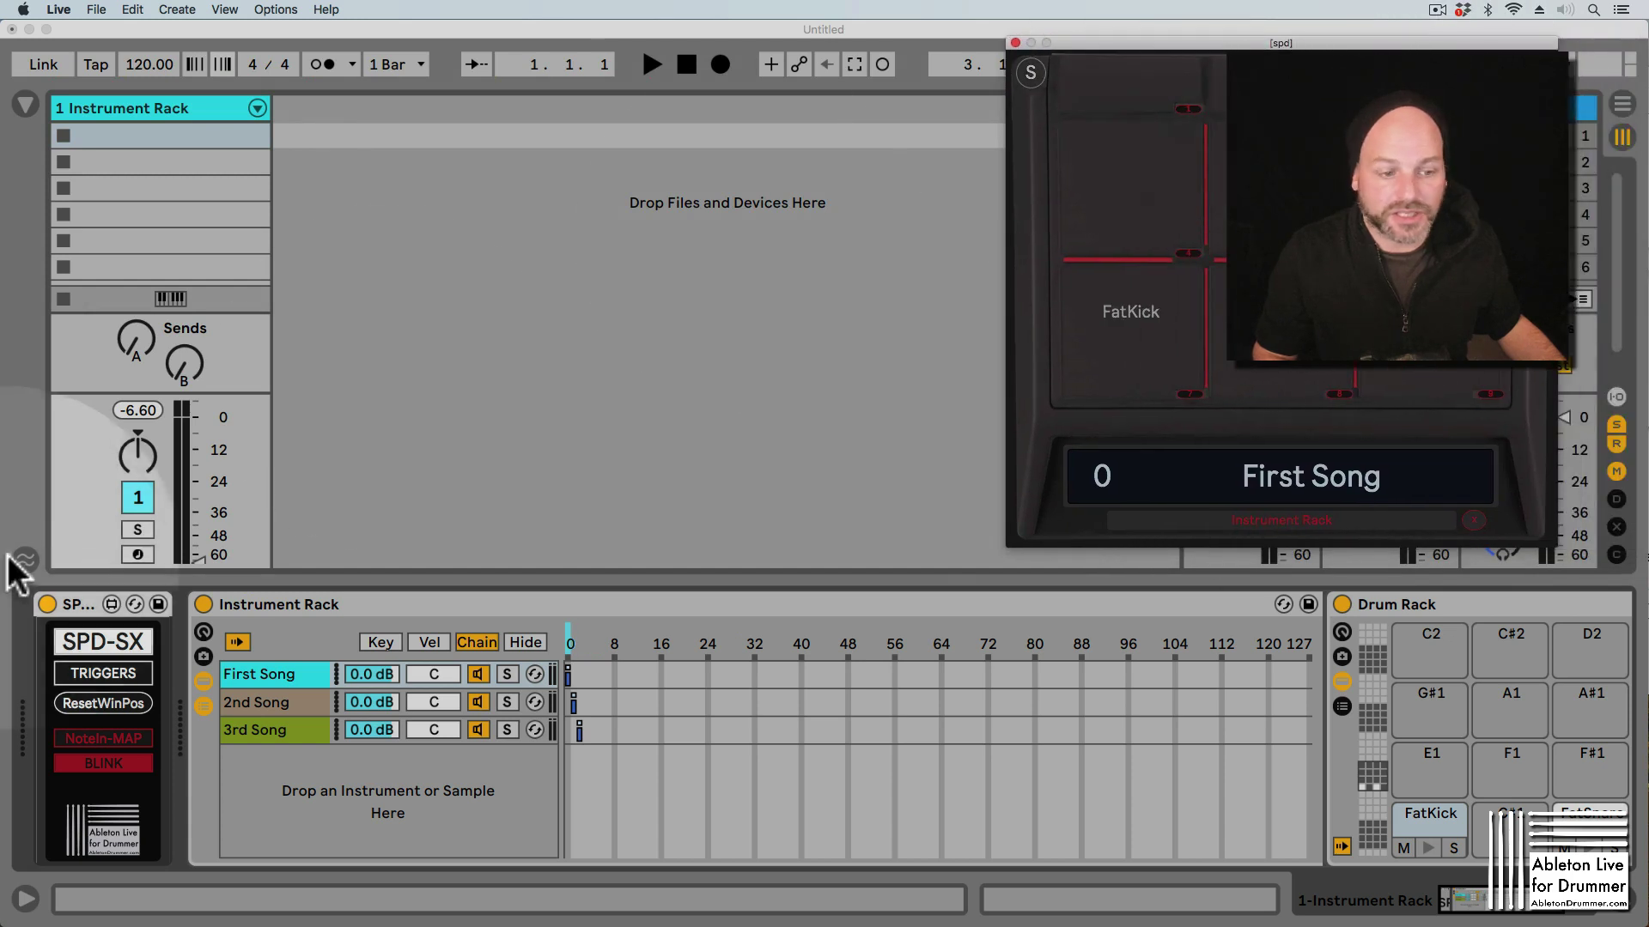
pyautogui.click(100, 699)
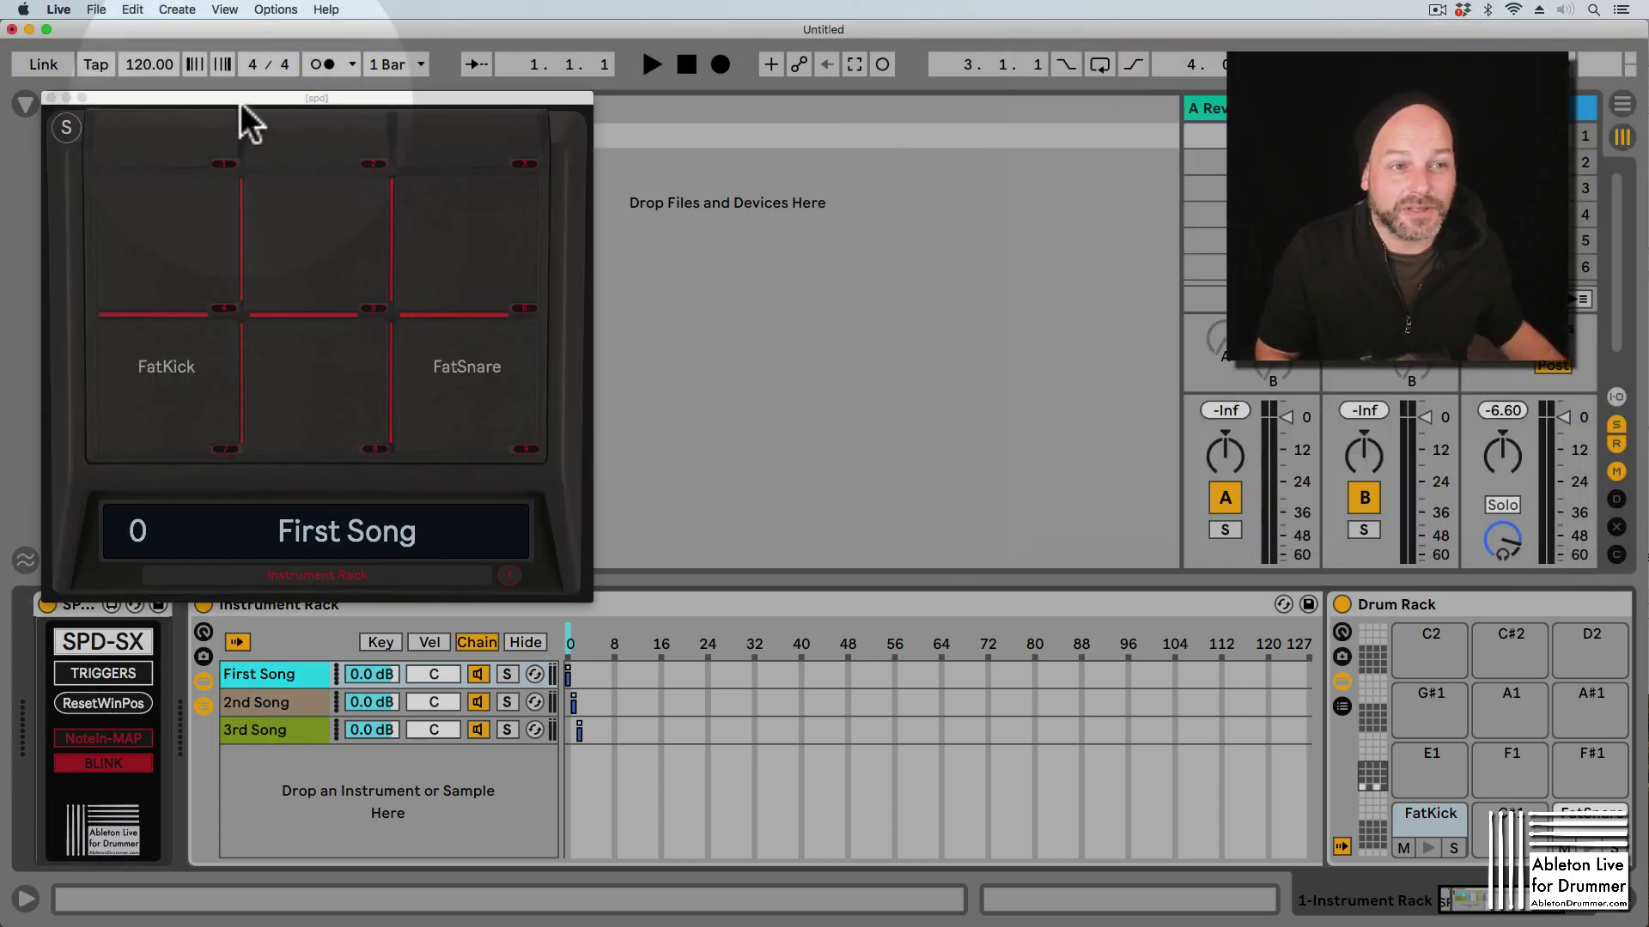
pyautogui.click(109, 669)
pyautogui.click(108, 671)
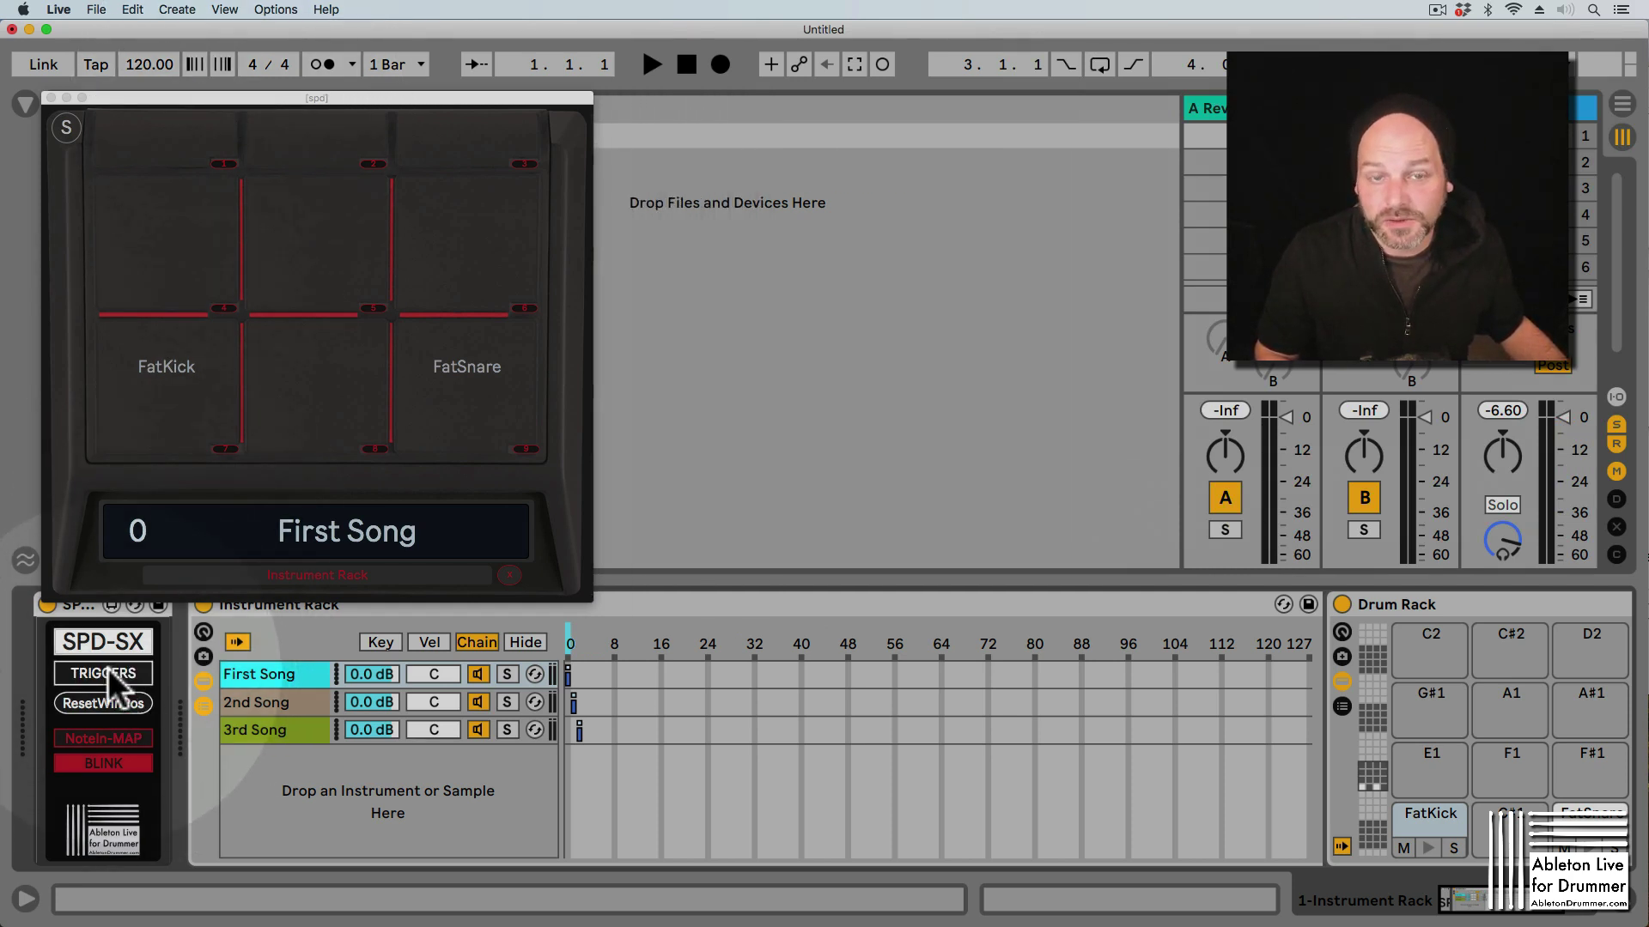
pyautogui.click(108, 671)
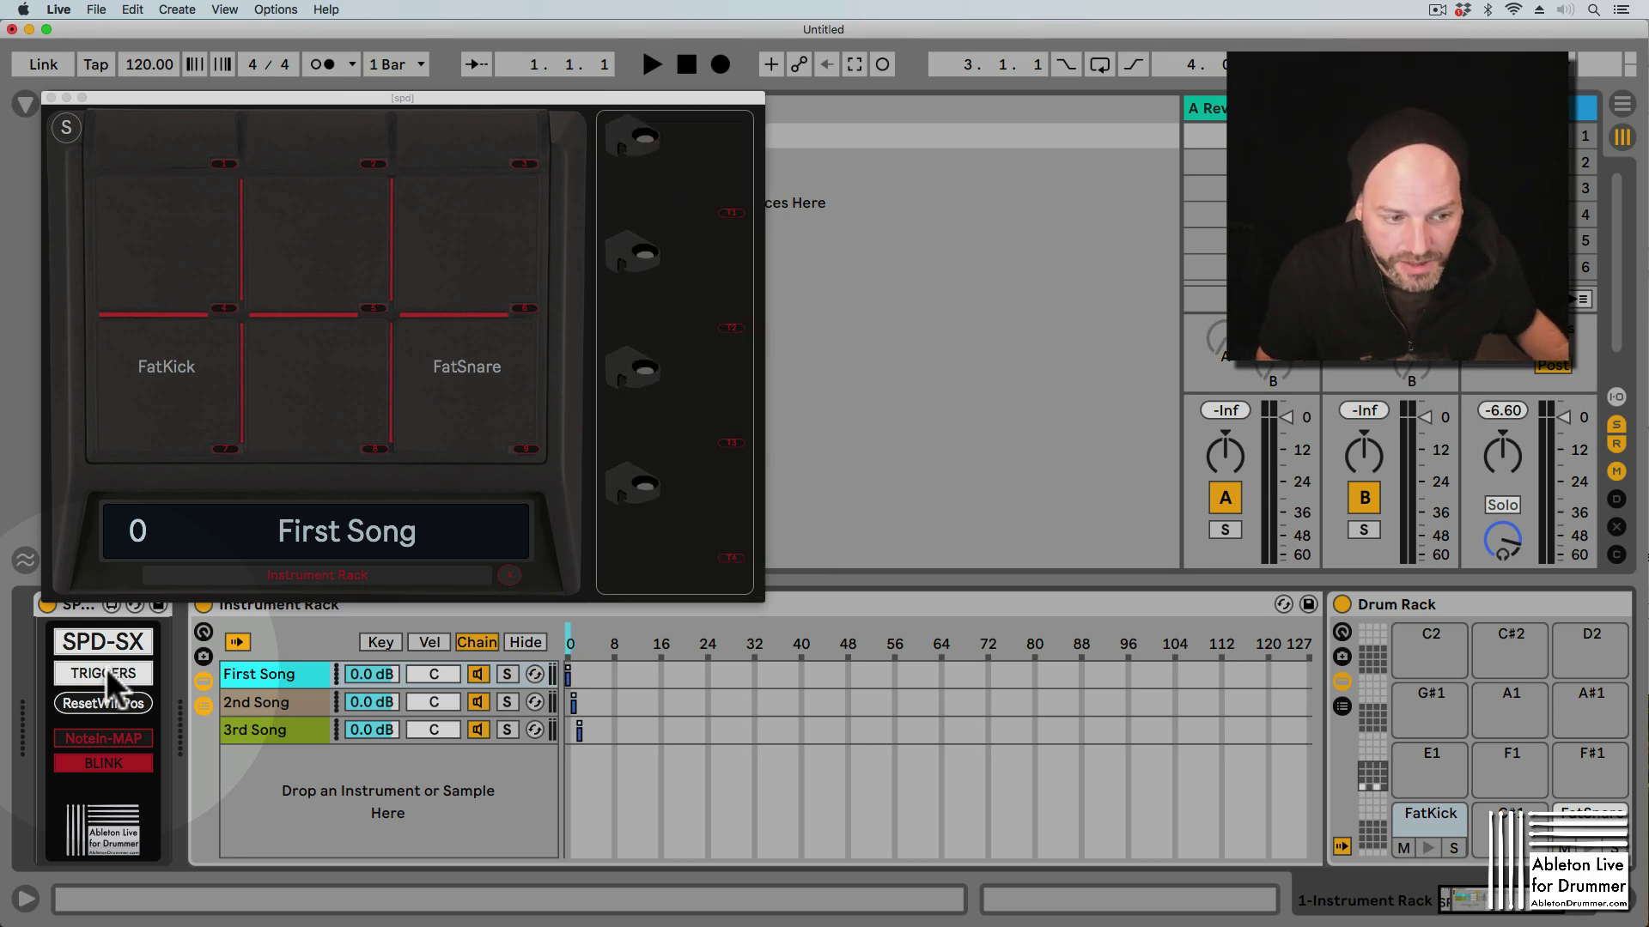
pyautogui.click(107, 674)
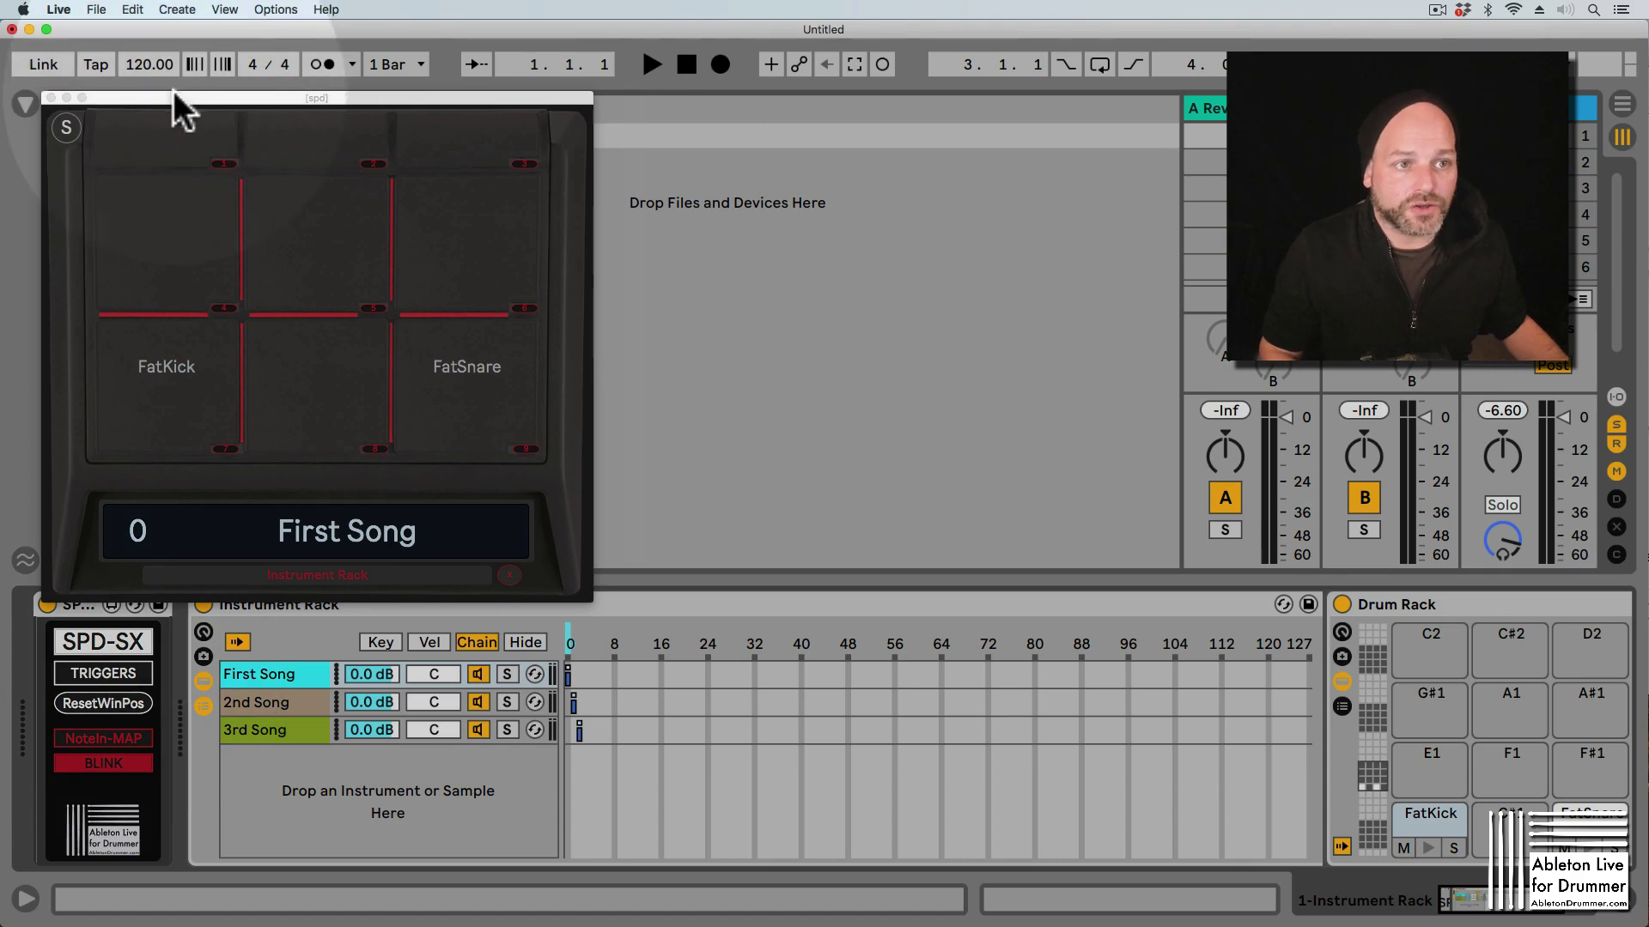
pyautogui.moveTo(174, 92); pyautogui.dragTo(421, 58)
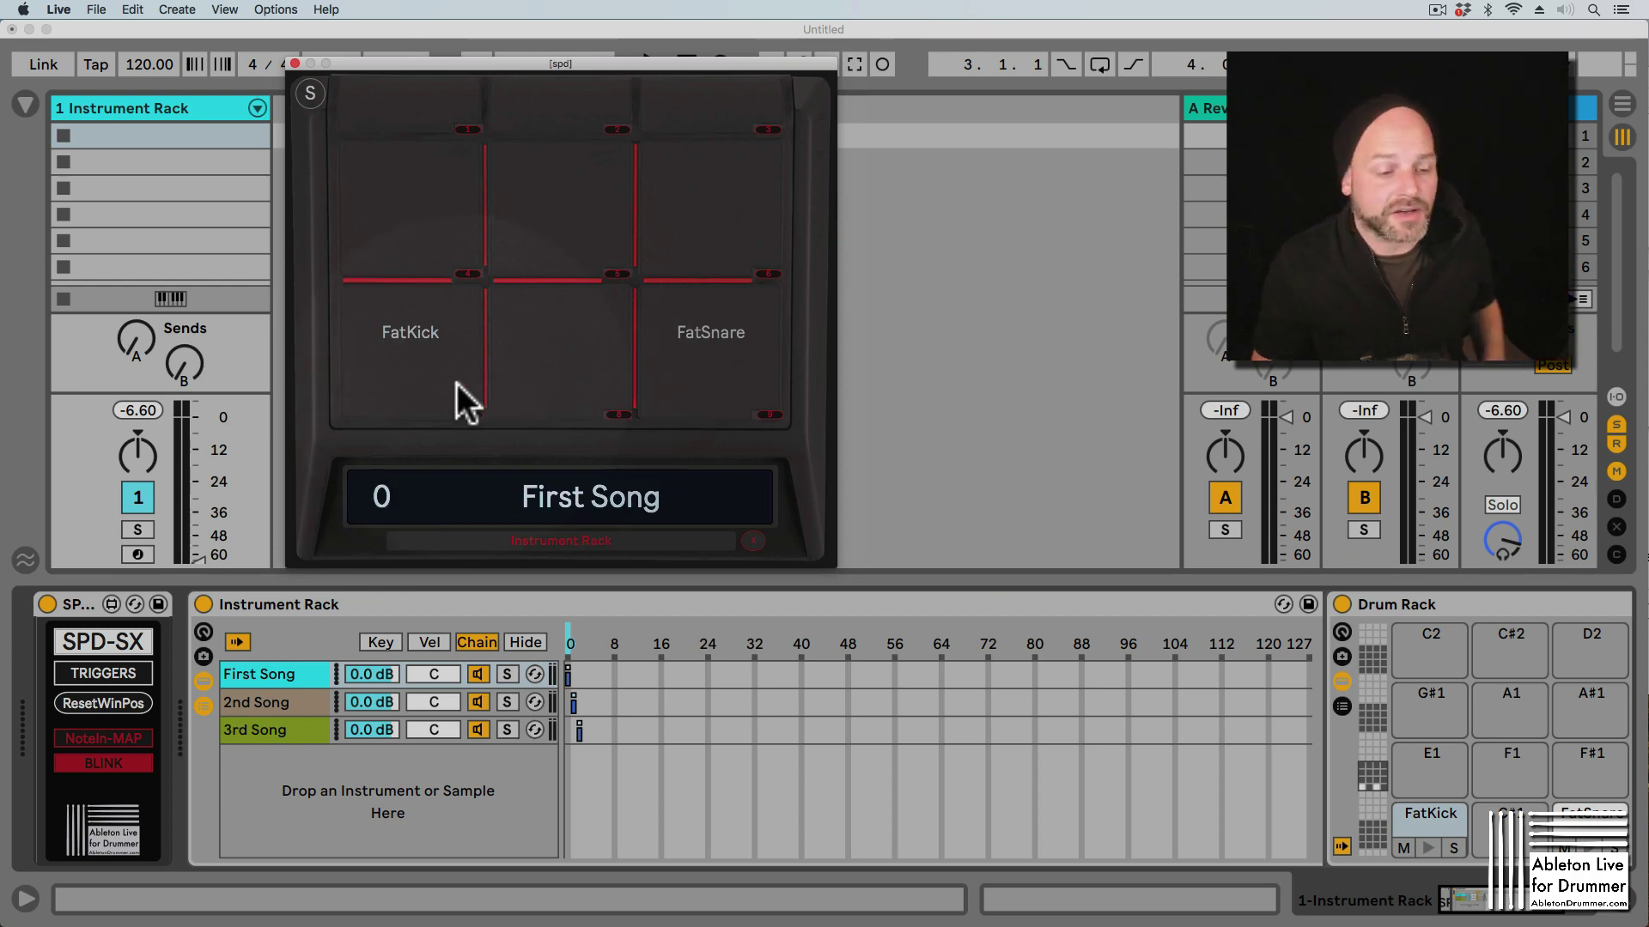
# - Show the SPD-SX pad note mapping and enable note input on the bottom-left pad
pyautogui.click(100, 741)
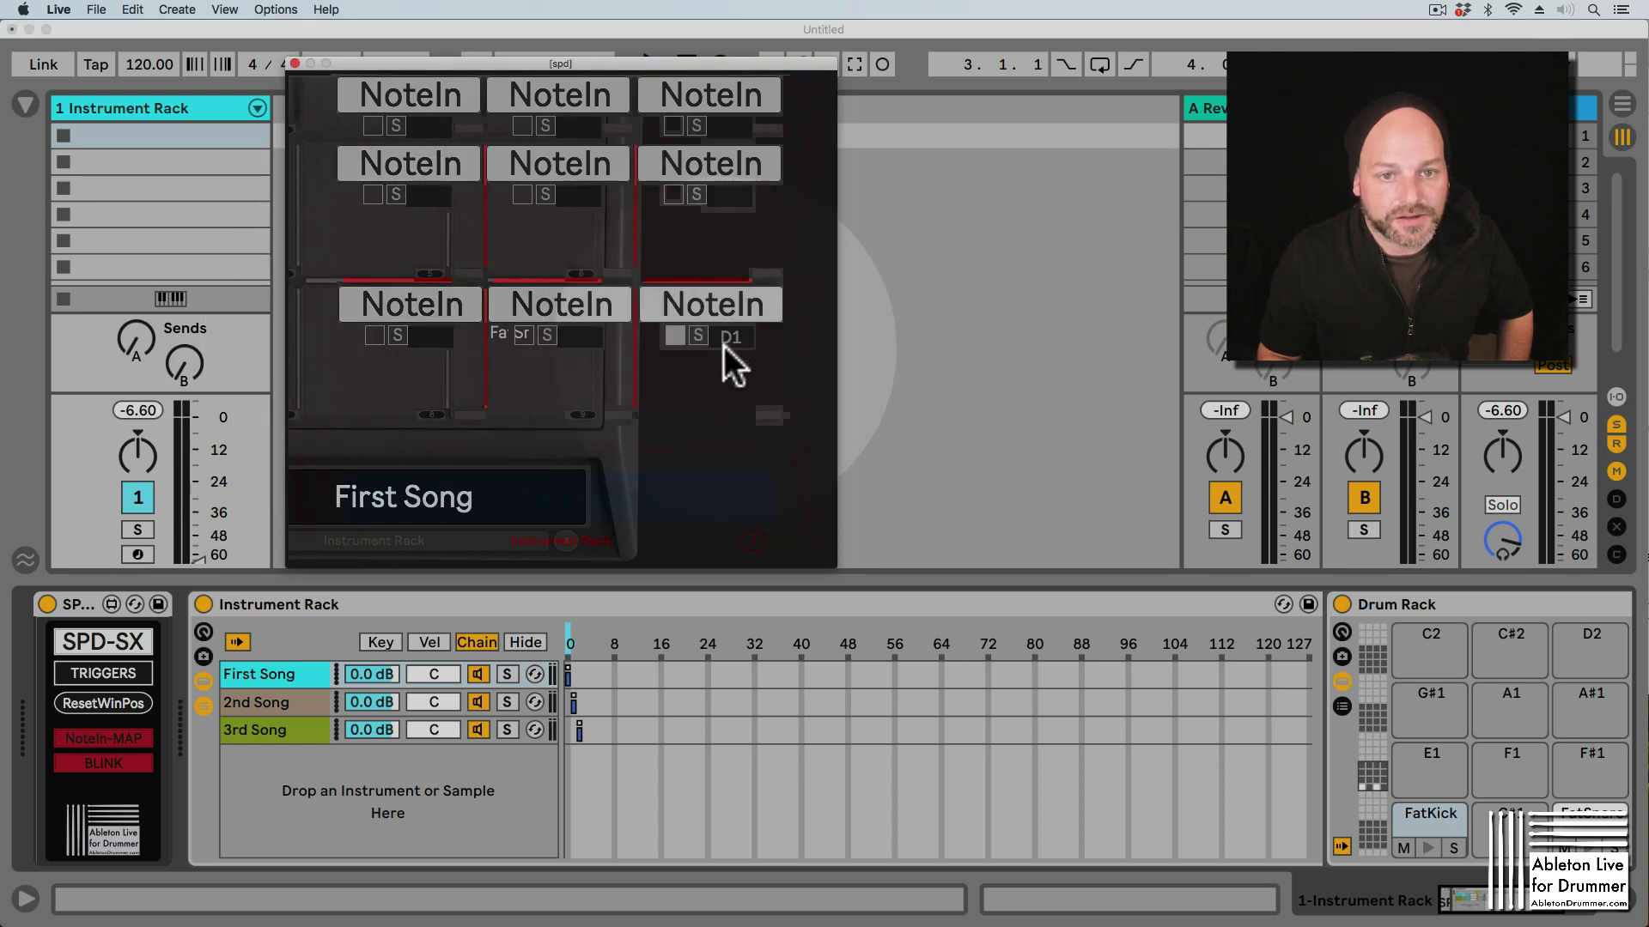
pyautogui.click(103, 673)
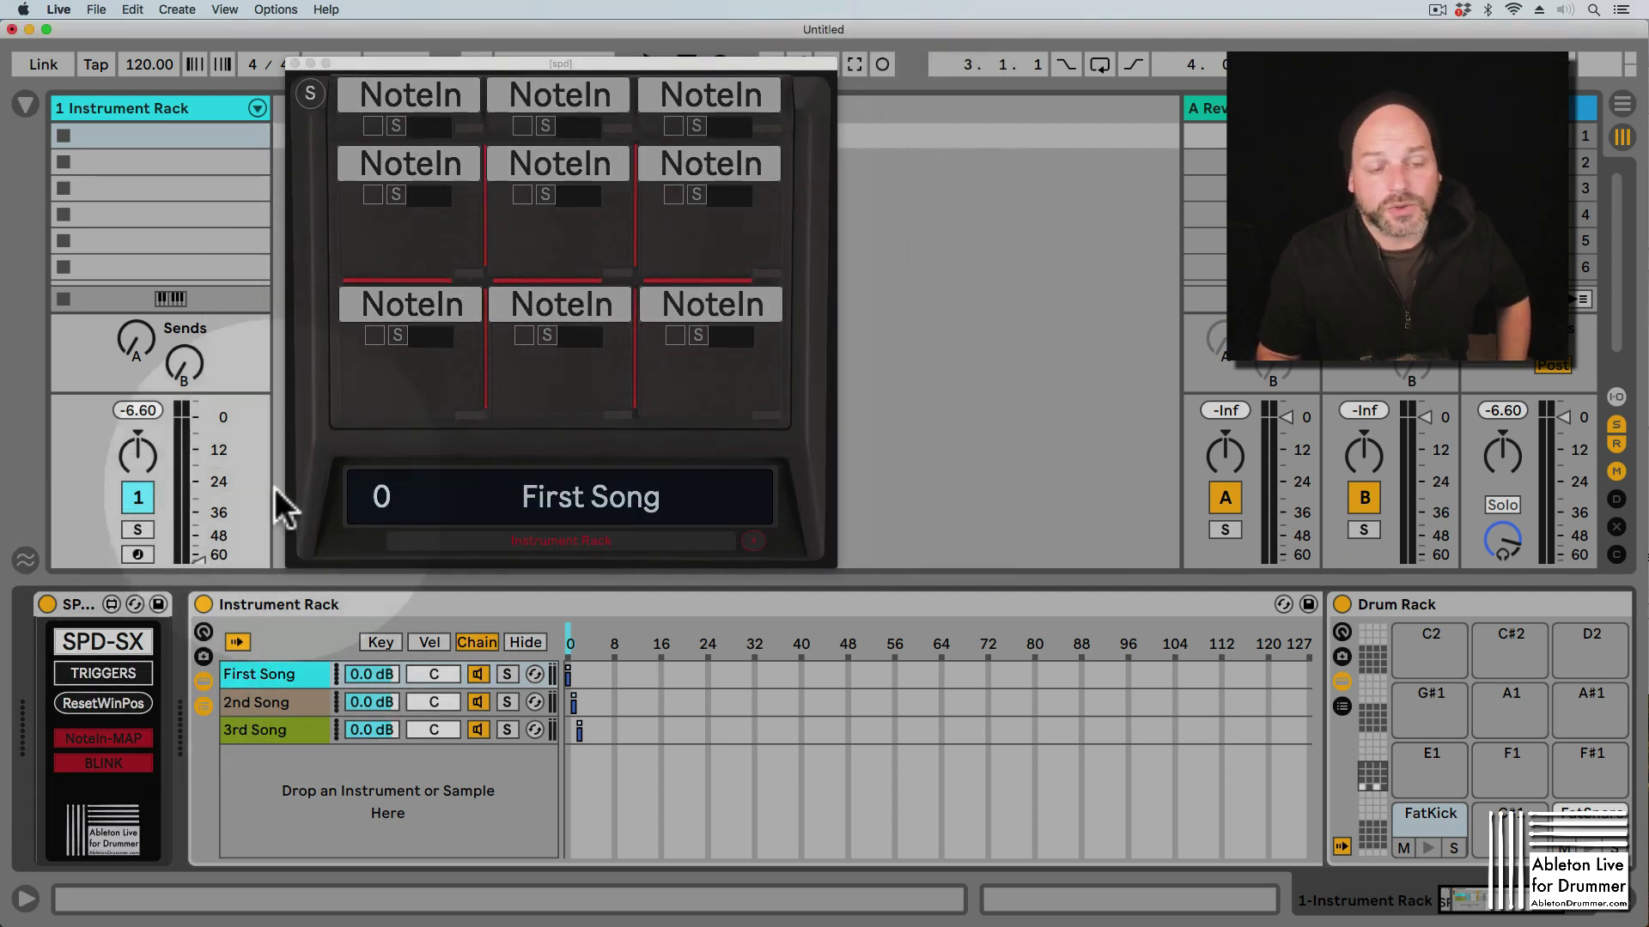
pyautogui.click(375, 334)
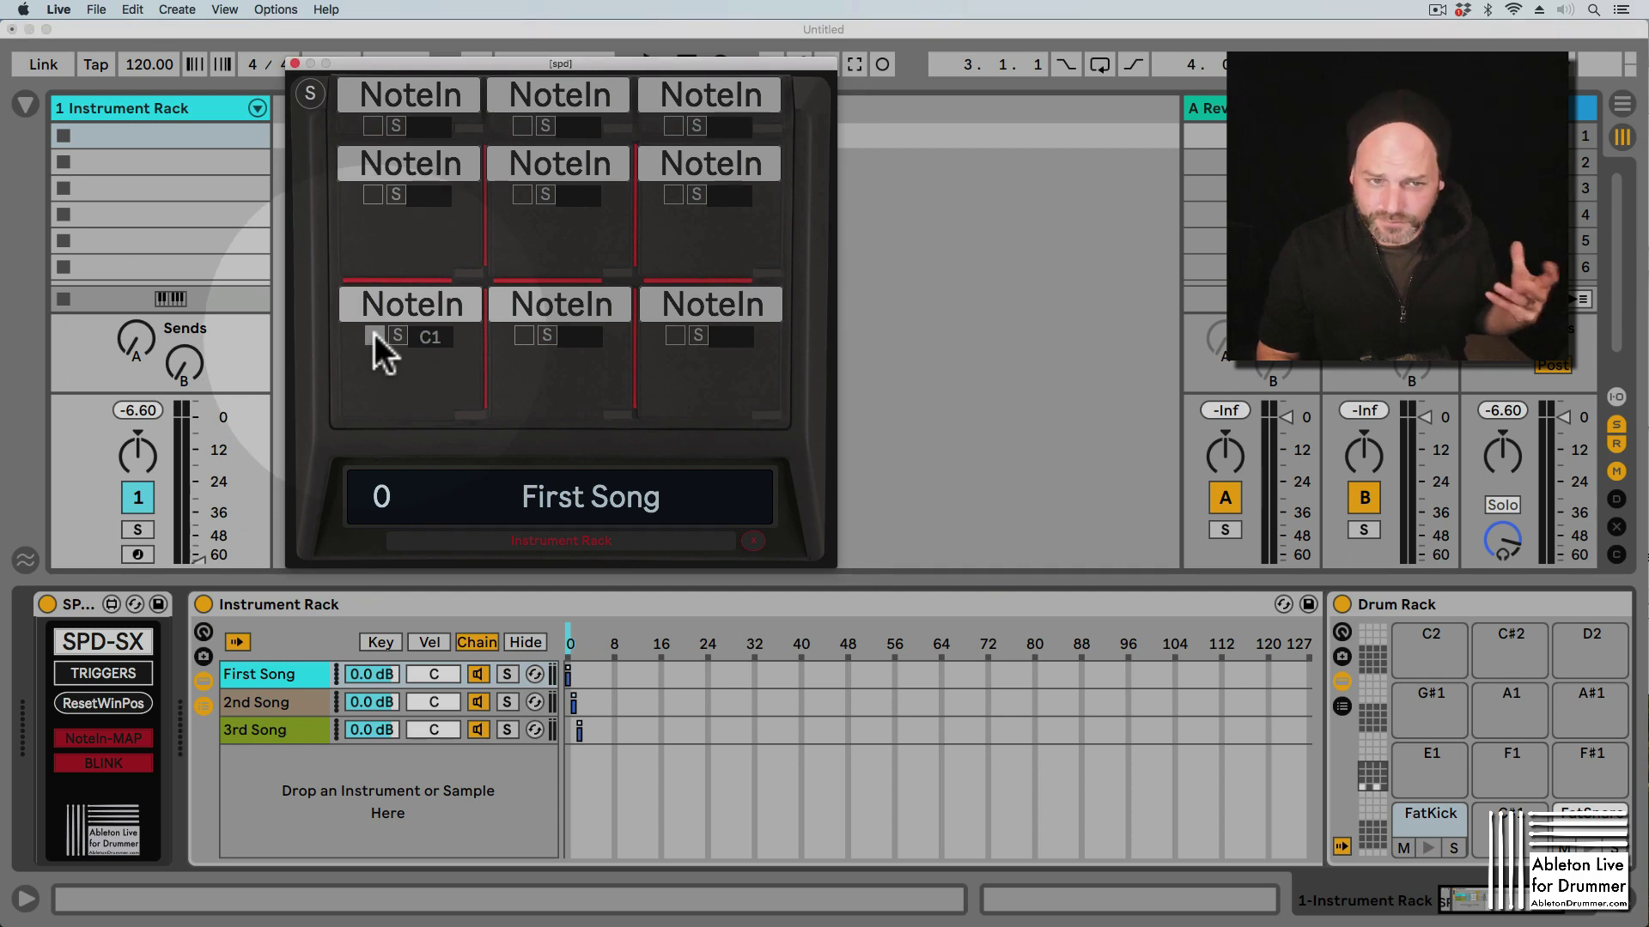
pyautogui.click(374, 335)
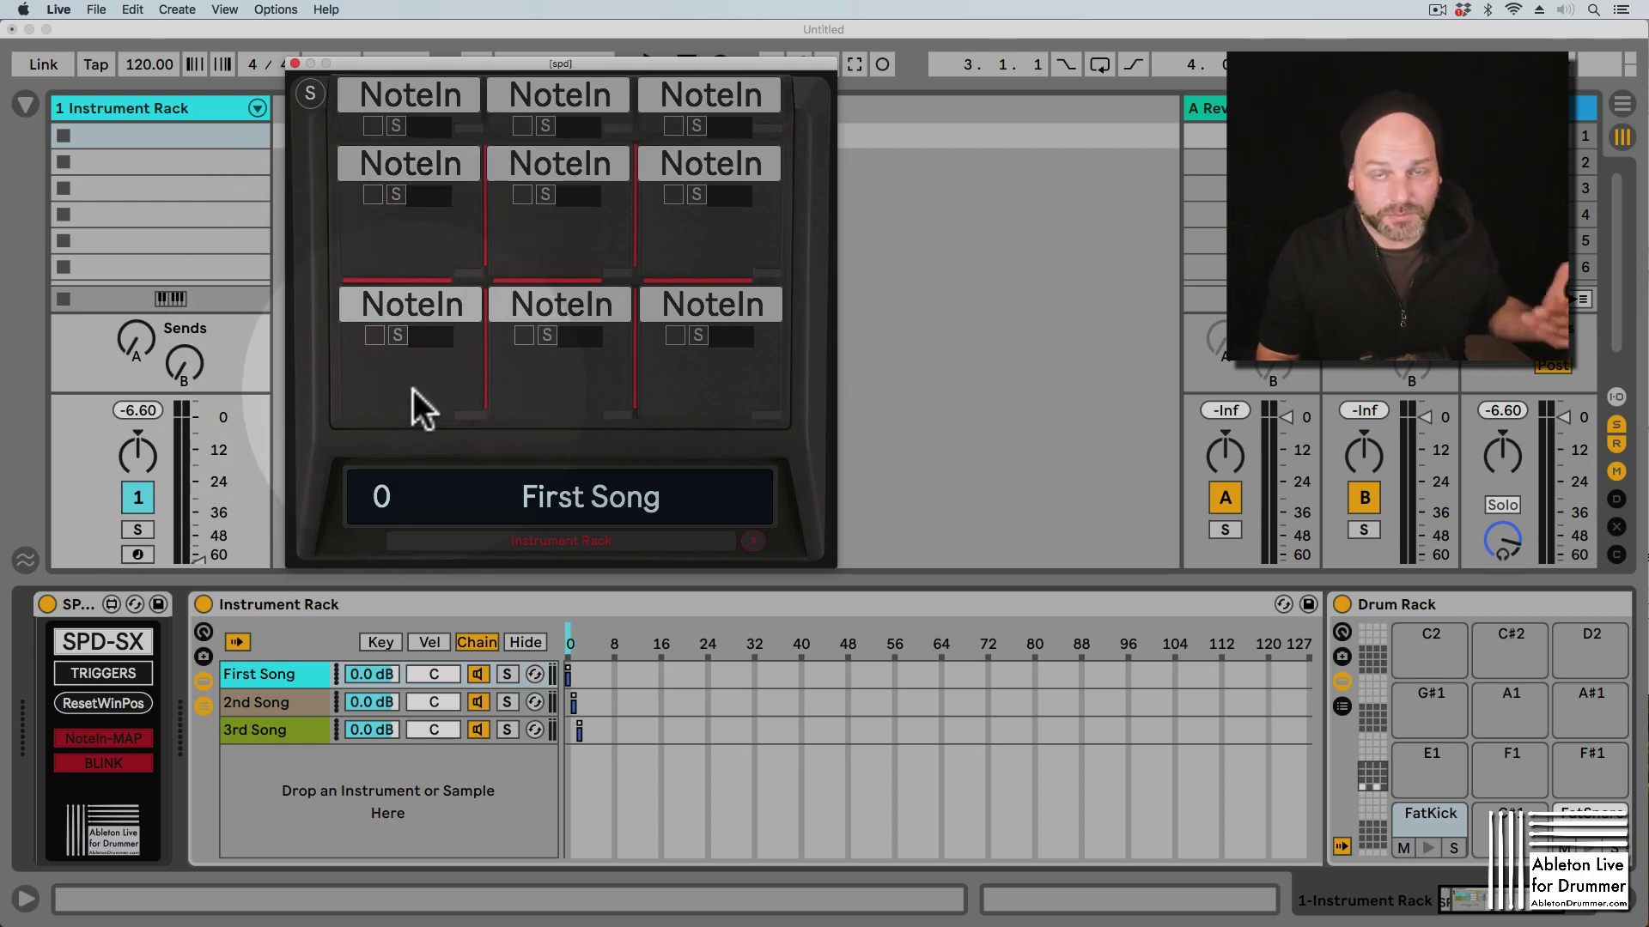
pyautogui.click(375, 335)
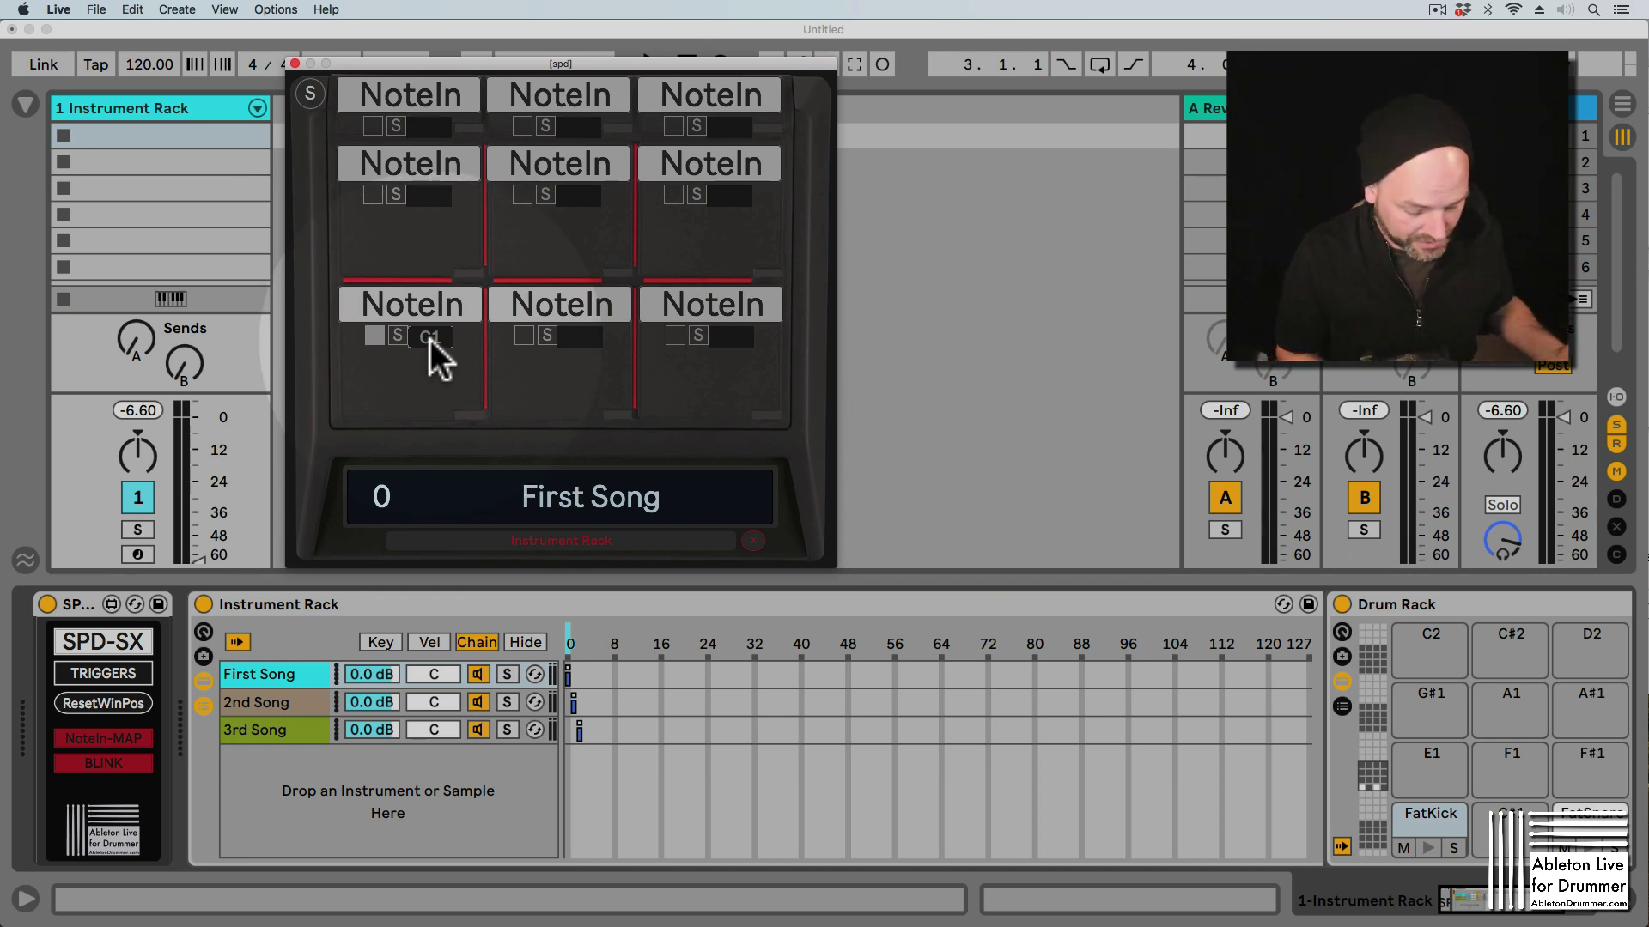
pyautogui.scroll(-3, 430, 338)
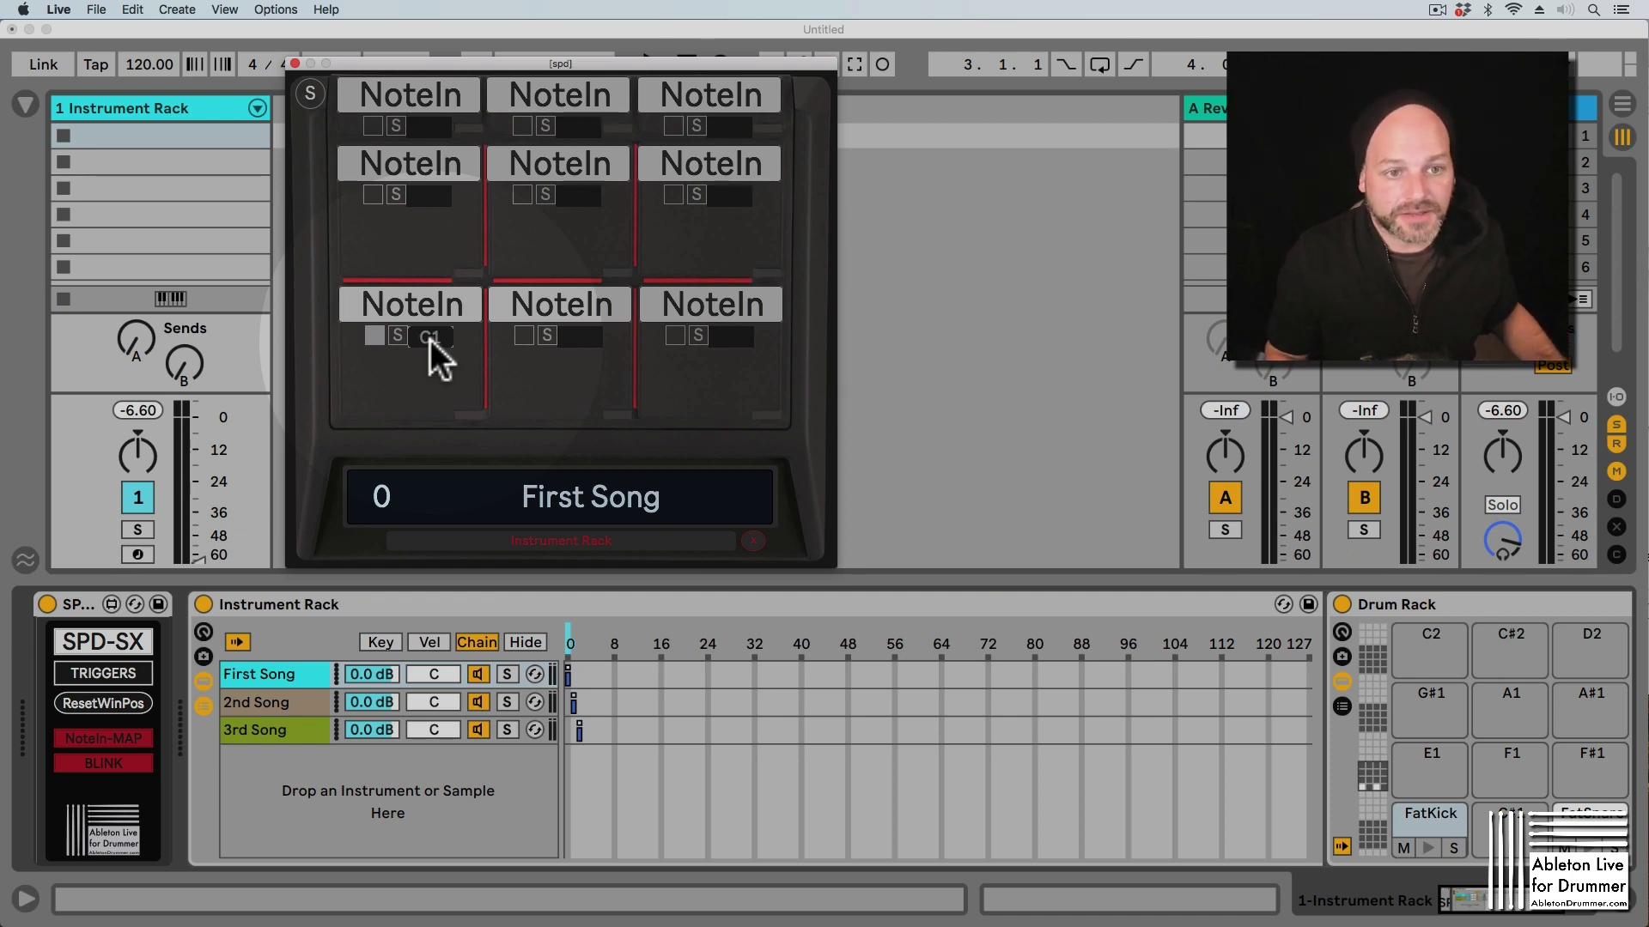
pyautogui.click(395, 338)
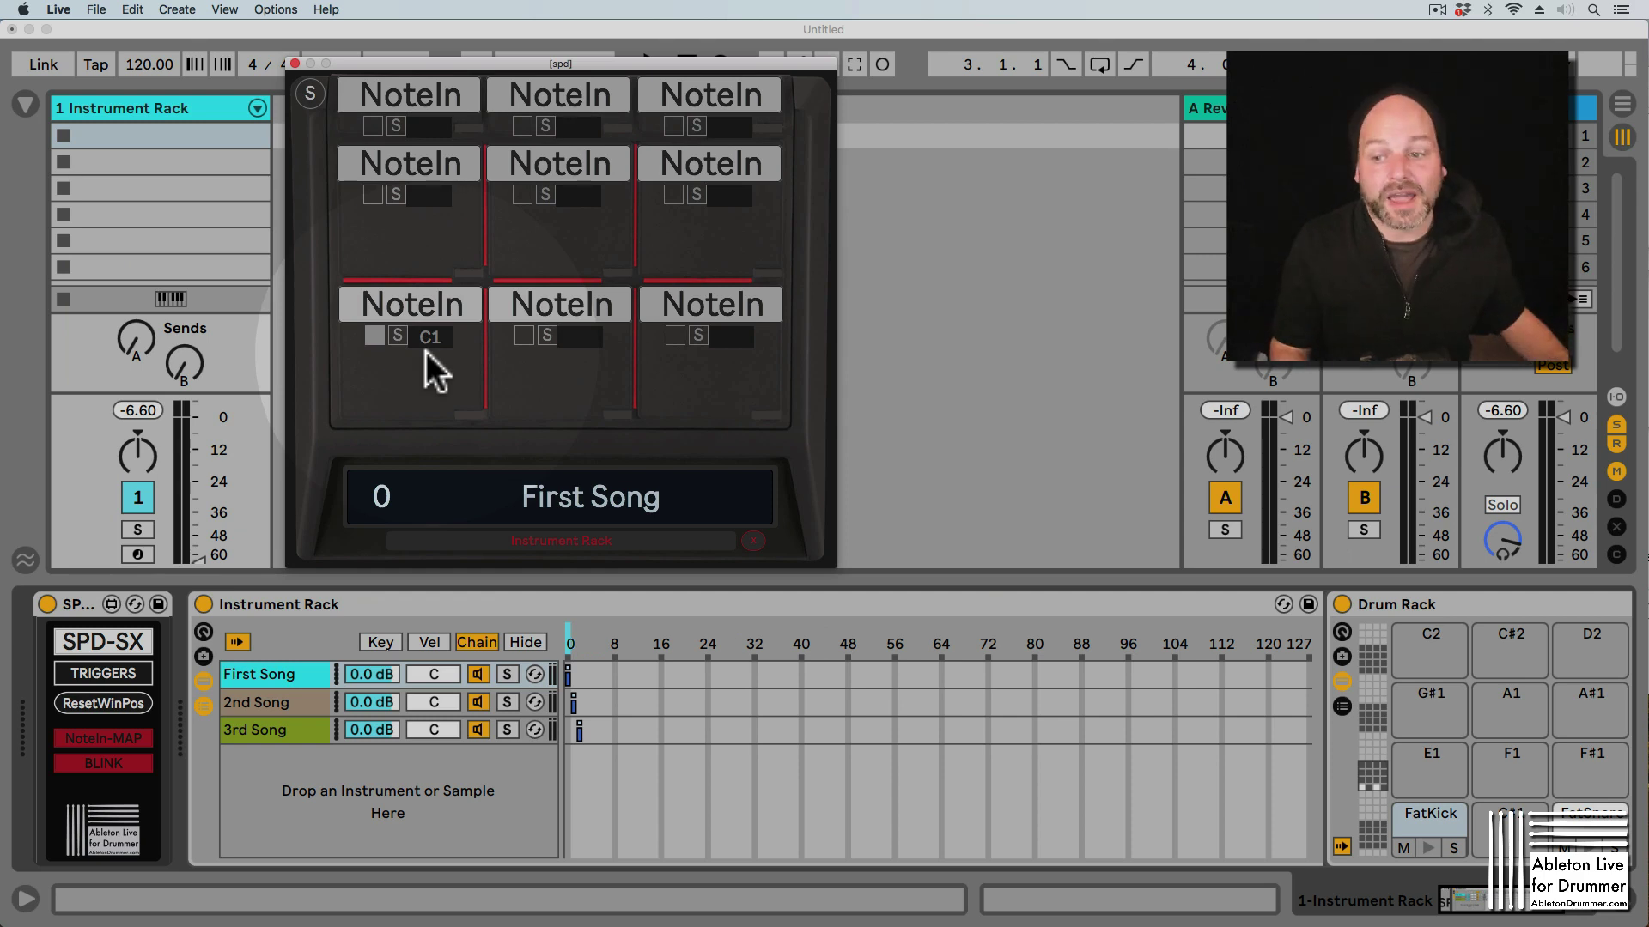
# - Move the FatKick sample from C1 to E1 in the Drum Rack, then turn NoteIn-MAP off
pyautogui.click(1424, 824)
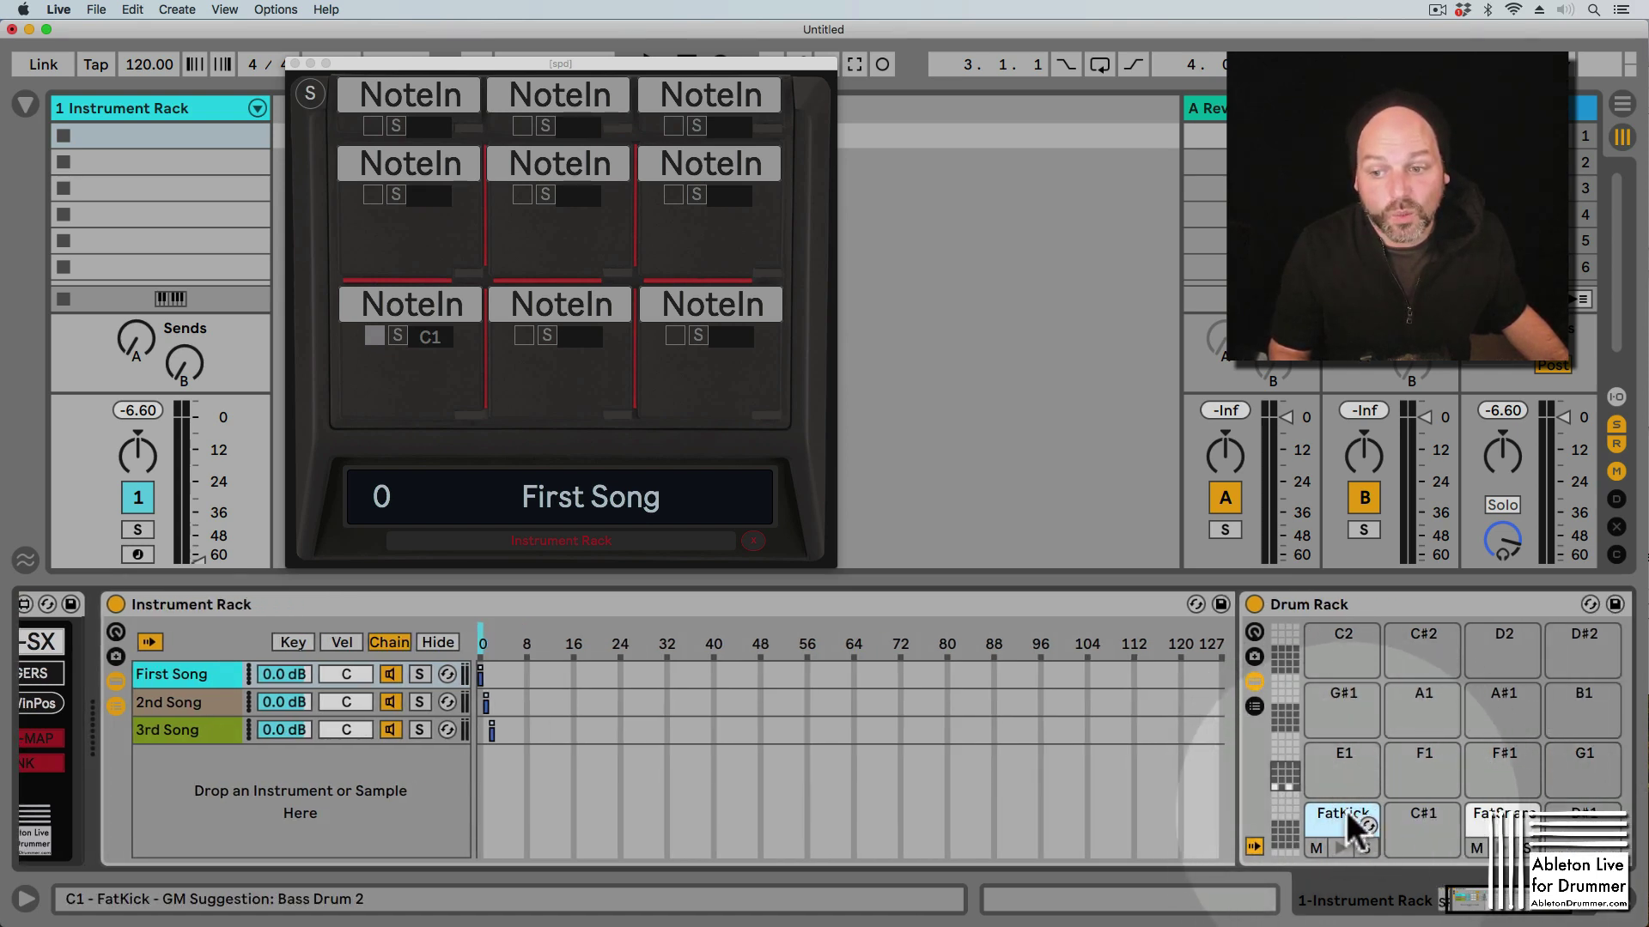
pyautogui.moveTo(1346, 814)
pyautogui.mouseDown()
pyautogui.moveTo(1344, 769)
pyautogui.moveTo(1374, 858)
pyautogui.moveTo(1354, 828)
pyautogui.mouseUp()
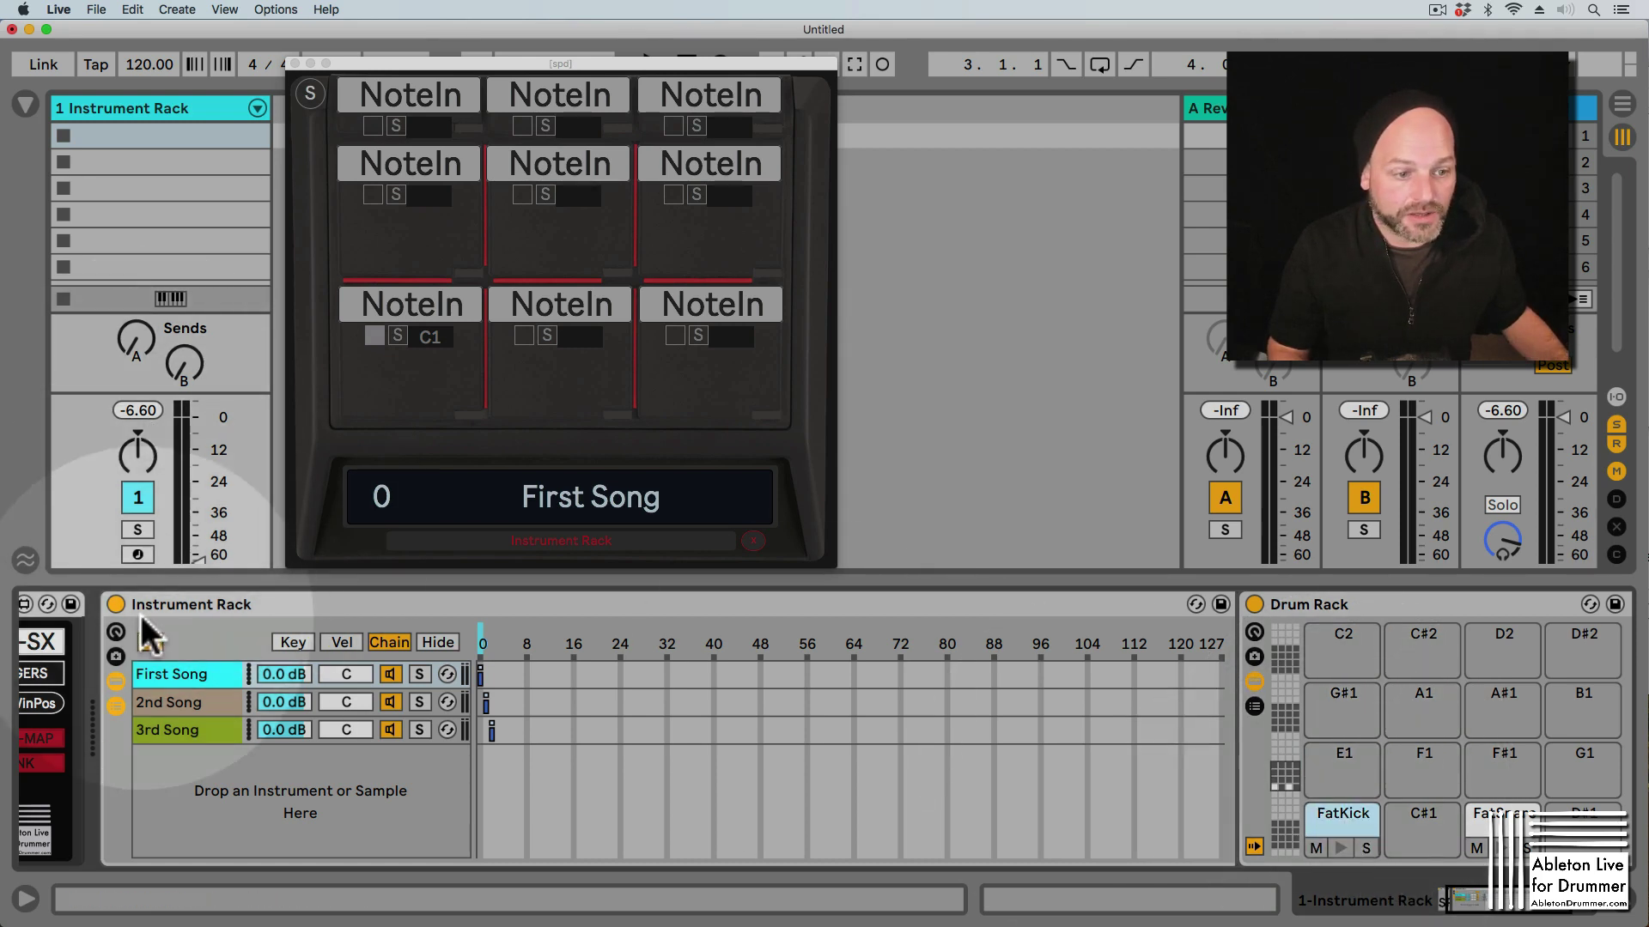
pyautogui.hscroll(-3, 148, 652)
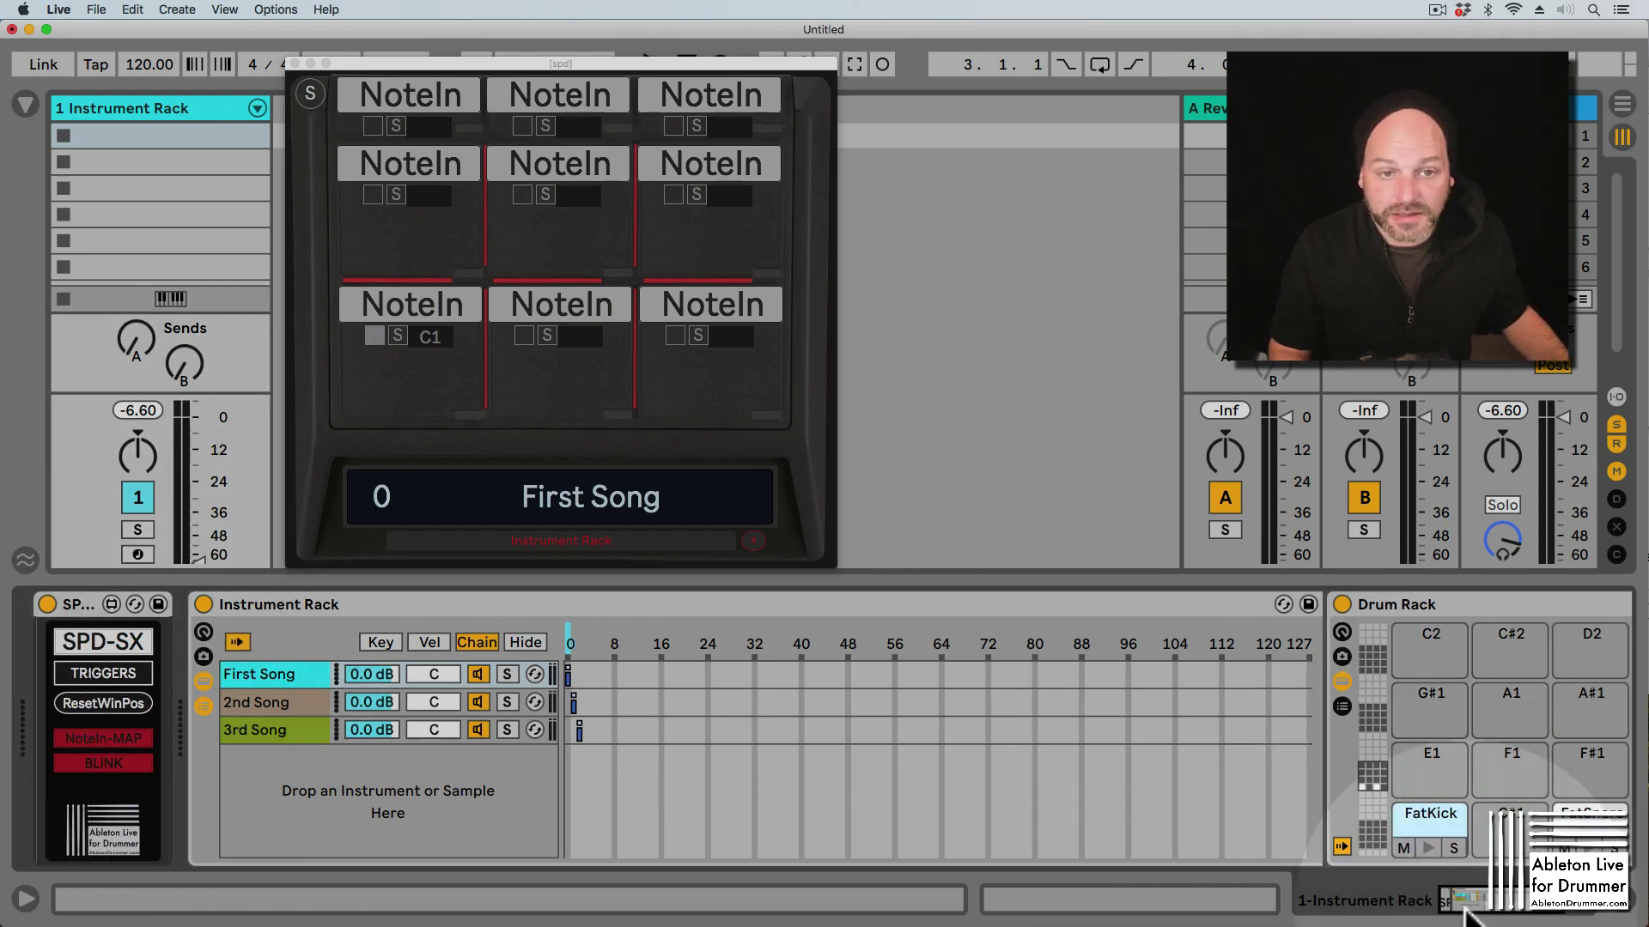
pyautogui.click(115, 738)
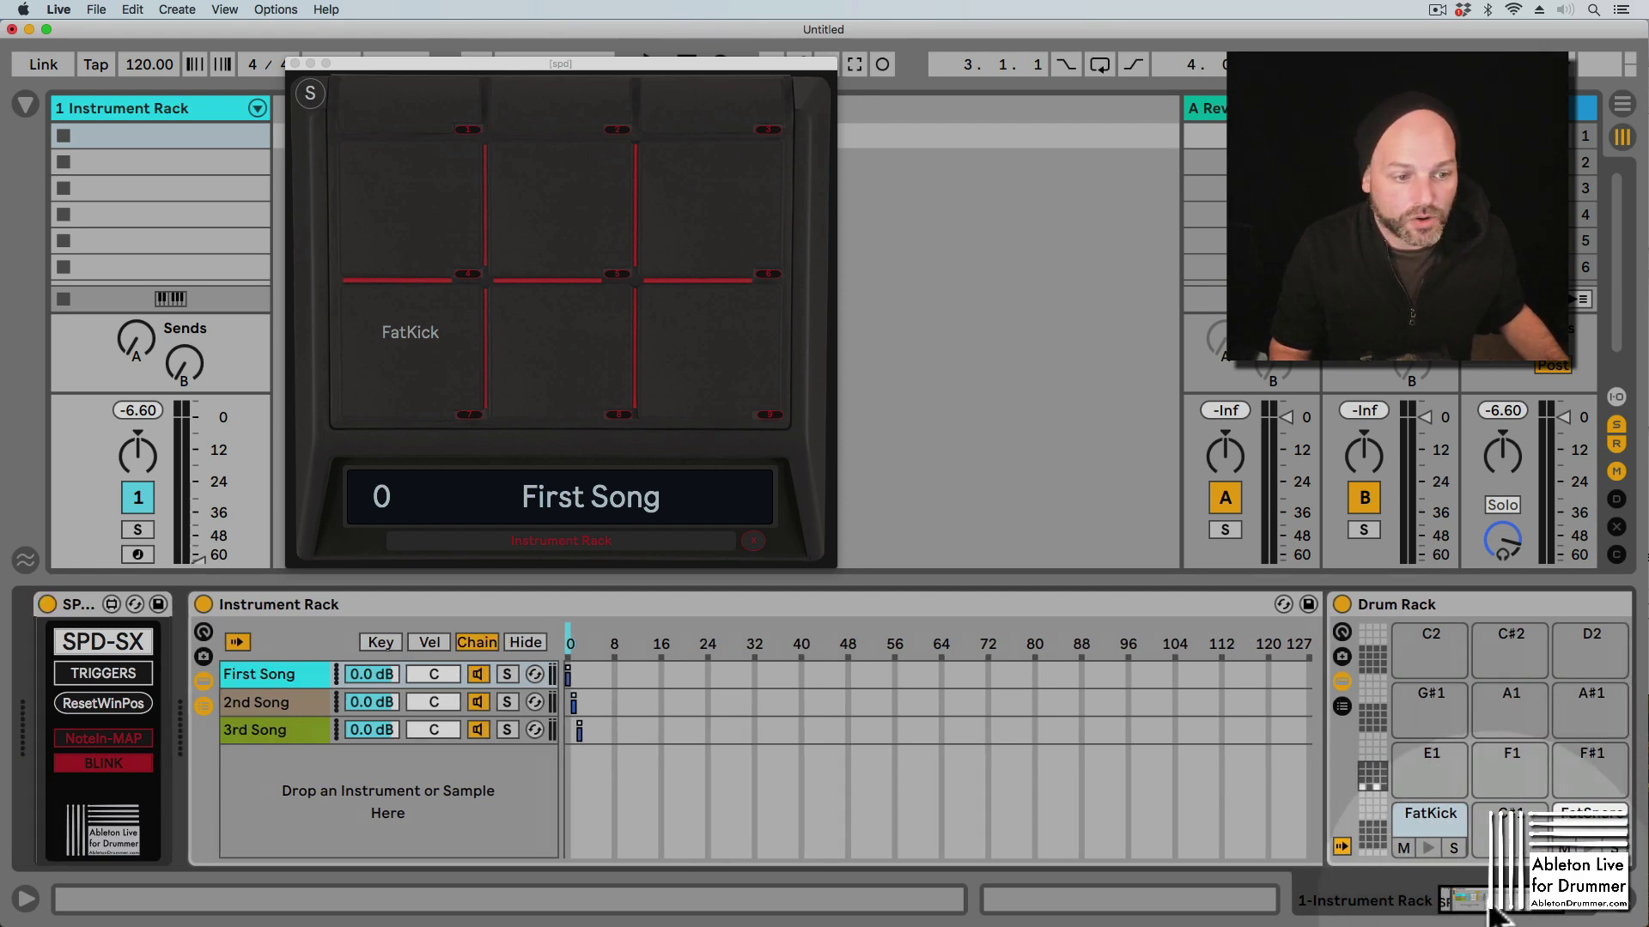
# - Re-enable NoteIn-MAP, assign D1 to the bottom-right pad, and check the FatSnare pad's note
pyautogui.click(99, 739)
pyautogui.click(673, 335)
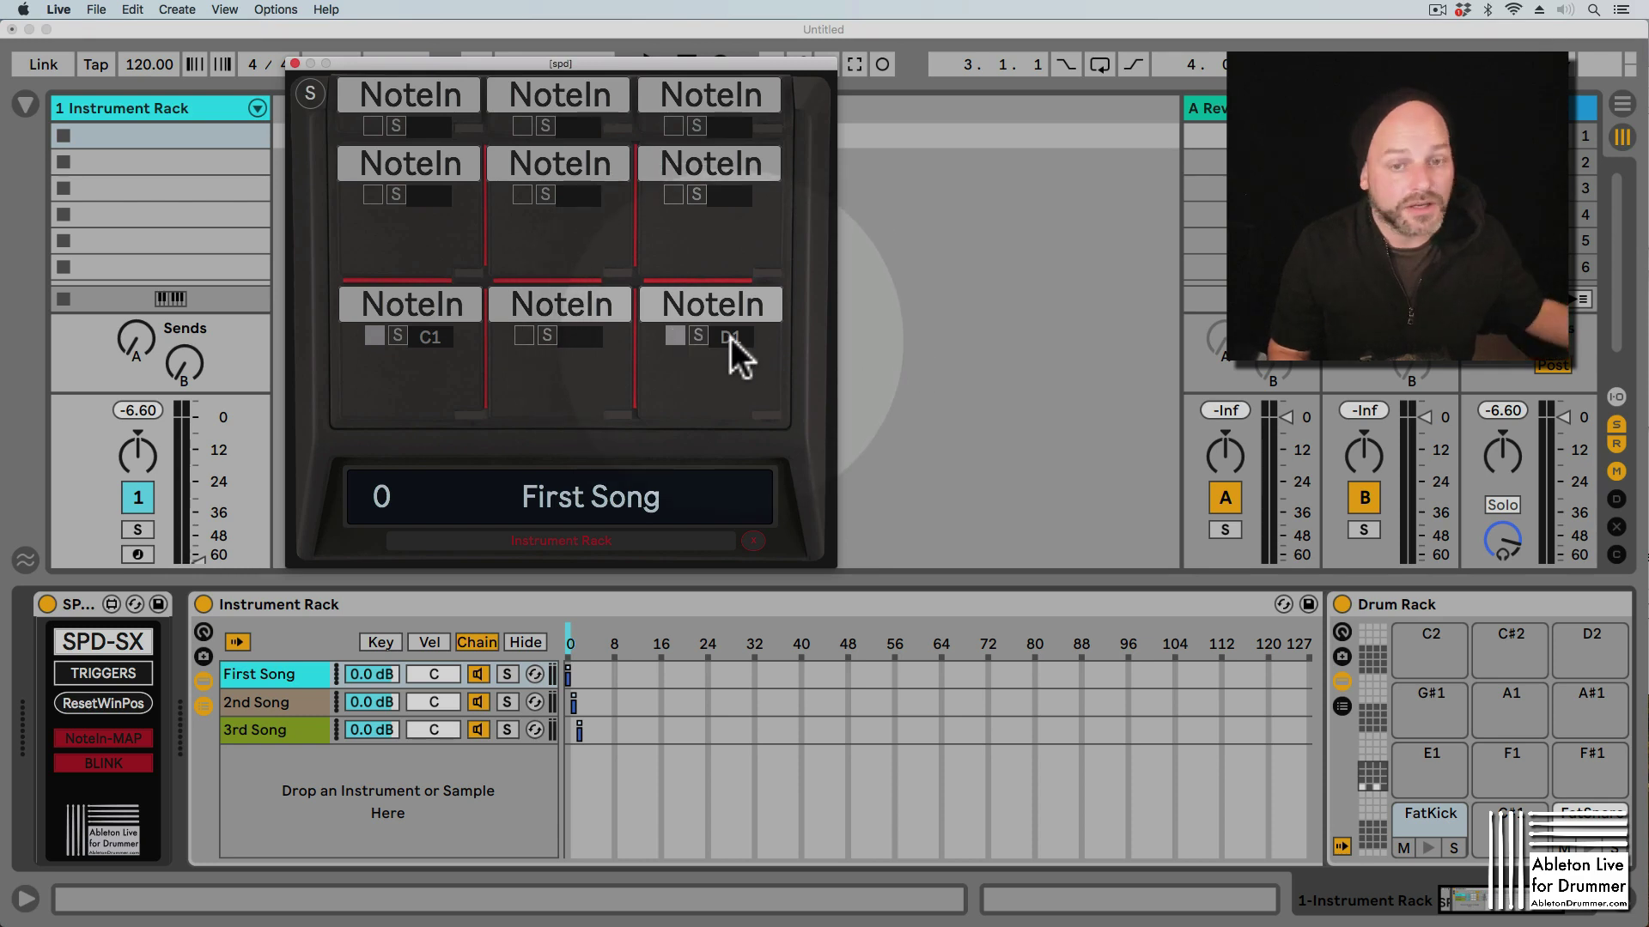
pyautogui.click(1504, 912)
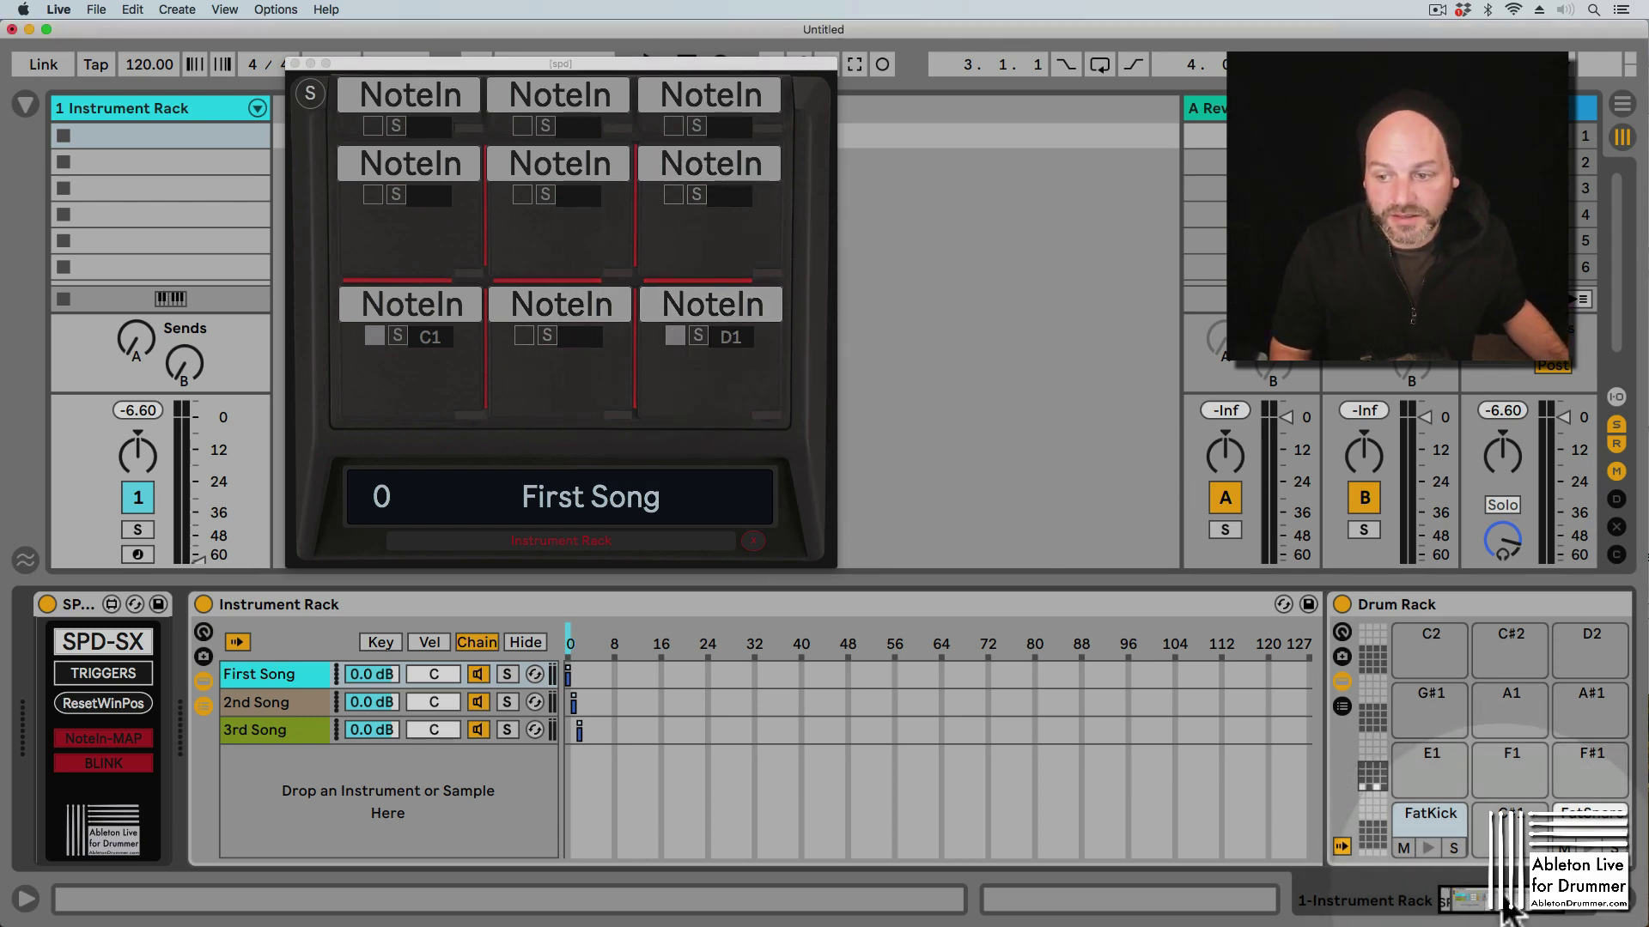
pyautogui.hscroll(5, 1459, 868)
pyautogui.click(1421, 831)
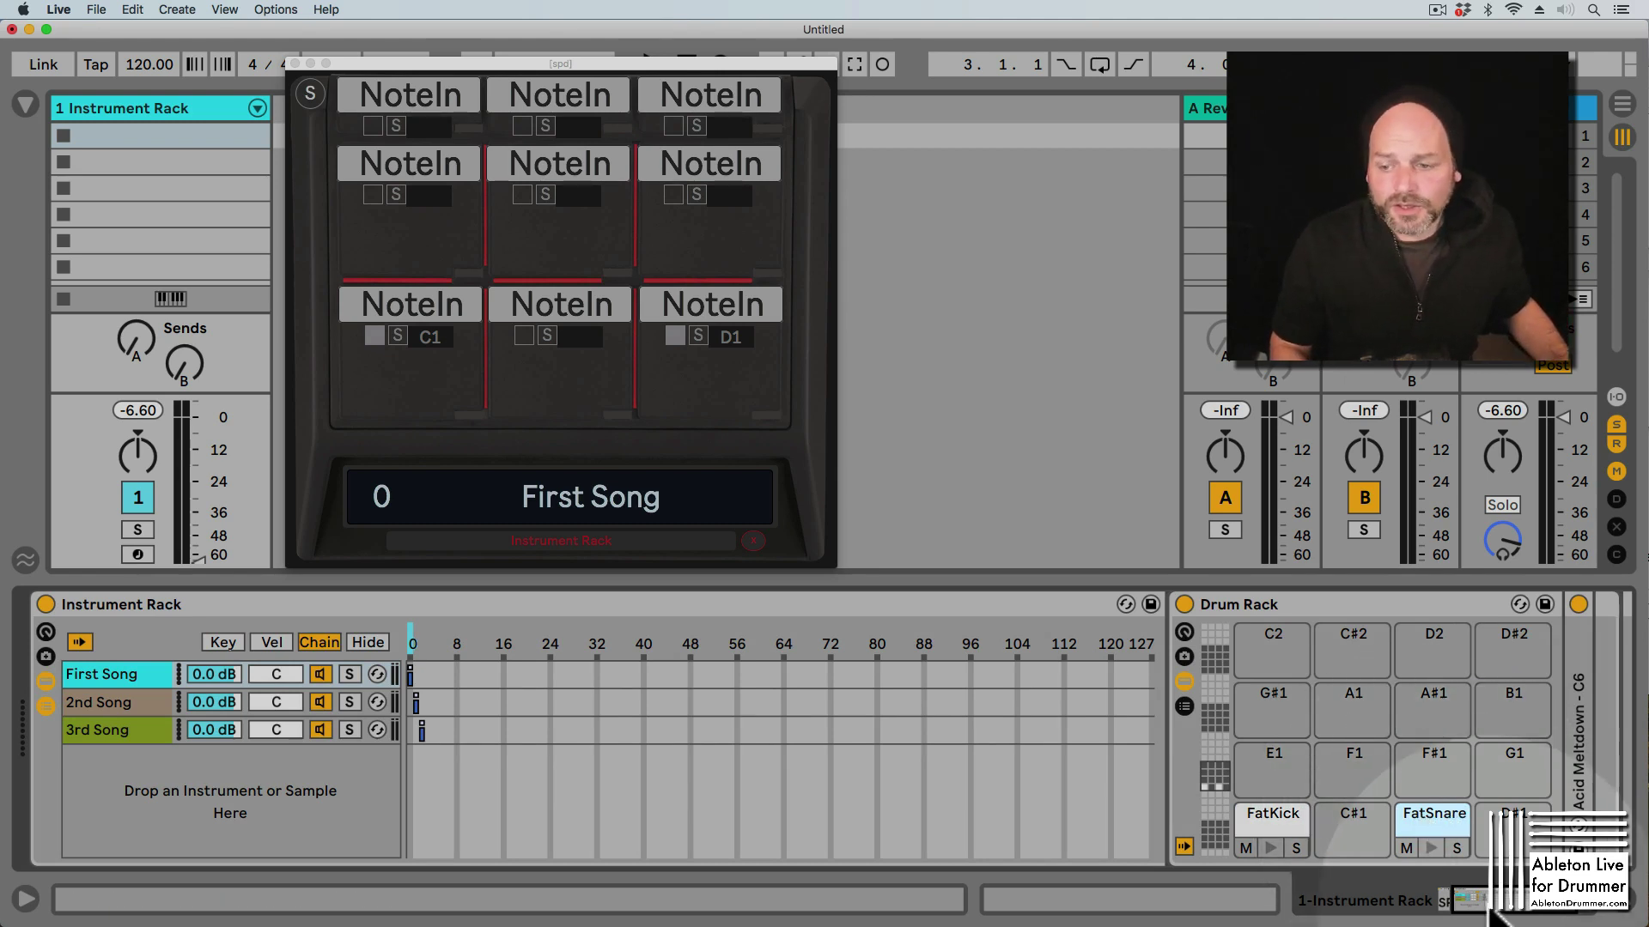
pyautogui.click(1470, 902)
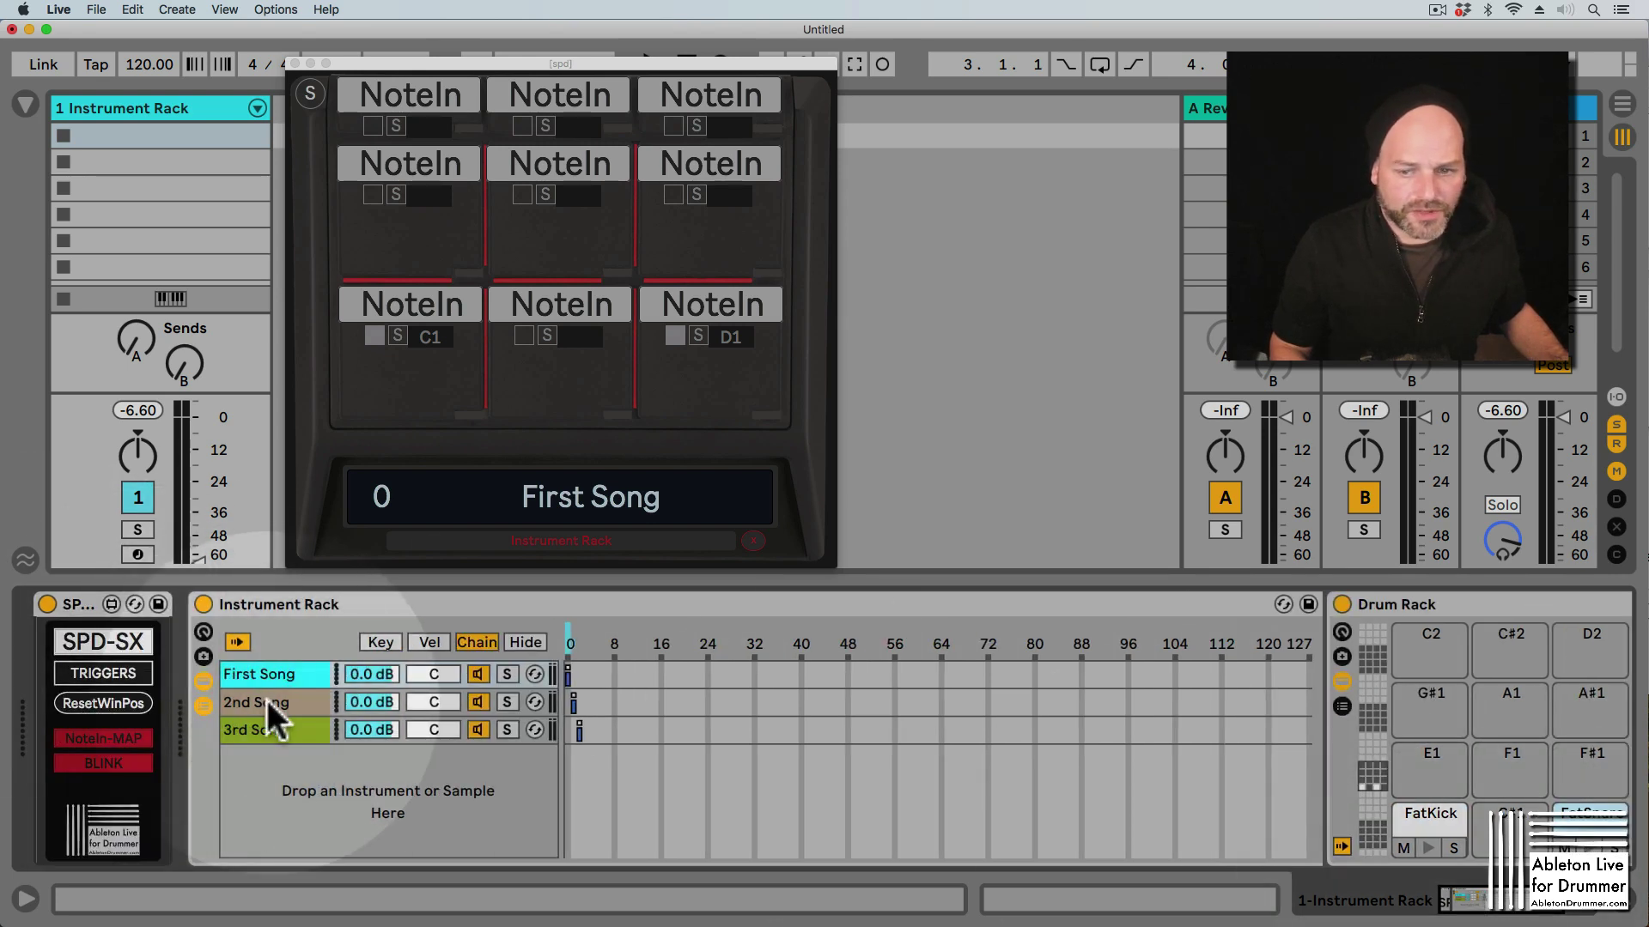
# - Select the 2nd Song chain and set the middle-left pad's NoteIn to F1
pyautogui.click(257, 703)
pyautogui.moveTo(1512, 769)
pyautogui.mouseDown()
pyautogui.moveTo(1513, 717)
pyautogui.moveTo(1518, 772)
pyautogui.mouseUp()
pyautogui.click(371, 193)
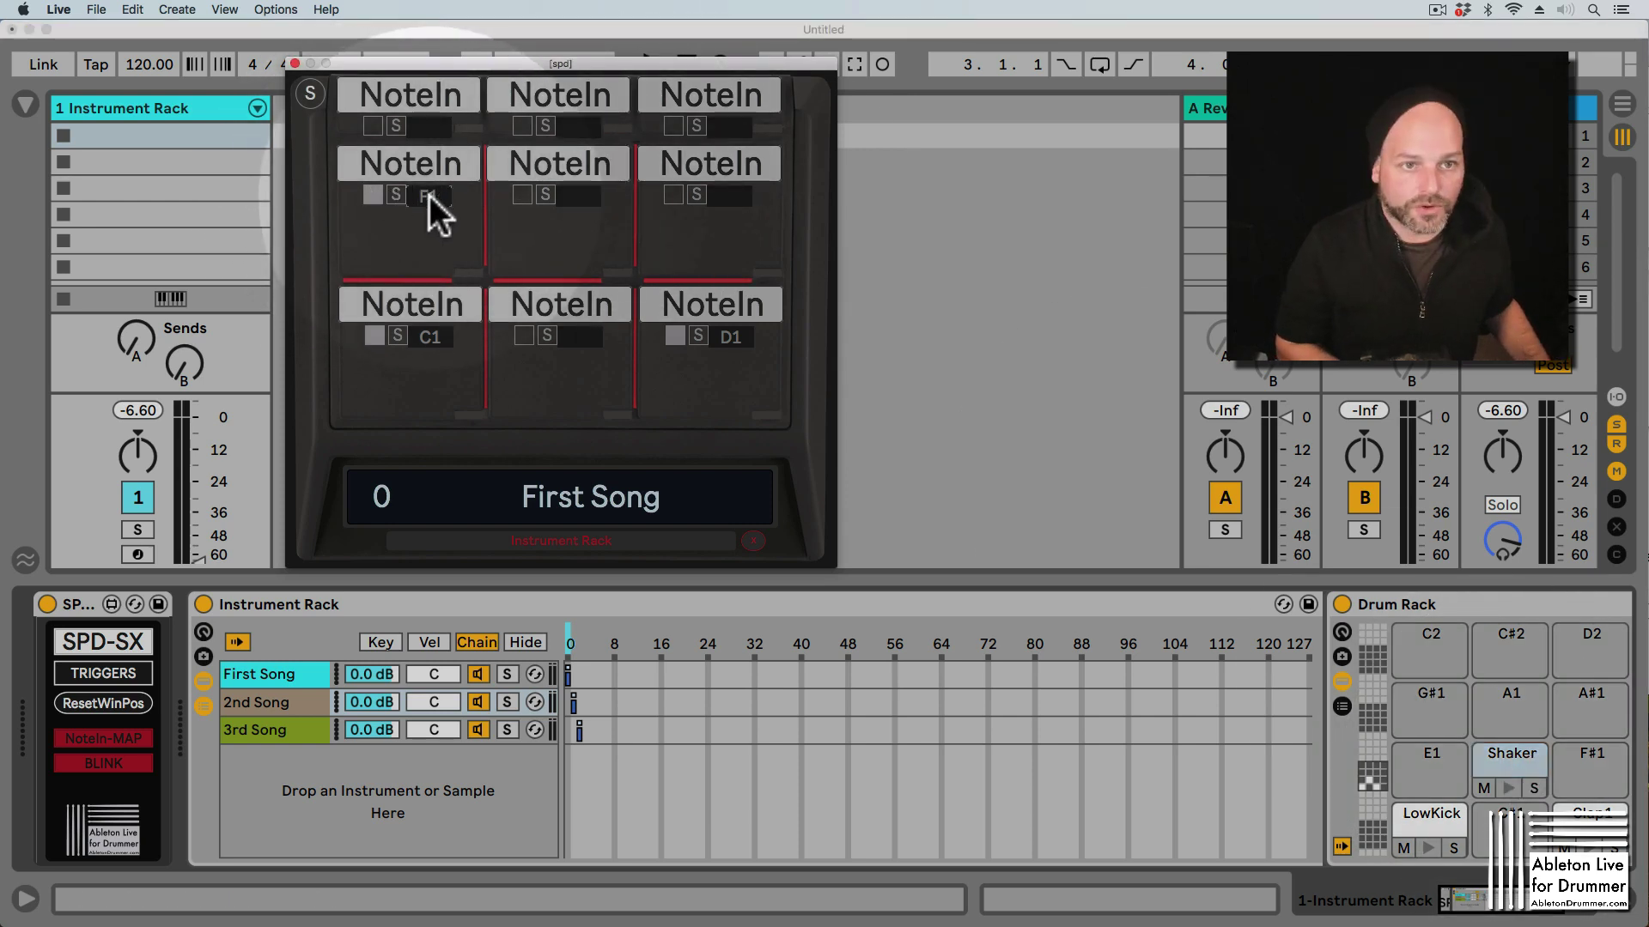
pyautogui.moveTo(430, 194); pyautogui.dragTo(384, 196)
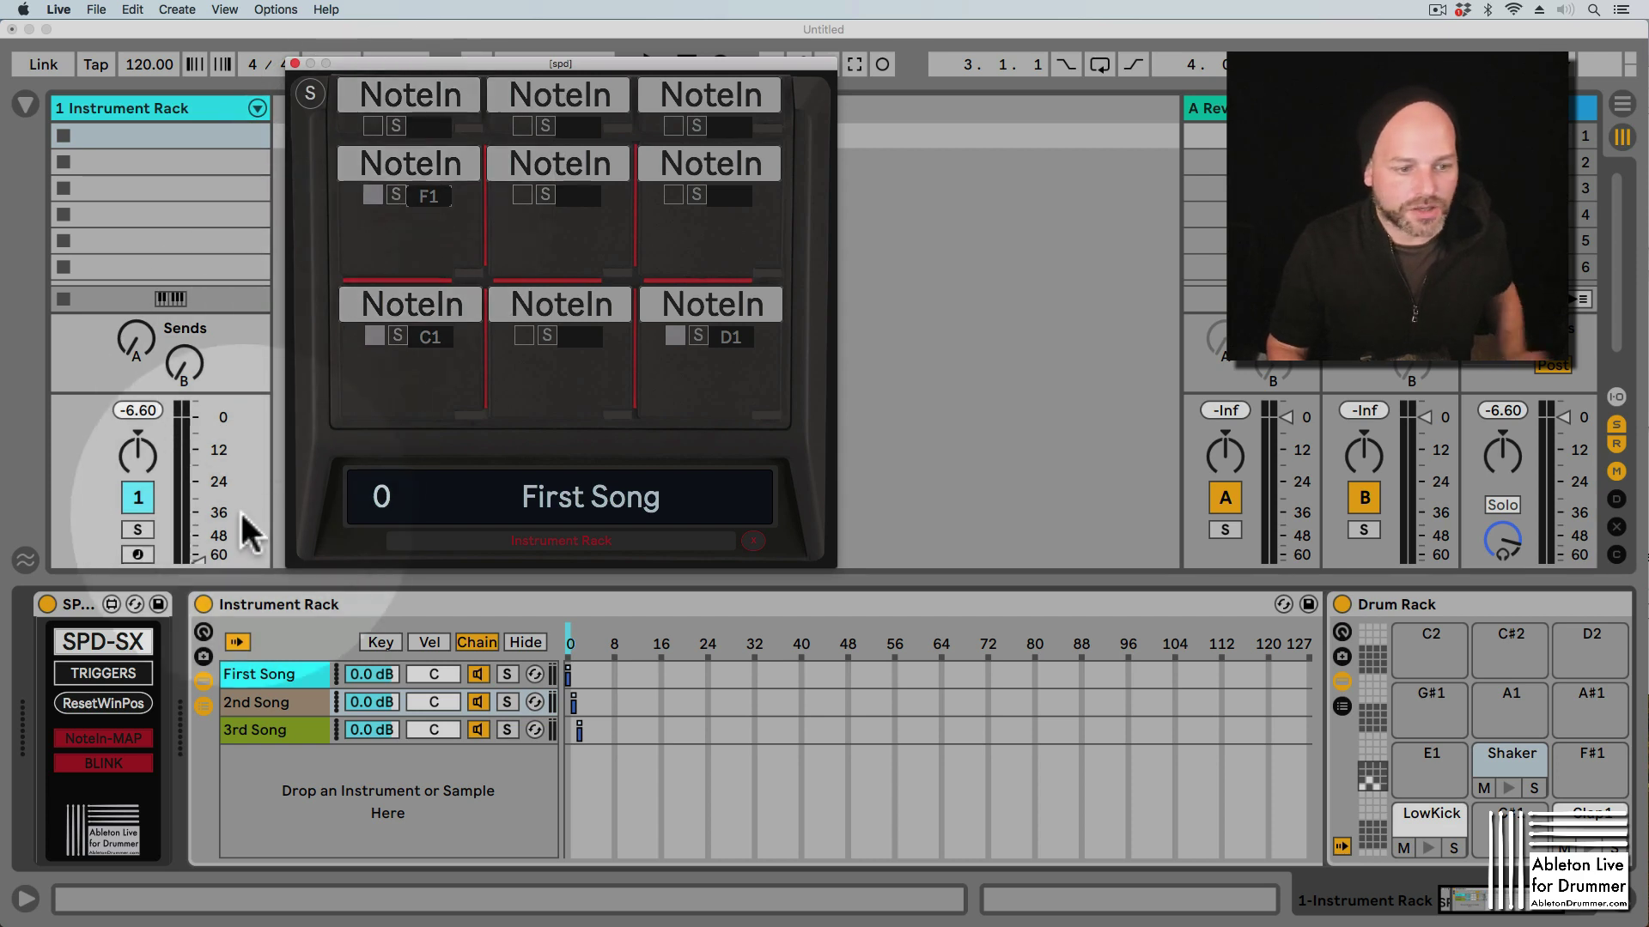
# - Turn NoteIn-MAP off and switch chains until the pads read Shaker, LowKick and Clap1 from 2nd Song
pyautogui.click(110, 737)
pyautogui.click(110, 736)
pyautogui.click(111, 737)
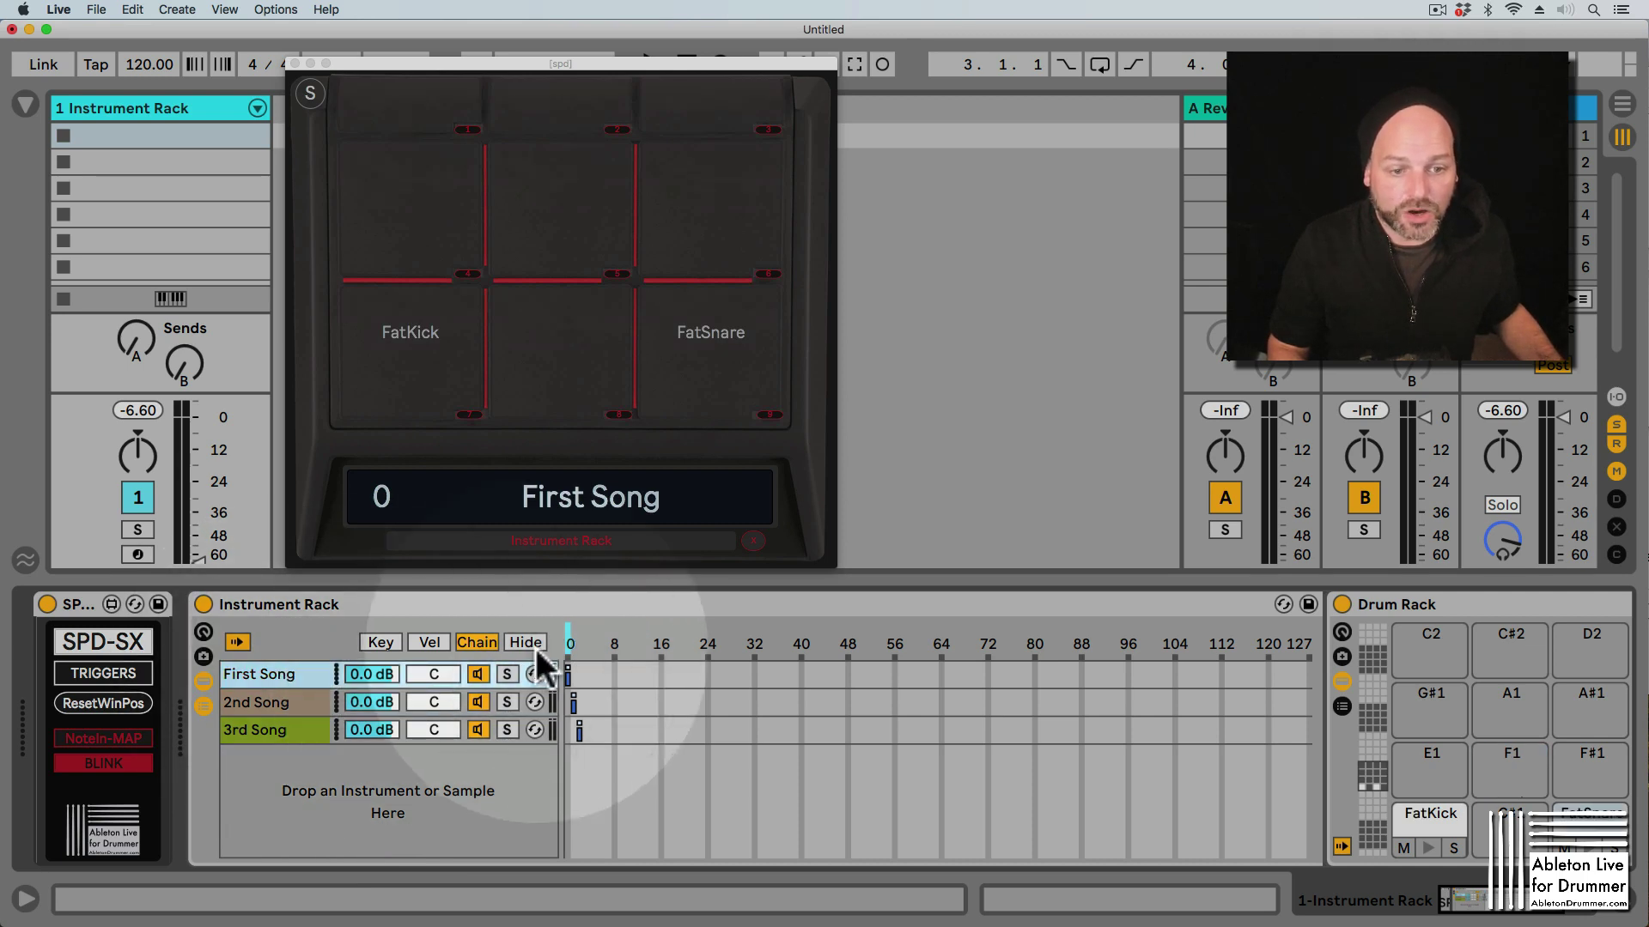
pyautogui.click(567, 632)
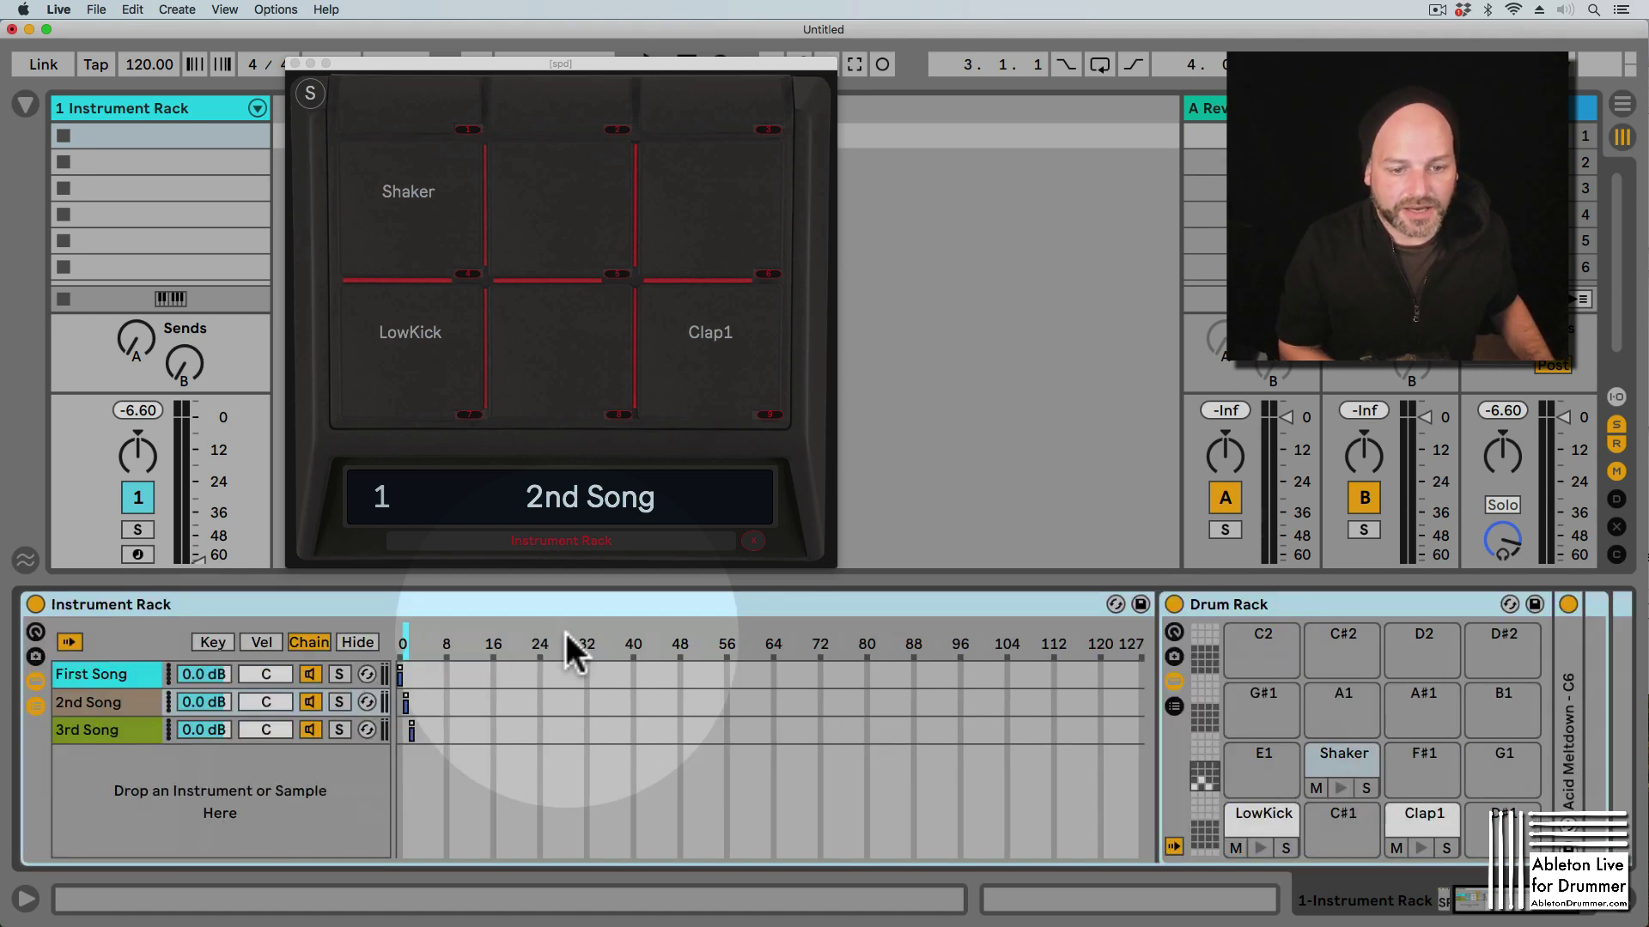
pyautogui.click(559, 635)
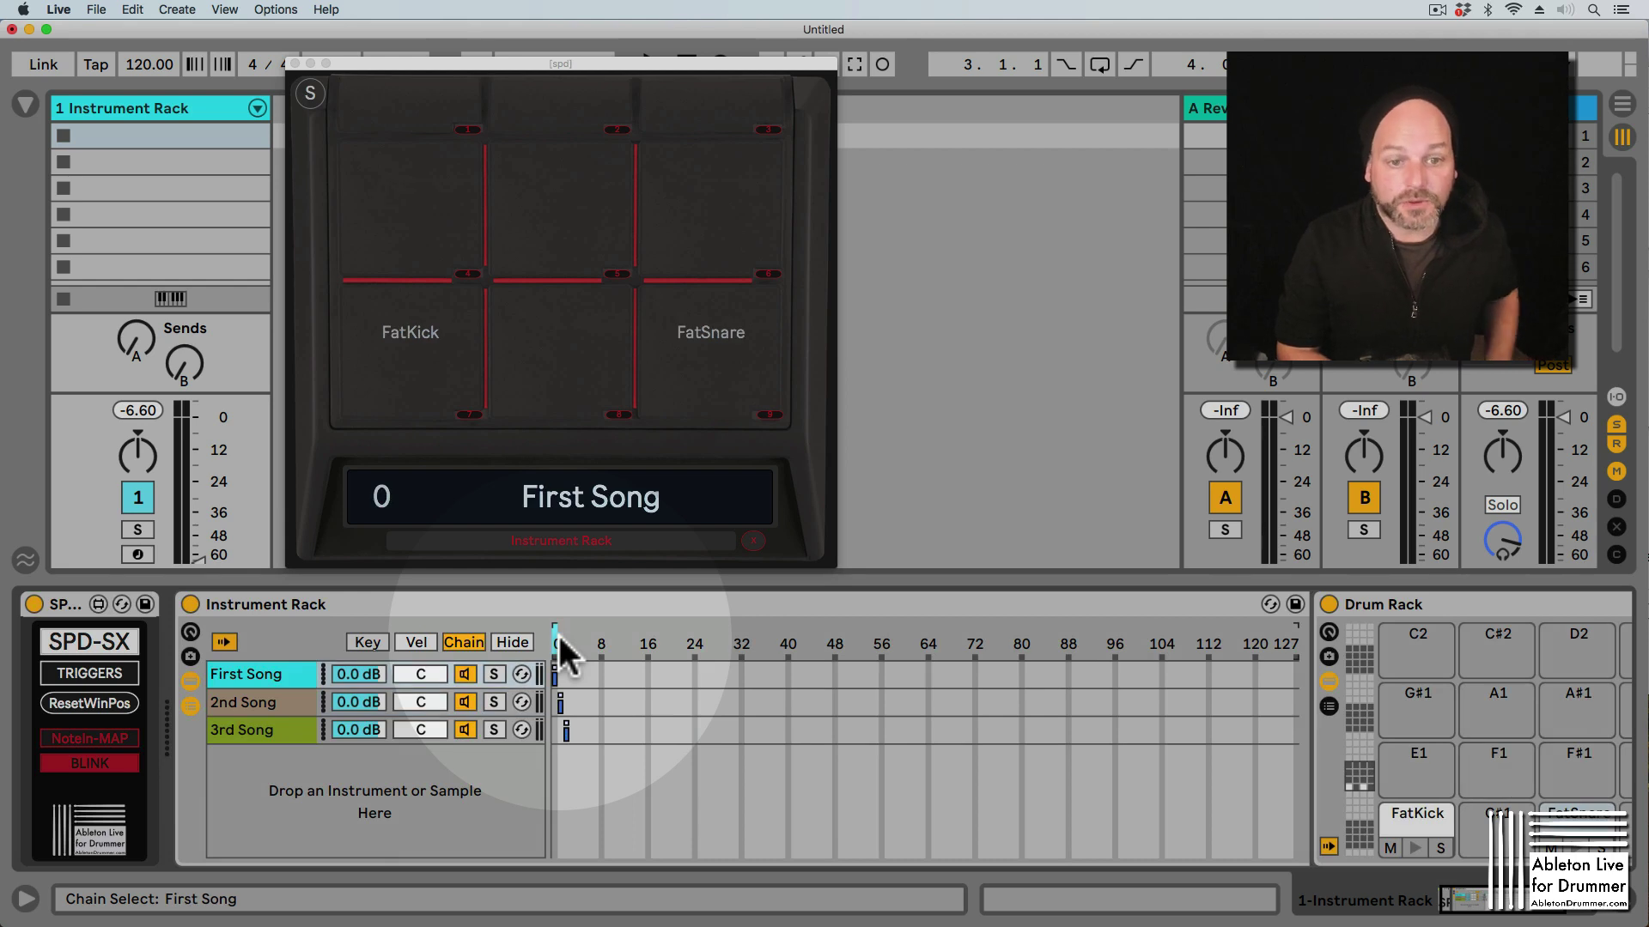
pyautogui.click(270, 668)
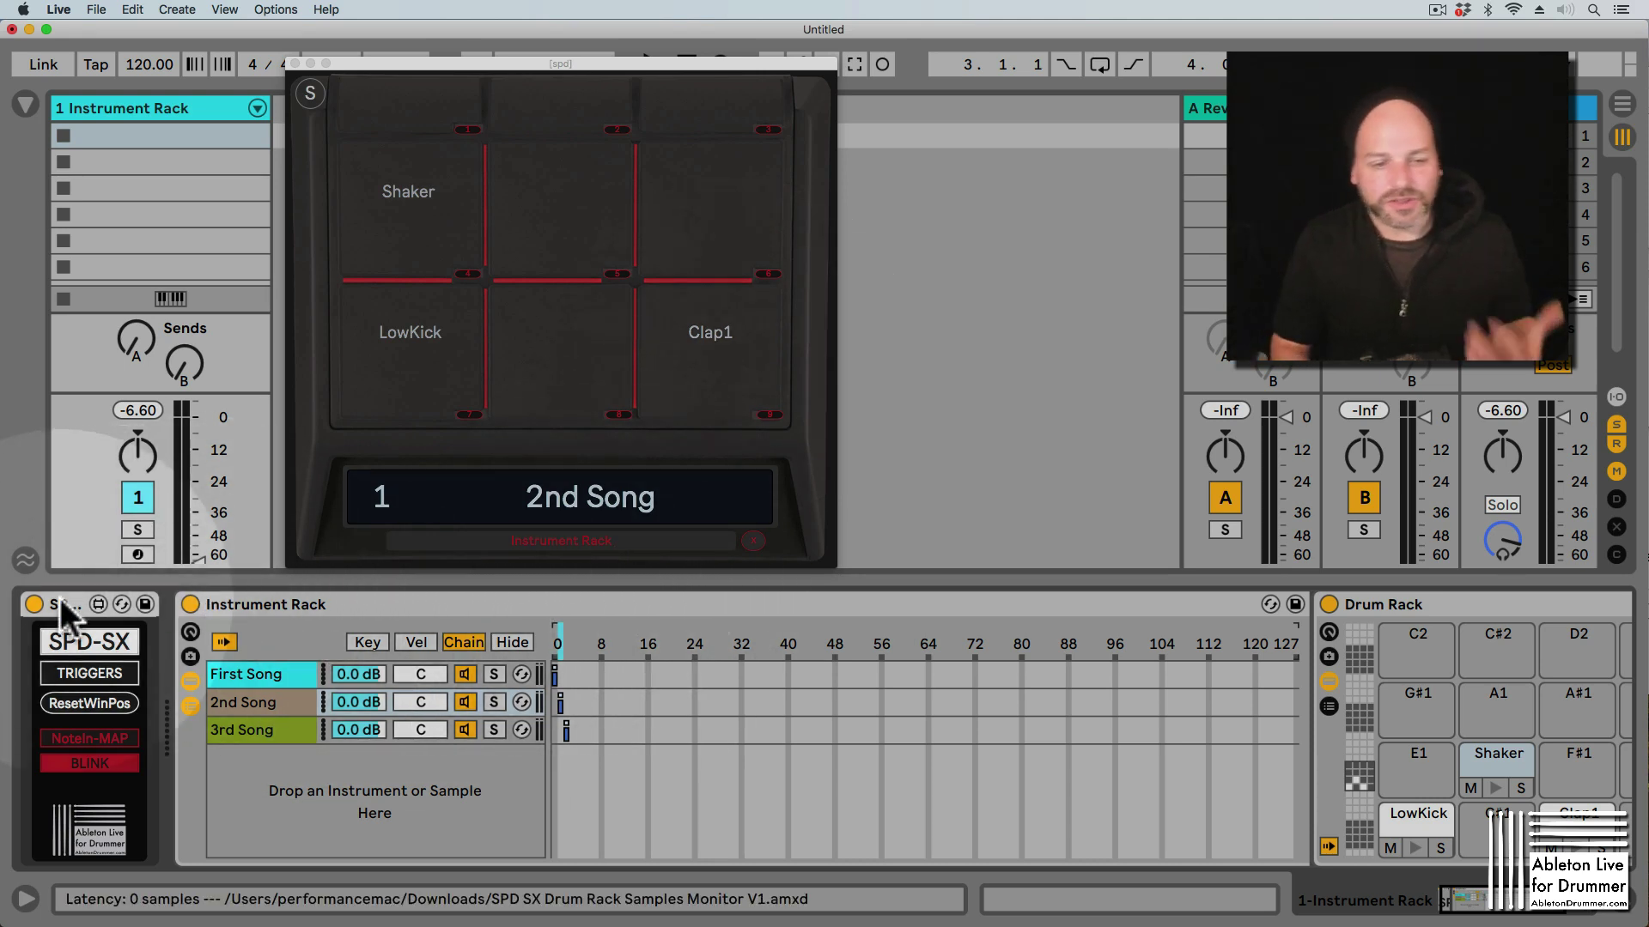
# - Clear the popup's current rack mapping and select the Instrument Rack
pyautogui.click(756, 542)
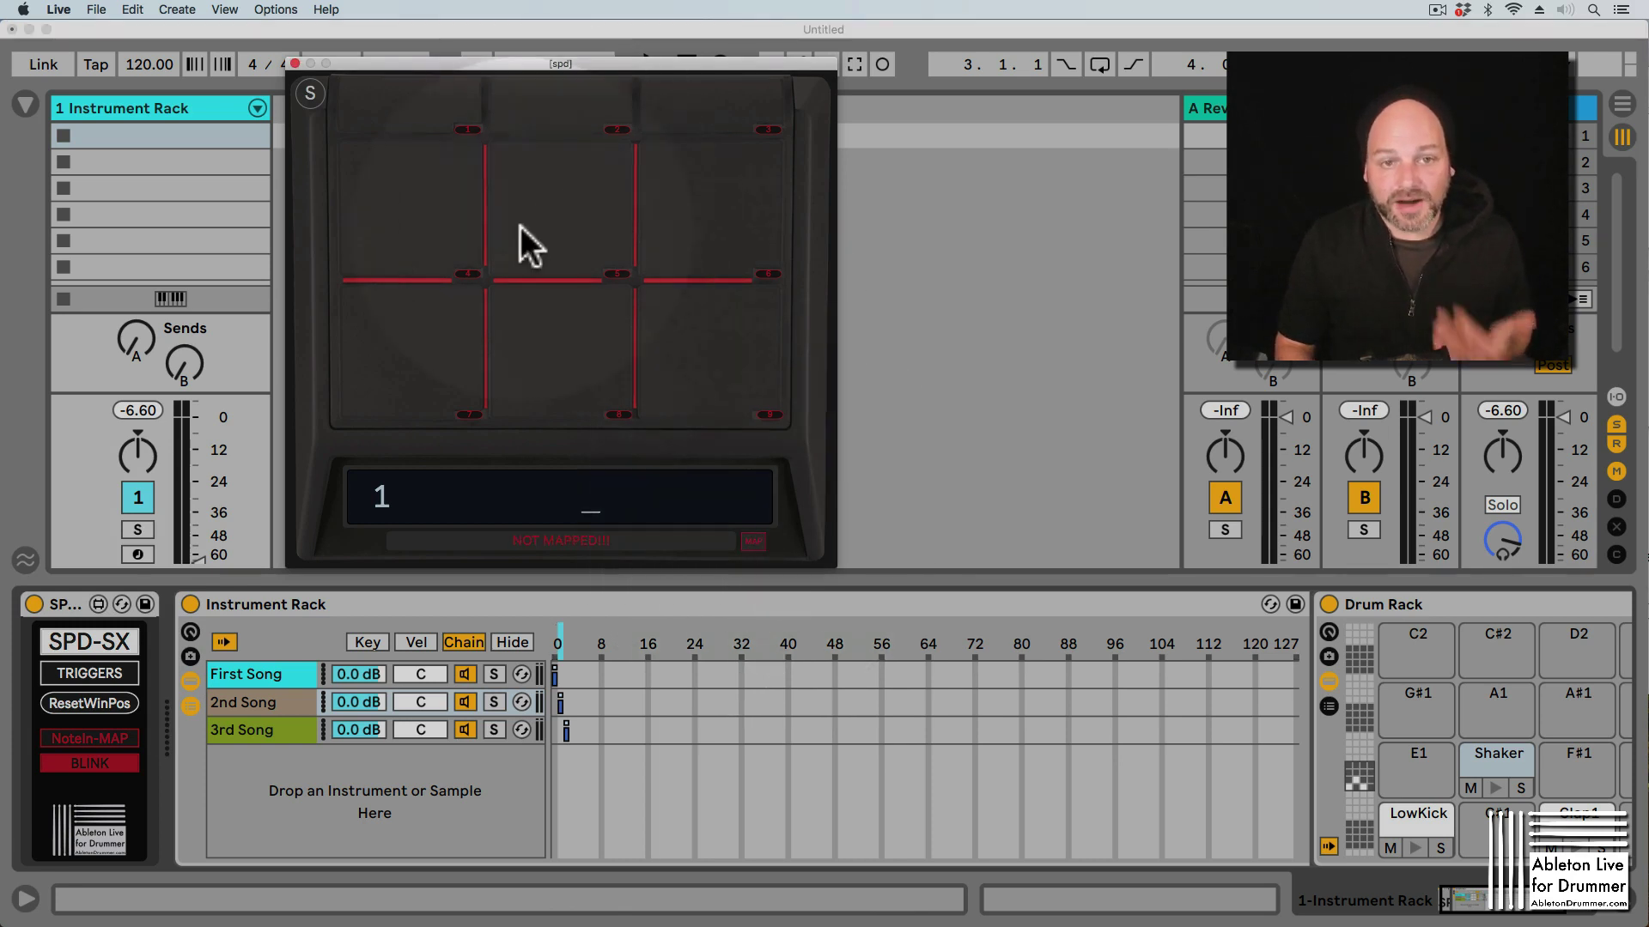
pyautogui.click(752, 544)
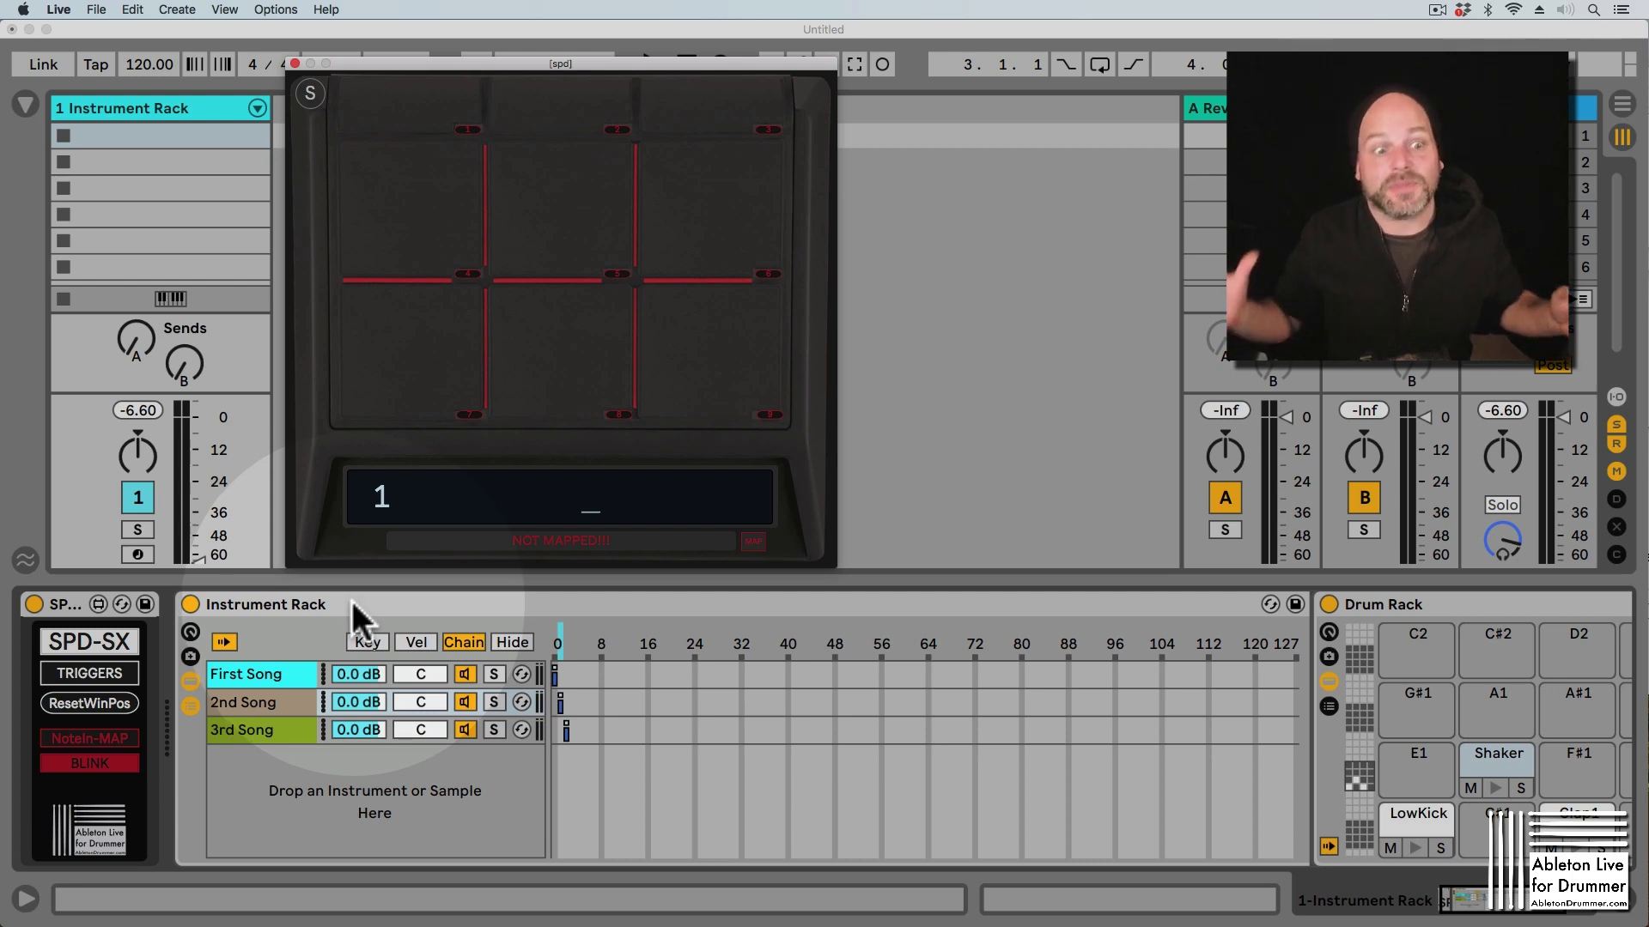
pyautogui.click(352, 601)
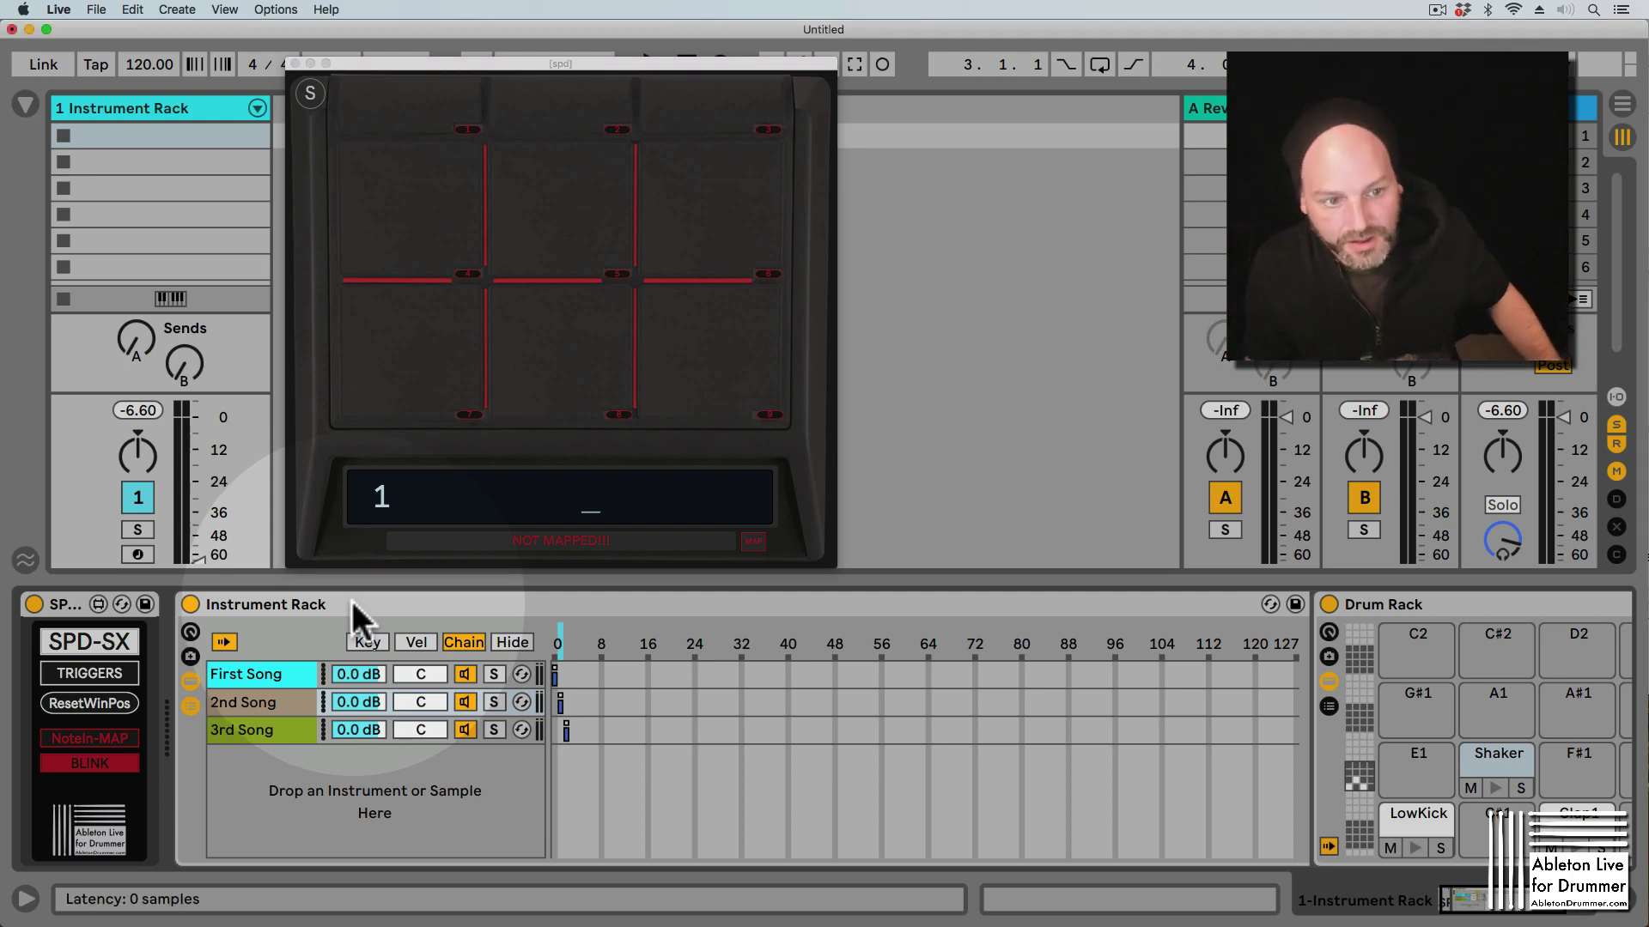
pyautogui.click(352, 601)
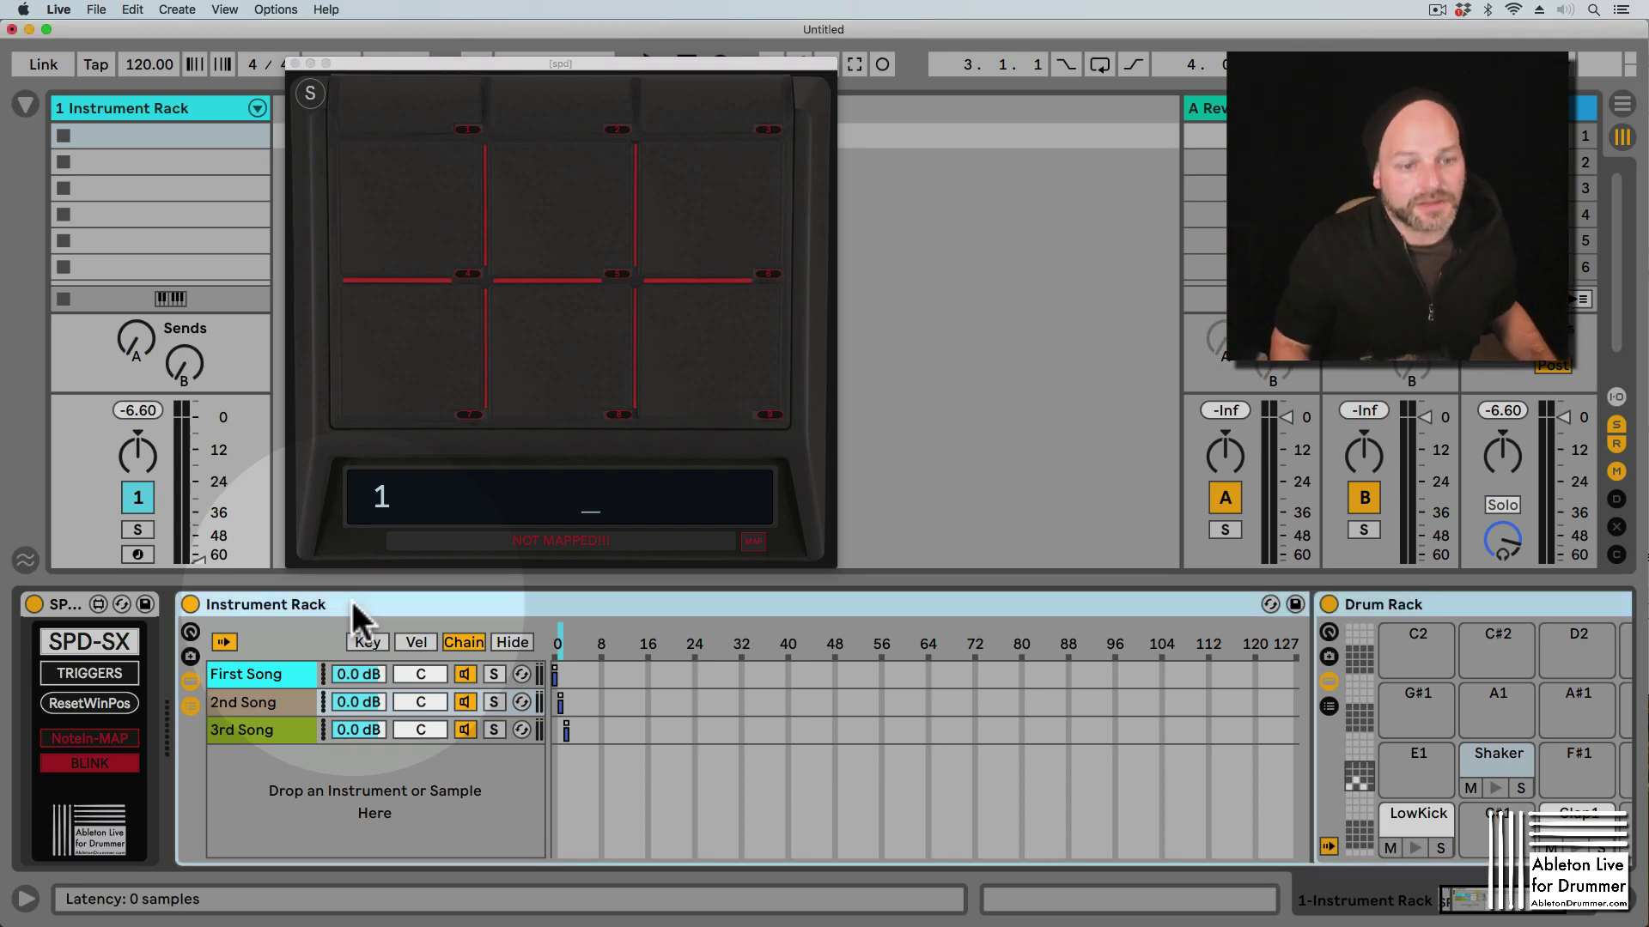
# - Map the popup to First Song's volume, clear the mapping again, and show the rack's macros
pyautogui.click(752, 542)
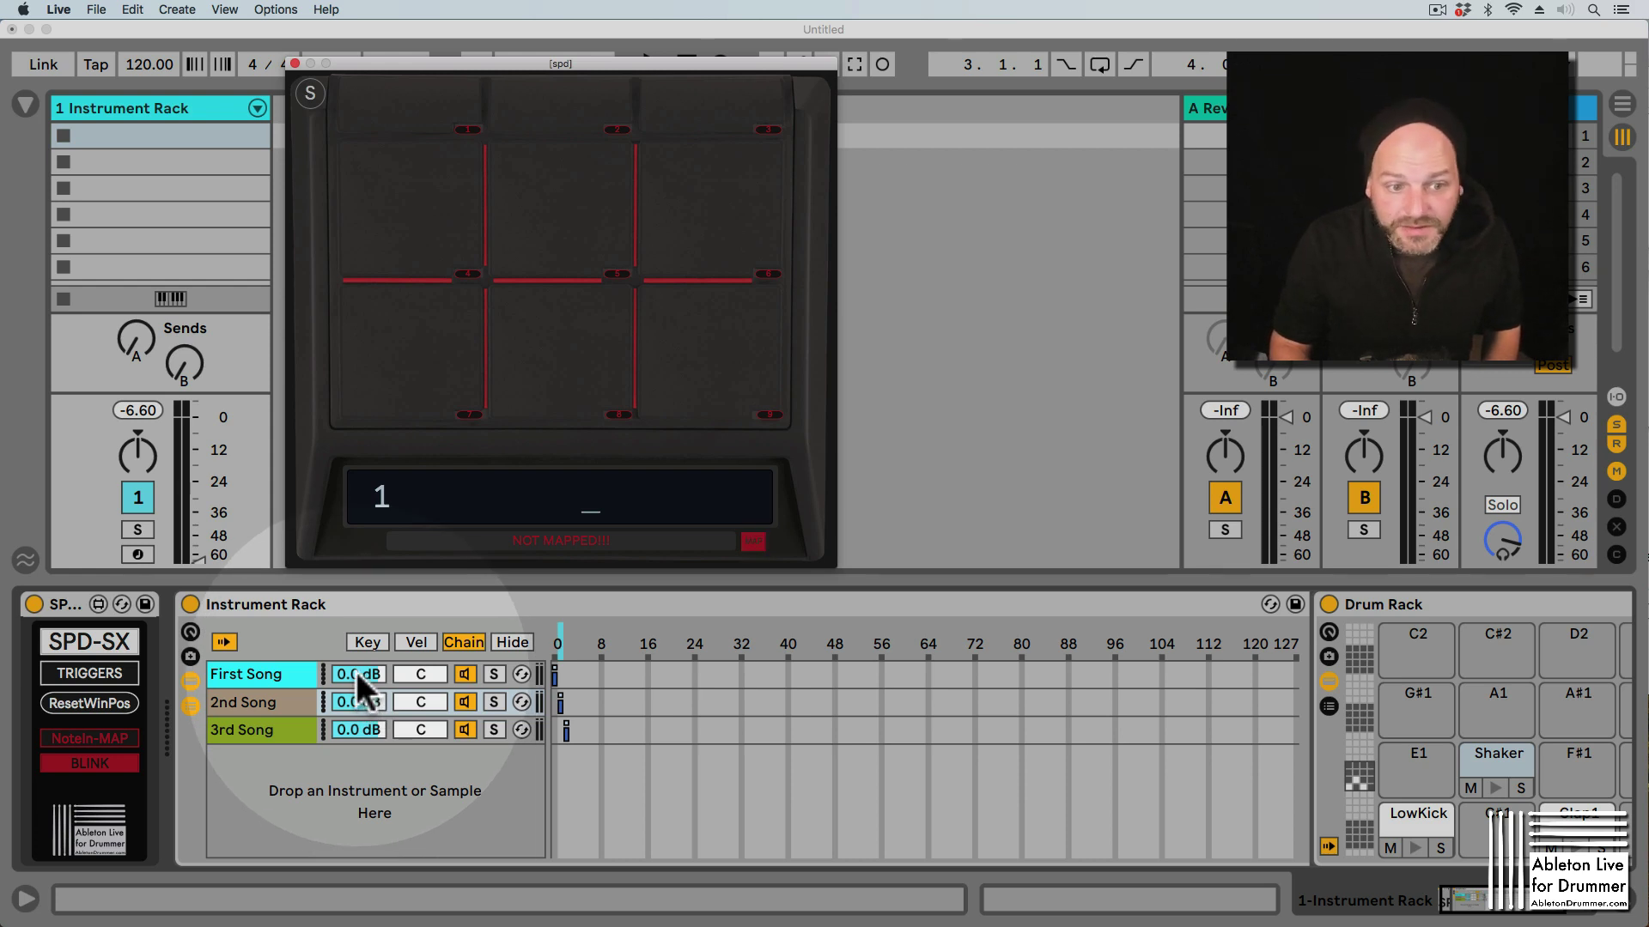
pyautogui.click(358, 672)
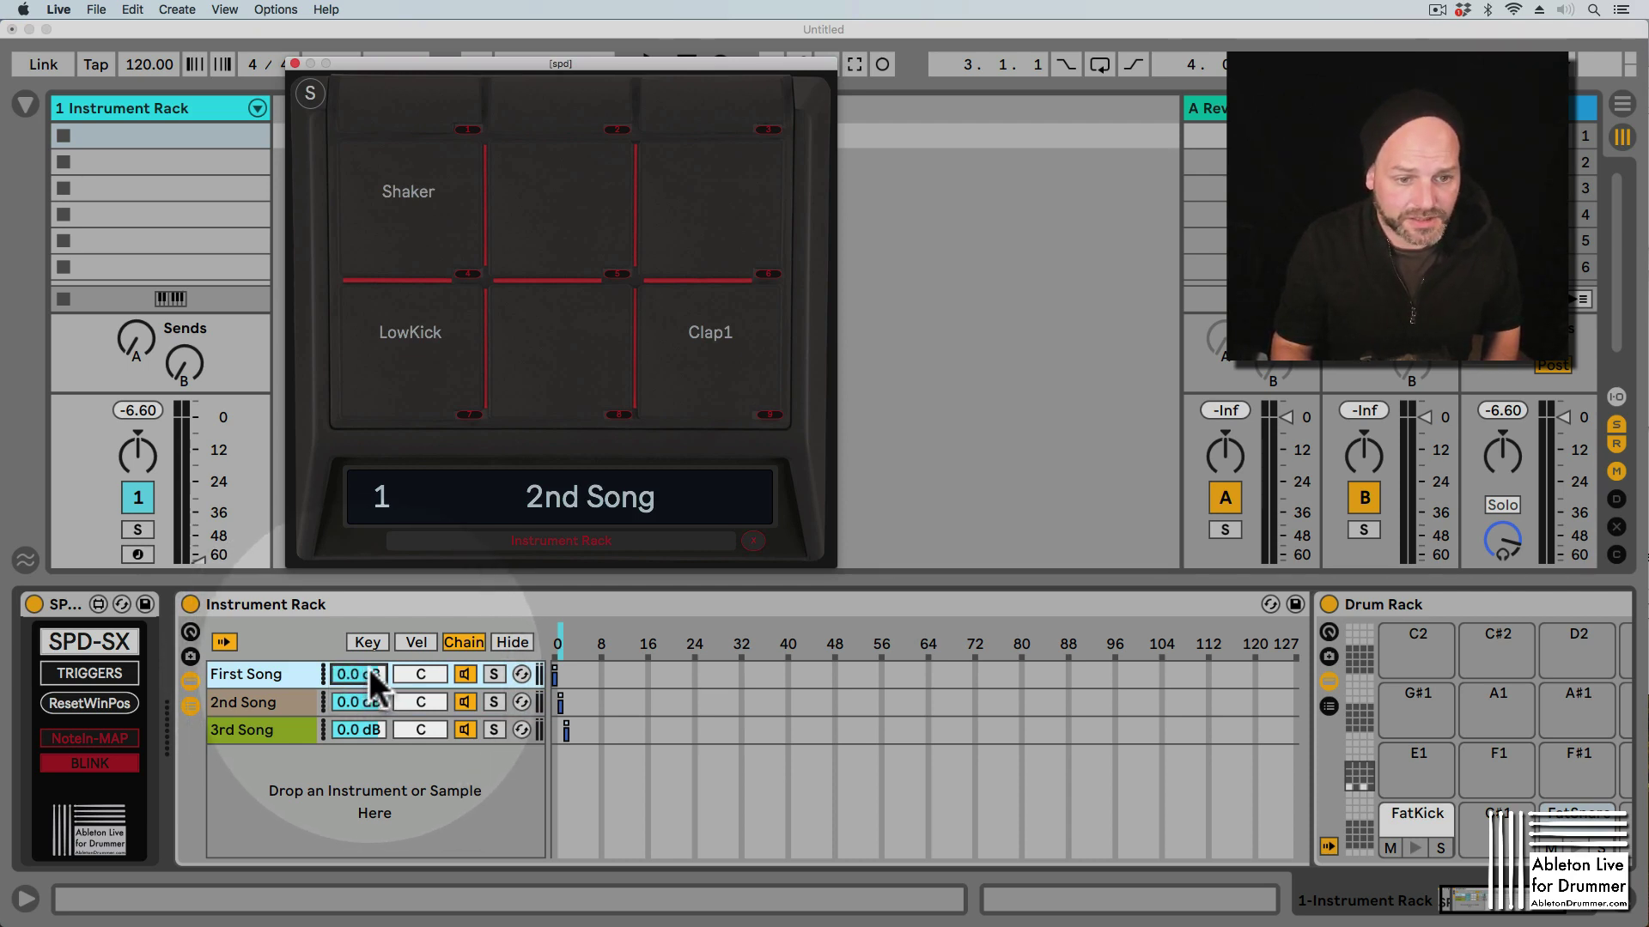
pyautogui.click(755, 541)
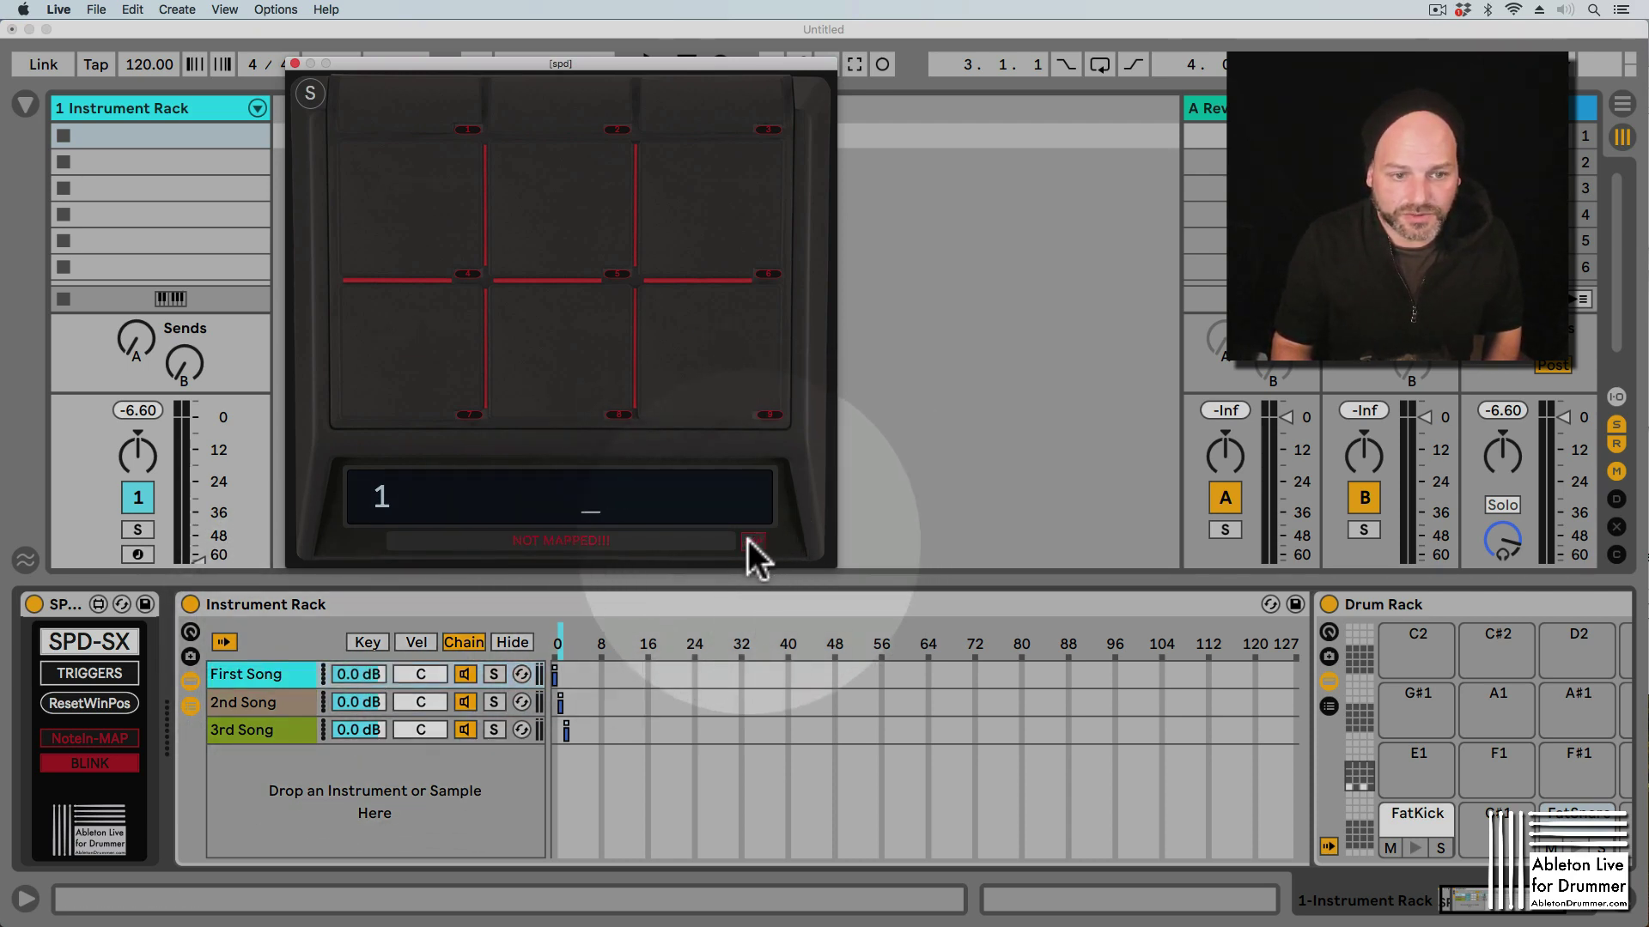
pyautogui.click(191, 640)
# - Map the SPD-SX popup to the rack's Macro 1
pyautogui.click(191, 636)
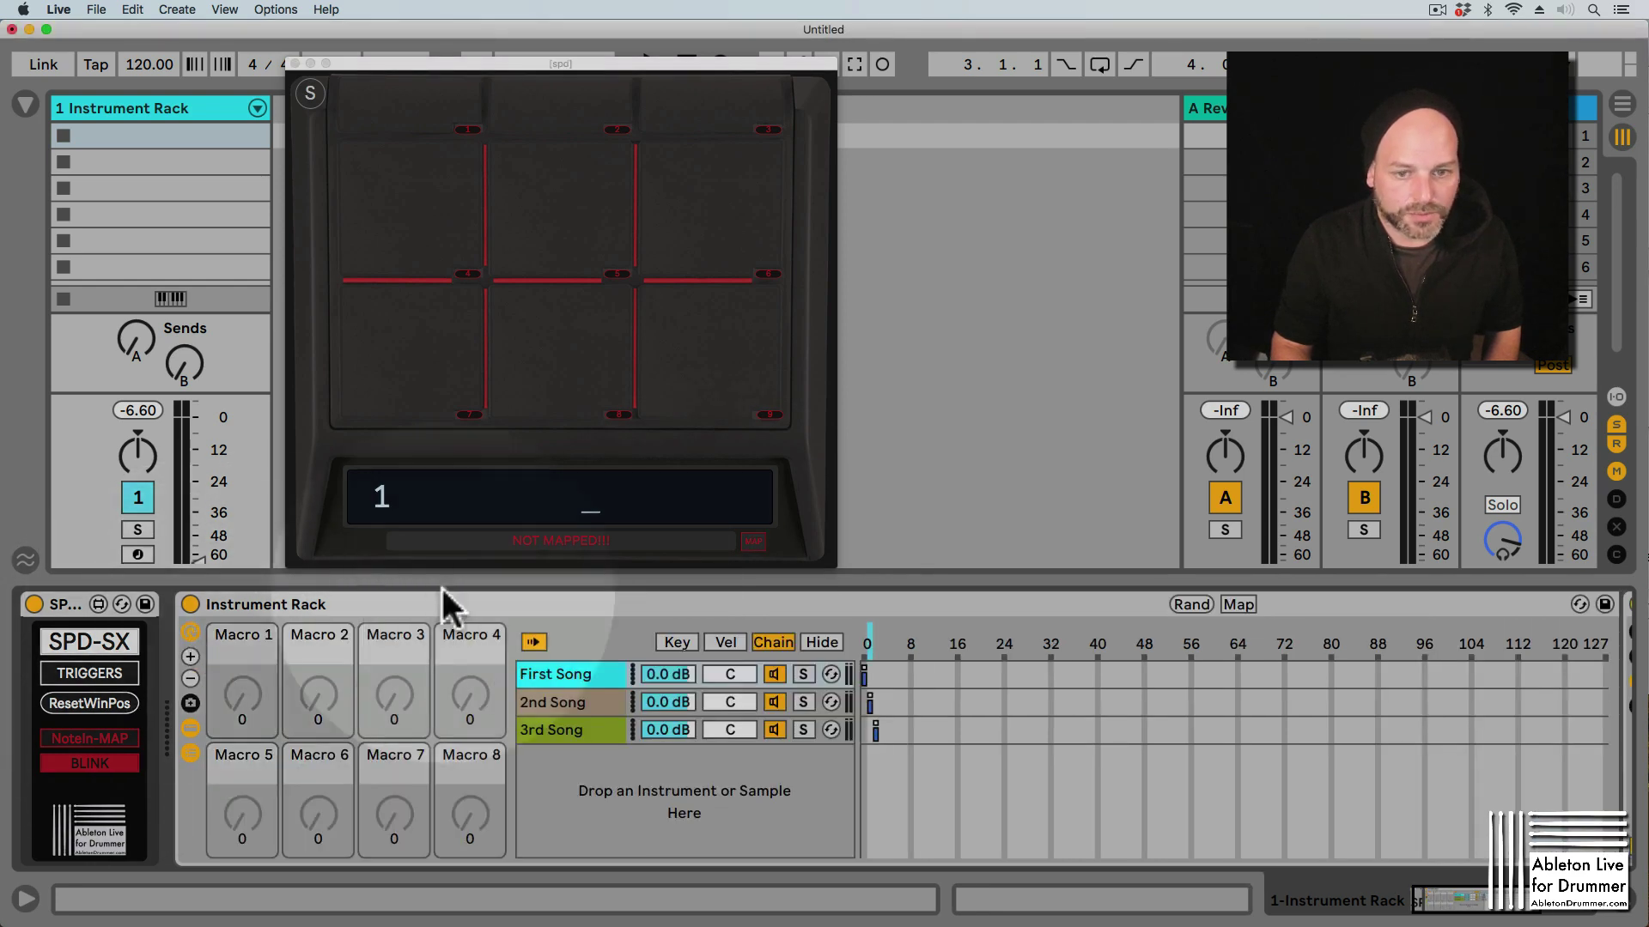
pyautogui.click(757, 541)
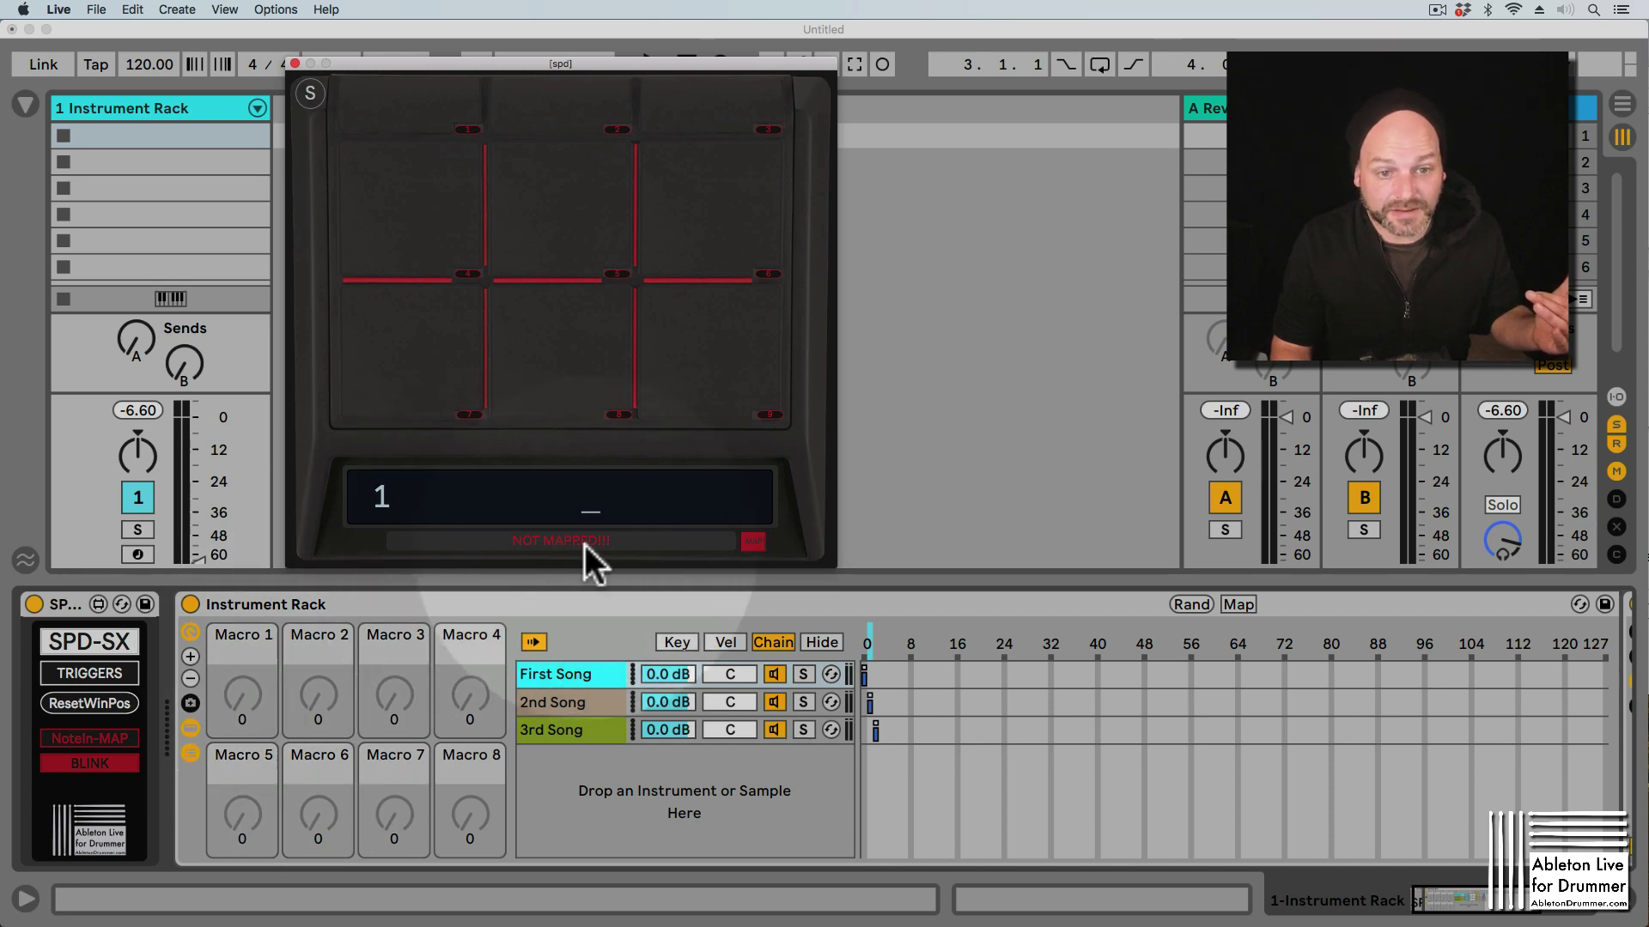
pyautogui.click(245, 693)
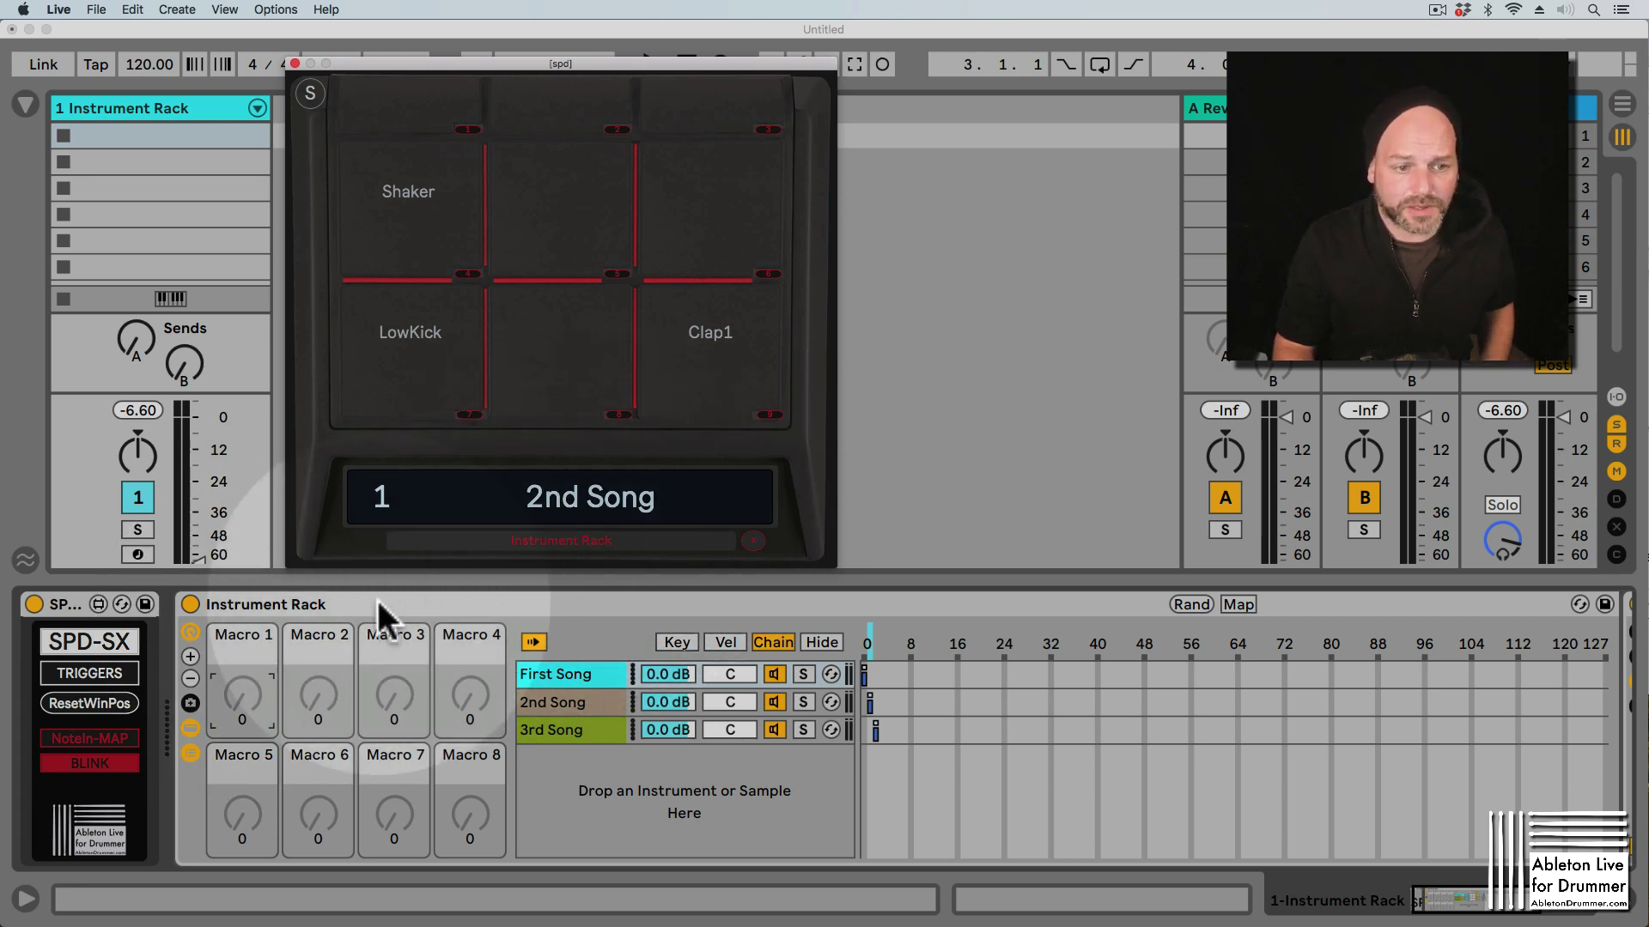
# - Rename the Instrument Rack to AllDrumSounds
pyautogui.click(307, 604)
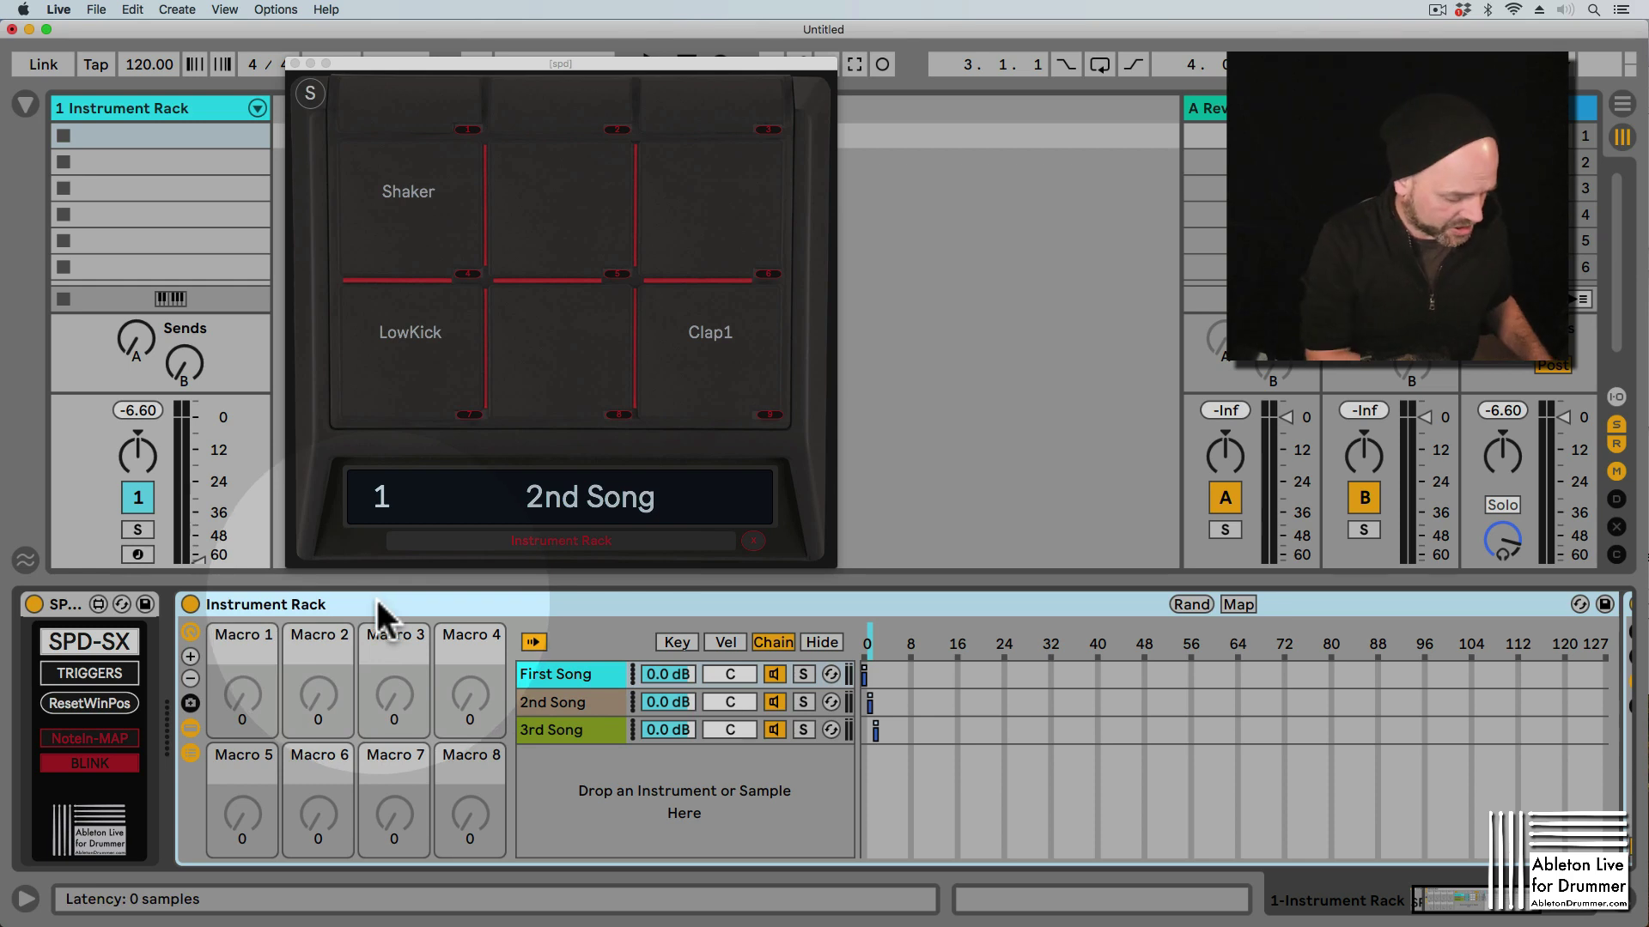
pyautogui.press('super+r')
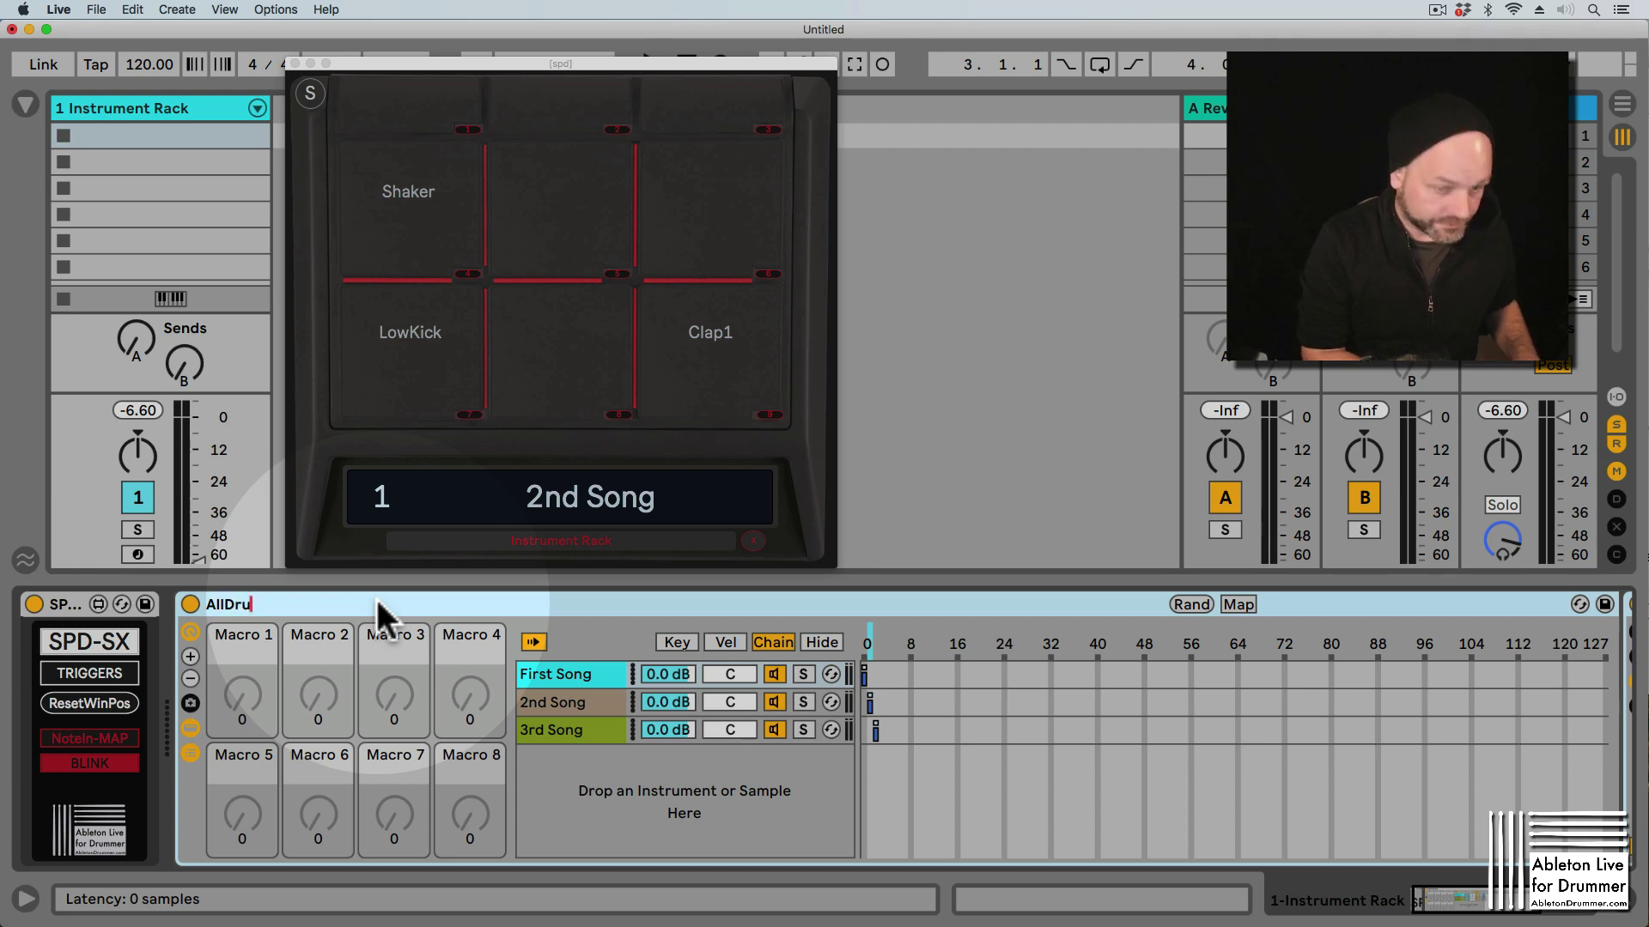
pyautogui.write('AllDrumSounds')
pyautogui.press('Return')
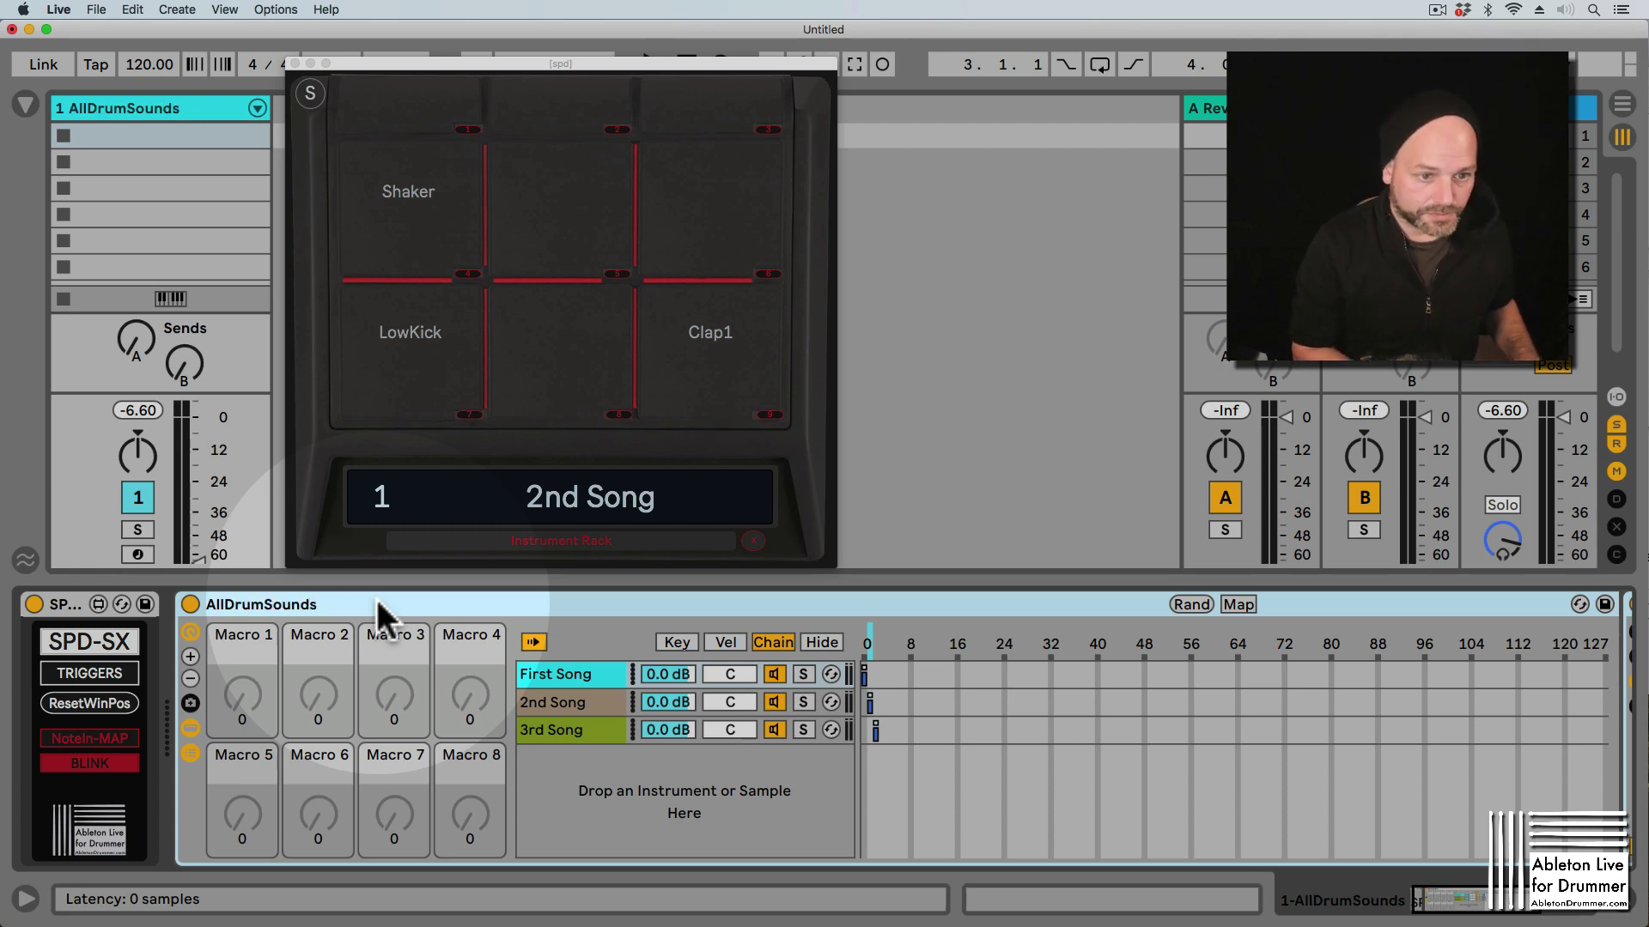
# - Clear and remap the popup to AllDrumSounds via Macro 1, then hide the macros
pyautogui.click(753, 541)
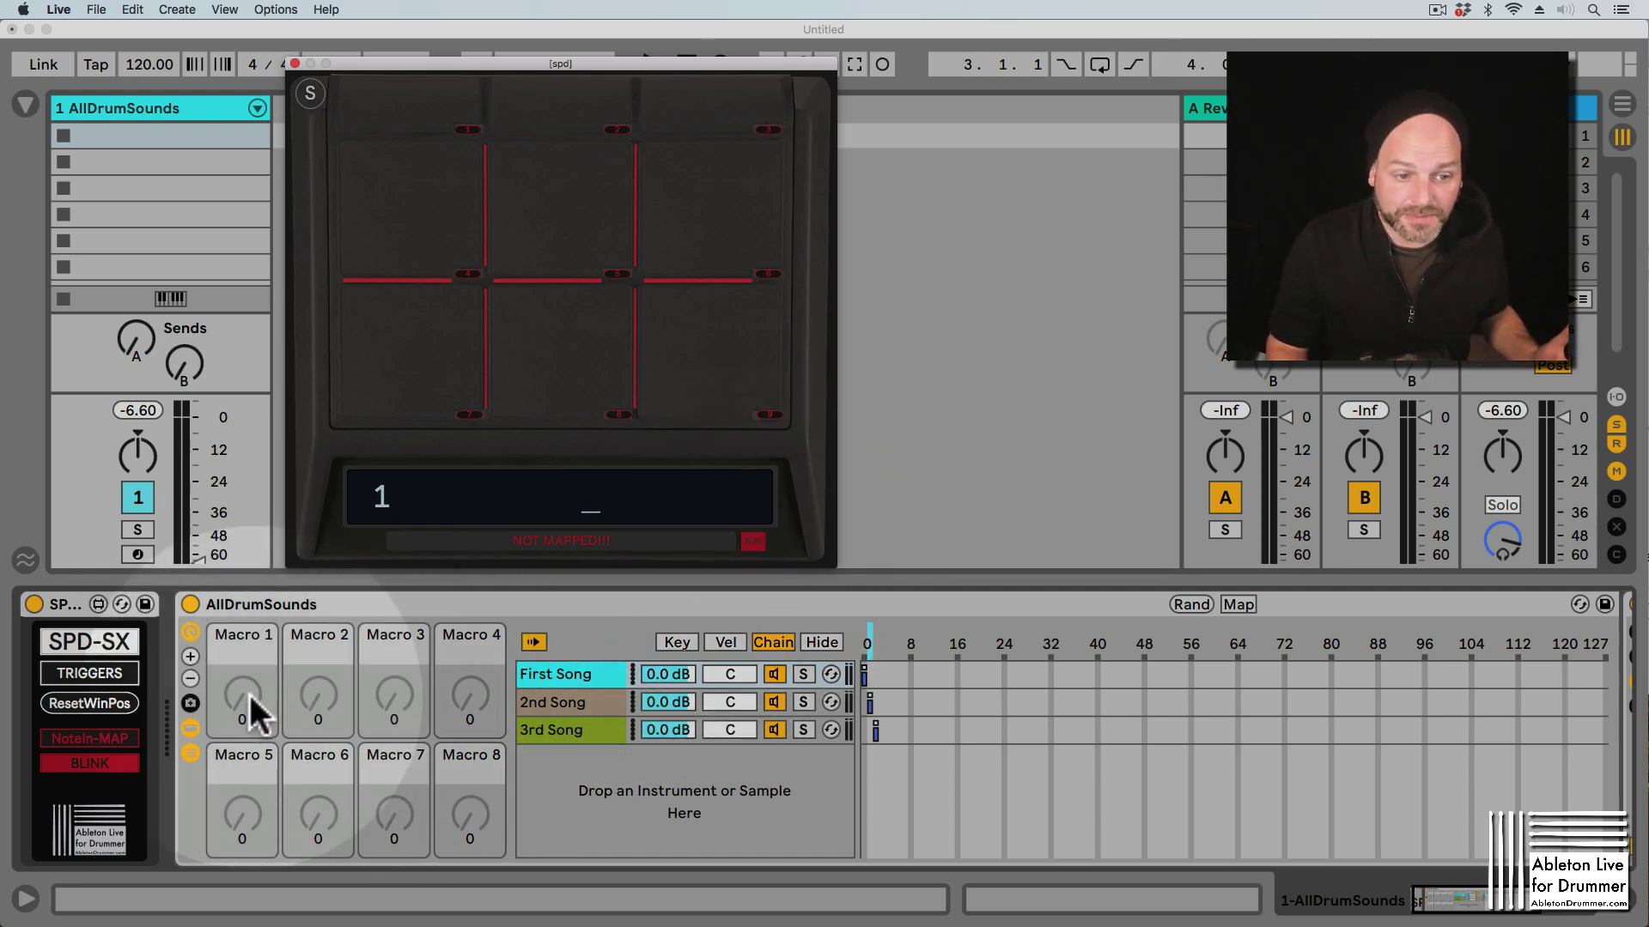
pyautogui.click(248, 694)
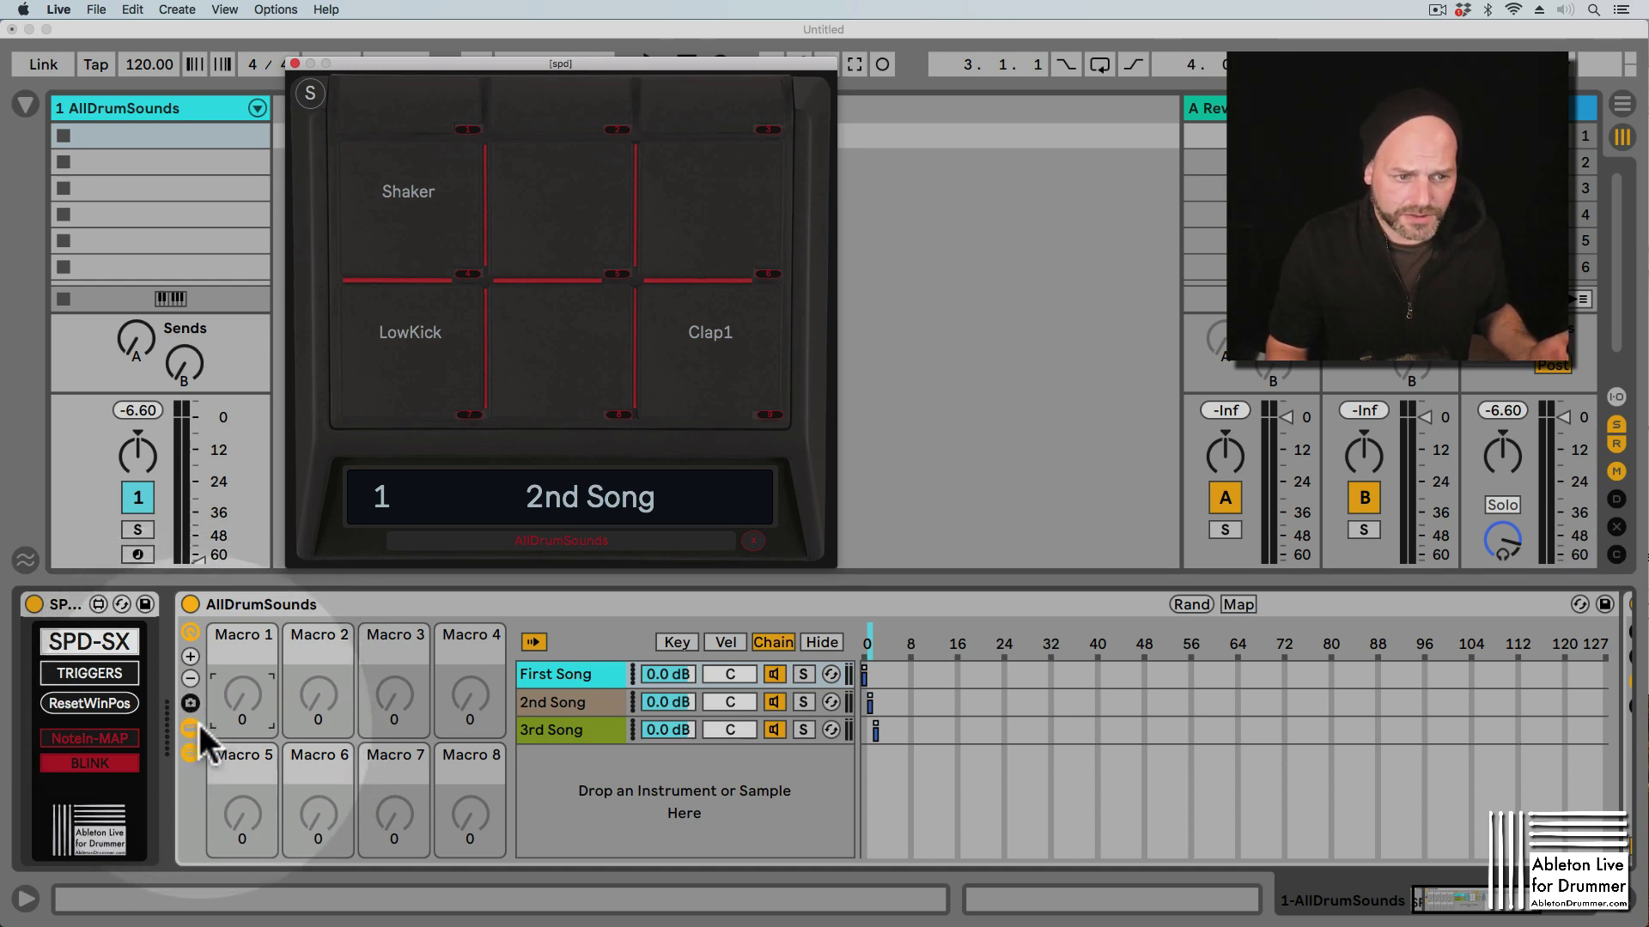
pyautogui.click(190, 633)
# - Hide the rack's macros and select the First Song chain in the chain list and selector
pyautogui.click(191, 633)
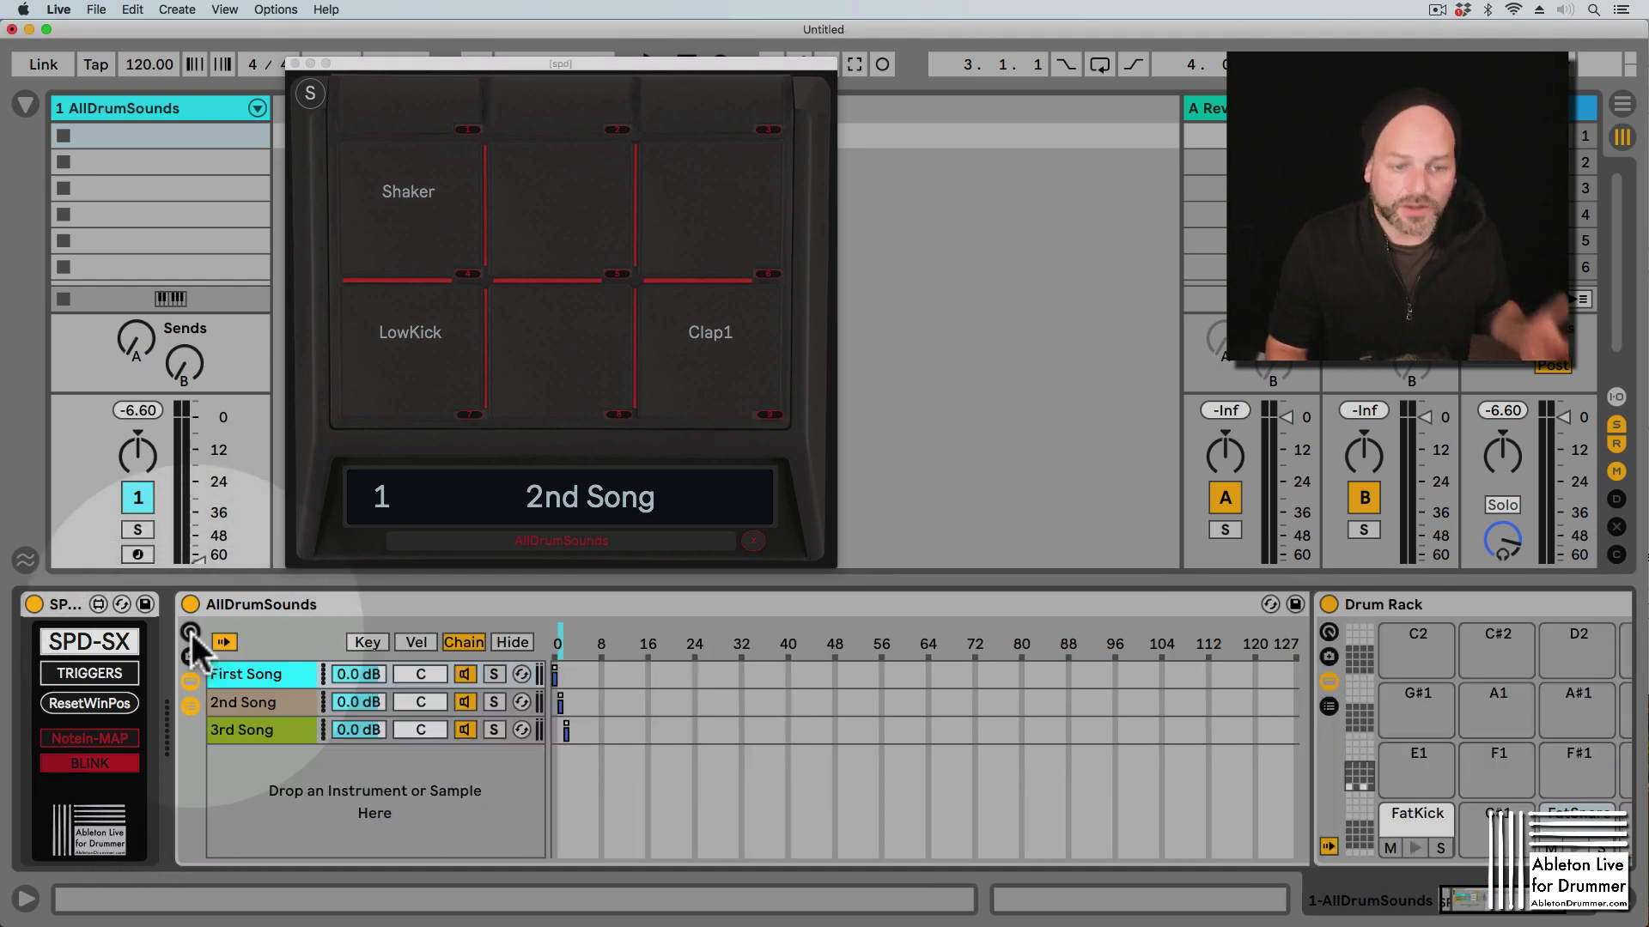
pyautogui.click(554, 551)
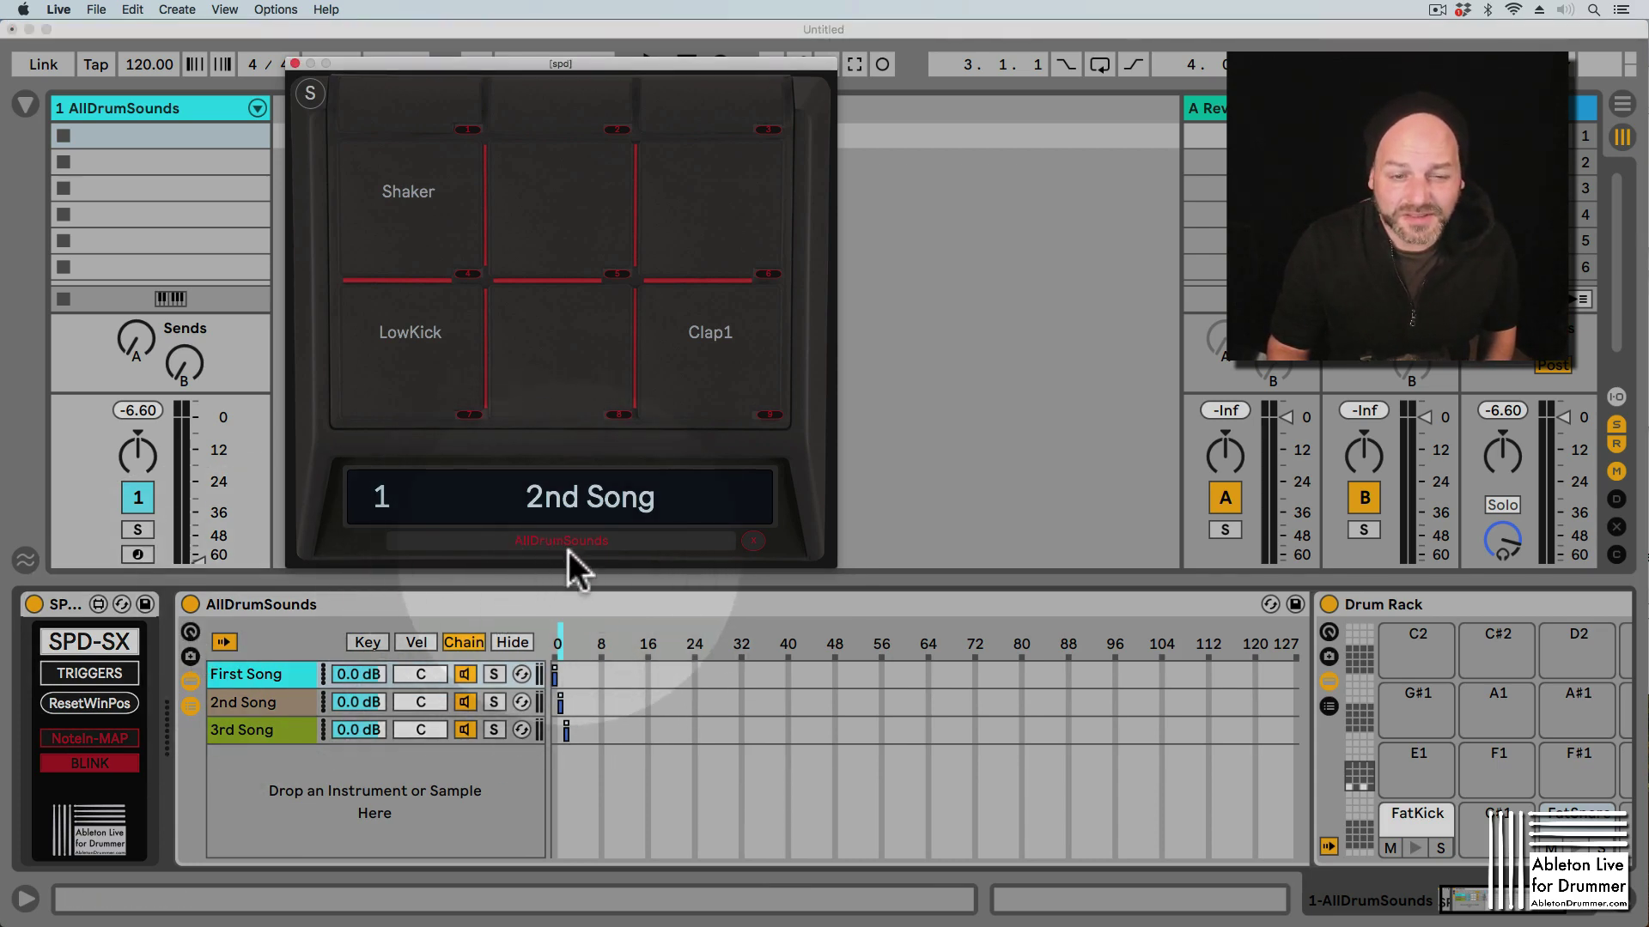
pyautogui.click(275, 603)
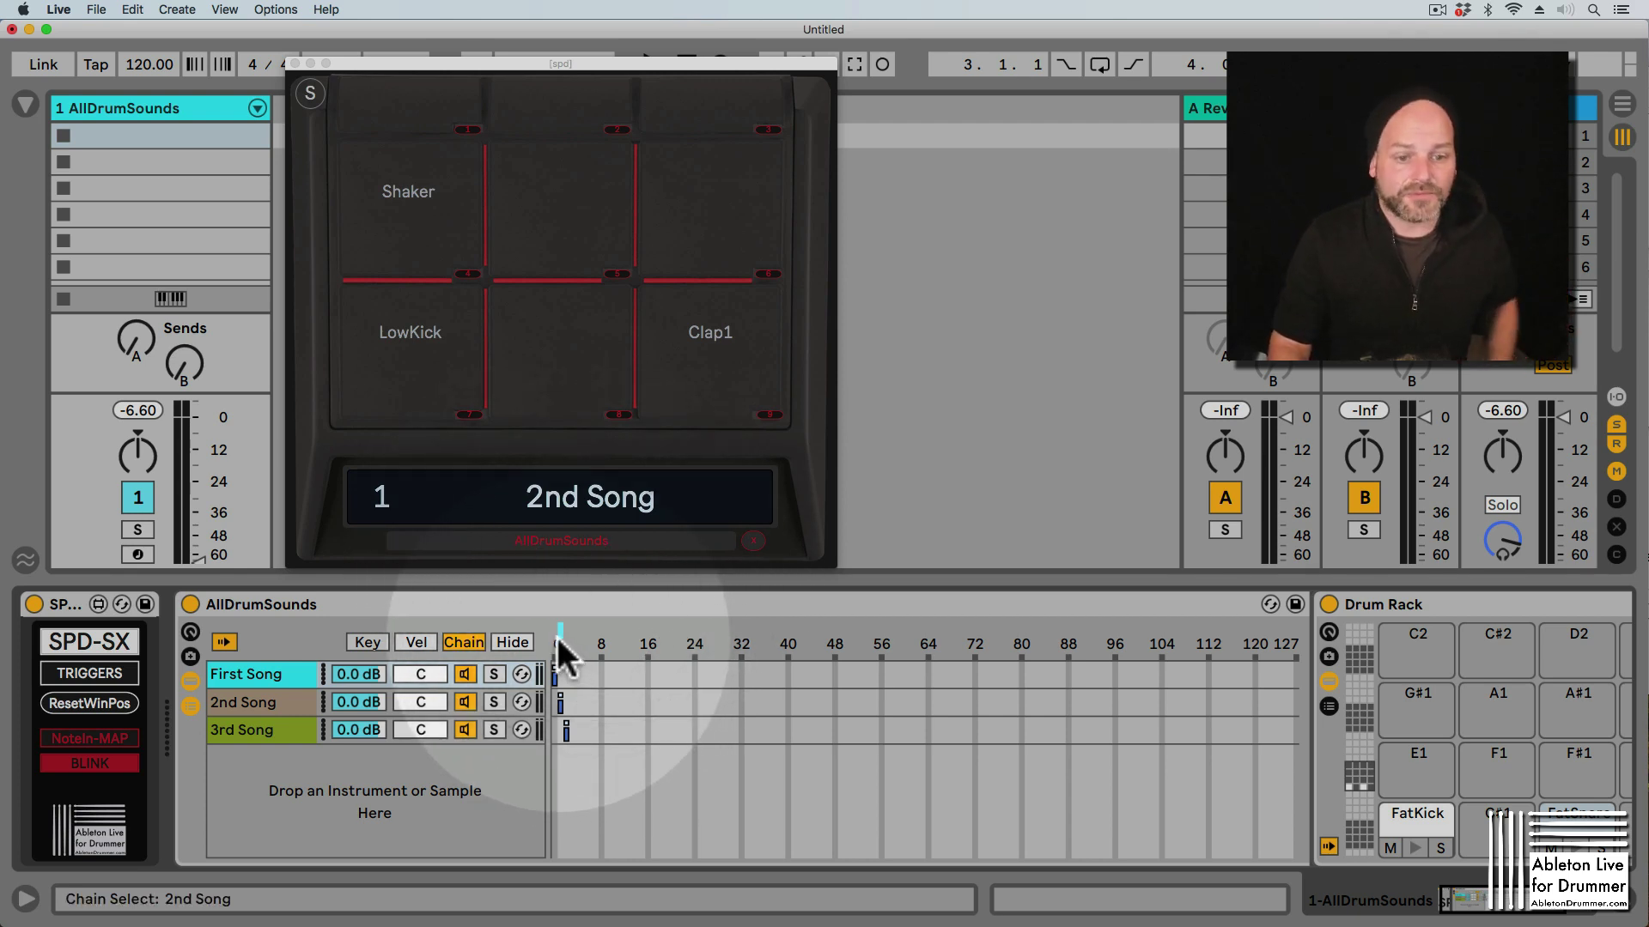
pyautogui.click(266, 672)
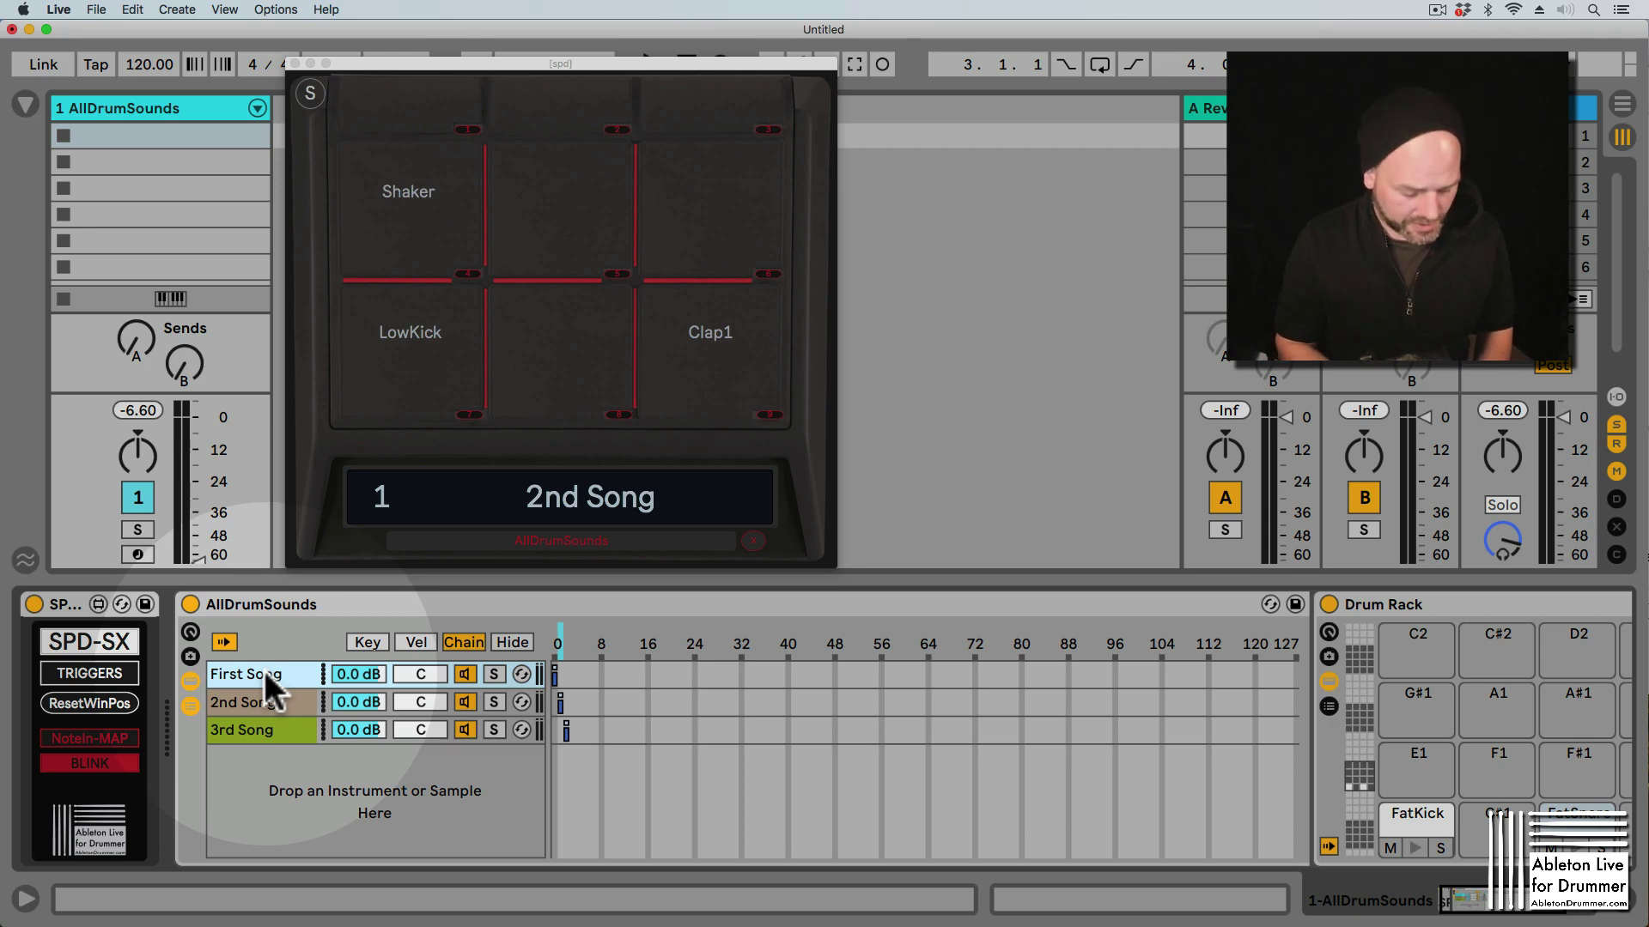
pyautogui.click(559, 628)
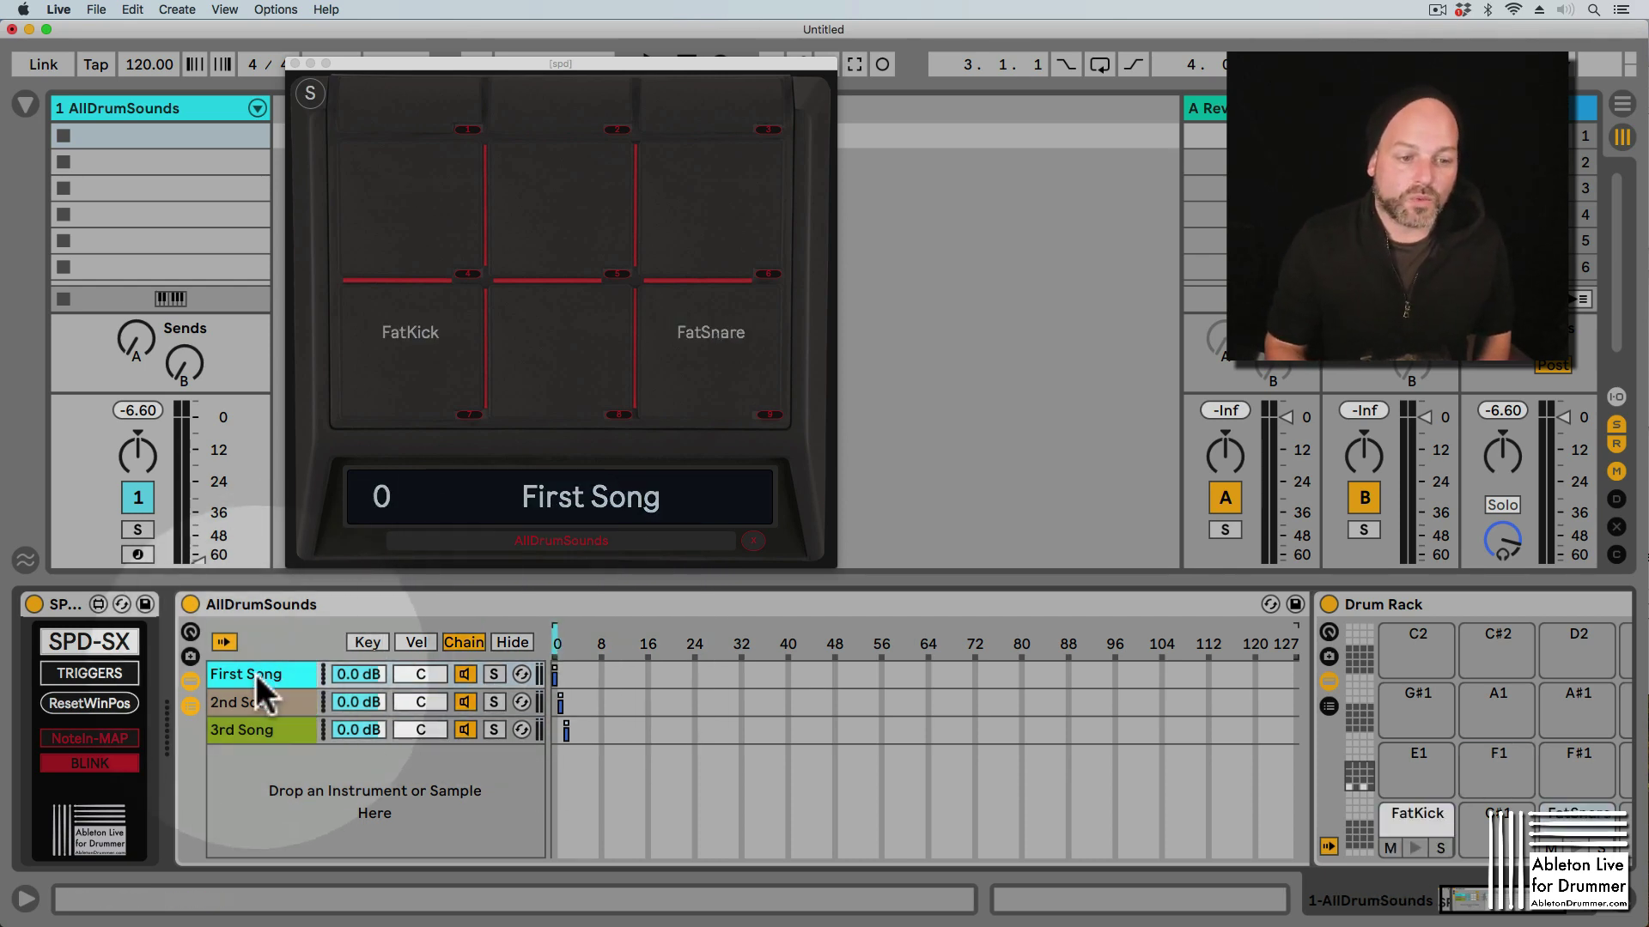
# - Cycle repeatedly through the First Song, 2nd Song and 3rd Song chains, ending on First Song
pyautogui.click(267, 726)
pyautogui.click(265, 703)
pyautogui.click(273, 673)
pyautogui.click(269, 700)
pyautogui.click(268, 726)
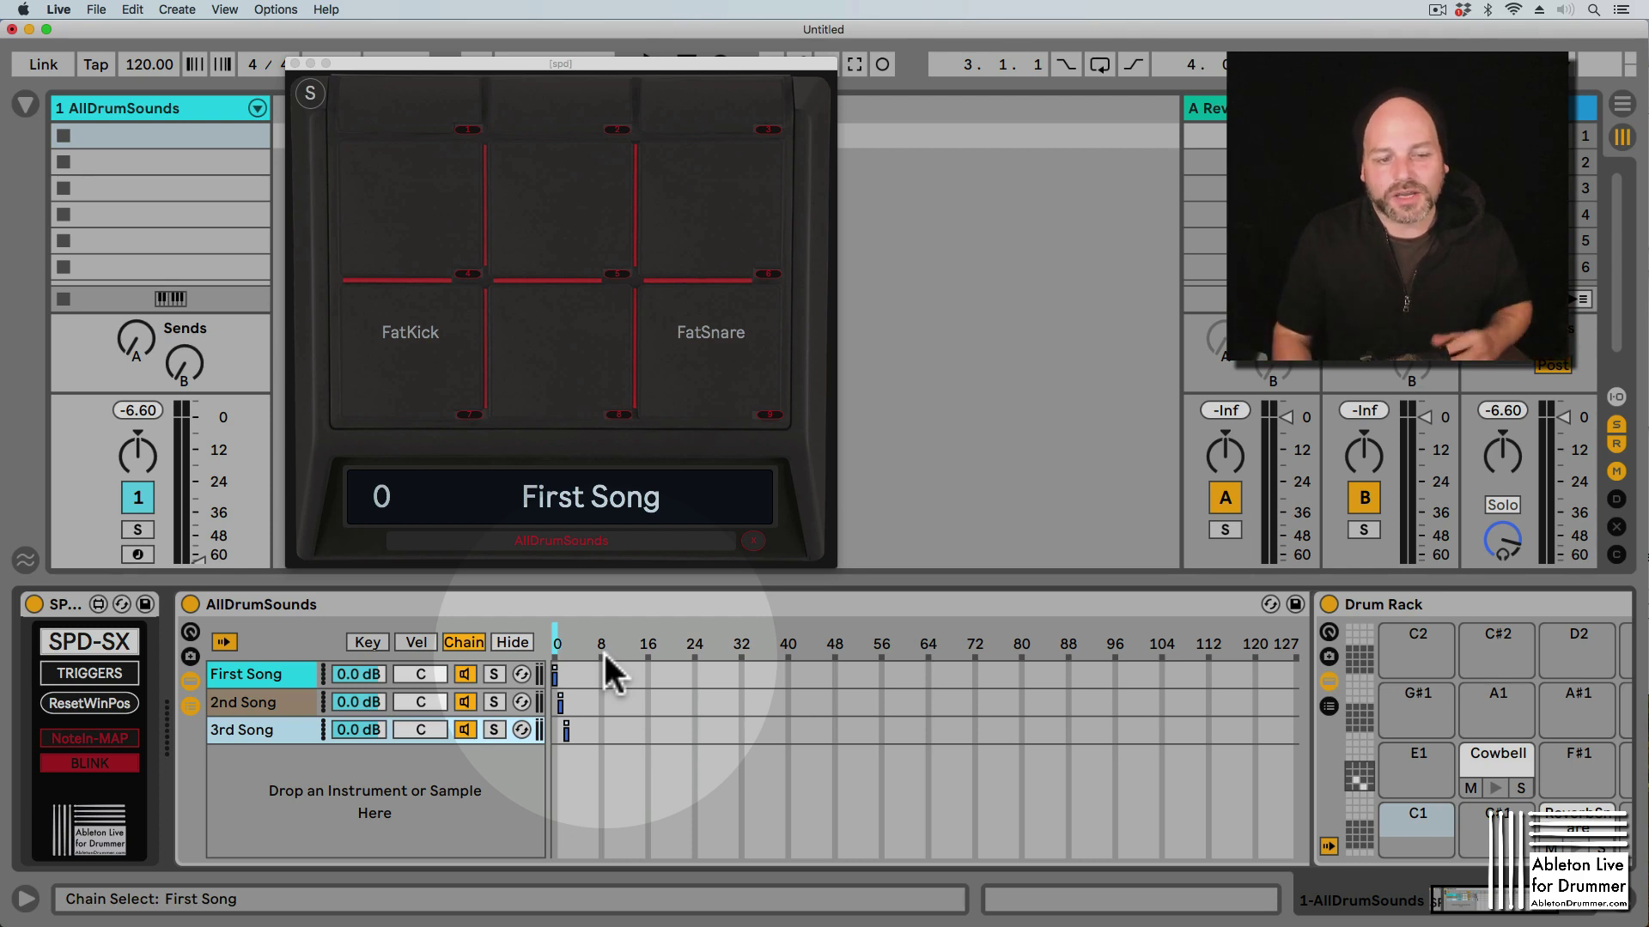
pyautogui.click(251, 674)
pyautogui.click(252, 698)
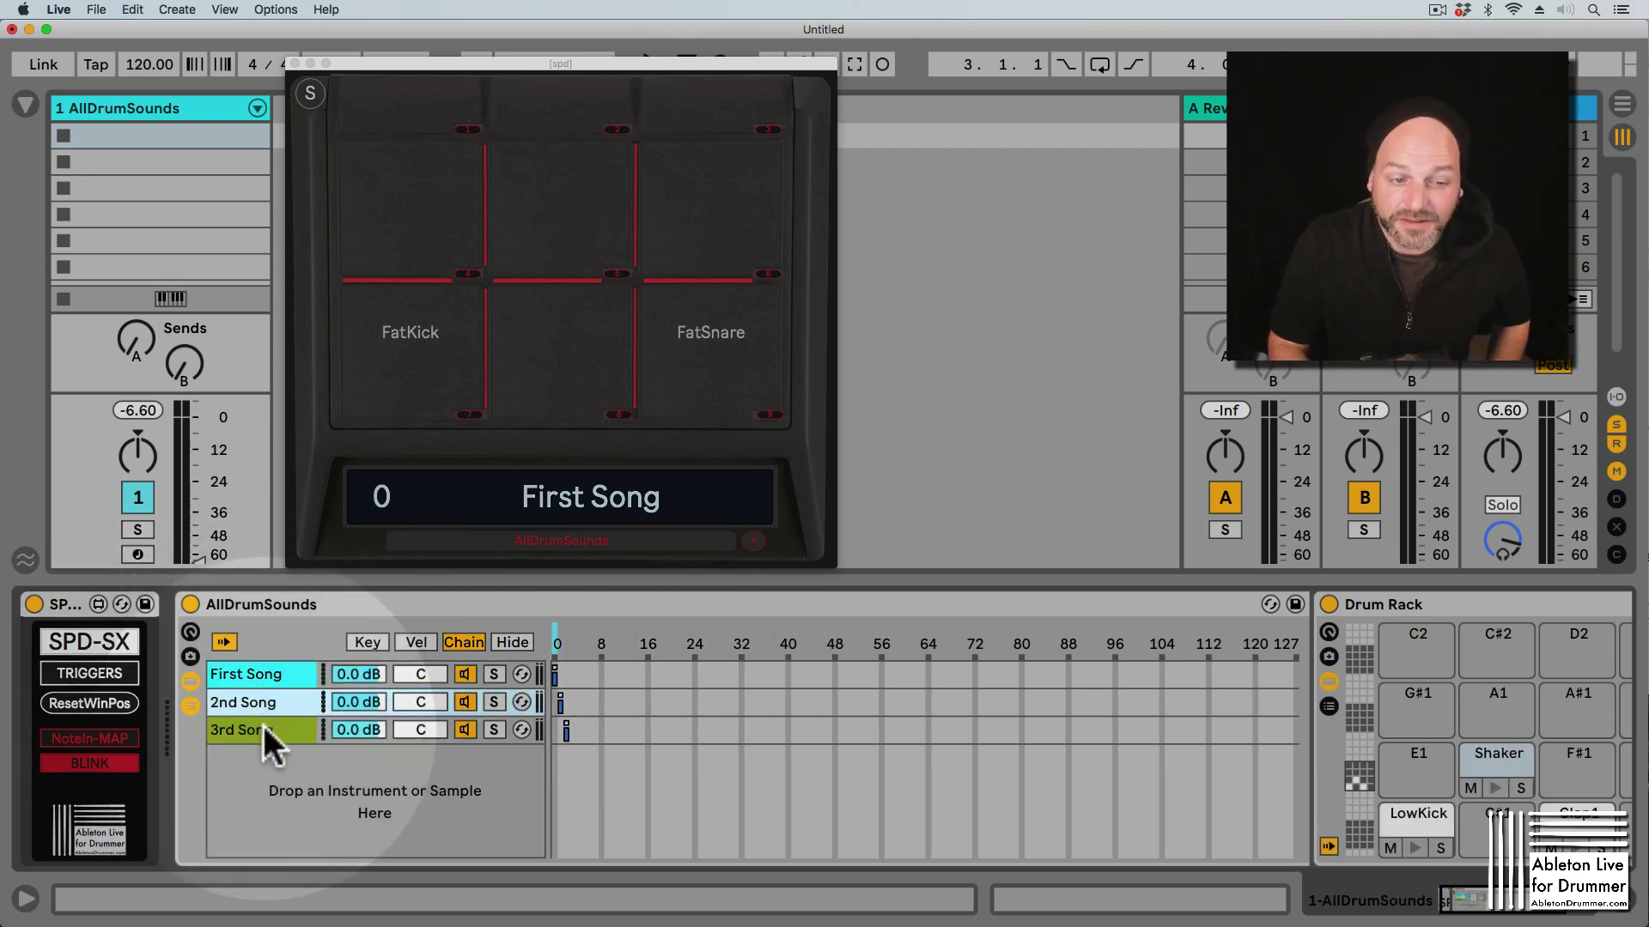
pyautogui.click(262, 728)
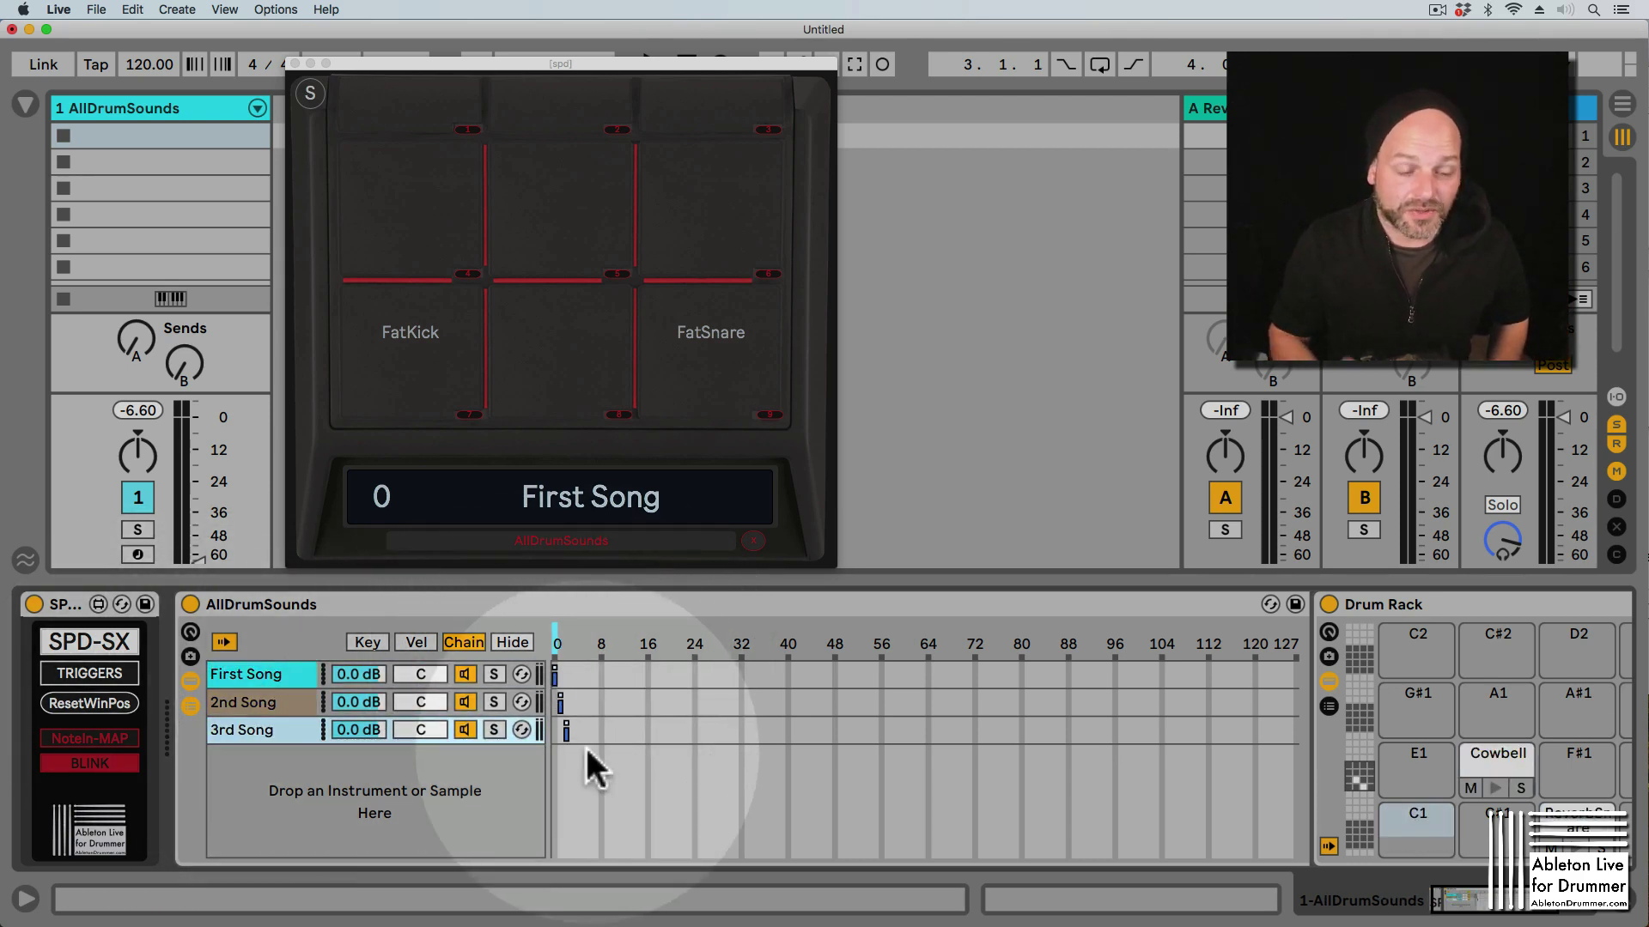
pyautogui.click(267, 675)
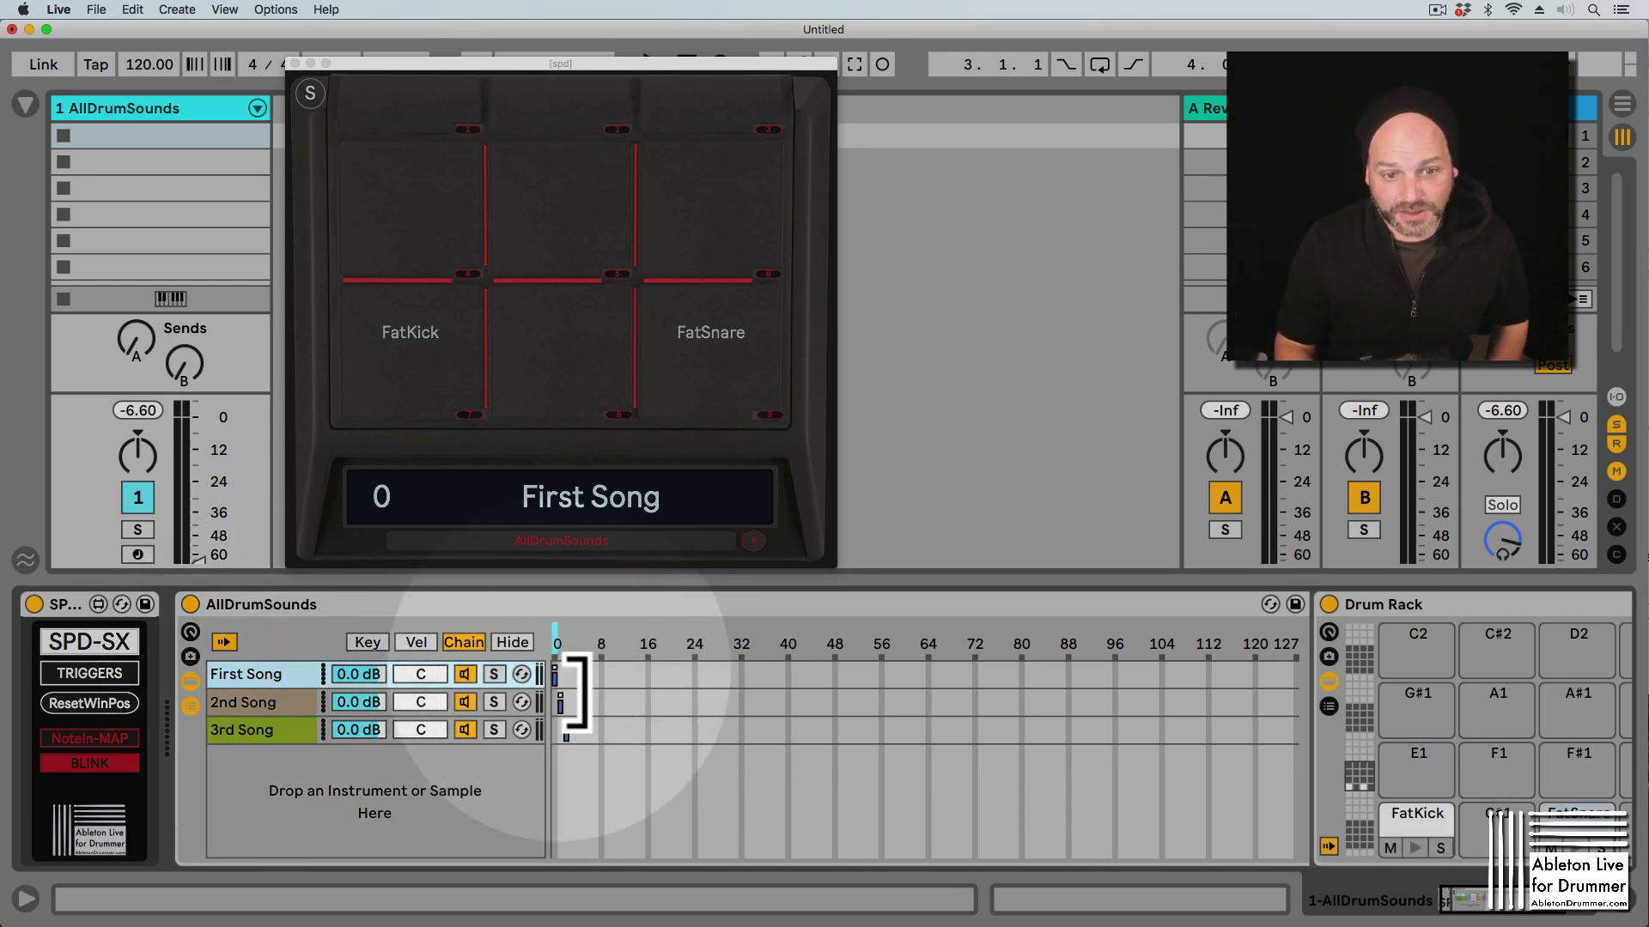
pyautogui.click(261, 703)
pyautogui.click(263, 721)
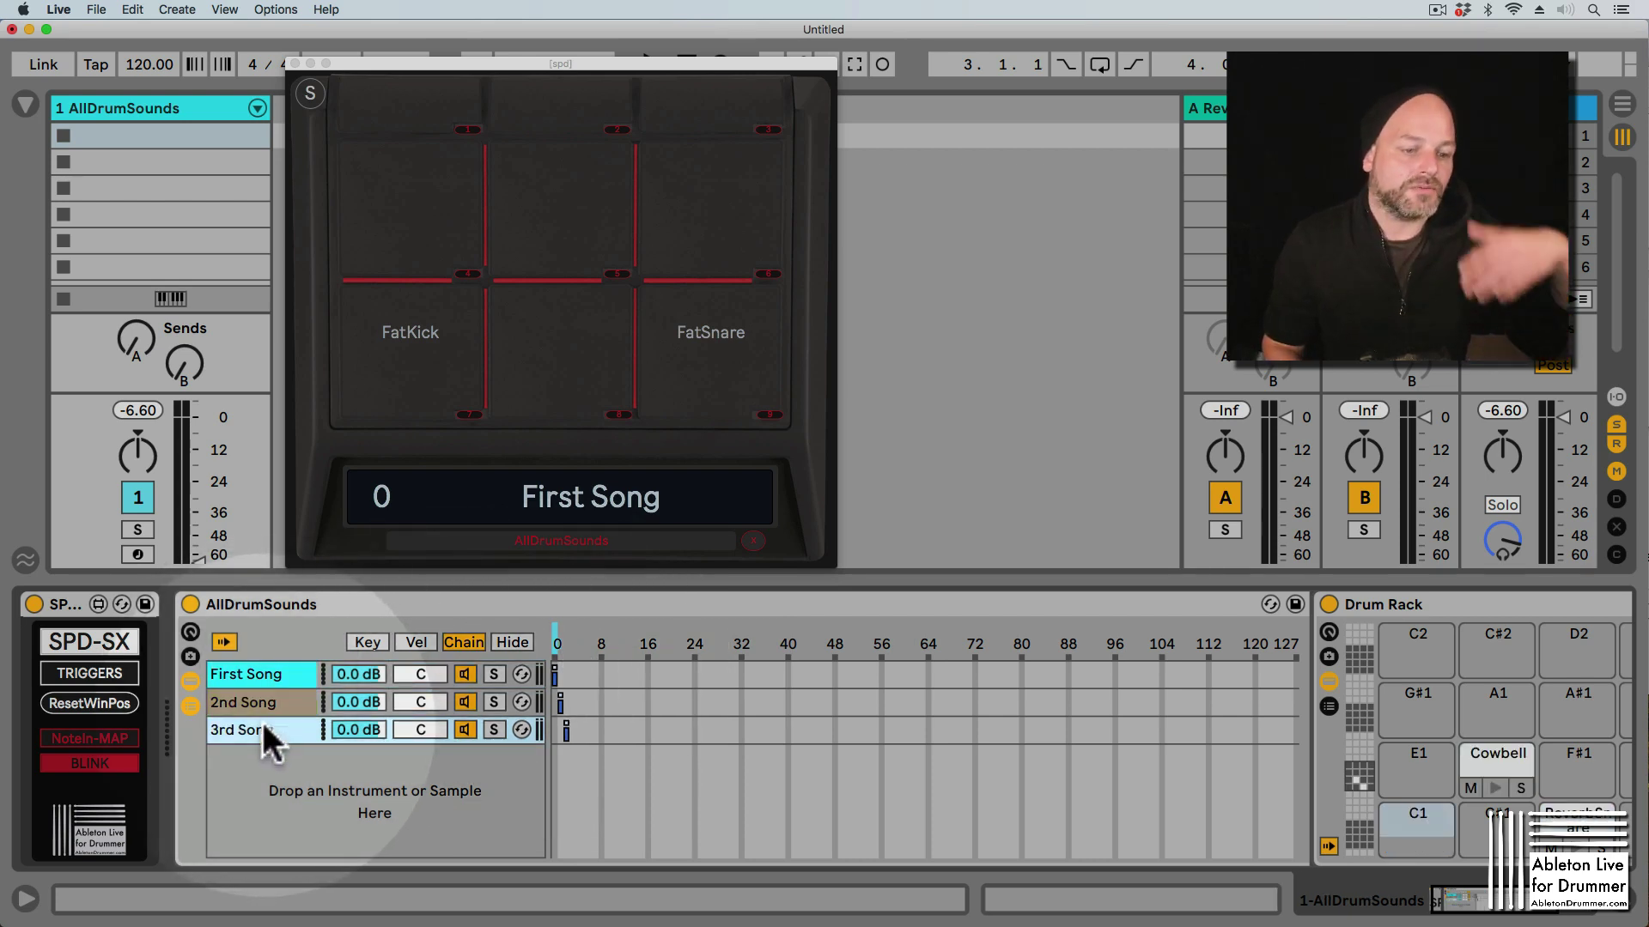
pyautogui.click(267, 673)
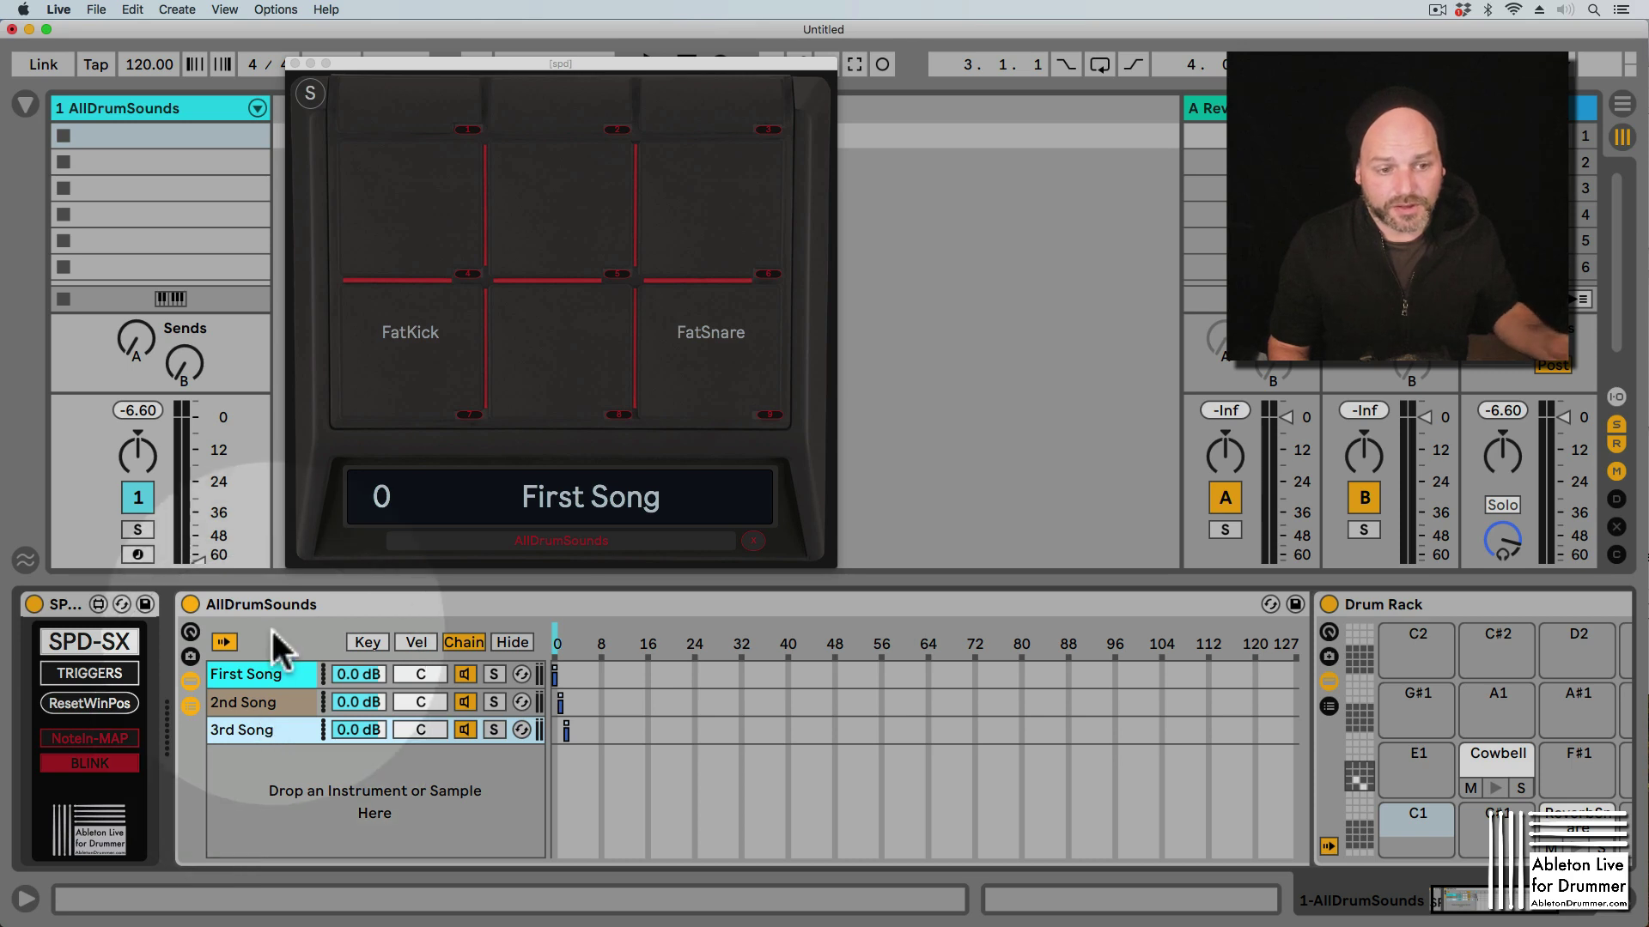
pyautogui.click(275, 697)
pyautogui.click(276, 726)
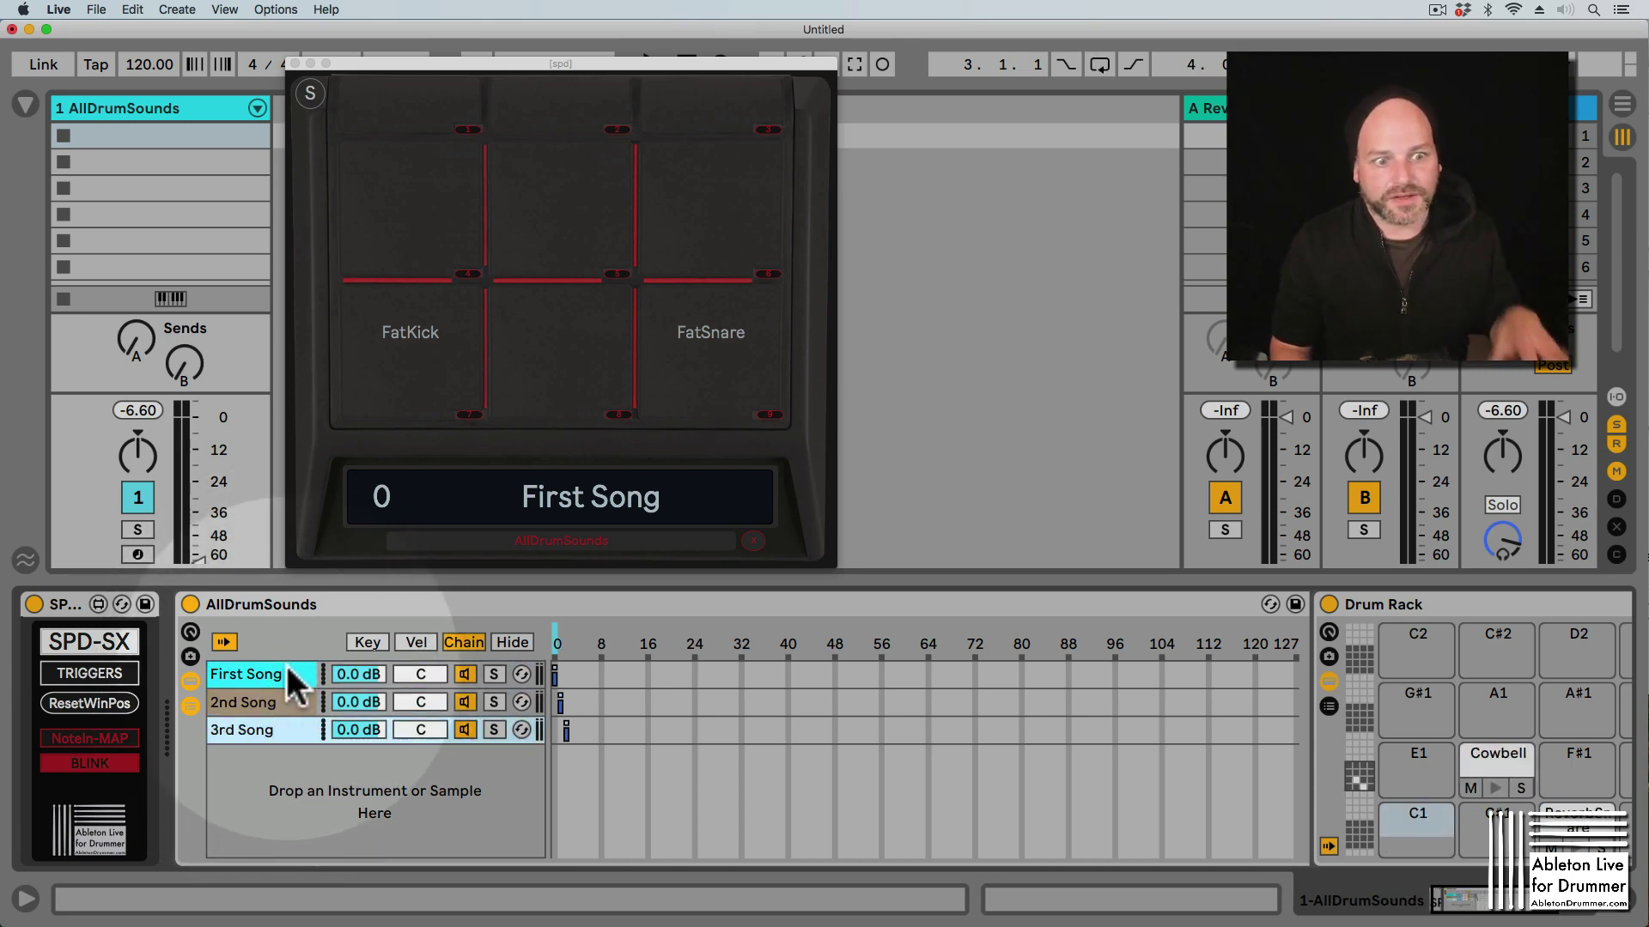
pyautogui.click(283, 677)
pyautogui.click(280, 699)
pyautogui.click(278, 725)
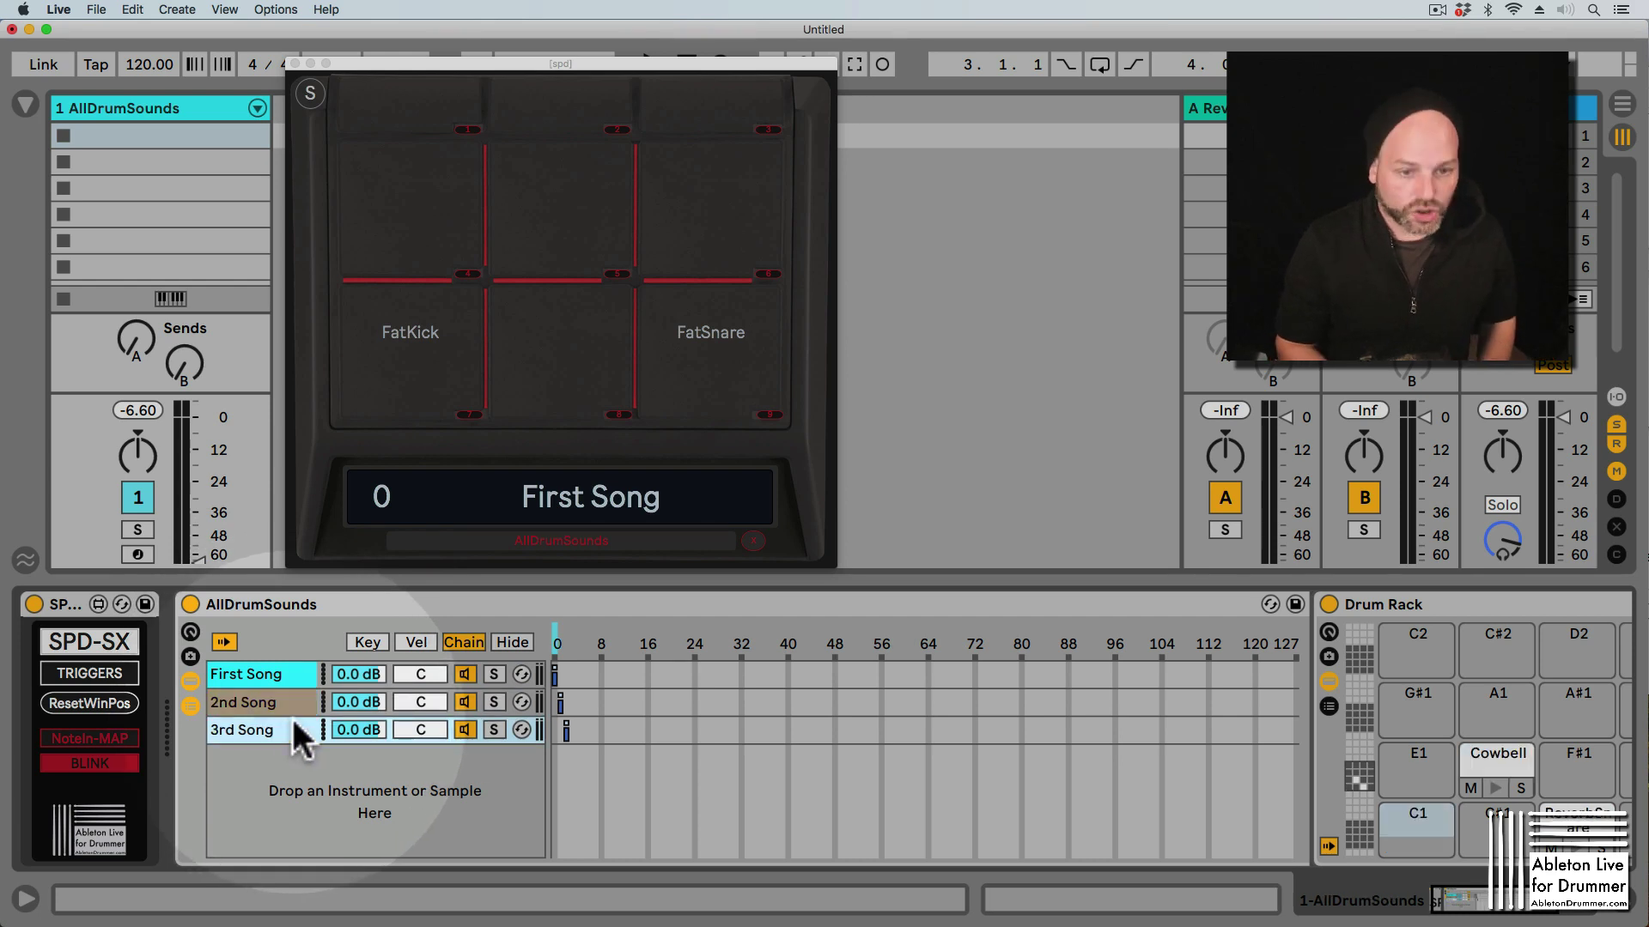
pyautogui.click(251, 677)
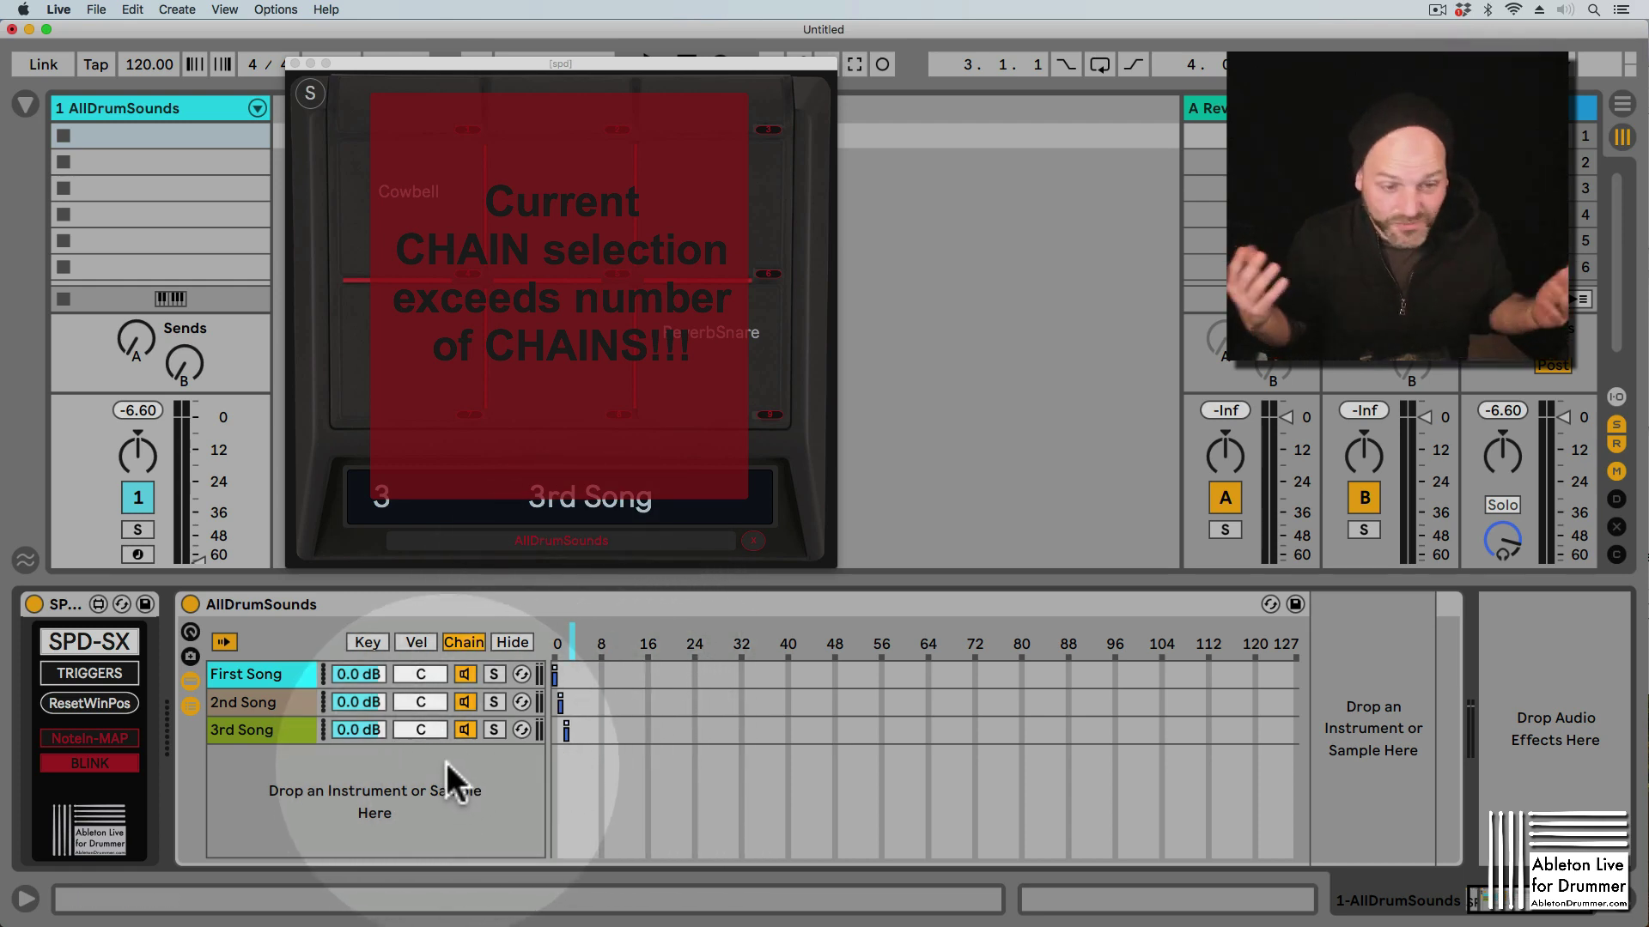
pyautogui.click(230, 677)
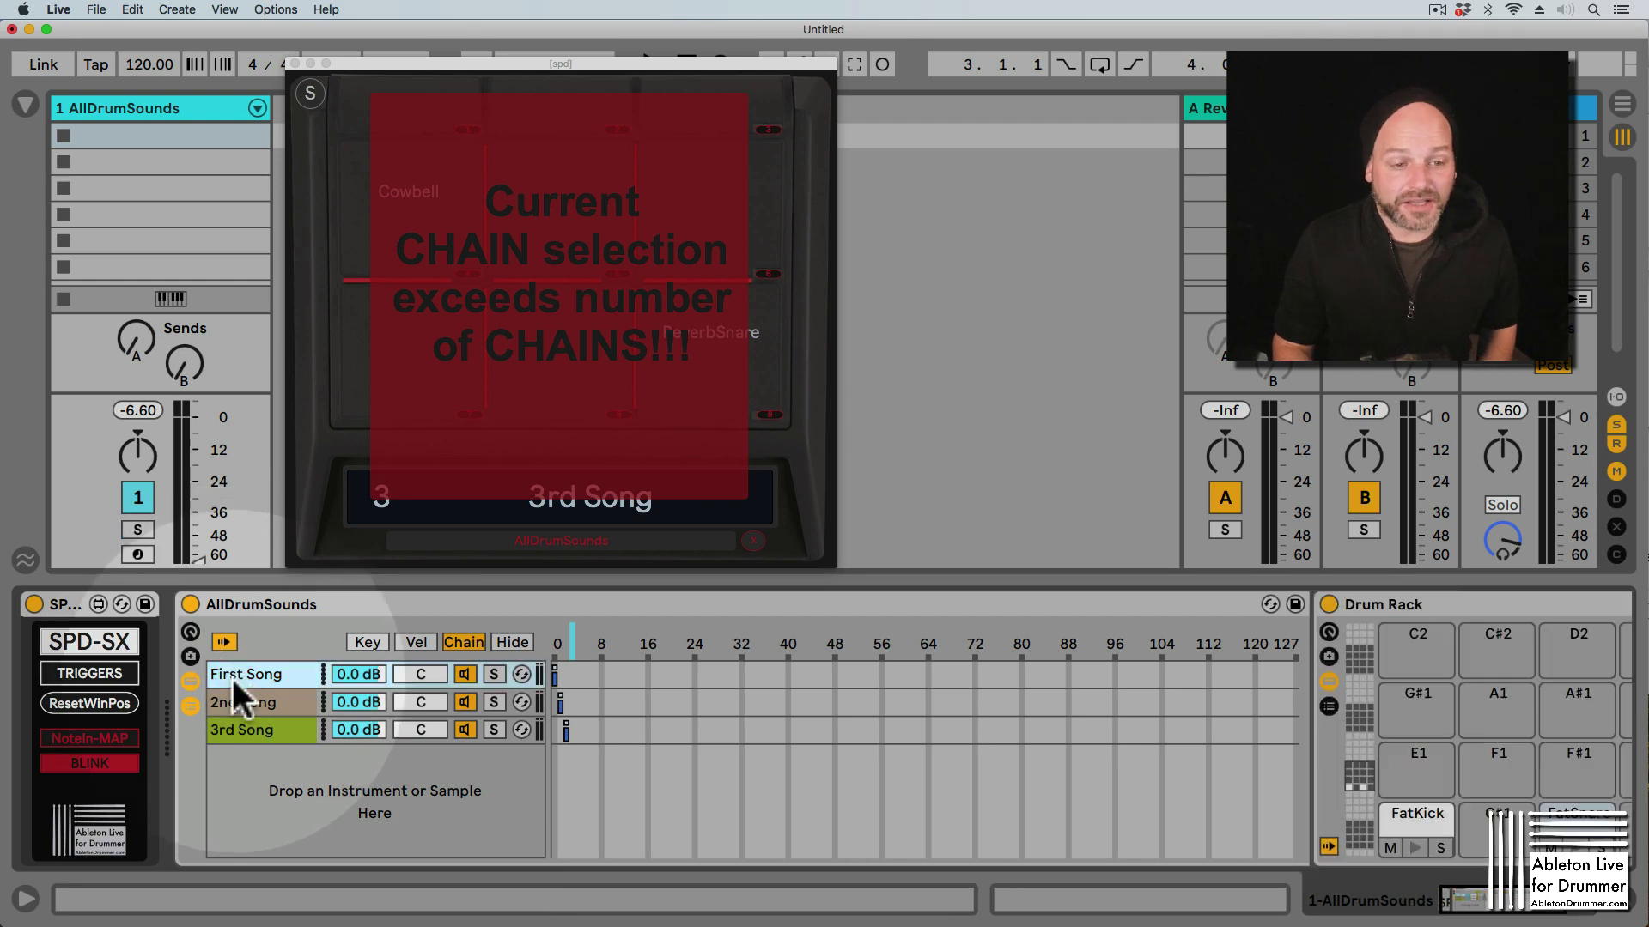
pyautogui.click(239, 725)
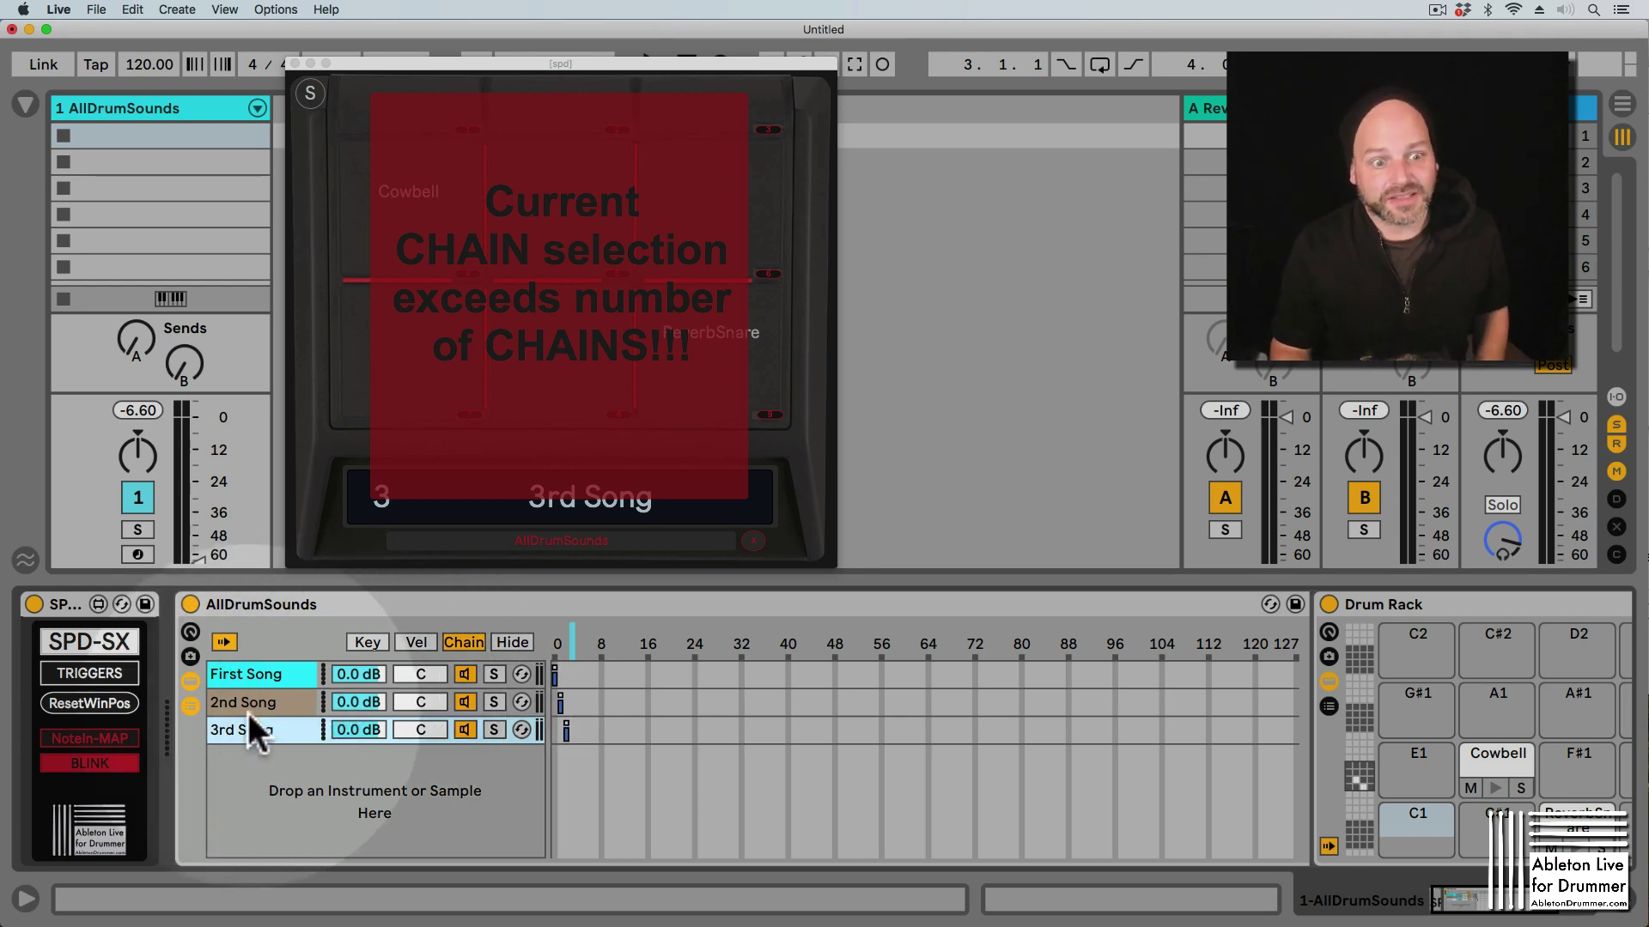
pyautogui.moveTo(575, 637); pyautogui.dragTo(546, 640)
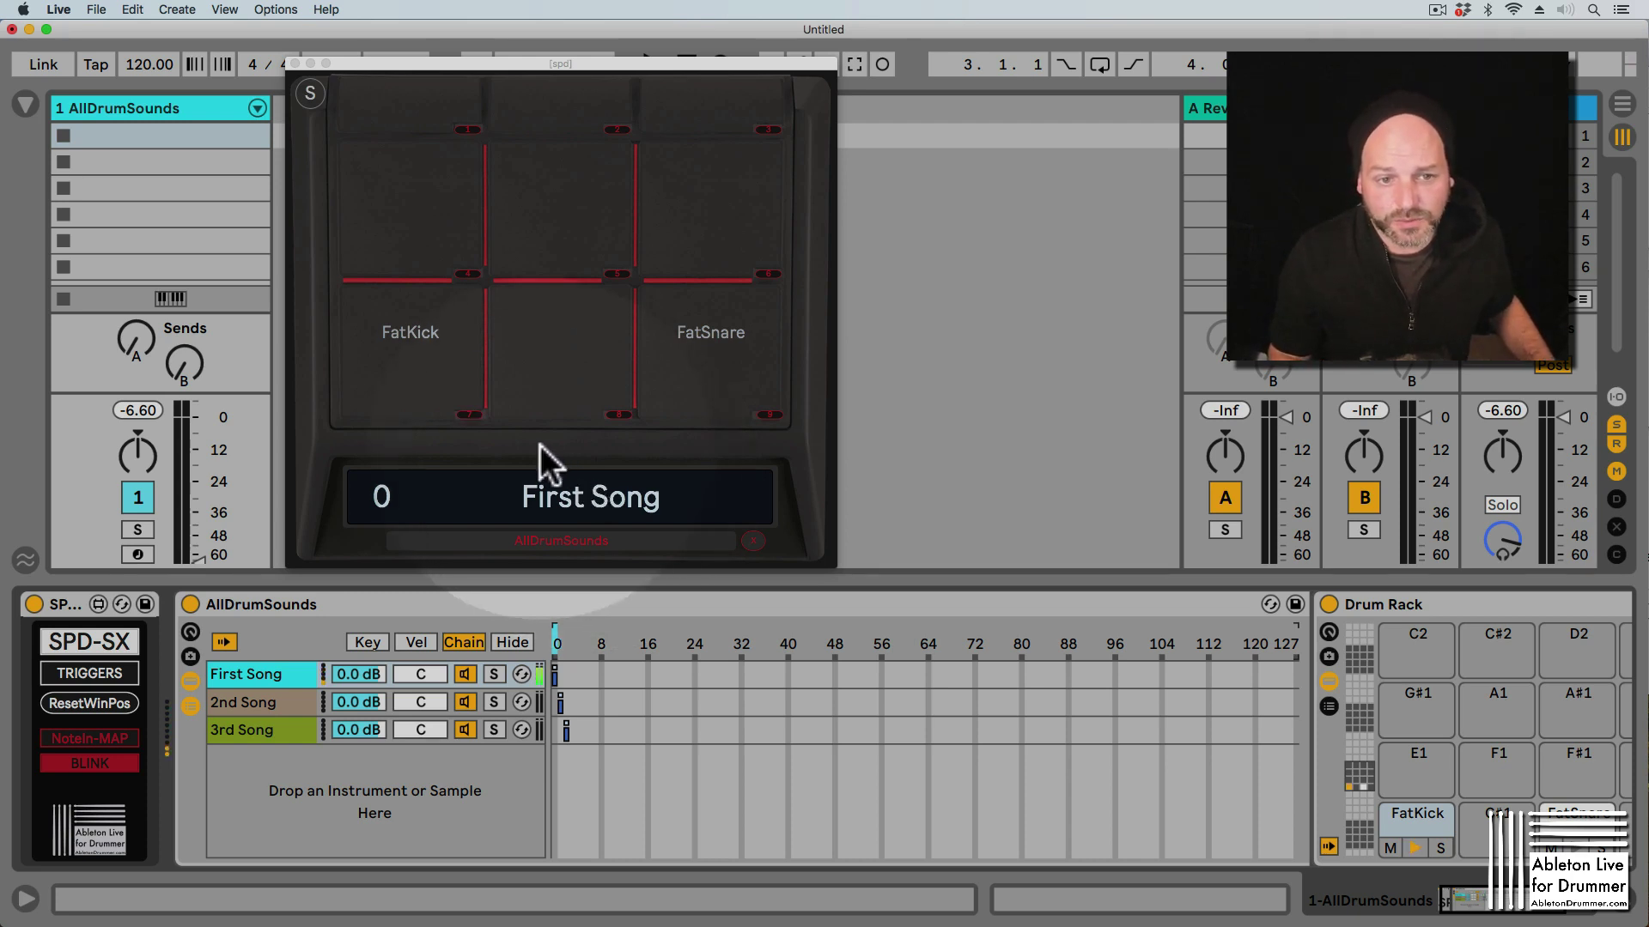
# - Trigger the FatKick, FatSnare and Shaker pads from the popup, then set the chain back to First Song
pyautogui.click(455, 414)
pyautogui.click(472, 413)
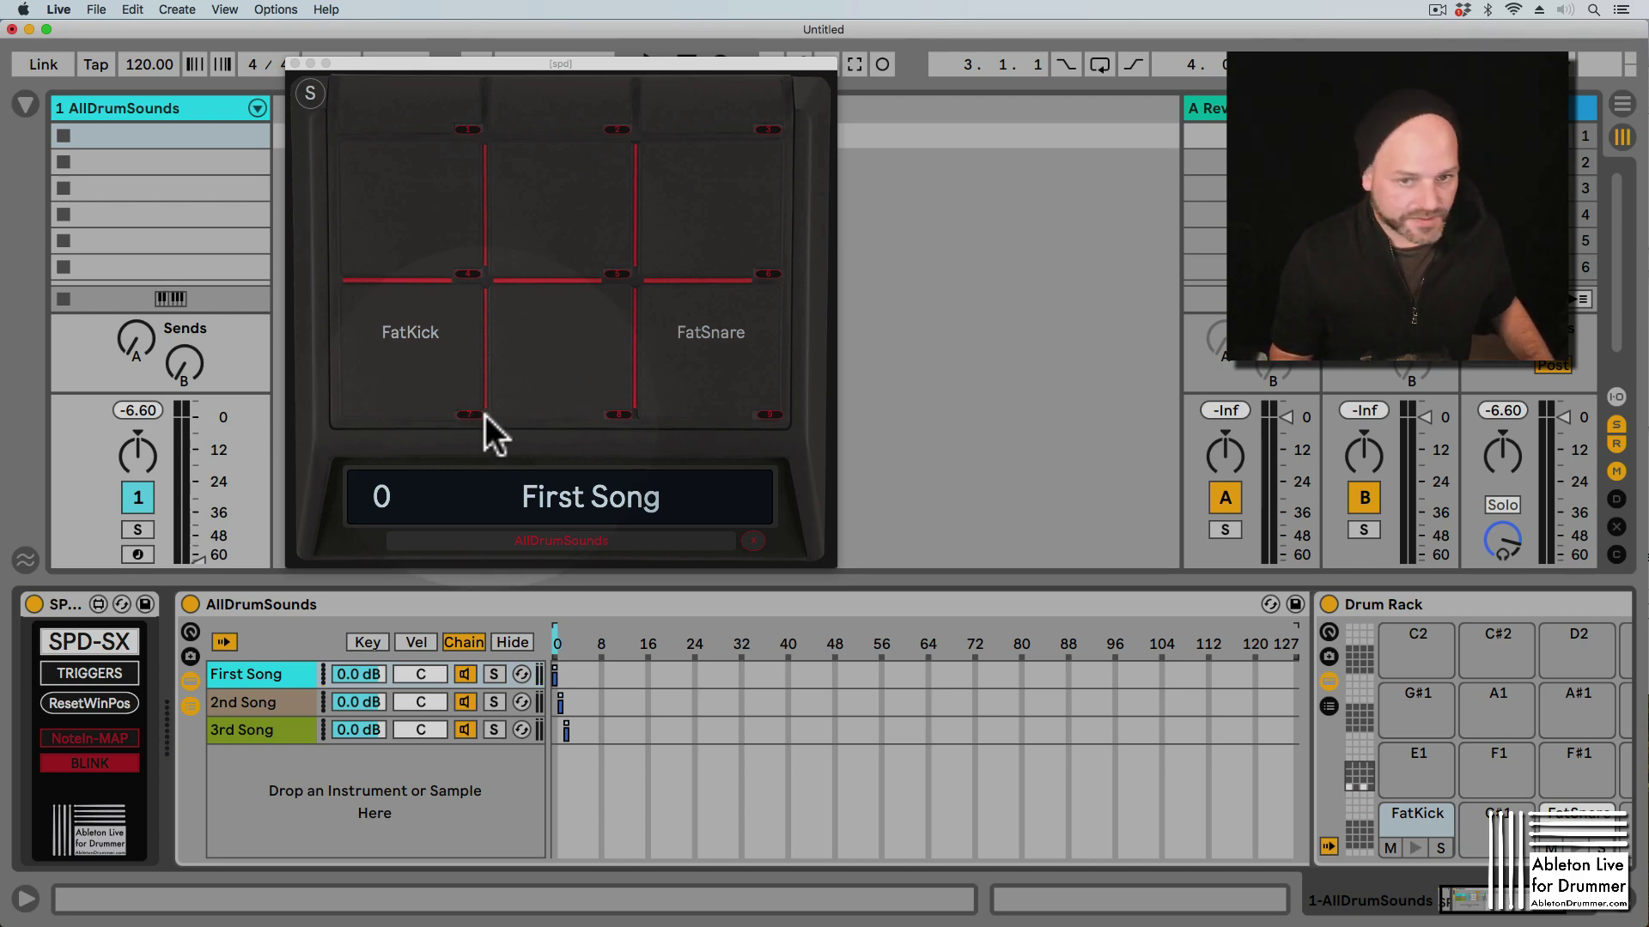
pyautogui.click(769, 415)
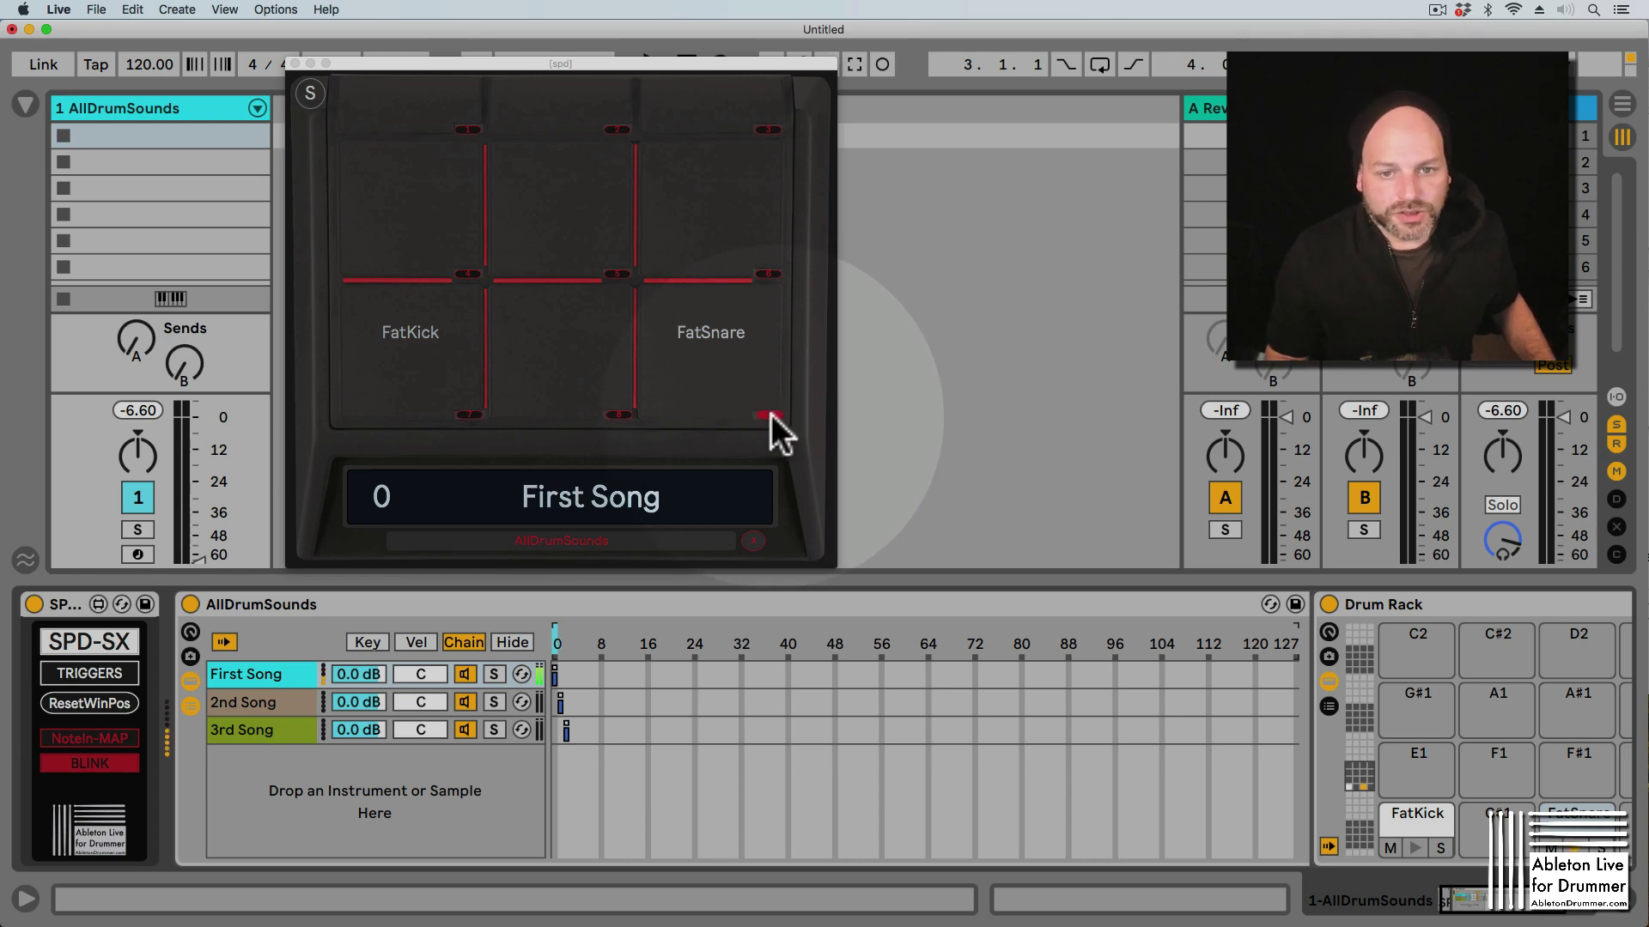
pyautogui.click(427, 194)
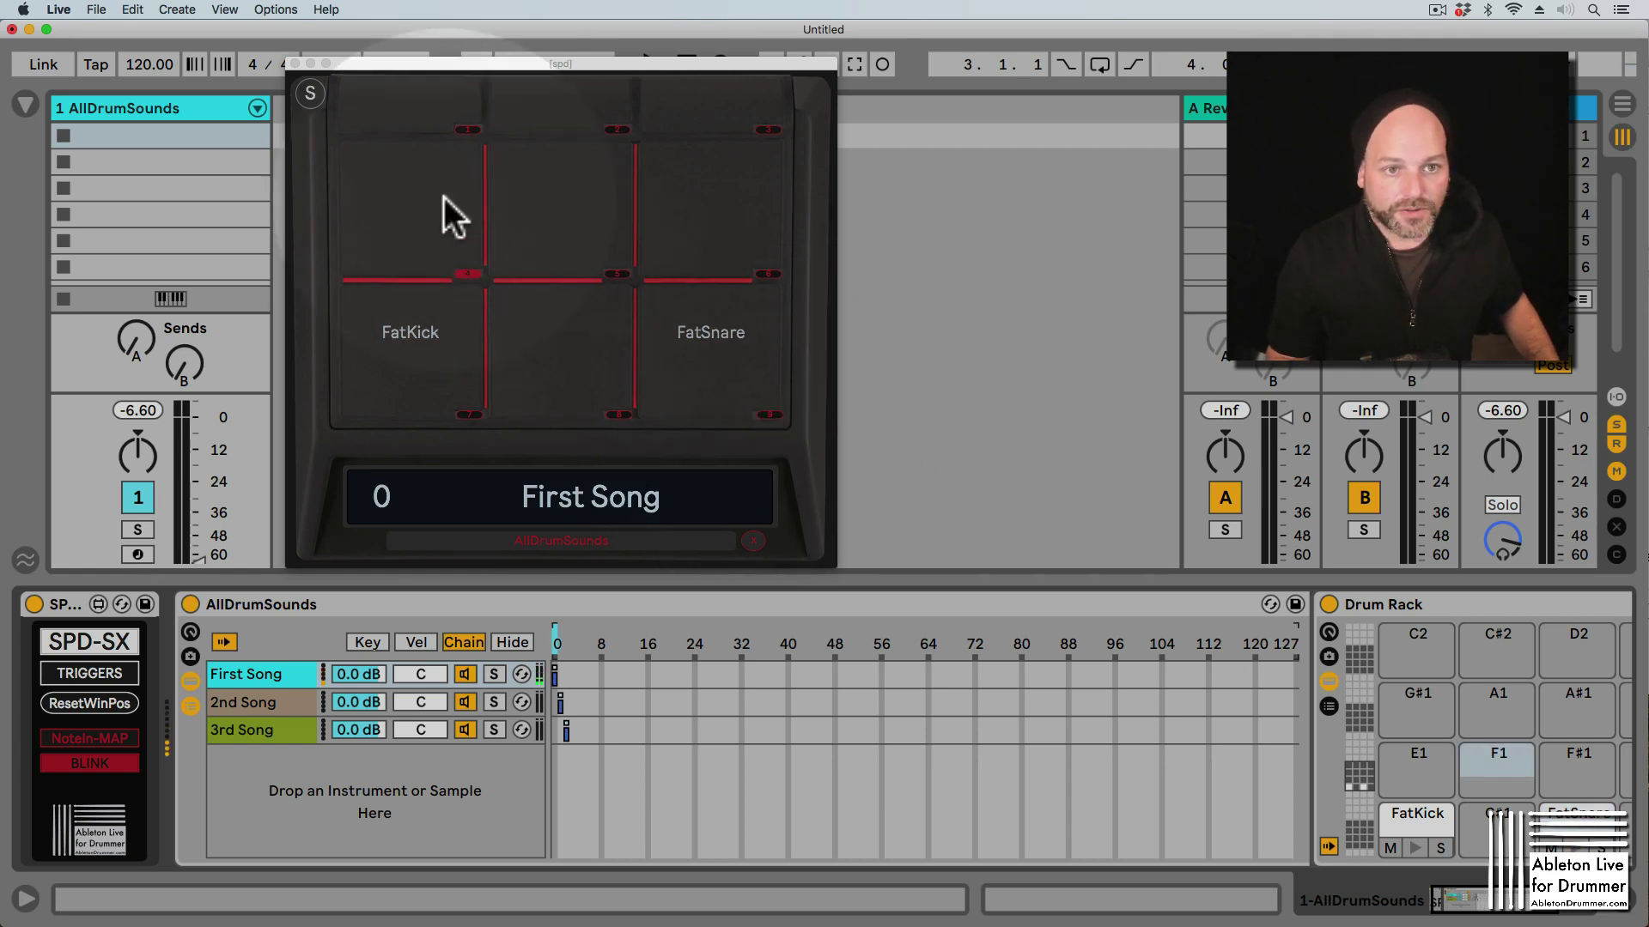
pyautogui.click(469, 280)
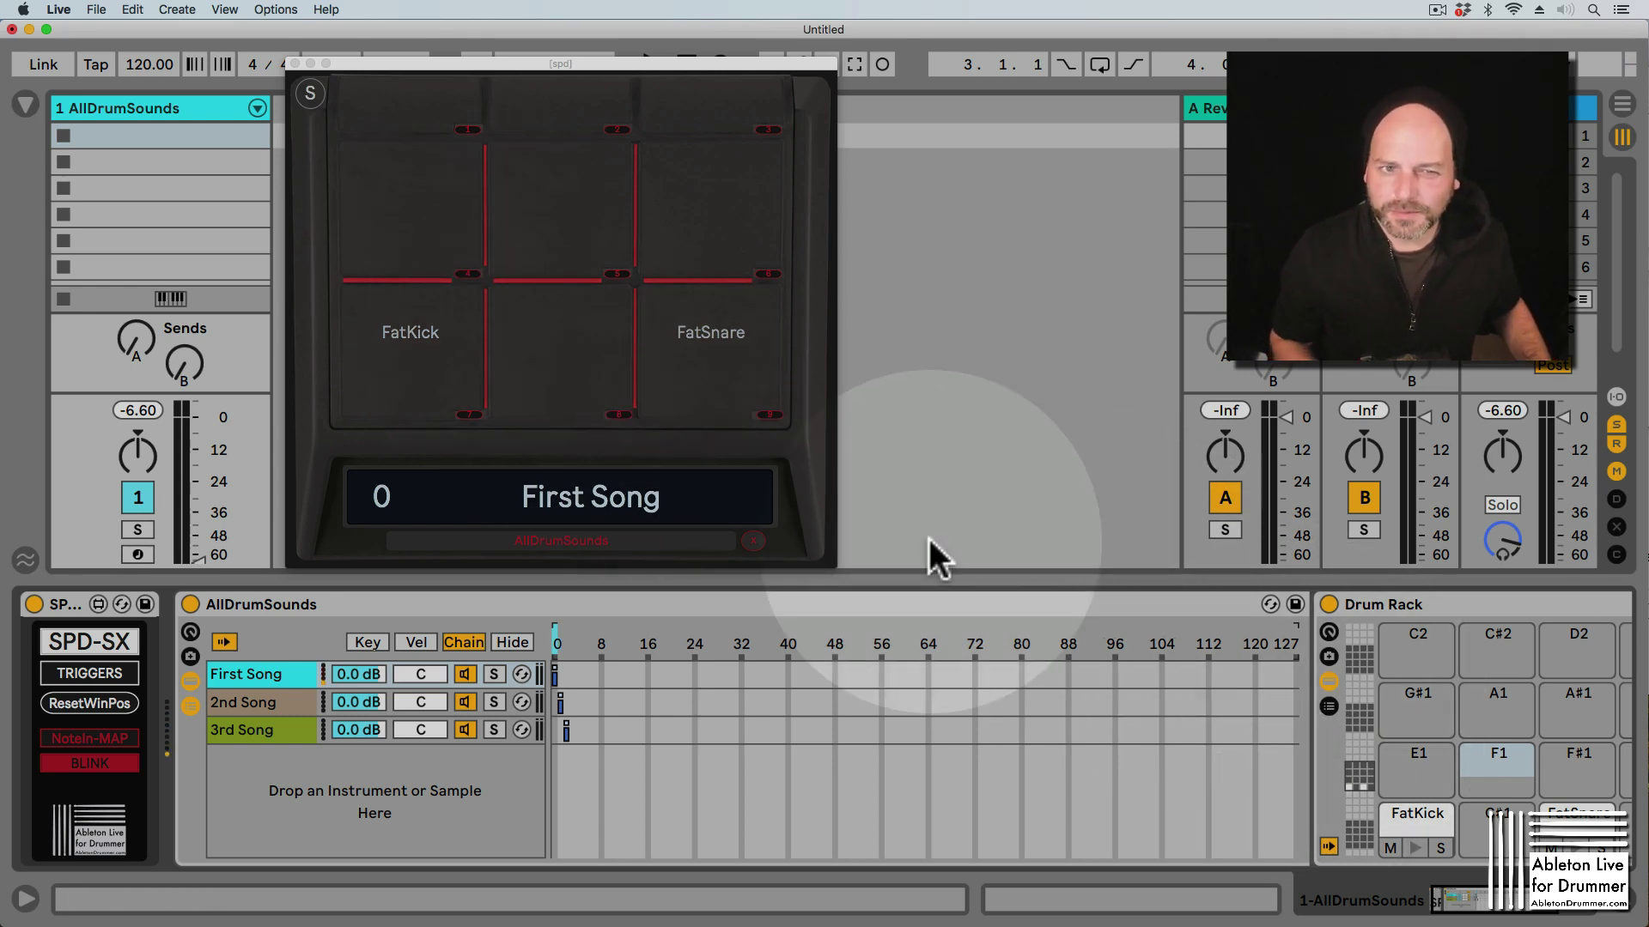
pyautogui.click(476, 258)
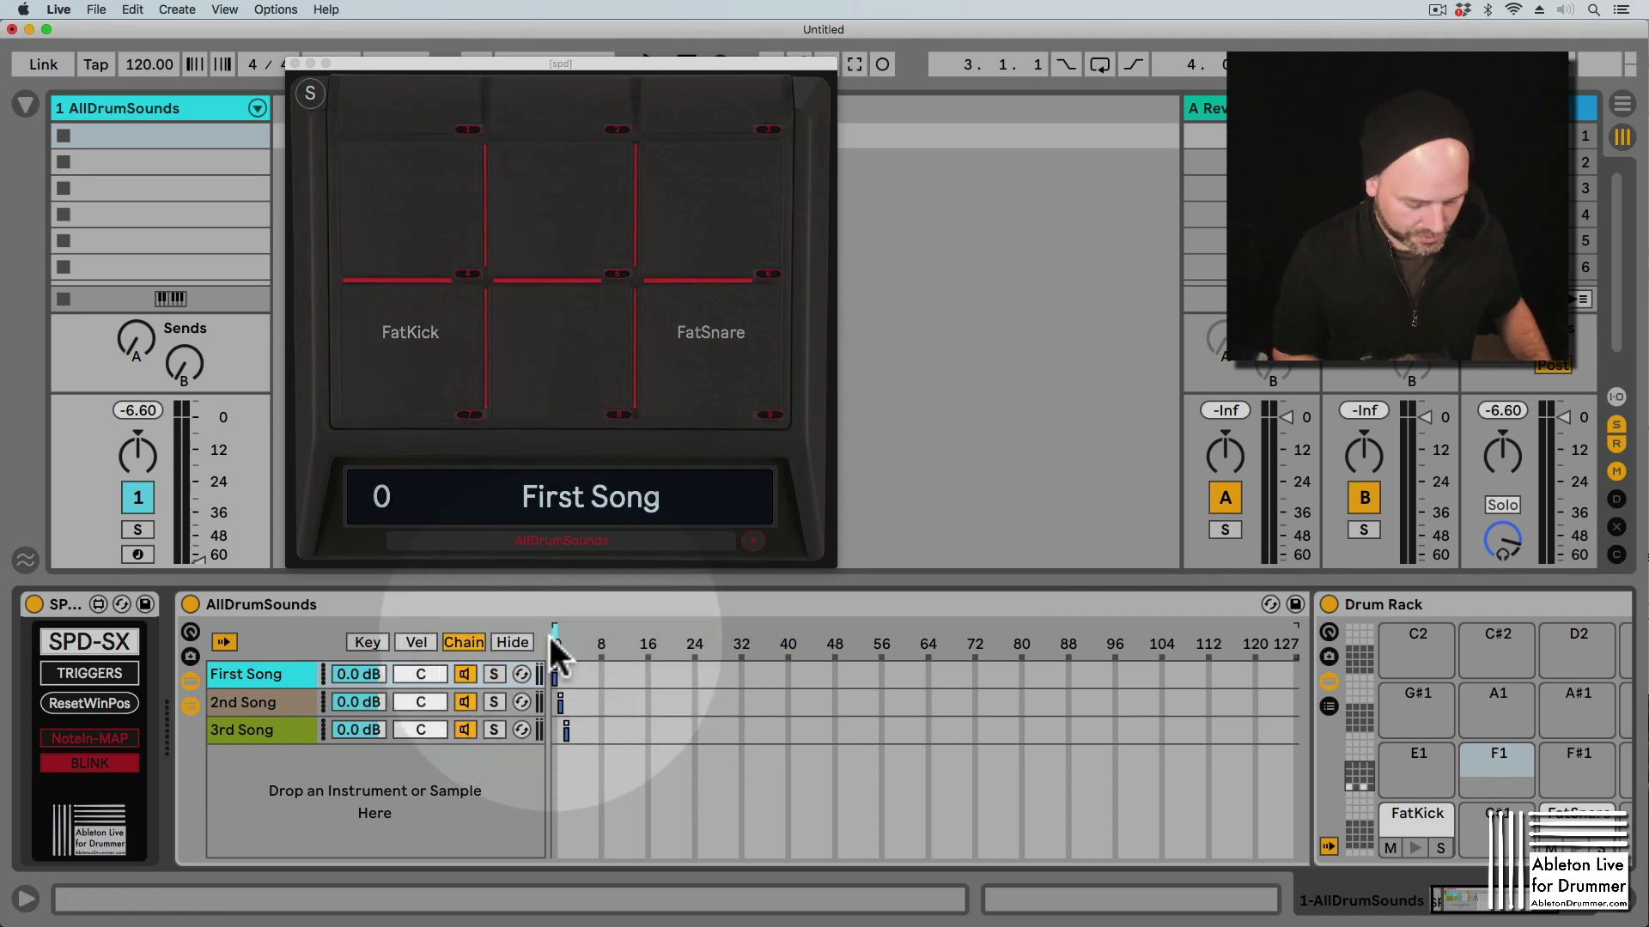
pyautogui.click(410, 203)
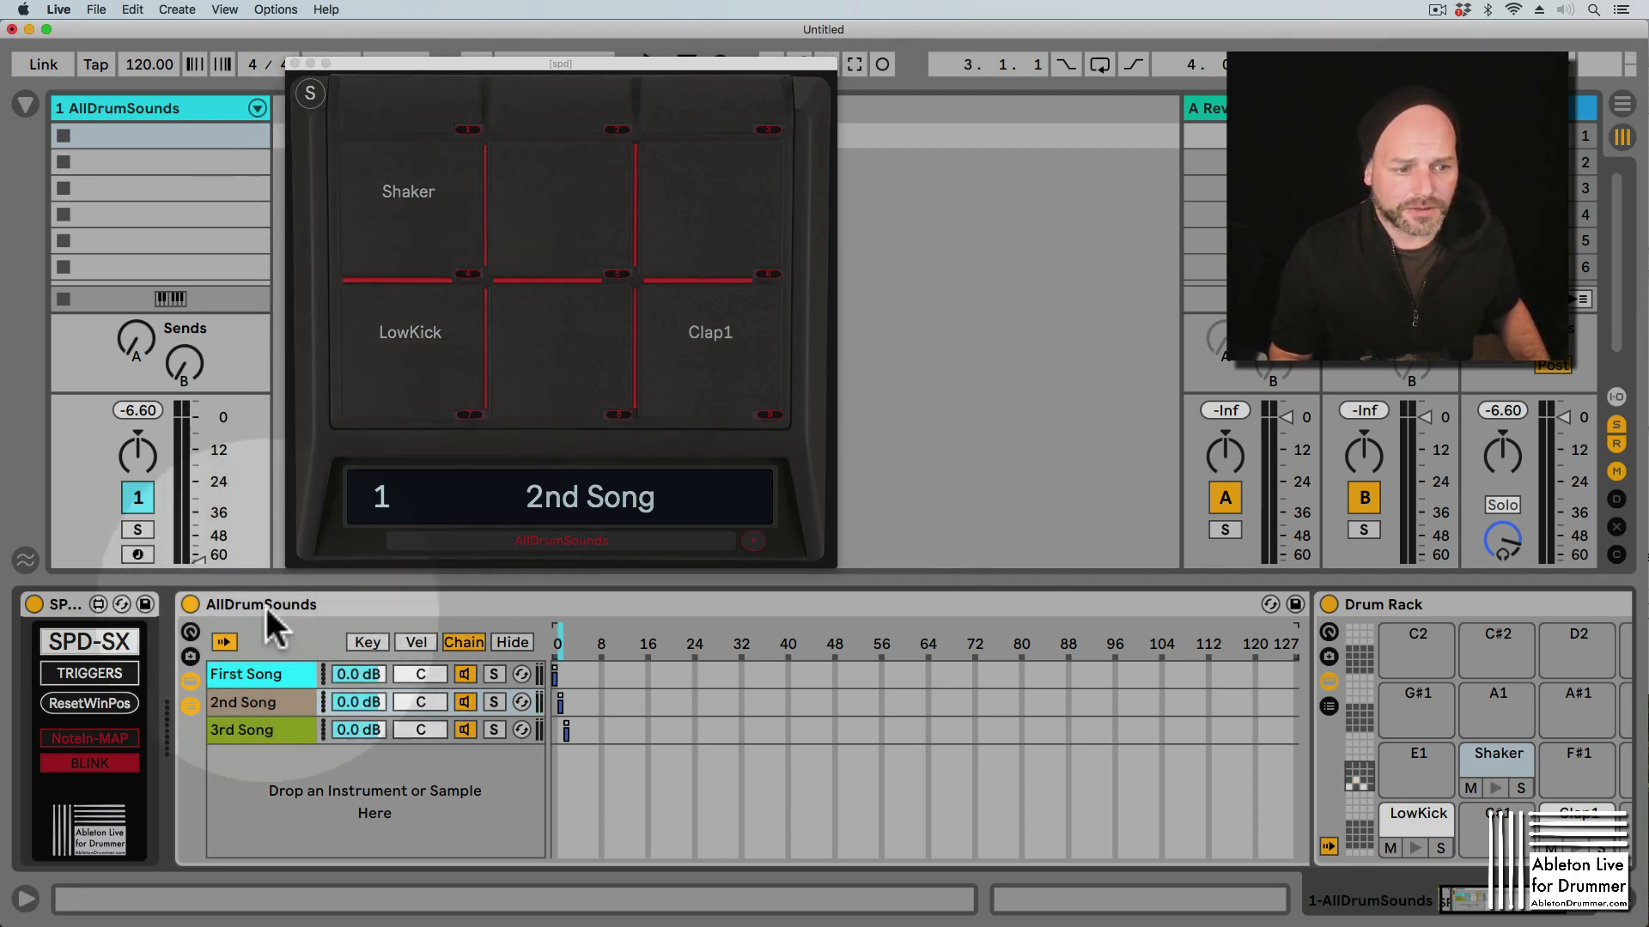
pyautogui.click(559, 640)
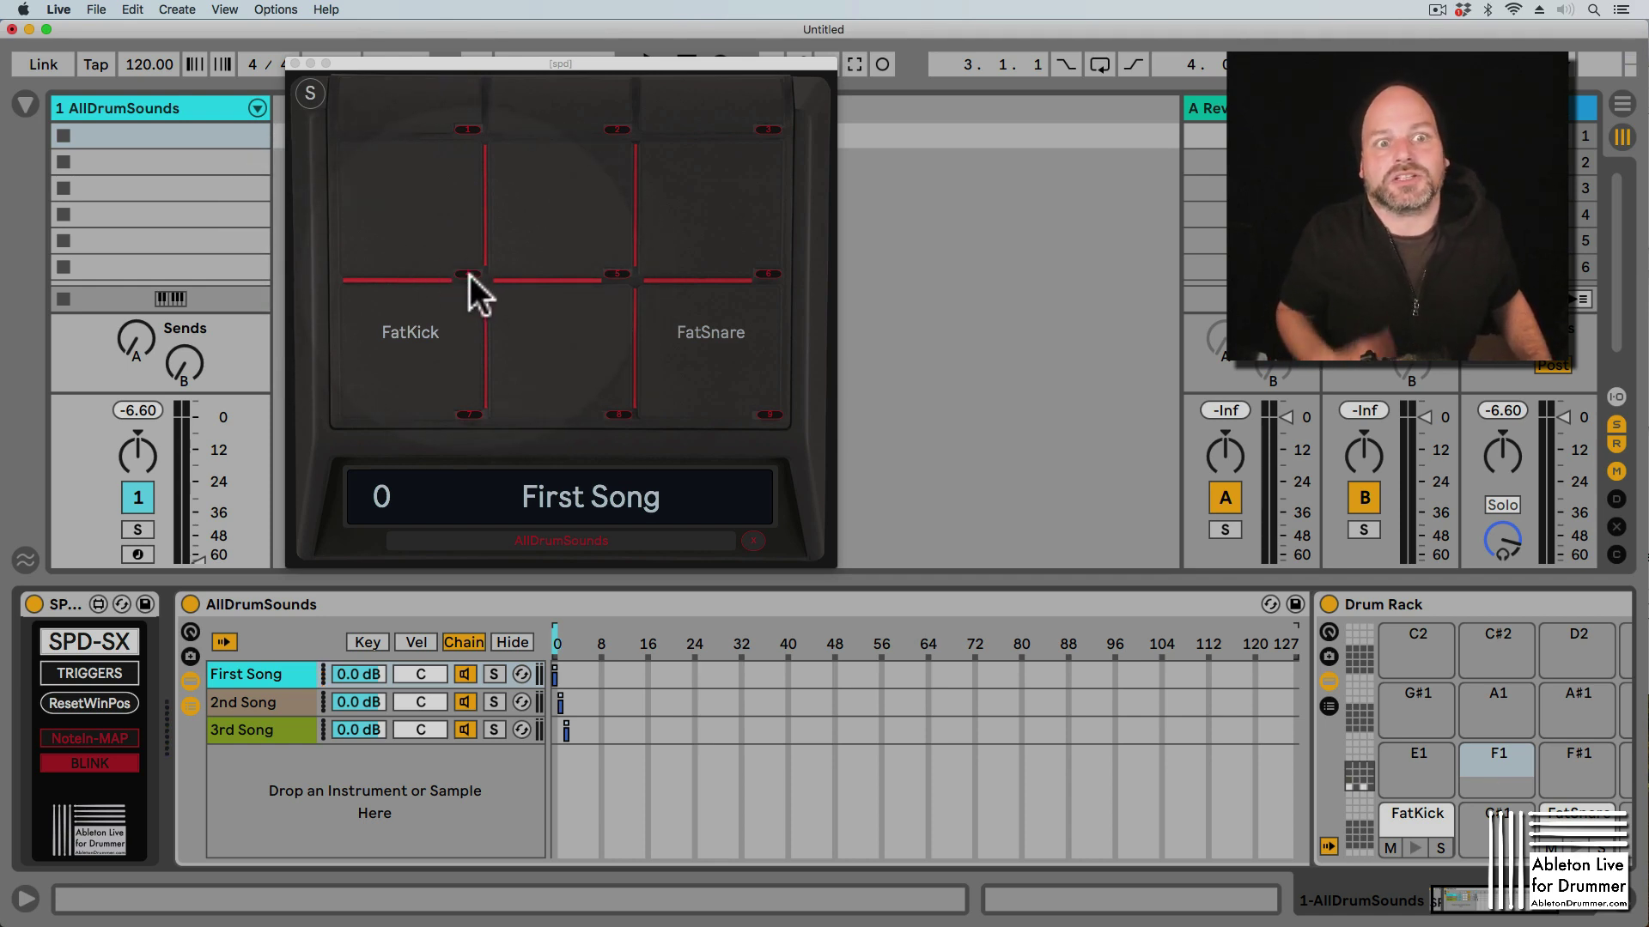
# - Toggle the SPD-SX BLINK button off, on, and off again, leaving blinking disabled
pyautogui.click(103, 768)
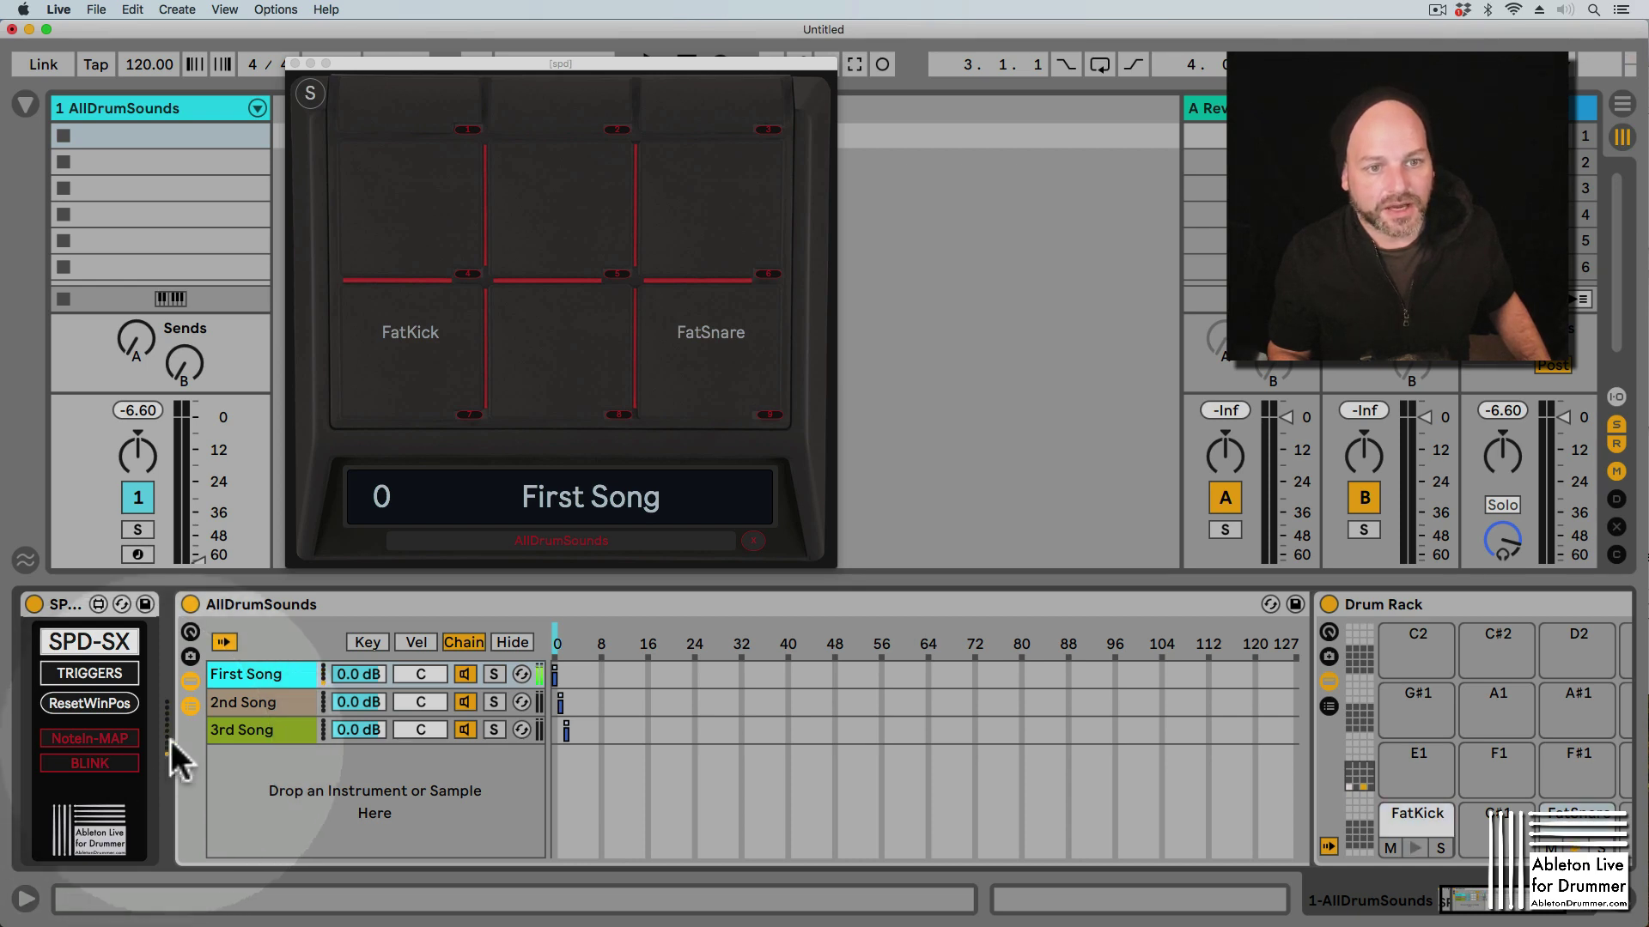
pyautogui.click(98, 765)
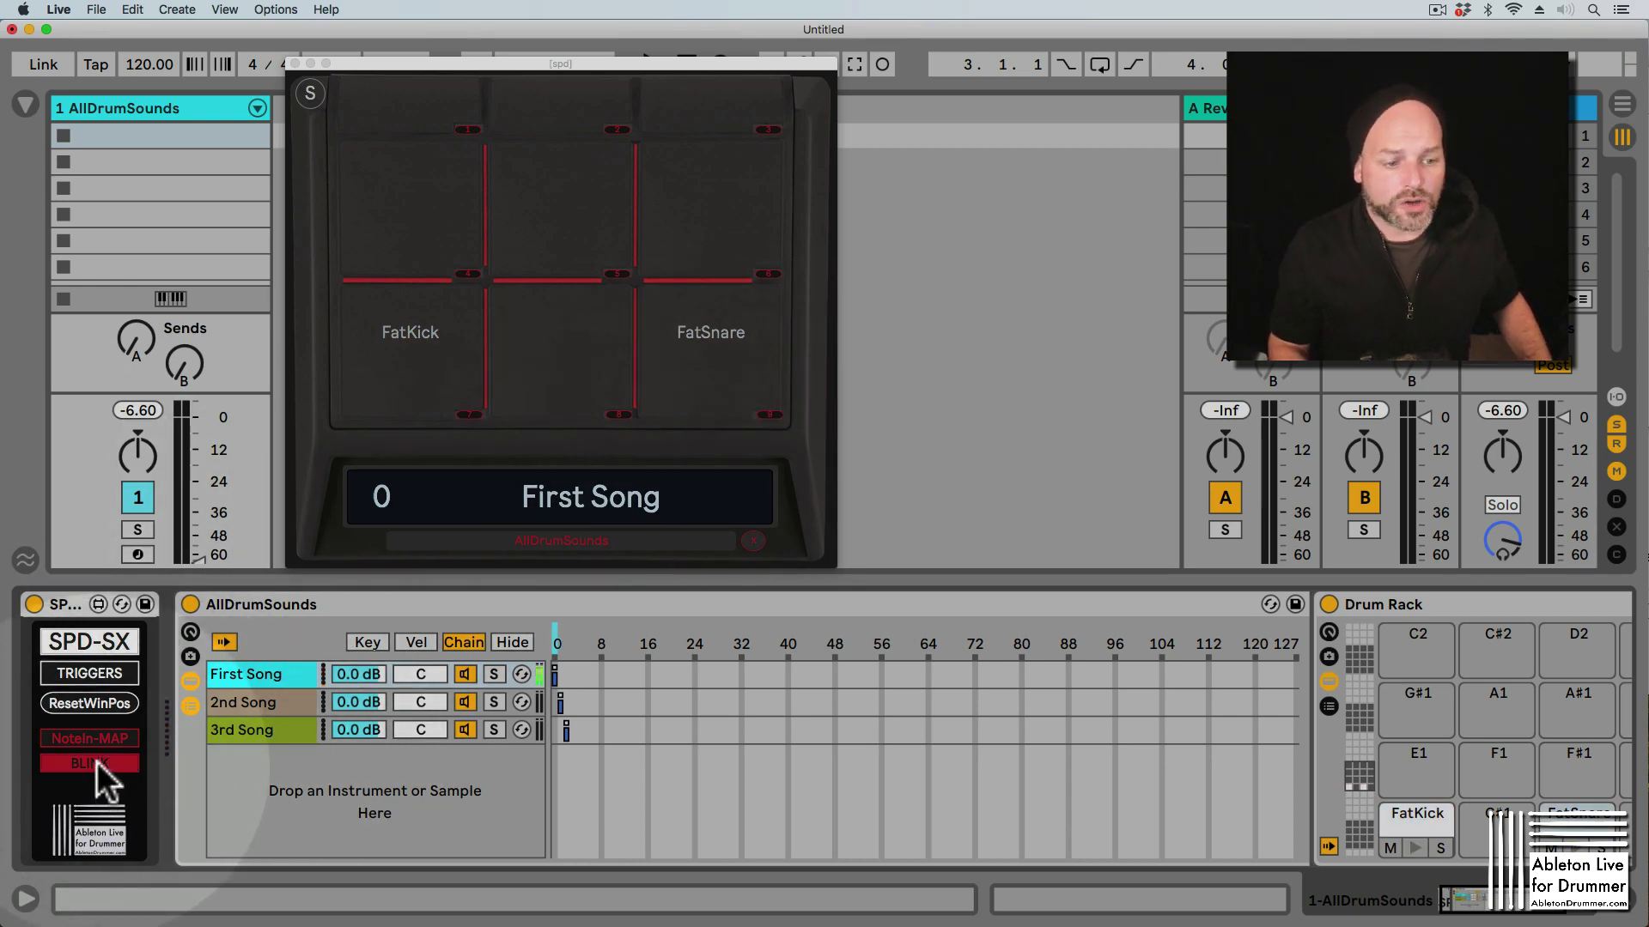
pyautogui.click(96, 761)
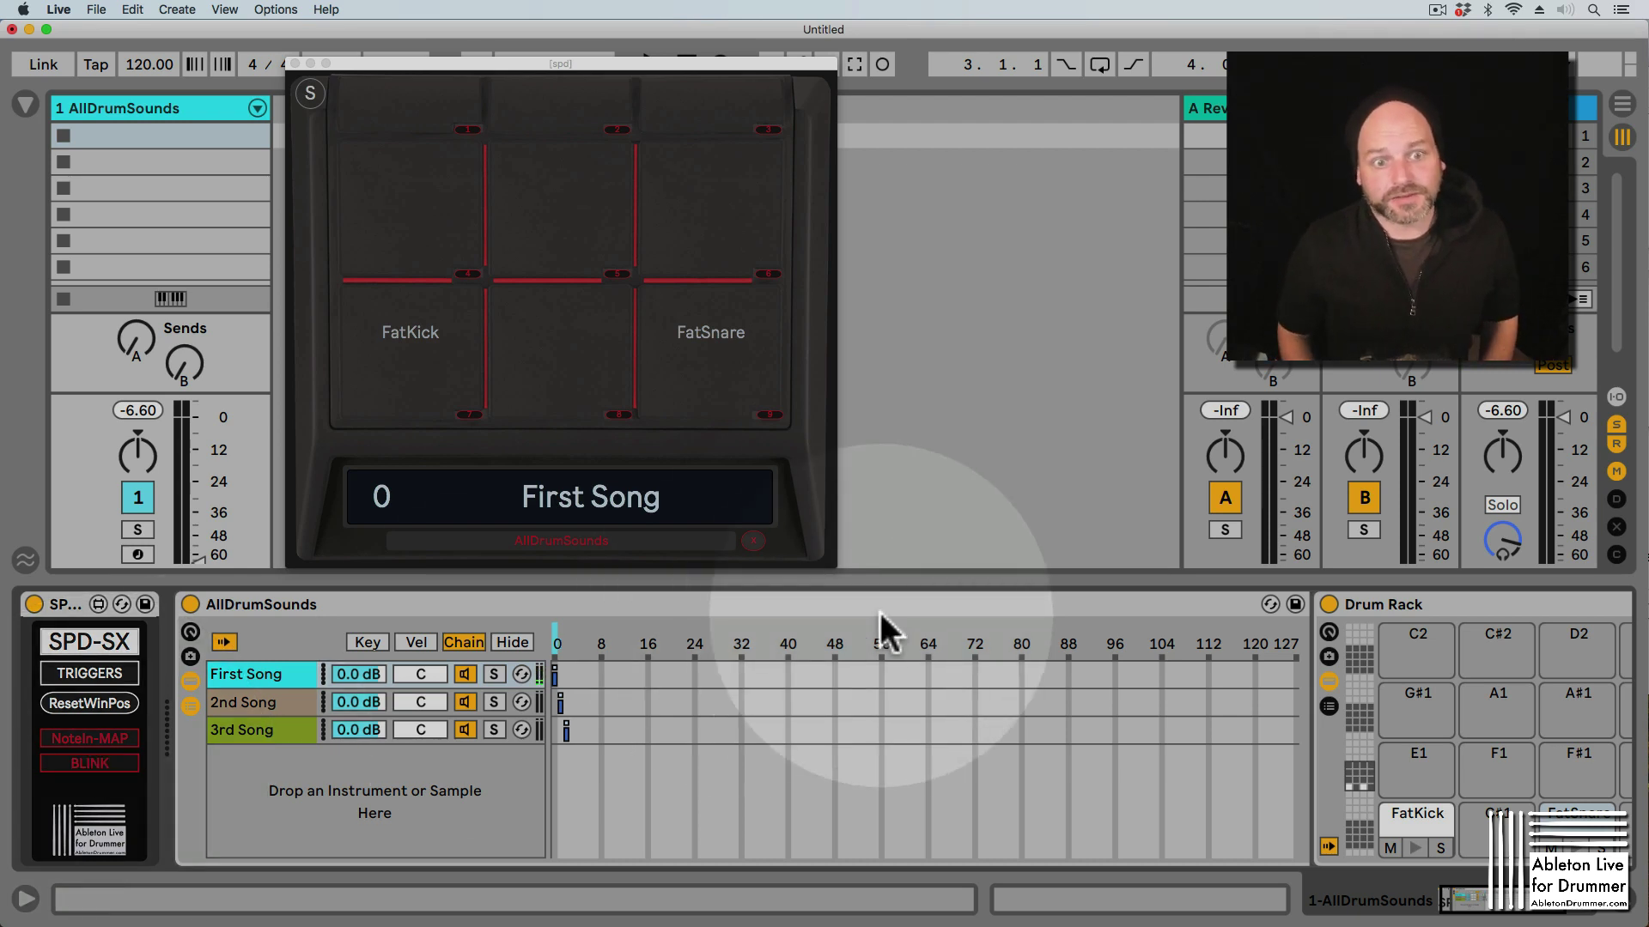